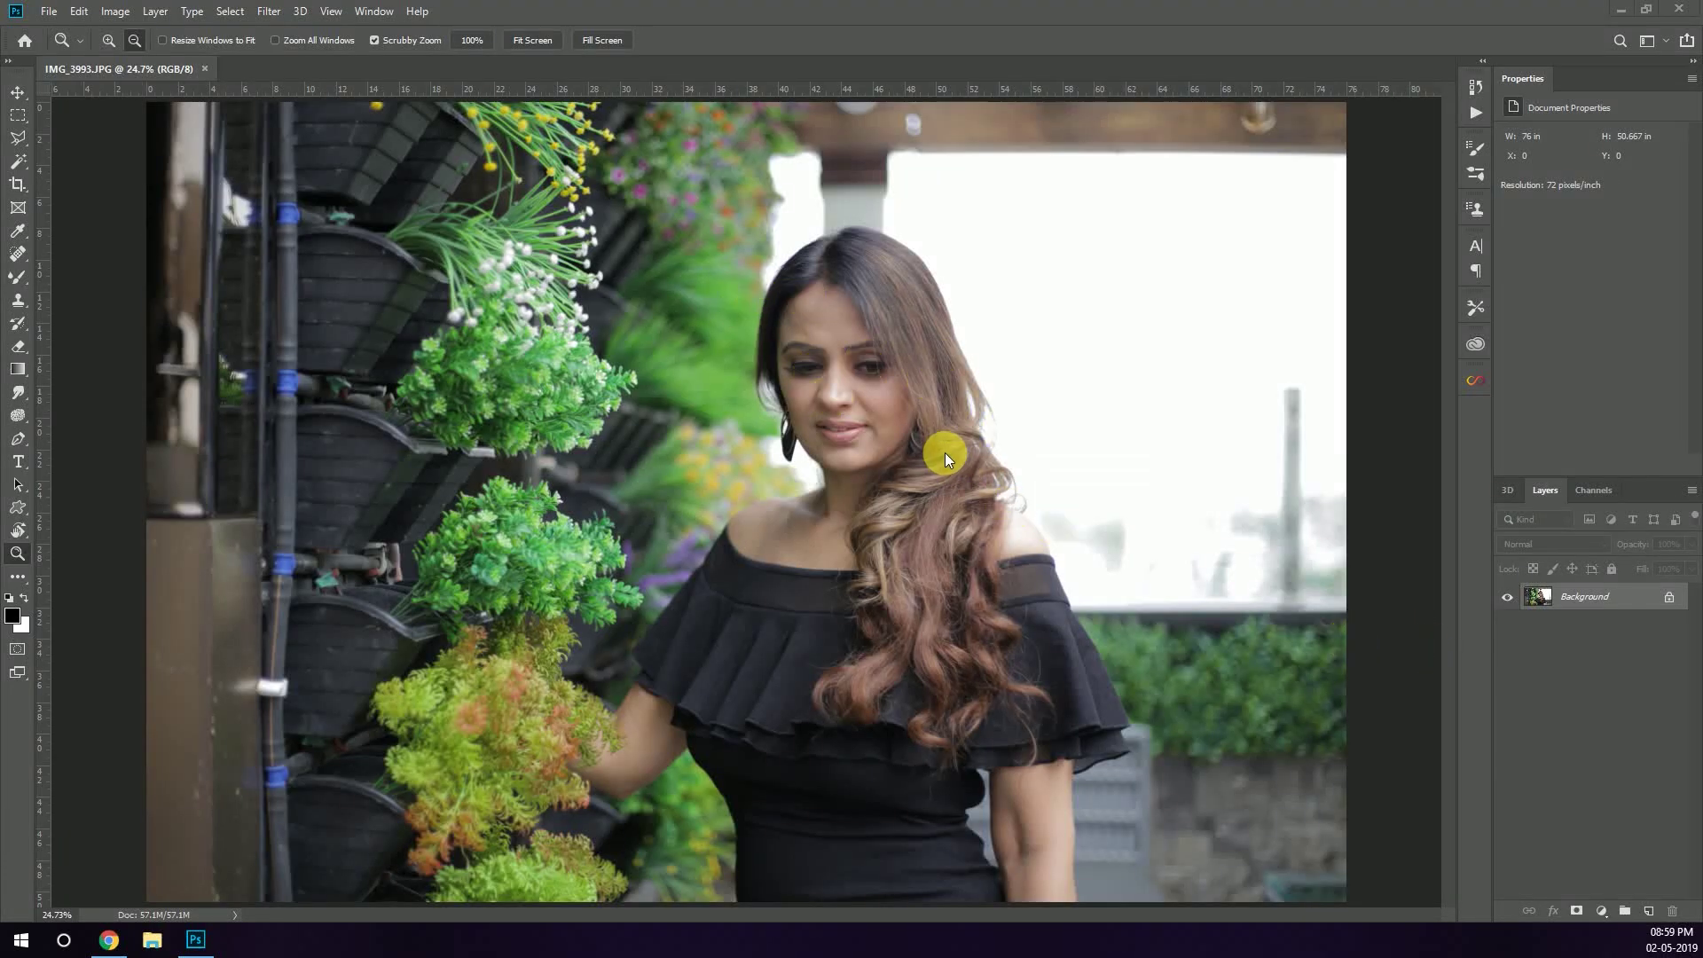
Duplicate the Background layer of IMG_3993.JPG into a Background copy layer.
mouse_move(944, 450)
left_mouse_down()
mouse_move(901, 323)
mouse_move(874, 446)
left_mouse_up()
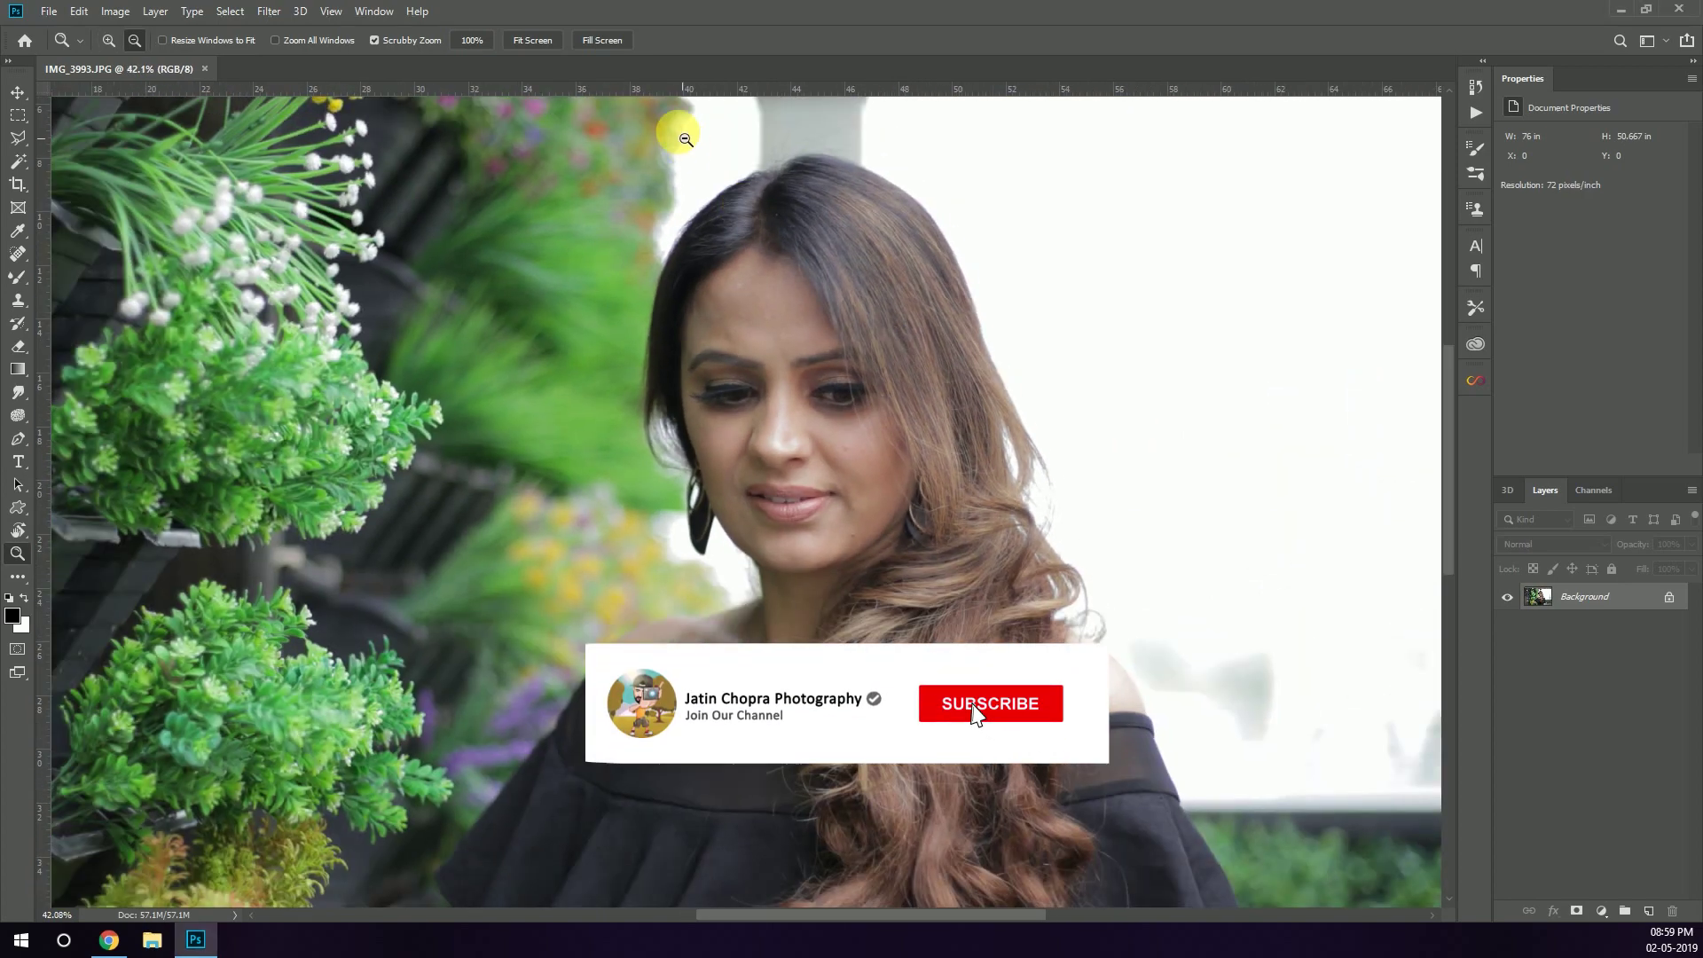
left_click(533, 40)
left_click_drag(1523, 599, 1648, 911)
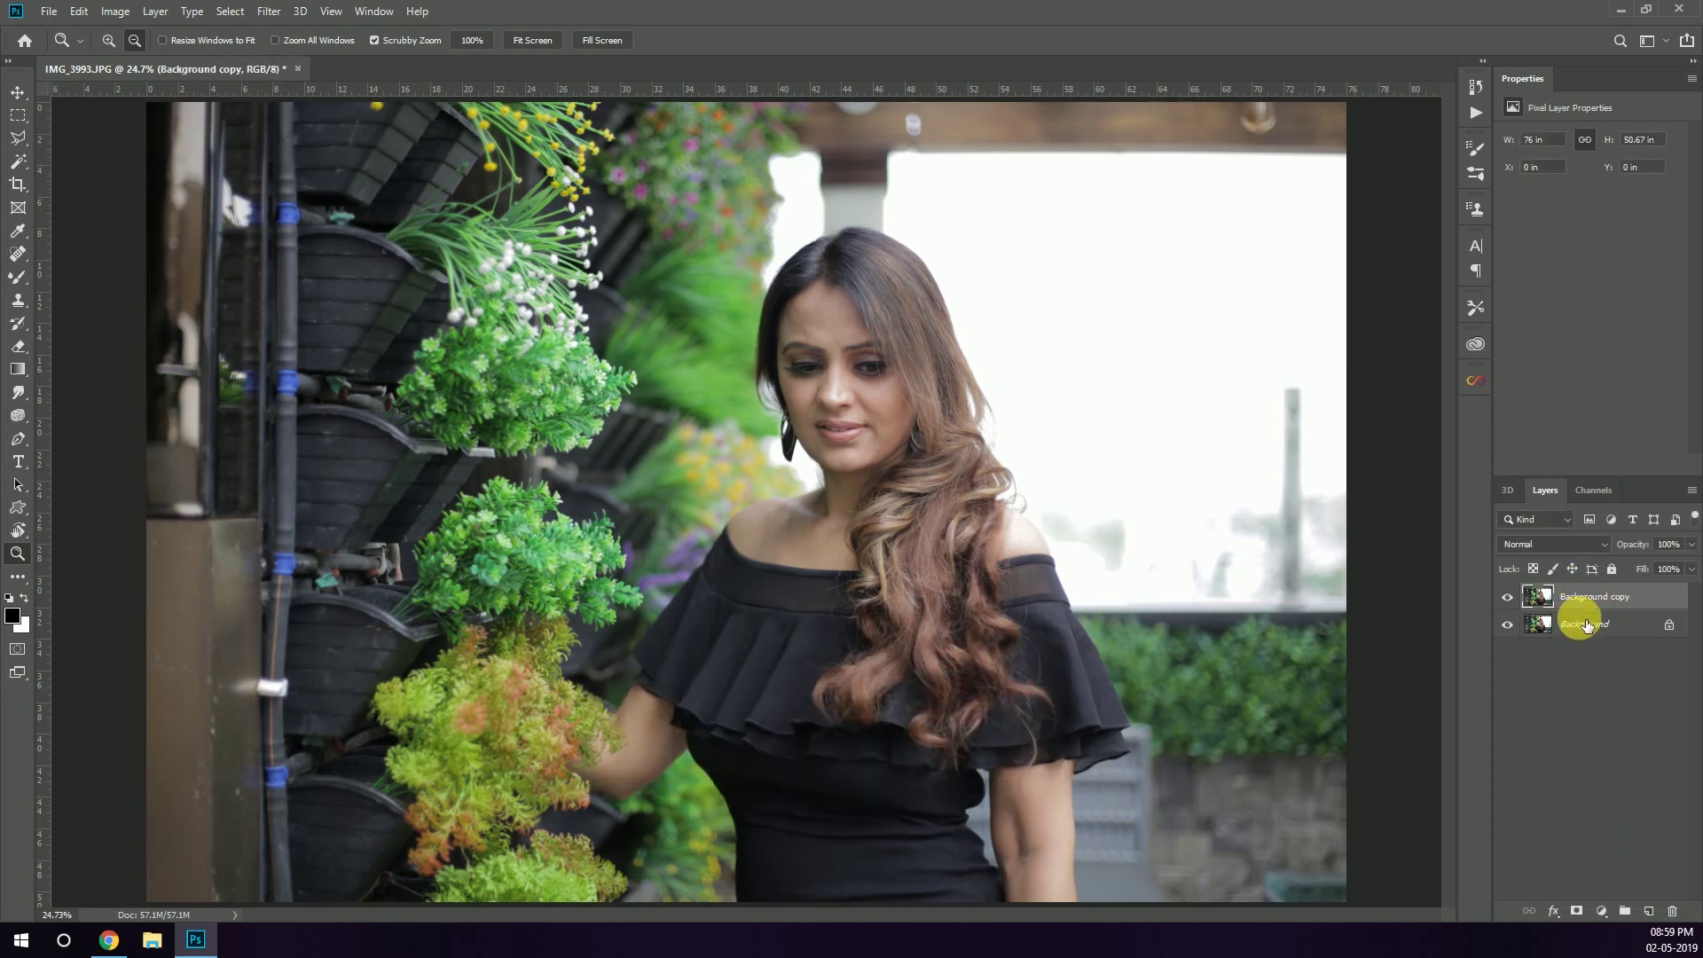
Open the Camera Raw Filter on the copy layer and raise exposure to +0.40.
left_click(266, 11)
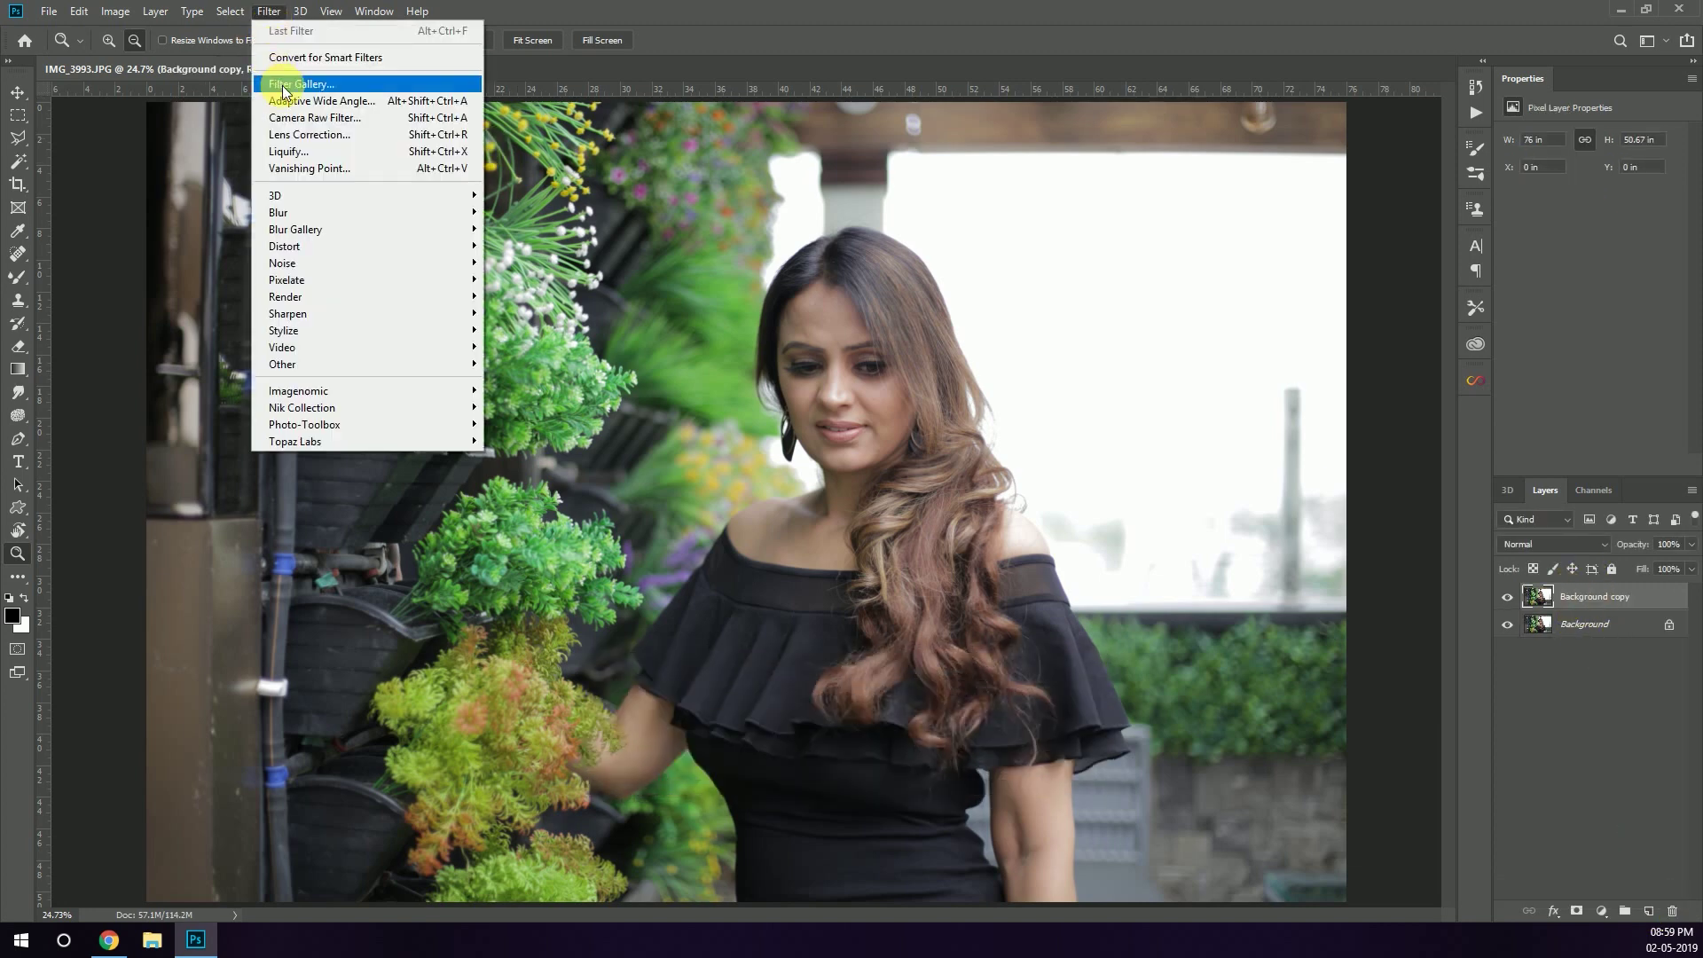
left_click(364, 124)
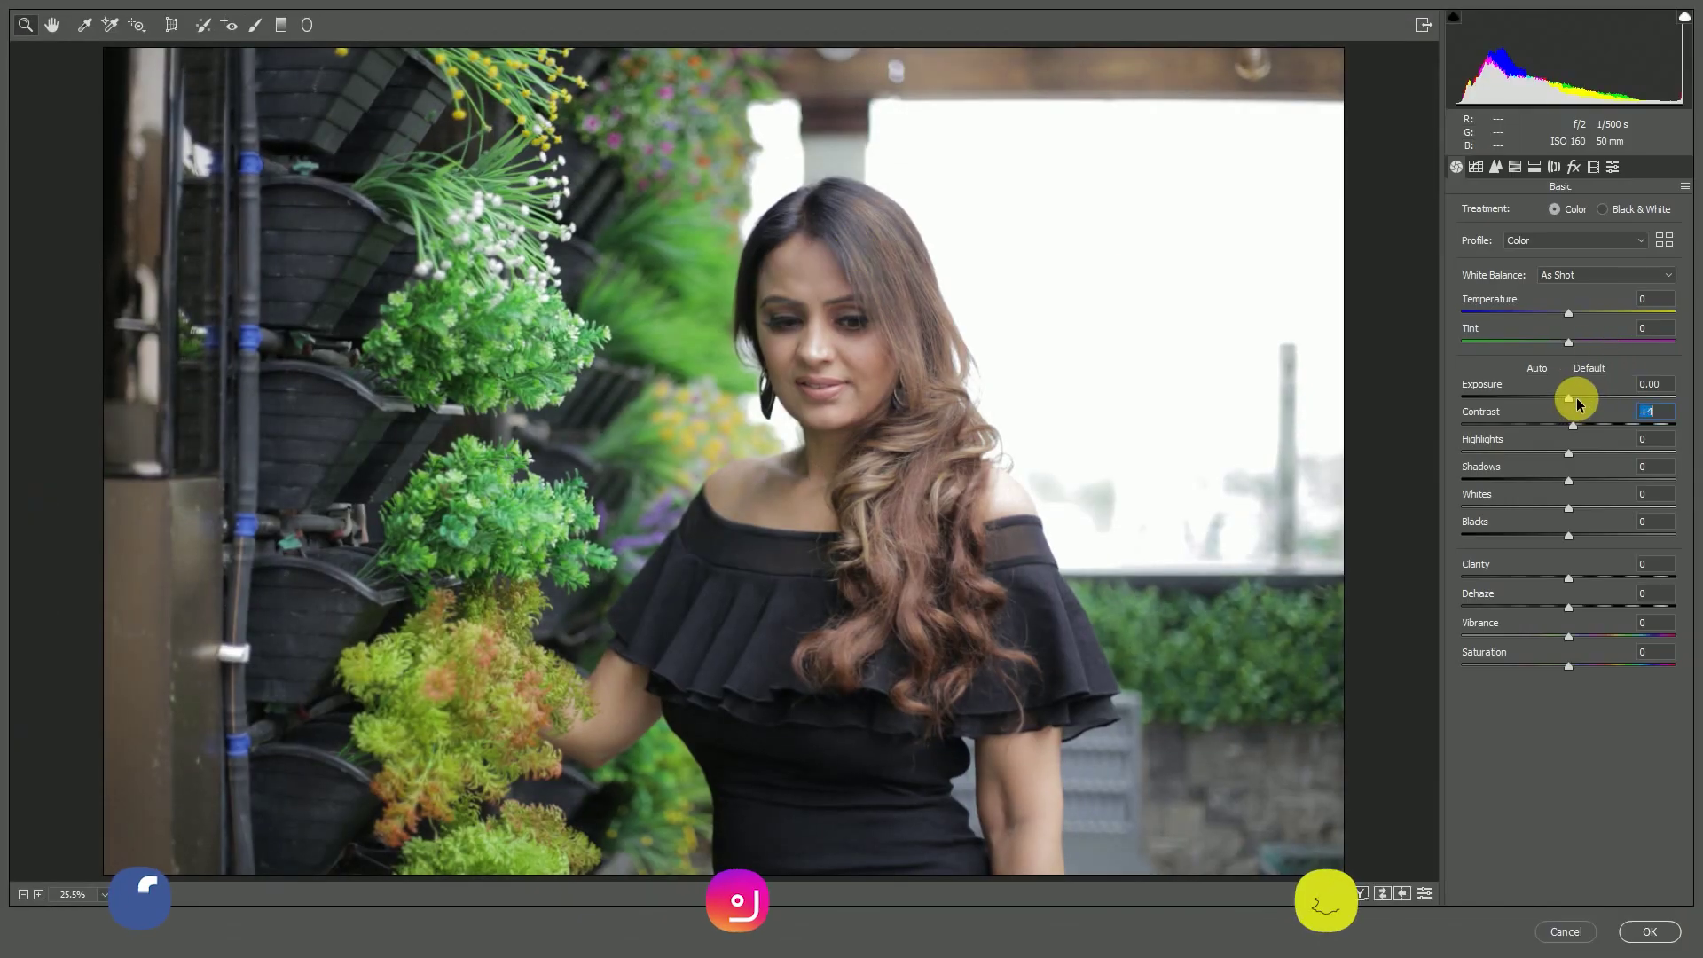
mouse_move(1570, 401)
left_mouse_down()
mouse_move(1604, 430)
mouse_move(1522, 462)
mouse_move(1540, 461)
left_mouse_up()
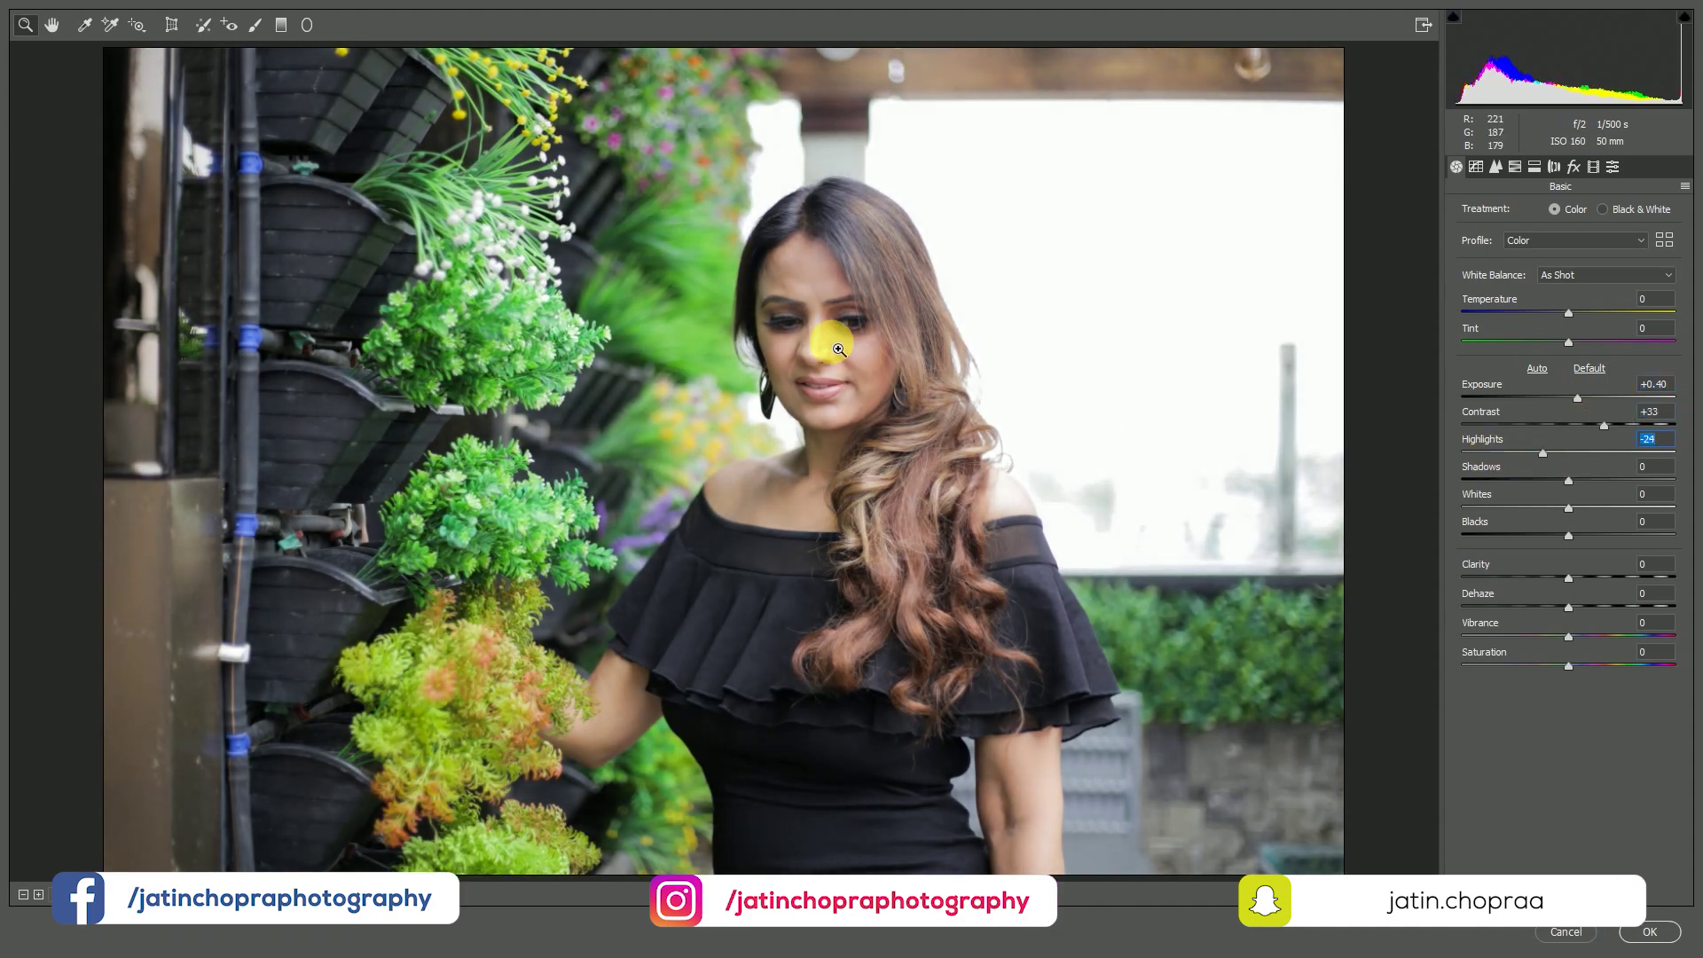
left_click(839, 350)
right_click(912, 284)
left_click(963, 391)
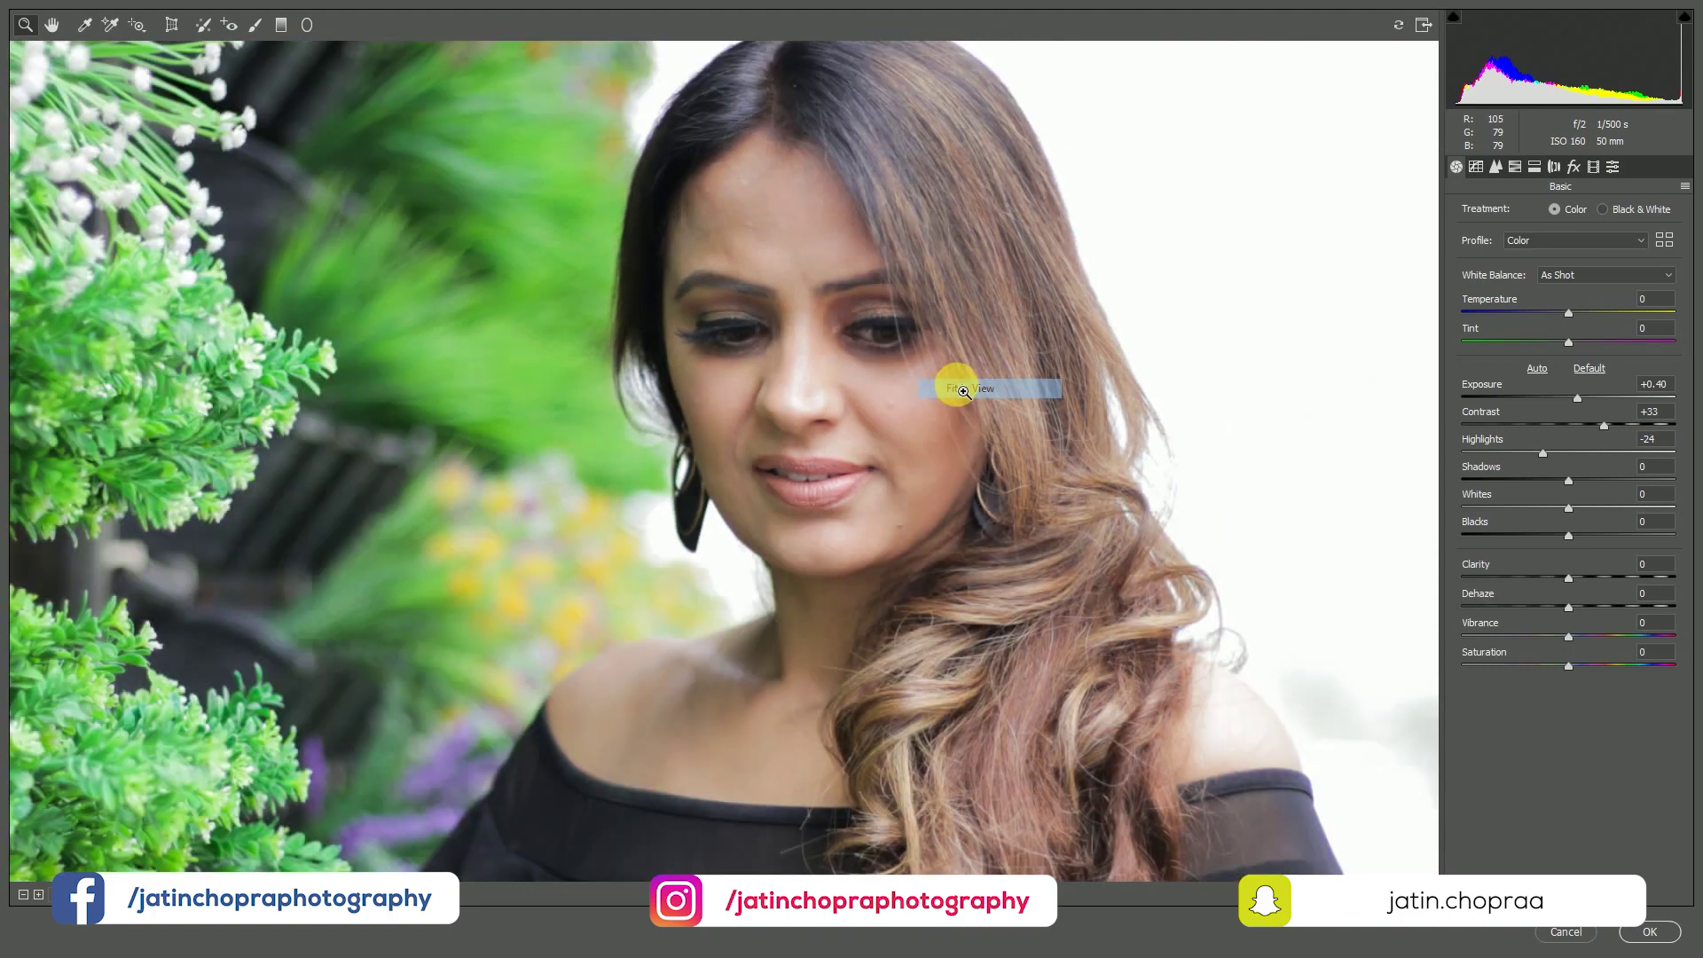
left_click(901, 354)
In Detail, set luminance noise reduction to 13 and sharpening amount to 23.
left_click(1495, 166)
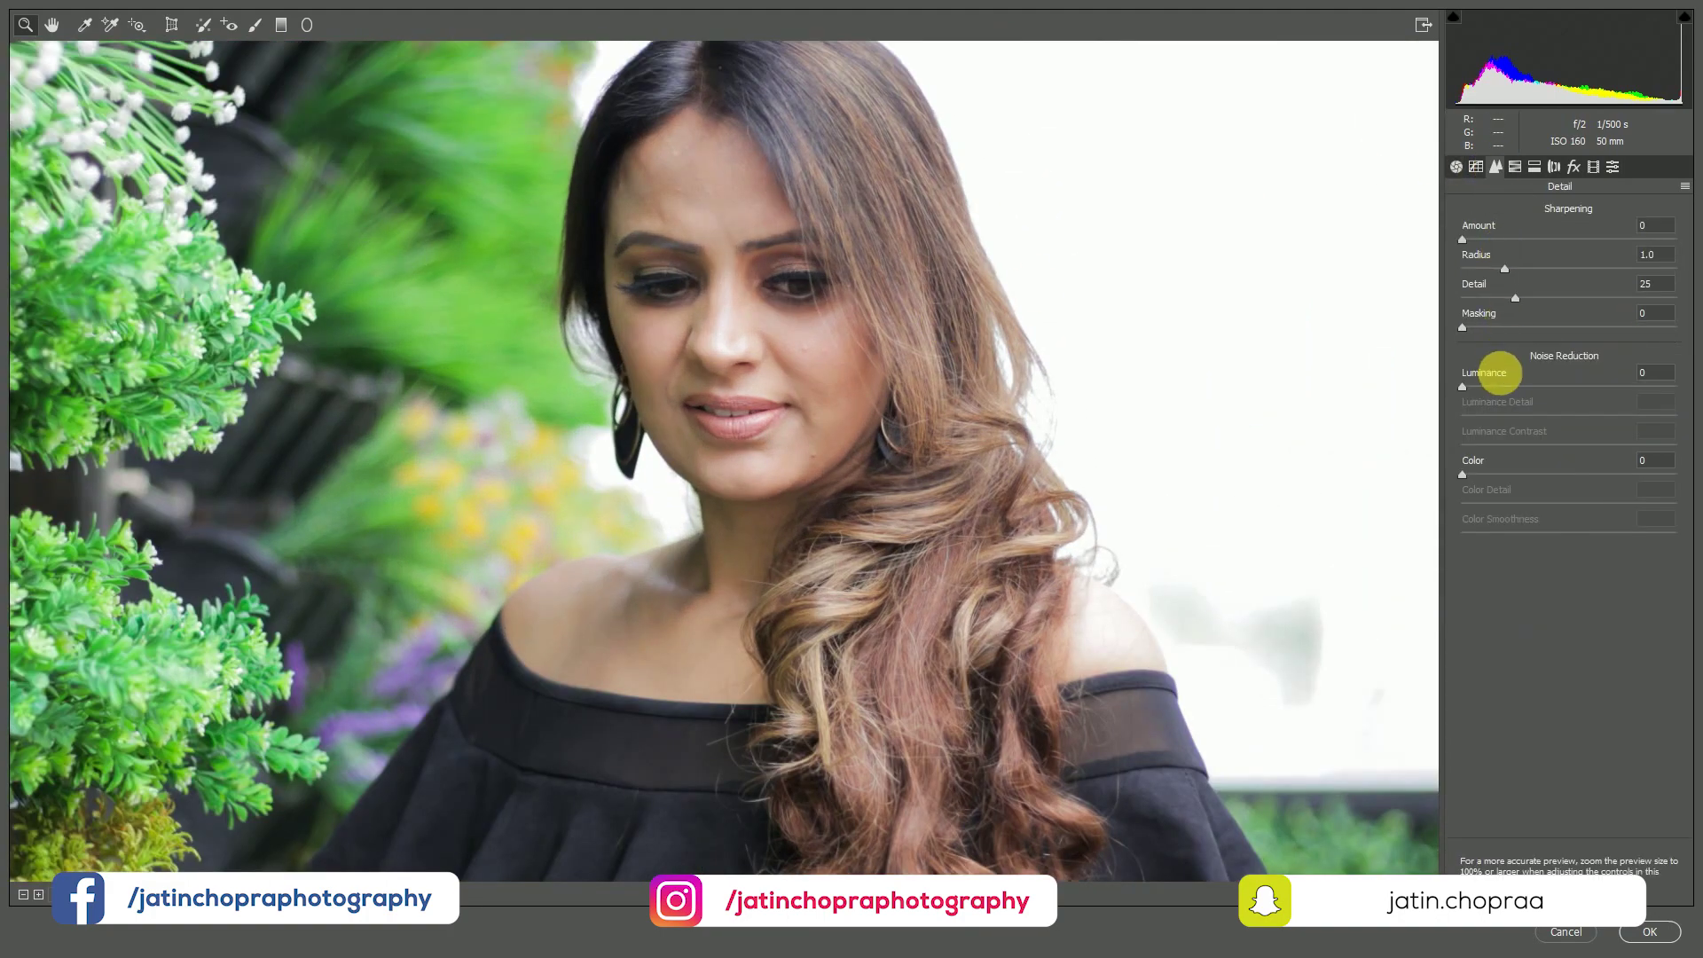
left_click(1499, 388)
left_click(822, 213)
left_click(765, 345, "alt")
left_click(825, 392, "alt")
left_click(764, 437, "alt")
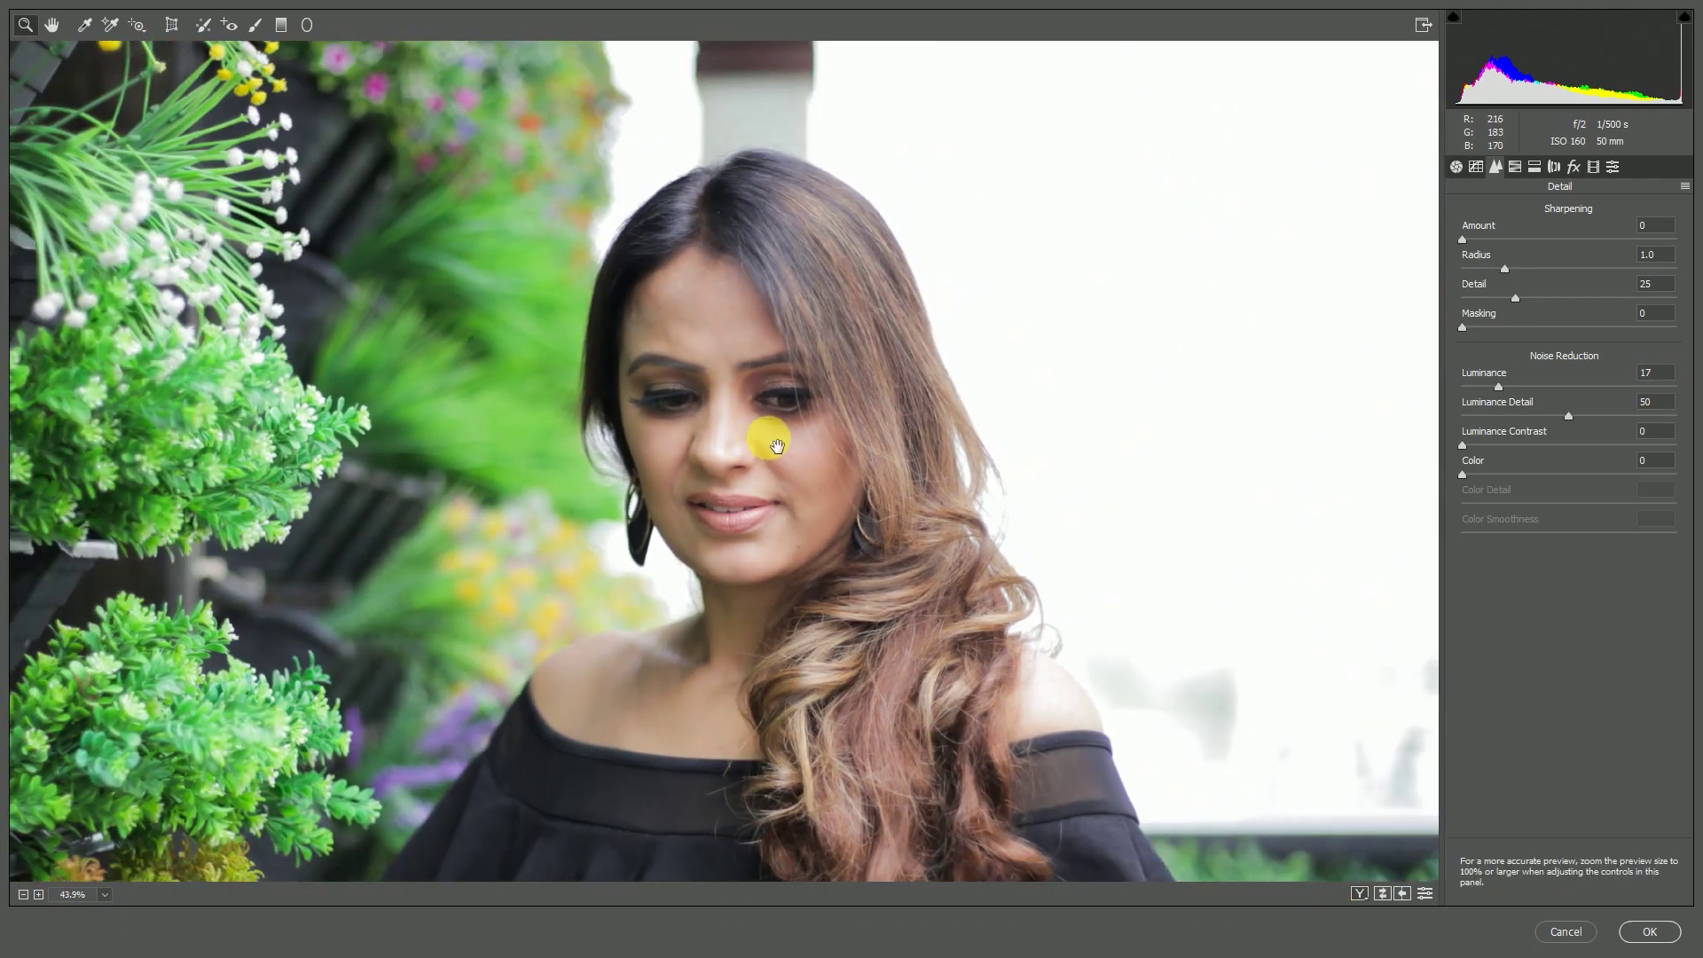
left_click(824, 364, "alt")
left_click_drag(1506, 383, 1490, 352)
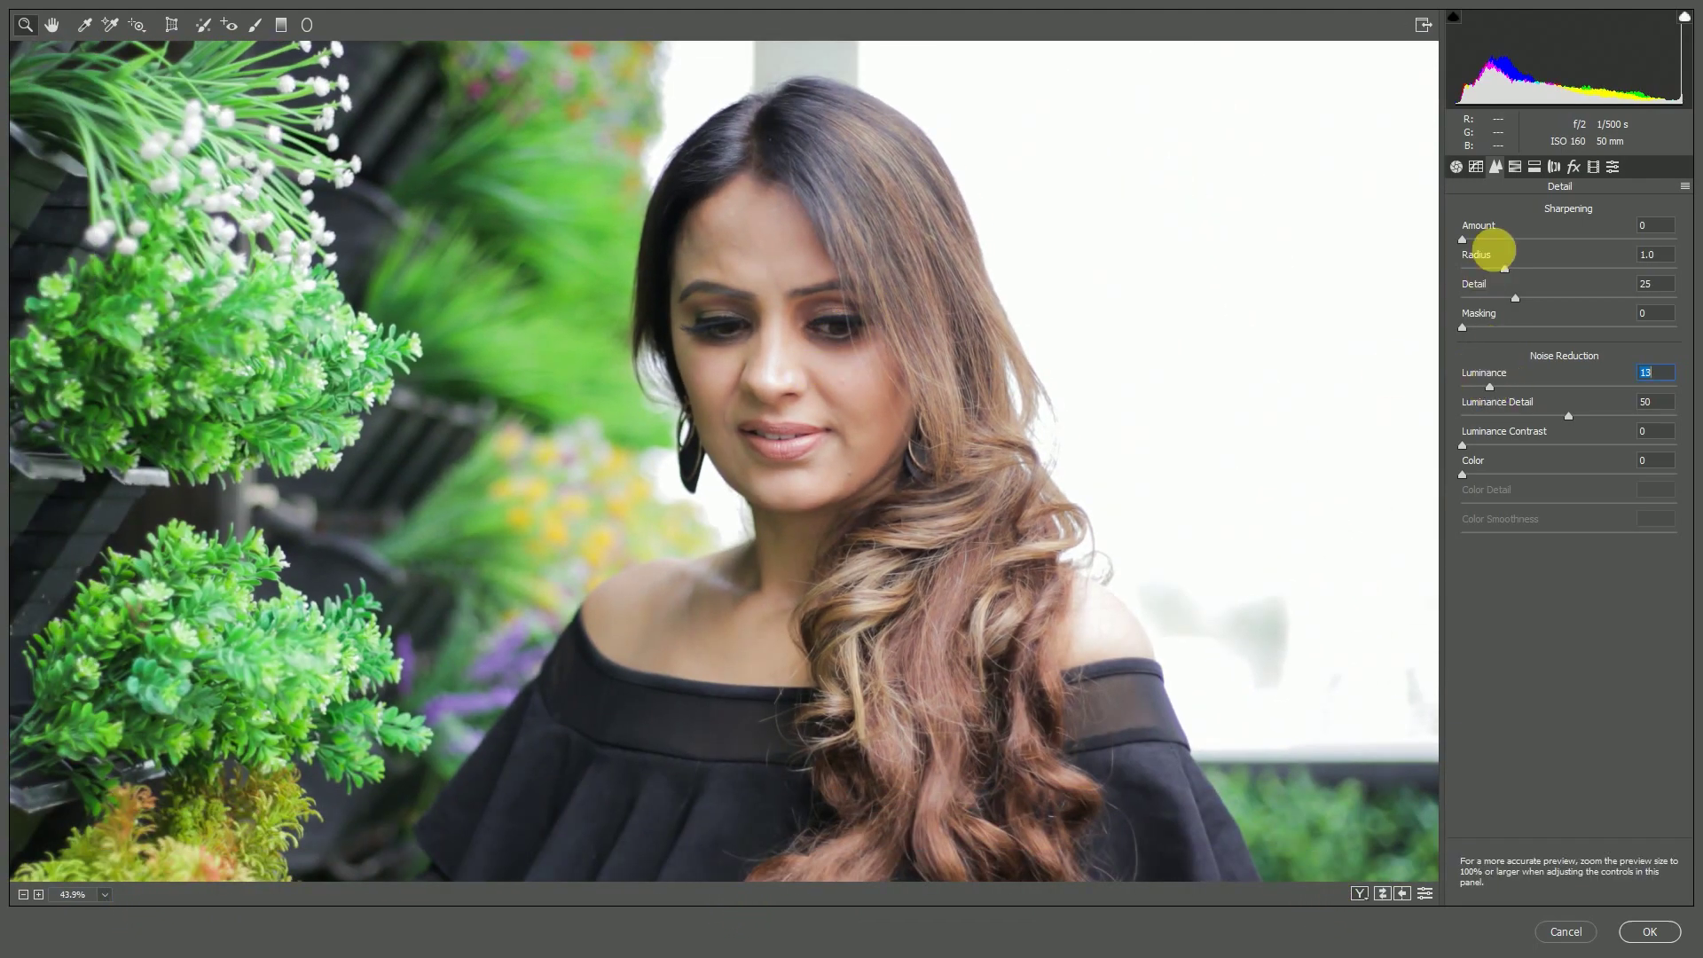
left_click(1495, 241)
right_click(1019, 251)
left_click(1068, 365)
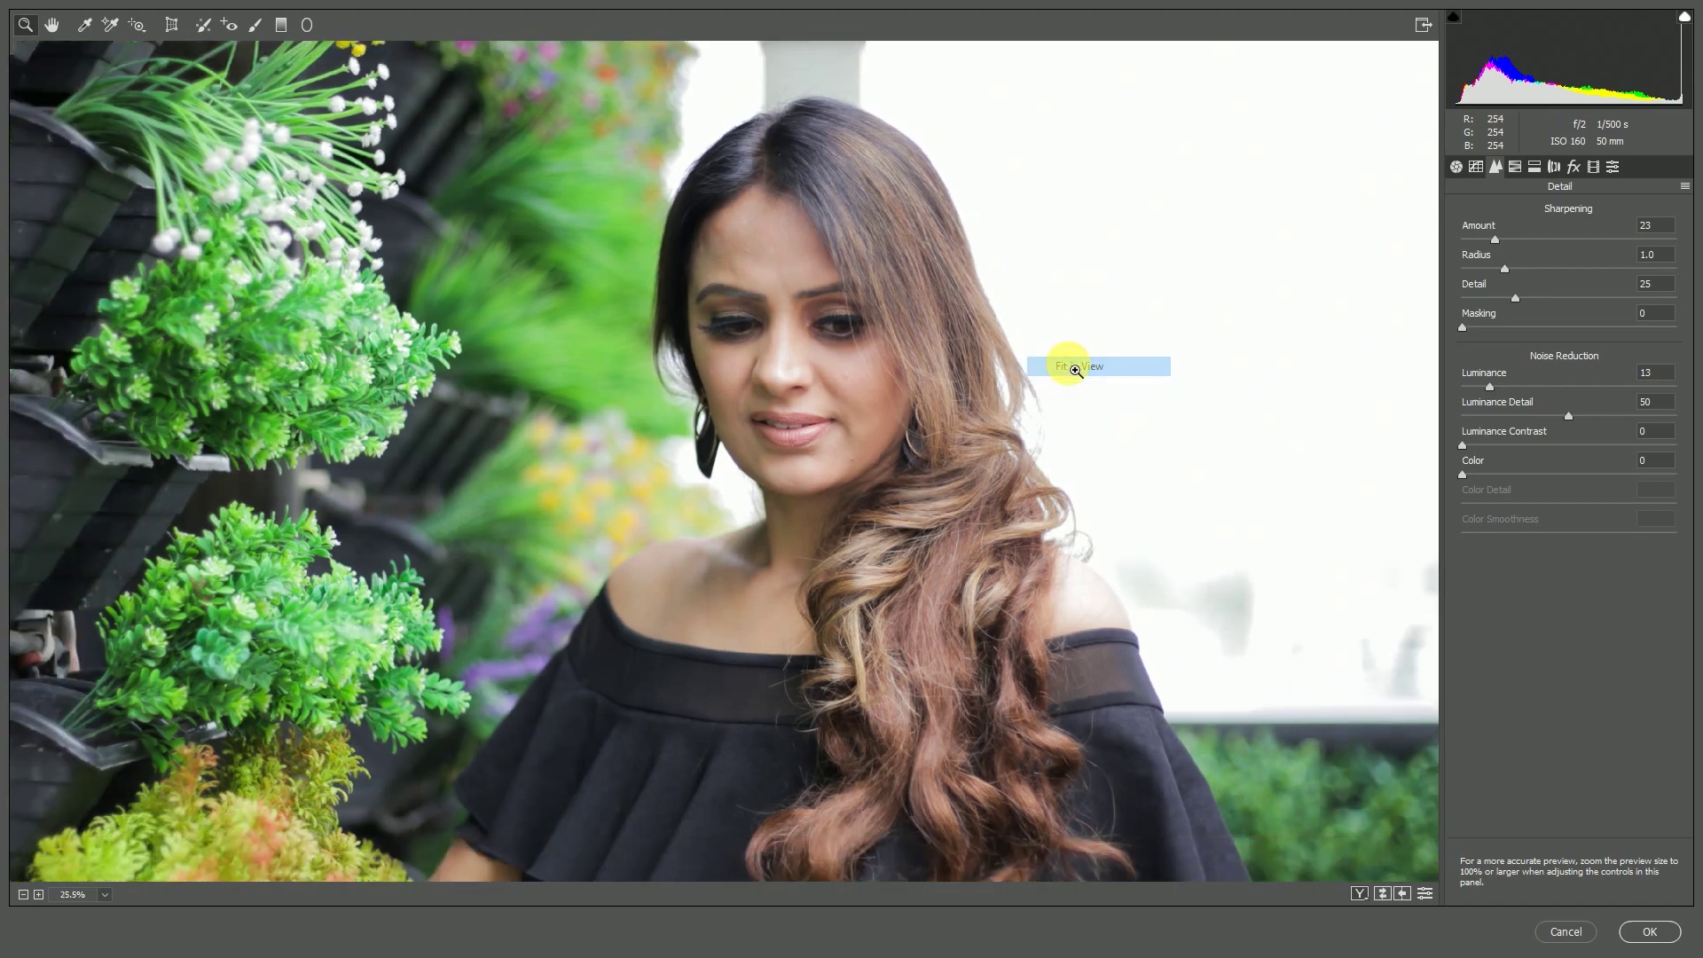
left_click(1515, 167)
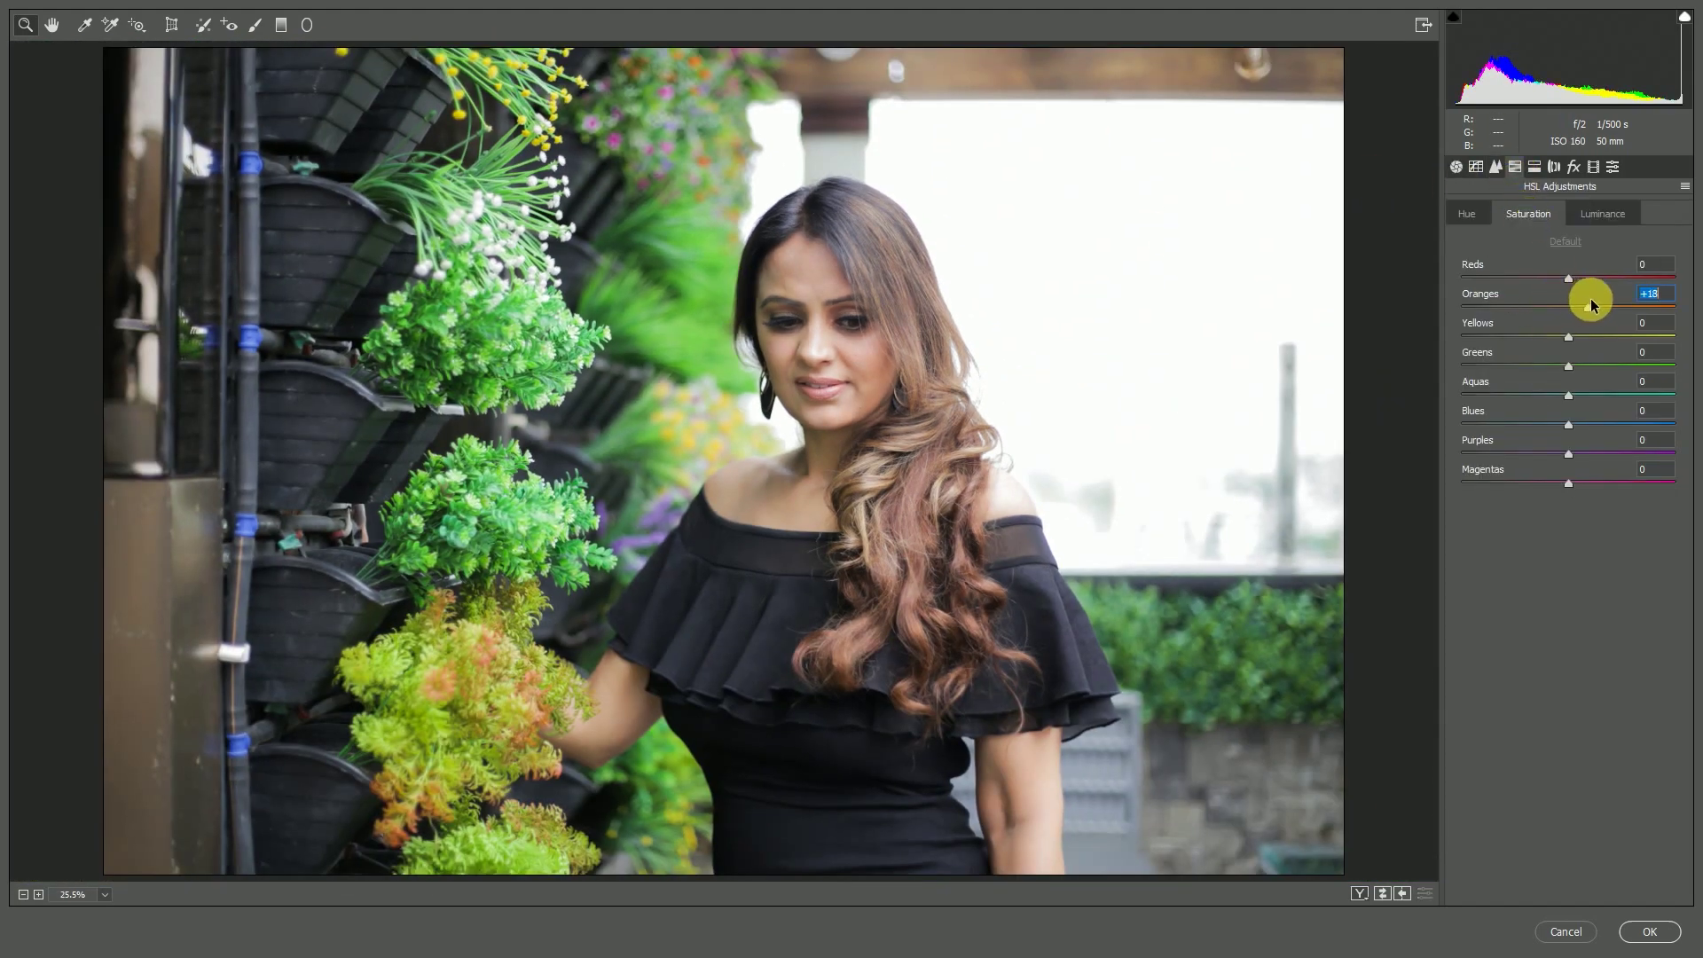
In HSL, lower Oranges saturation to +6 and shift the Greens hue.
left_click_drag(1584, 308, 1575, 307)
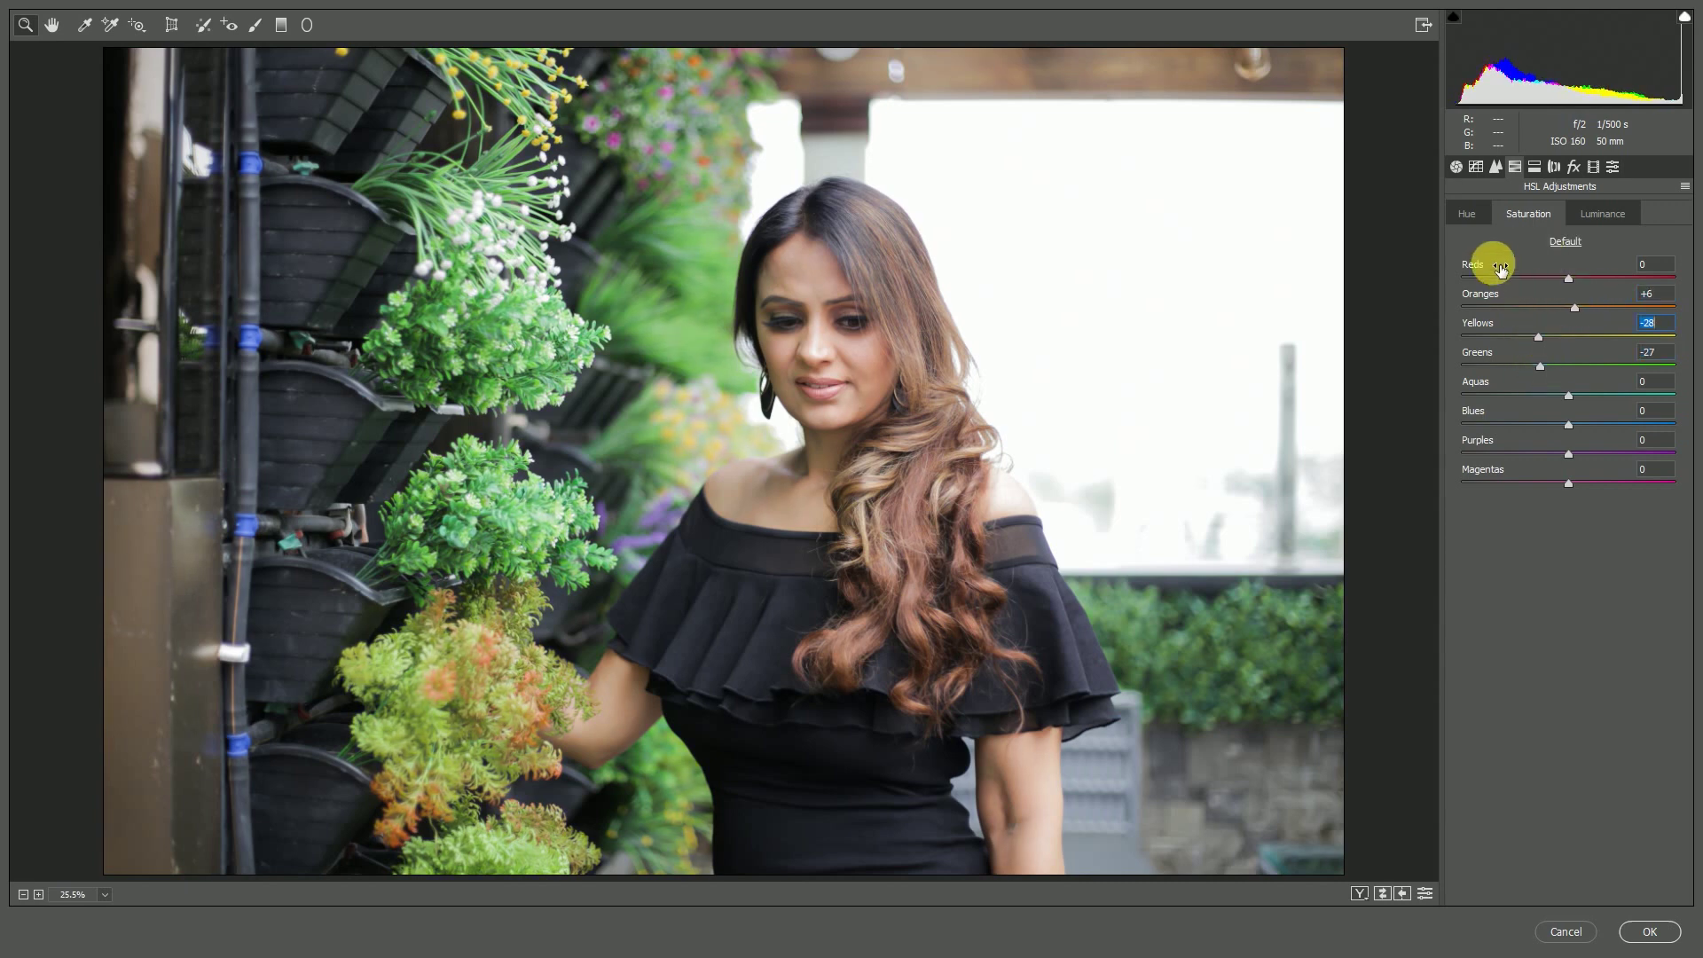
left_click(1466, 214)
left_click(1629, 365)
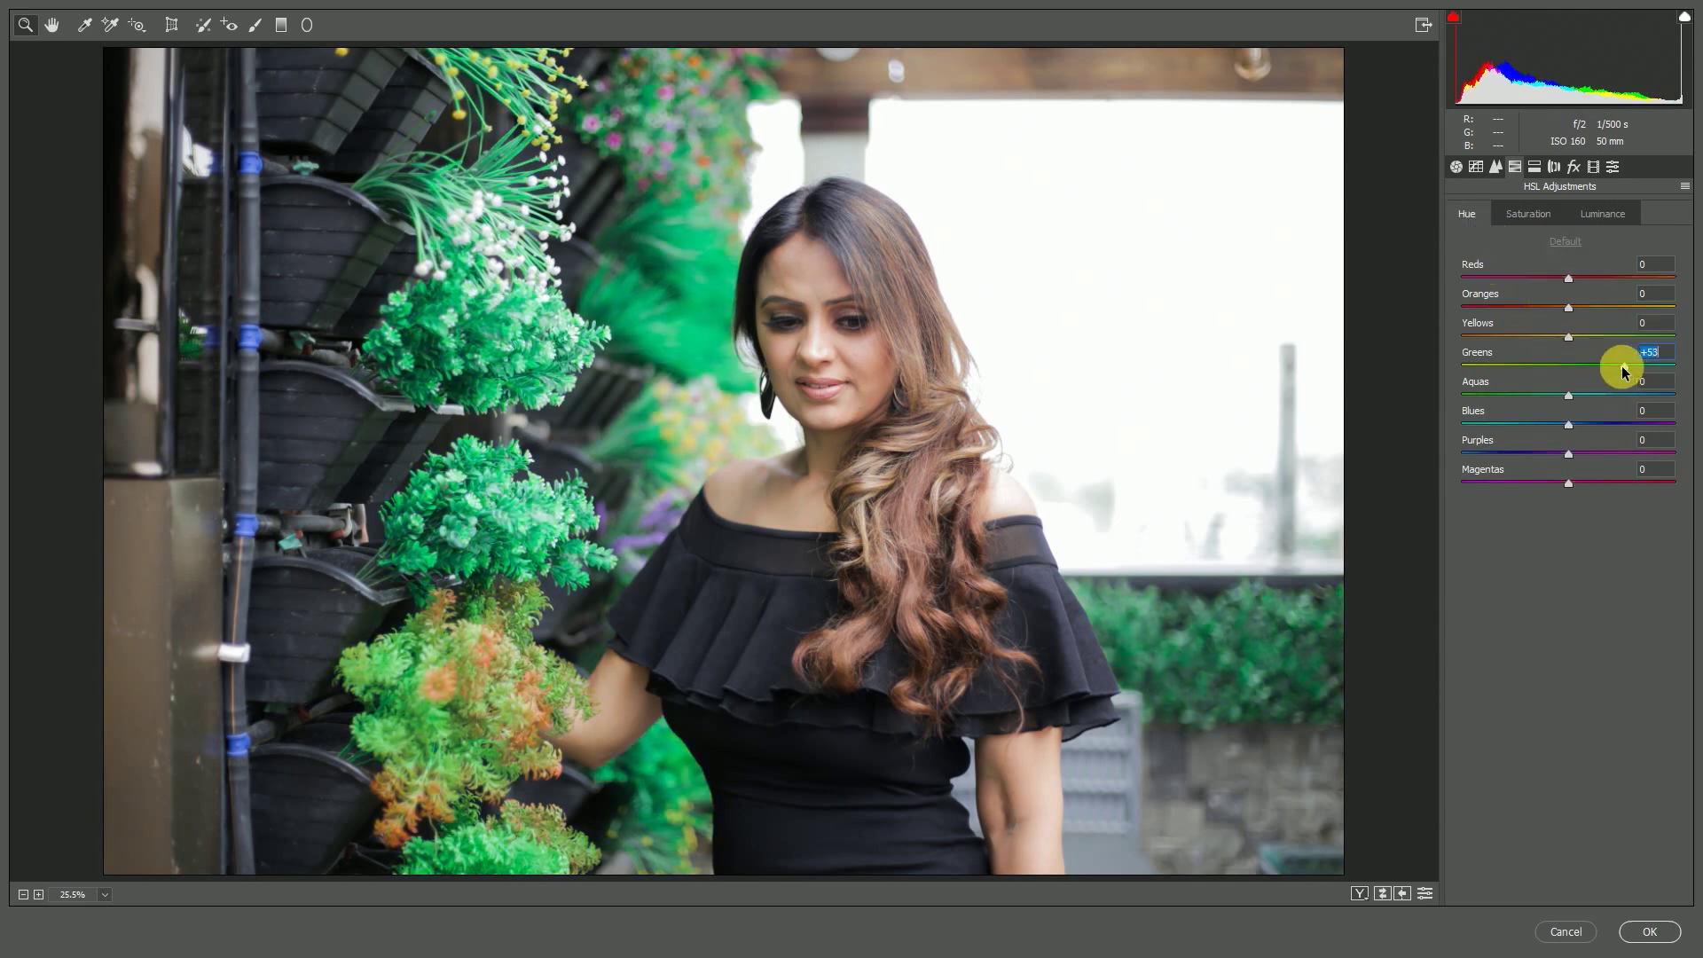
left_click(1529, 216)
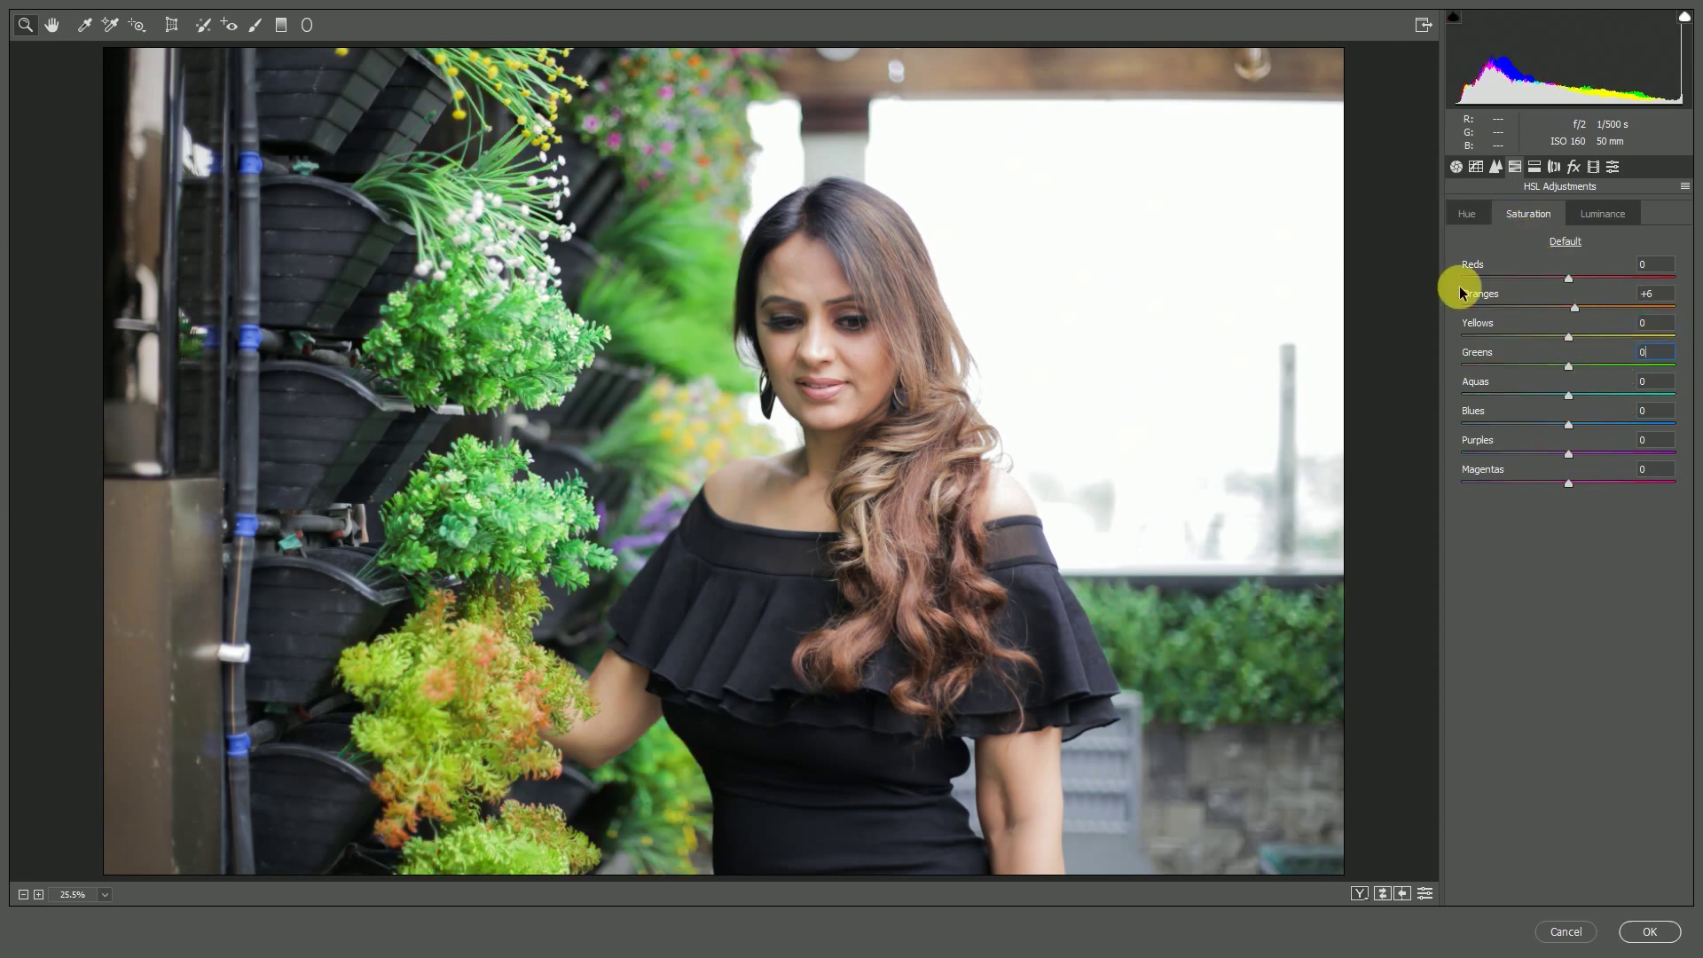
Set Whites to -24 and Shadows to -7, then apply the Camera Raw edits.
left_click(1457, 167)
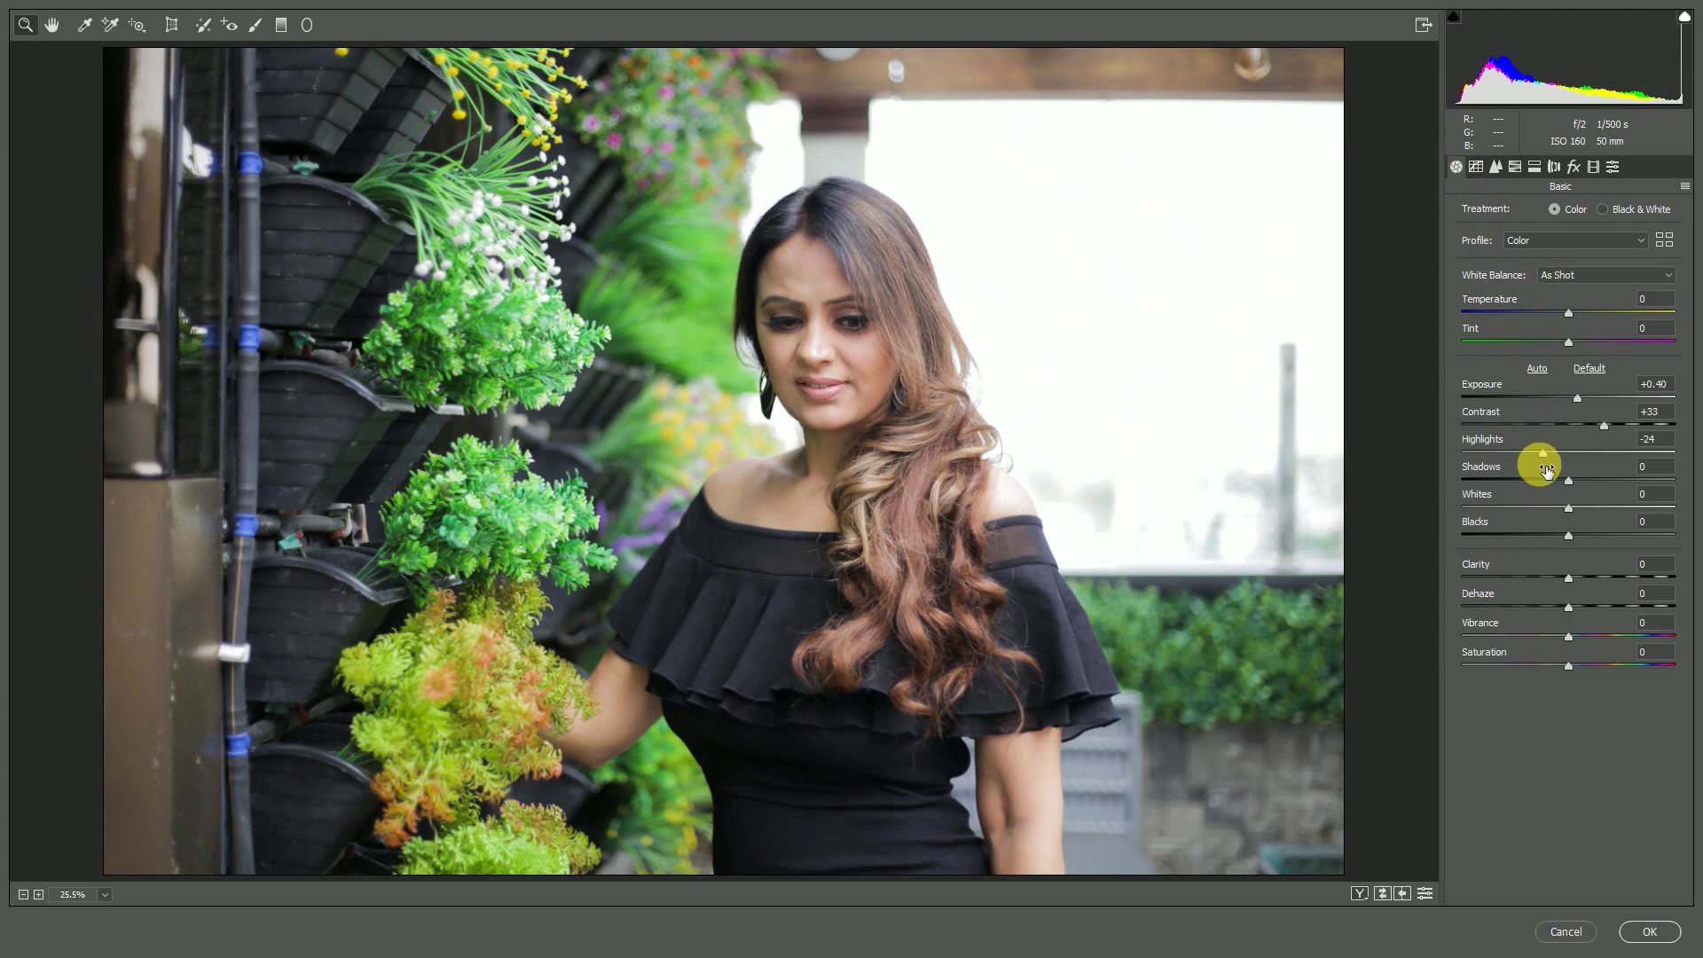
left_click(1520, 508)
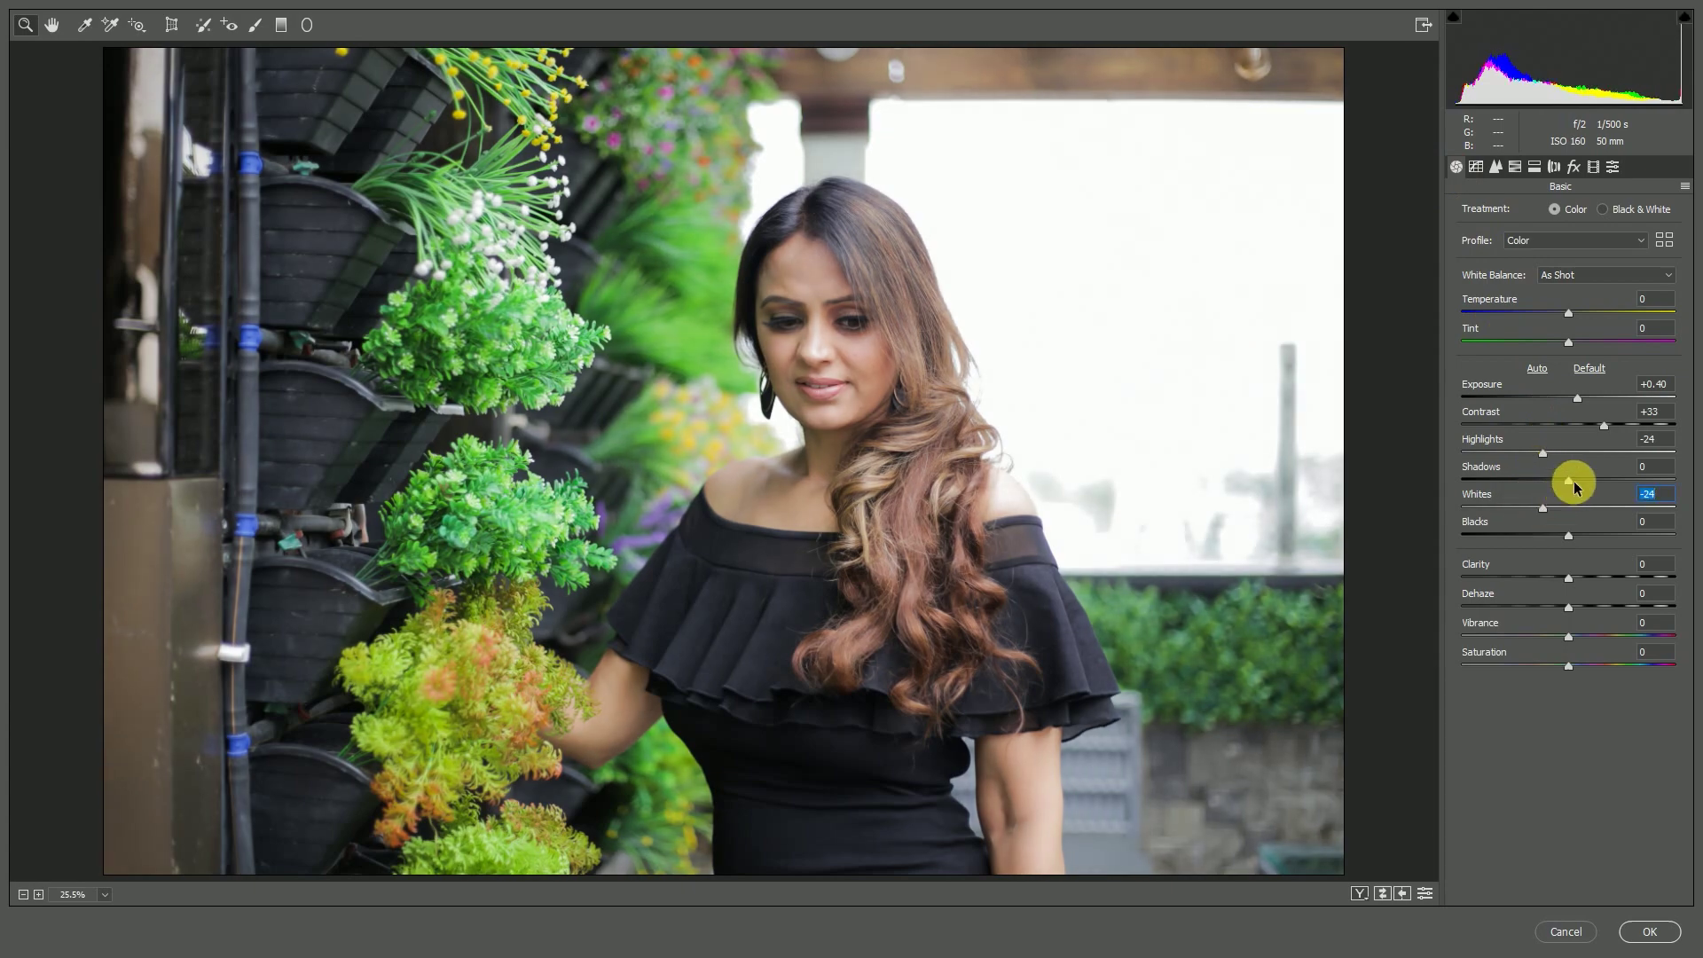
mouse_move(1573, 484)
left_mouse_down()
mouse_move(1608, 481)
mouse_move(1554, 494)
left_mouse_up()
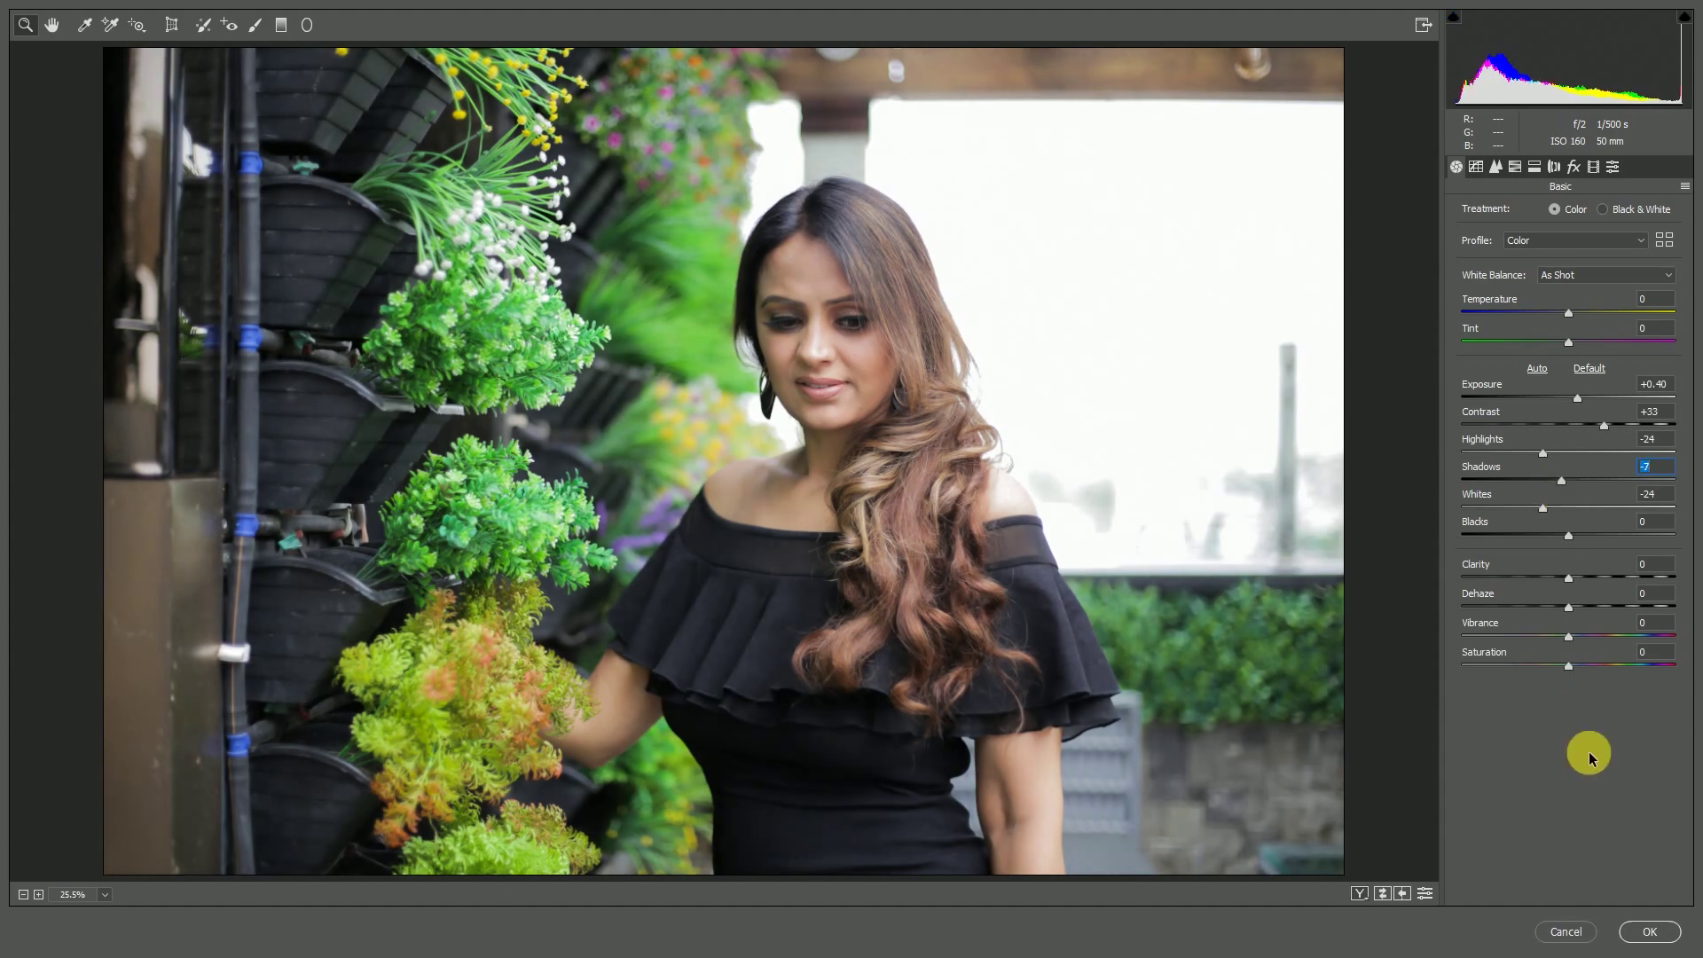
left_click(1661, 934)
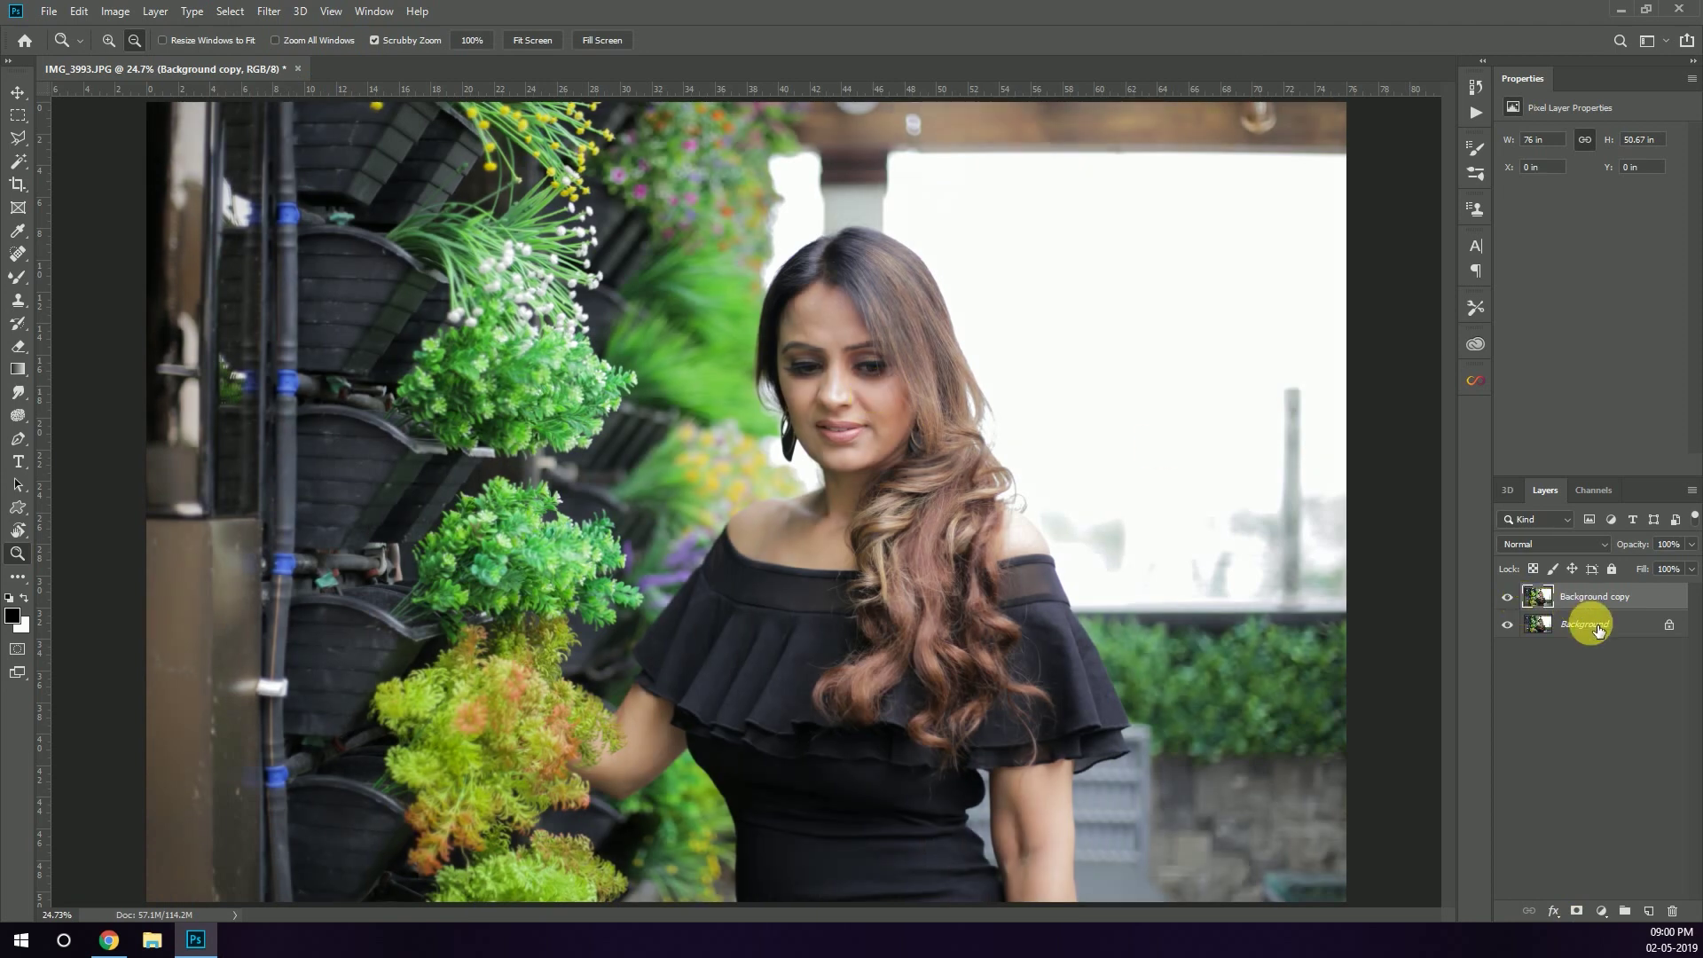
Merge both selected layers and duplicate the edited copy layer.
left_click(1597, 629, "shift")
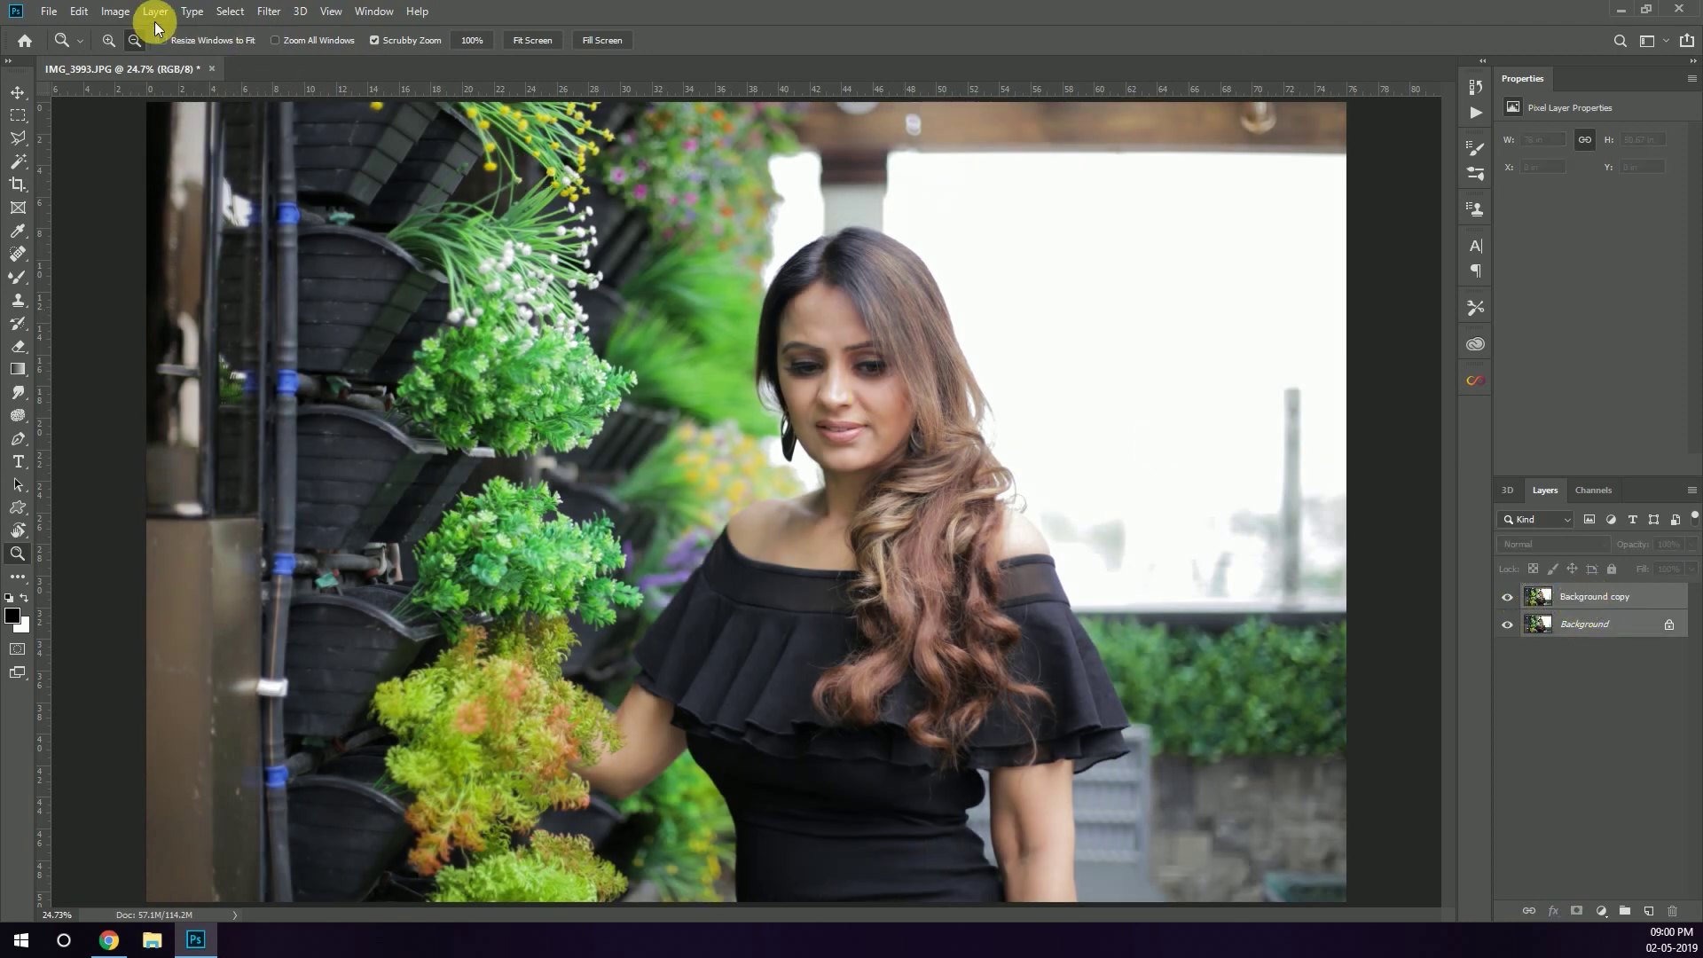
left_click(155, 12)
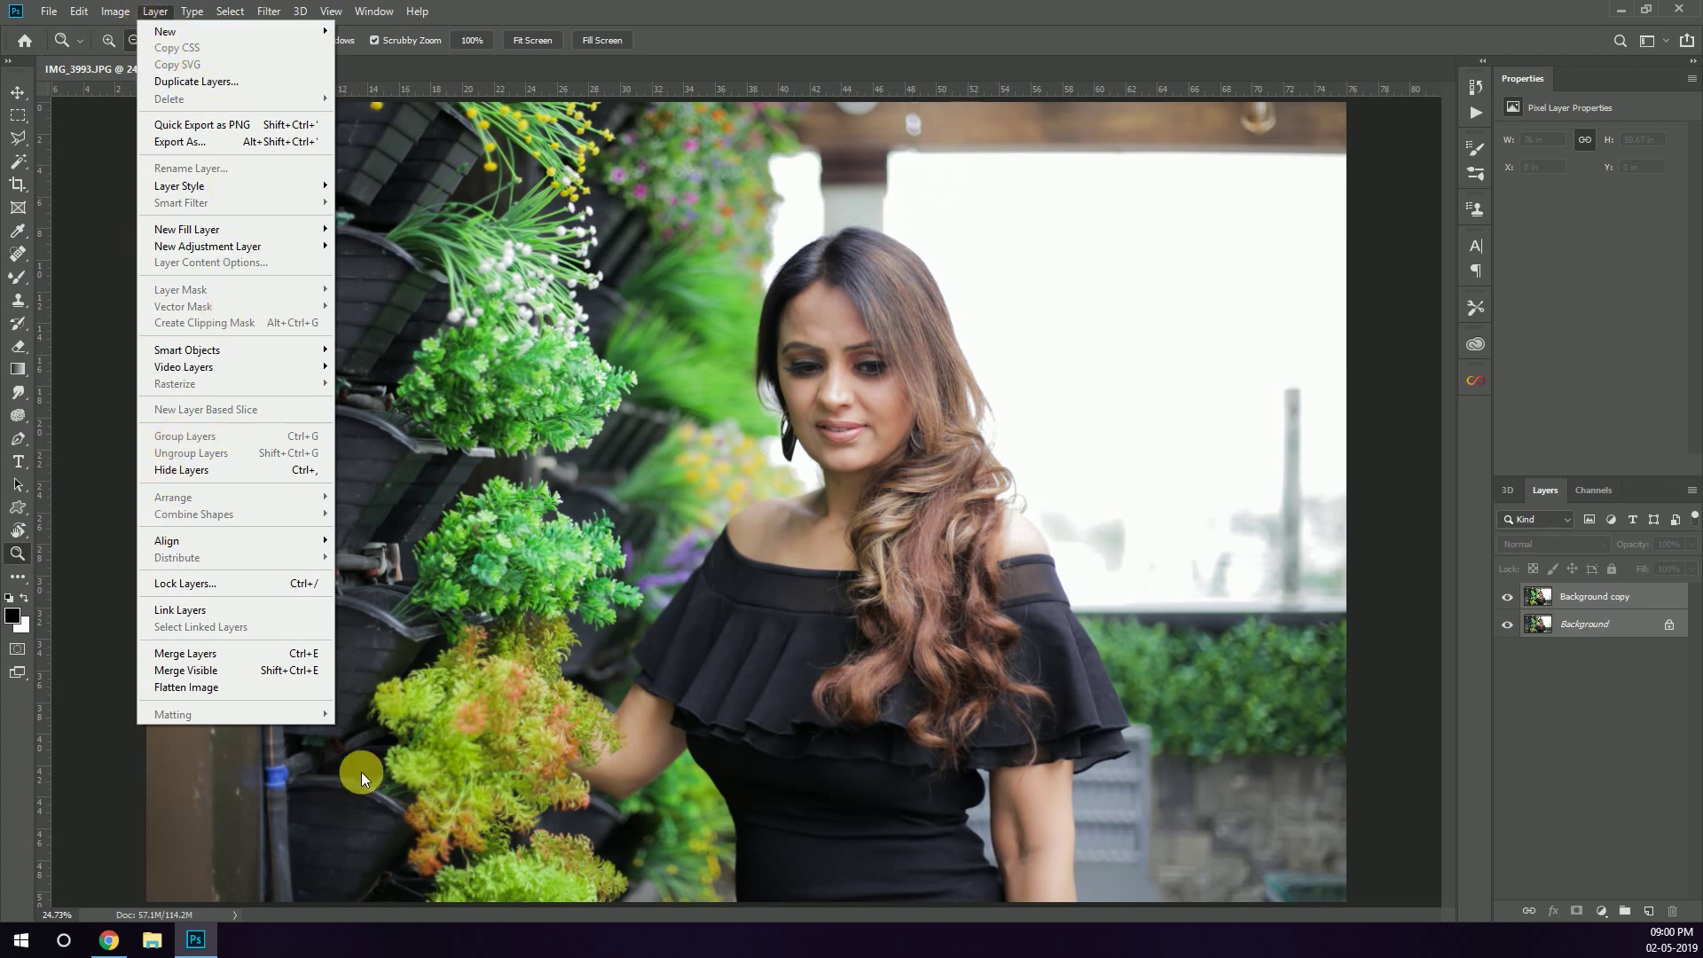
left_click(222, 653)
mouse_move(1558, 612)
left_mouse_down()
mouse_move(1648, 850)
mouse_move(1648, 911)
left_mouse_up()
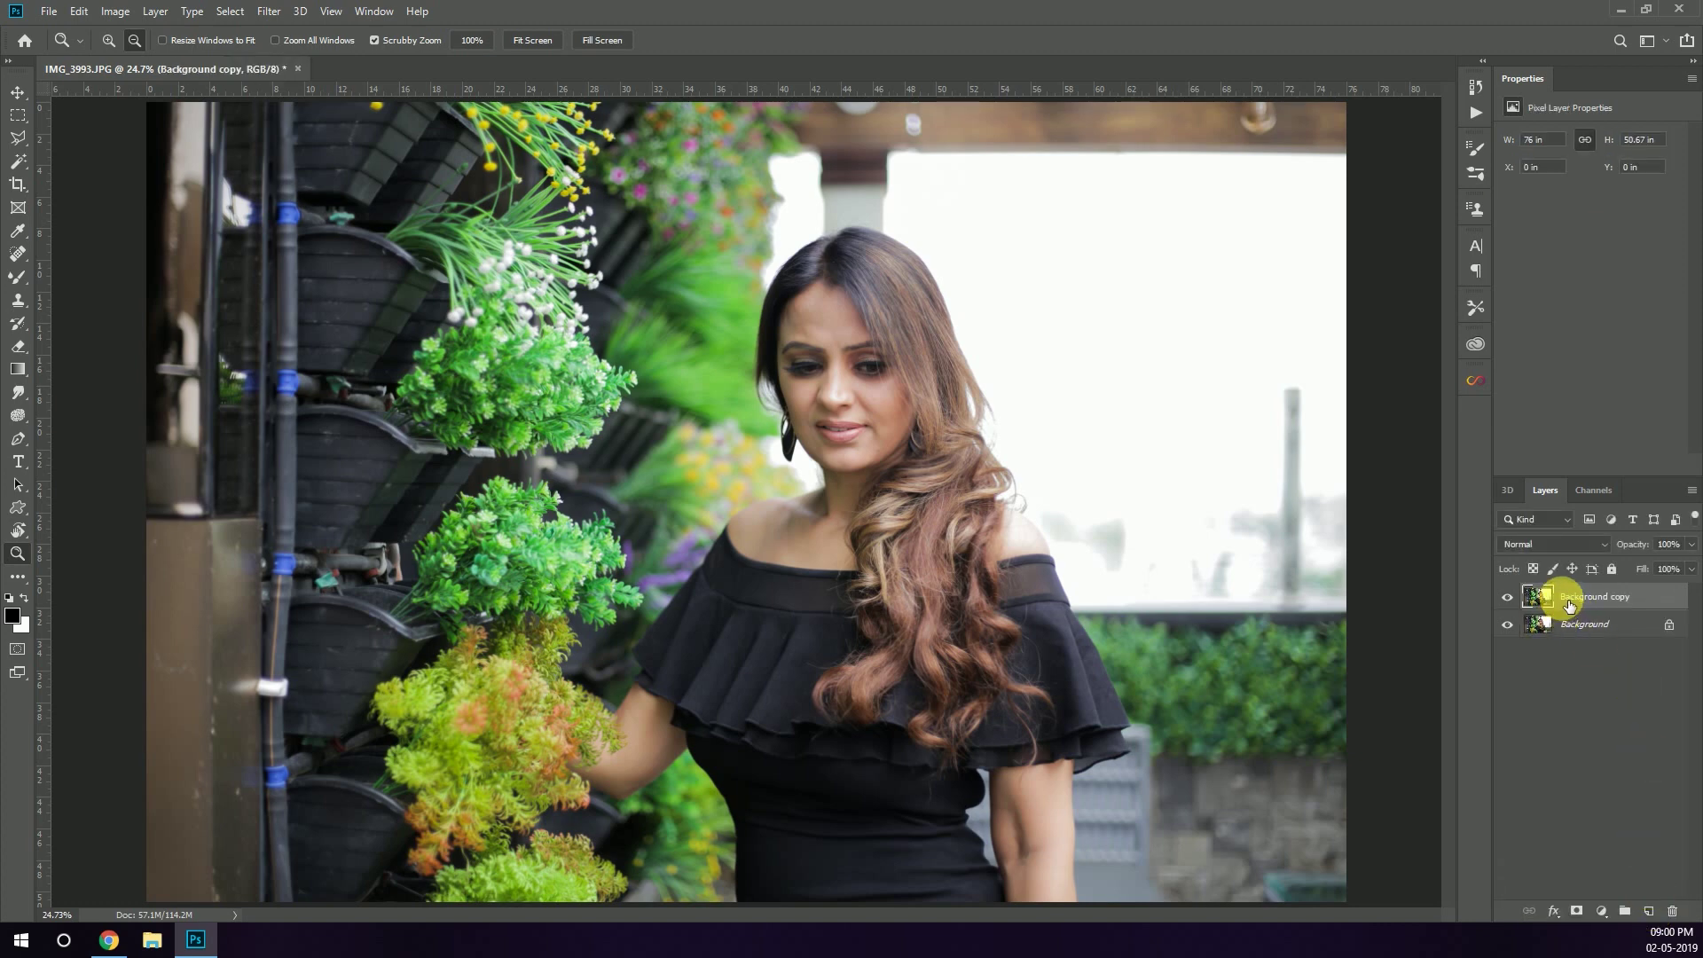
left_click_drag(1568, 606, 1648, 911)
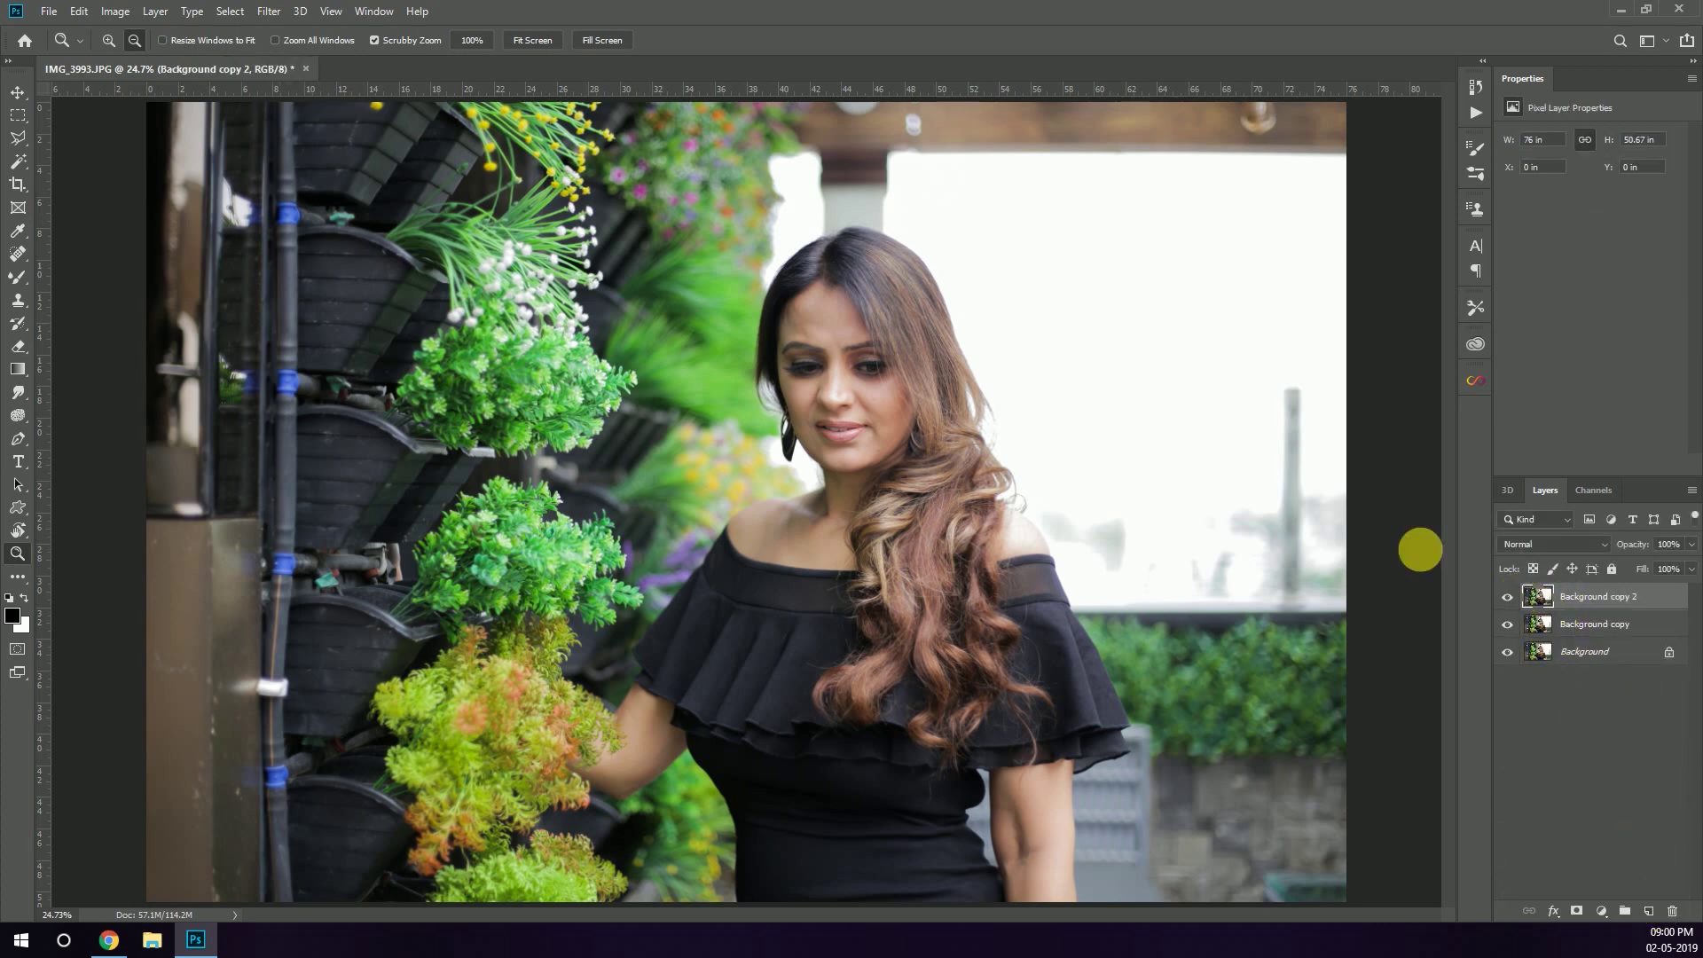
Flatten all layers into a single Background layer.
left_click_drag(876, 335, 996, 269)
scroll(844, 236, "down", 1)
scroll(844, 559, "down", 2)
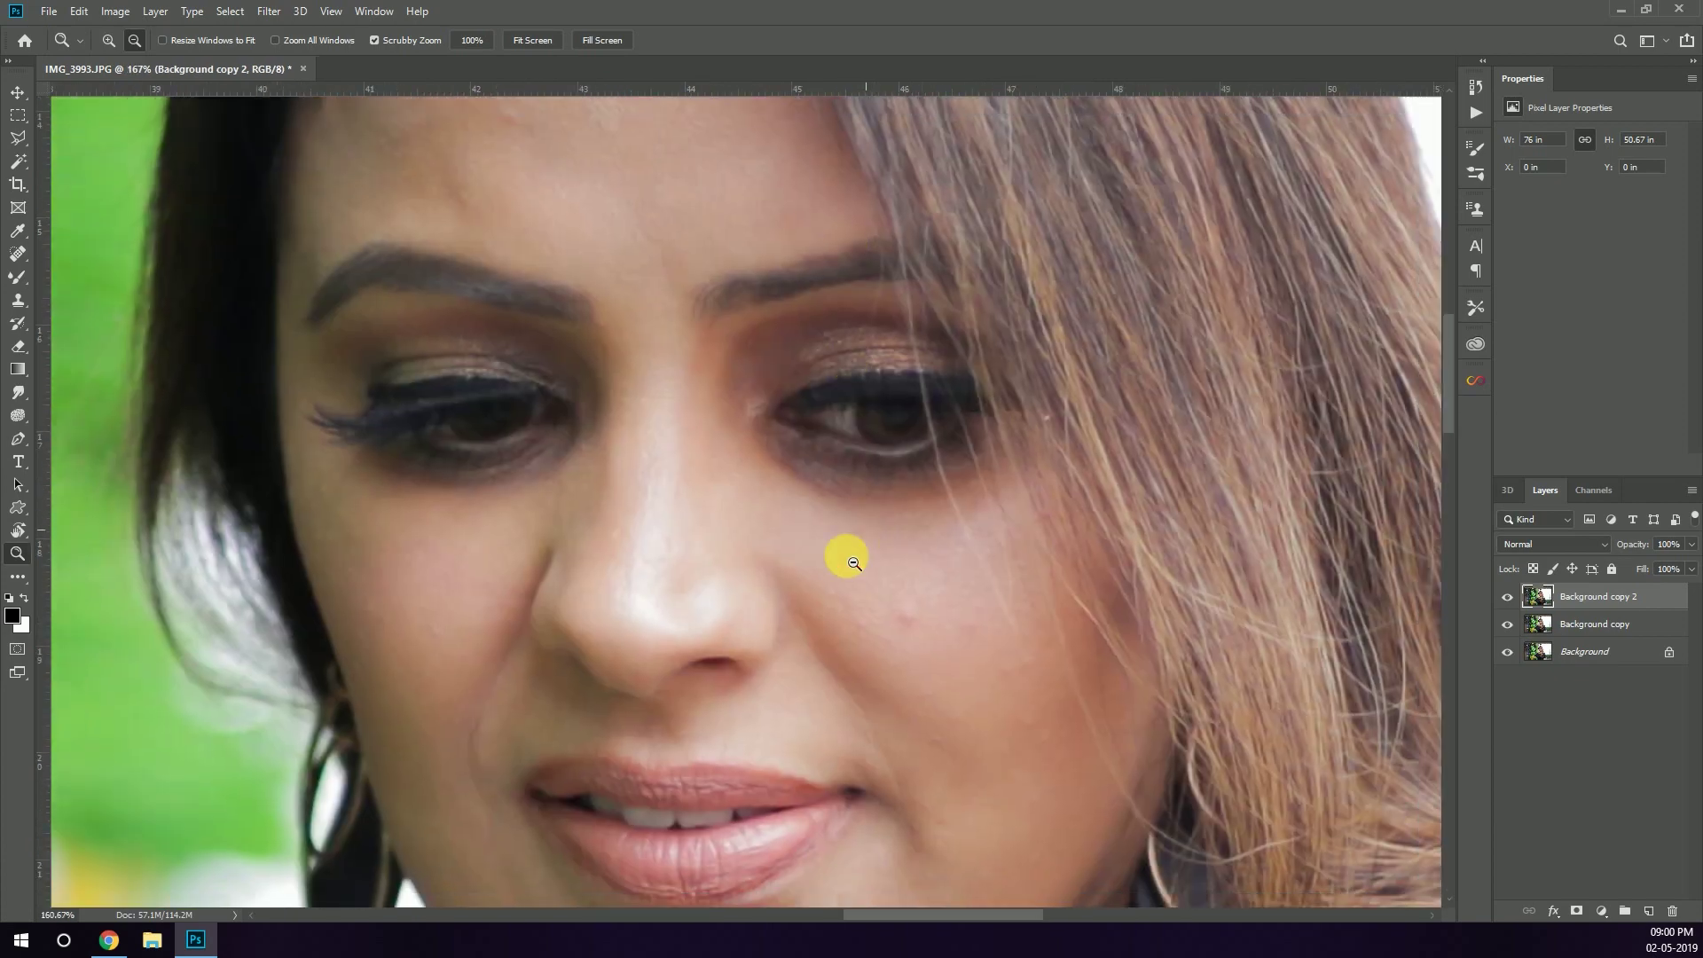
scroll(802, 503, "down", 2)
key("ctrl+e")
key("ctrl+e")
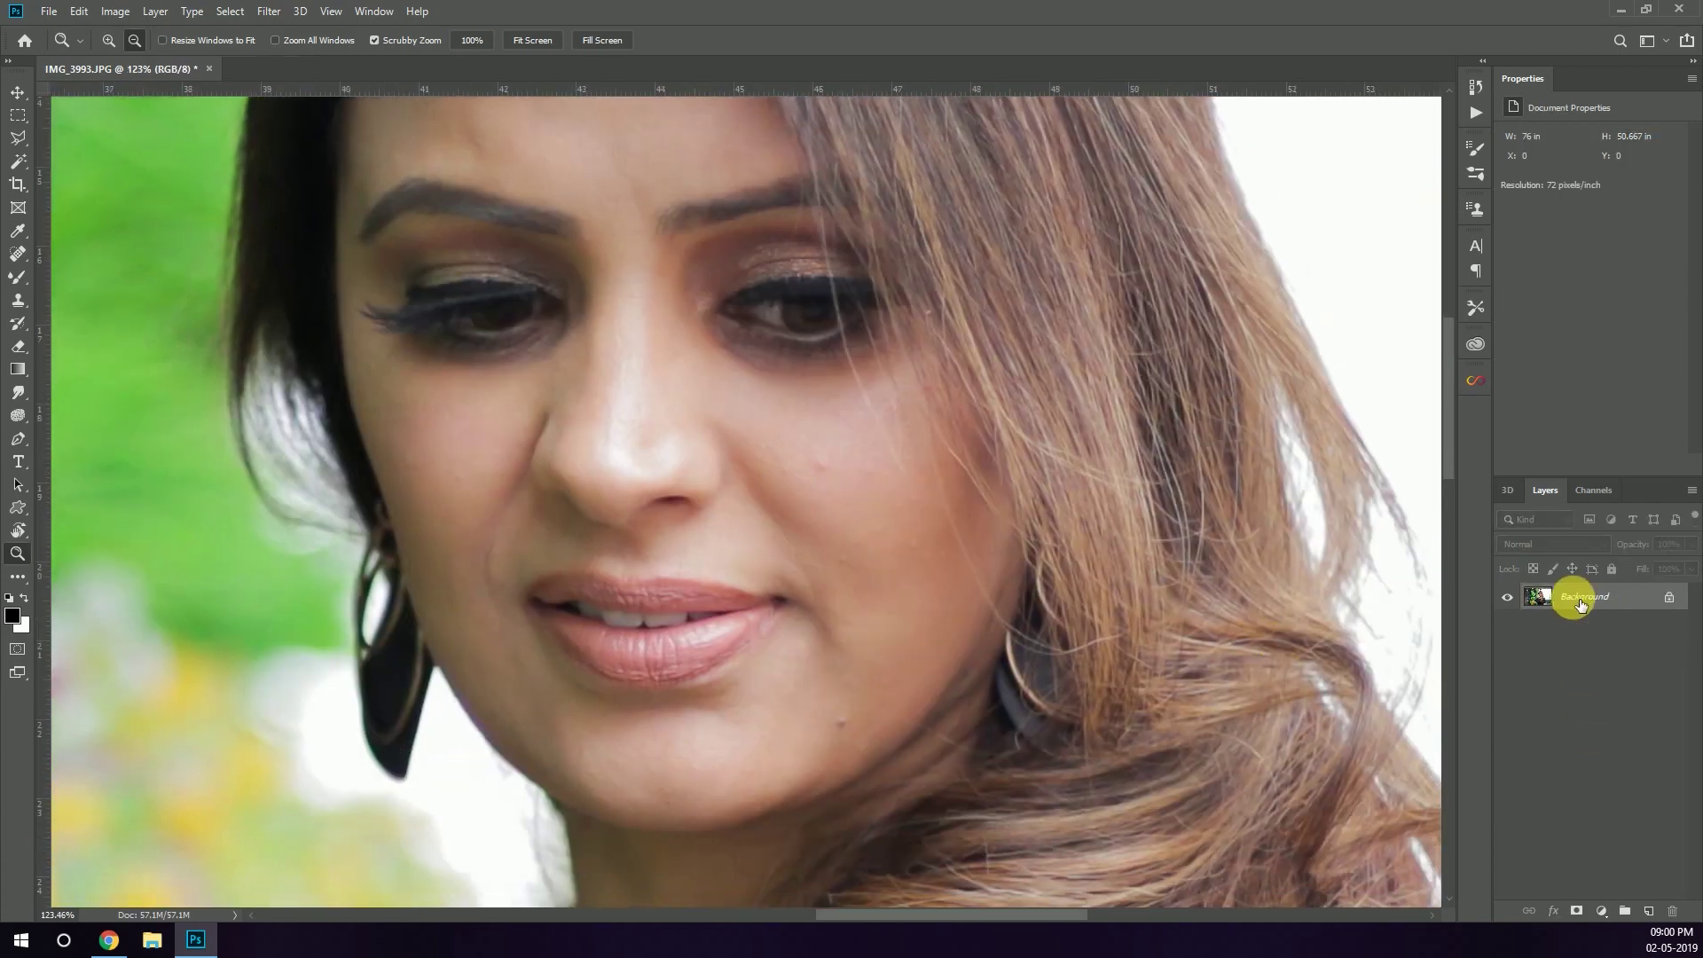
left_click_drag(810, 451, 882, 437)
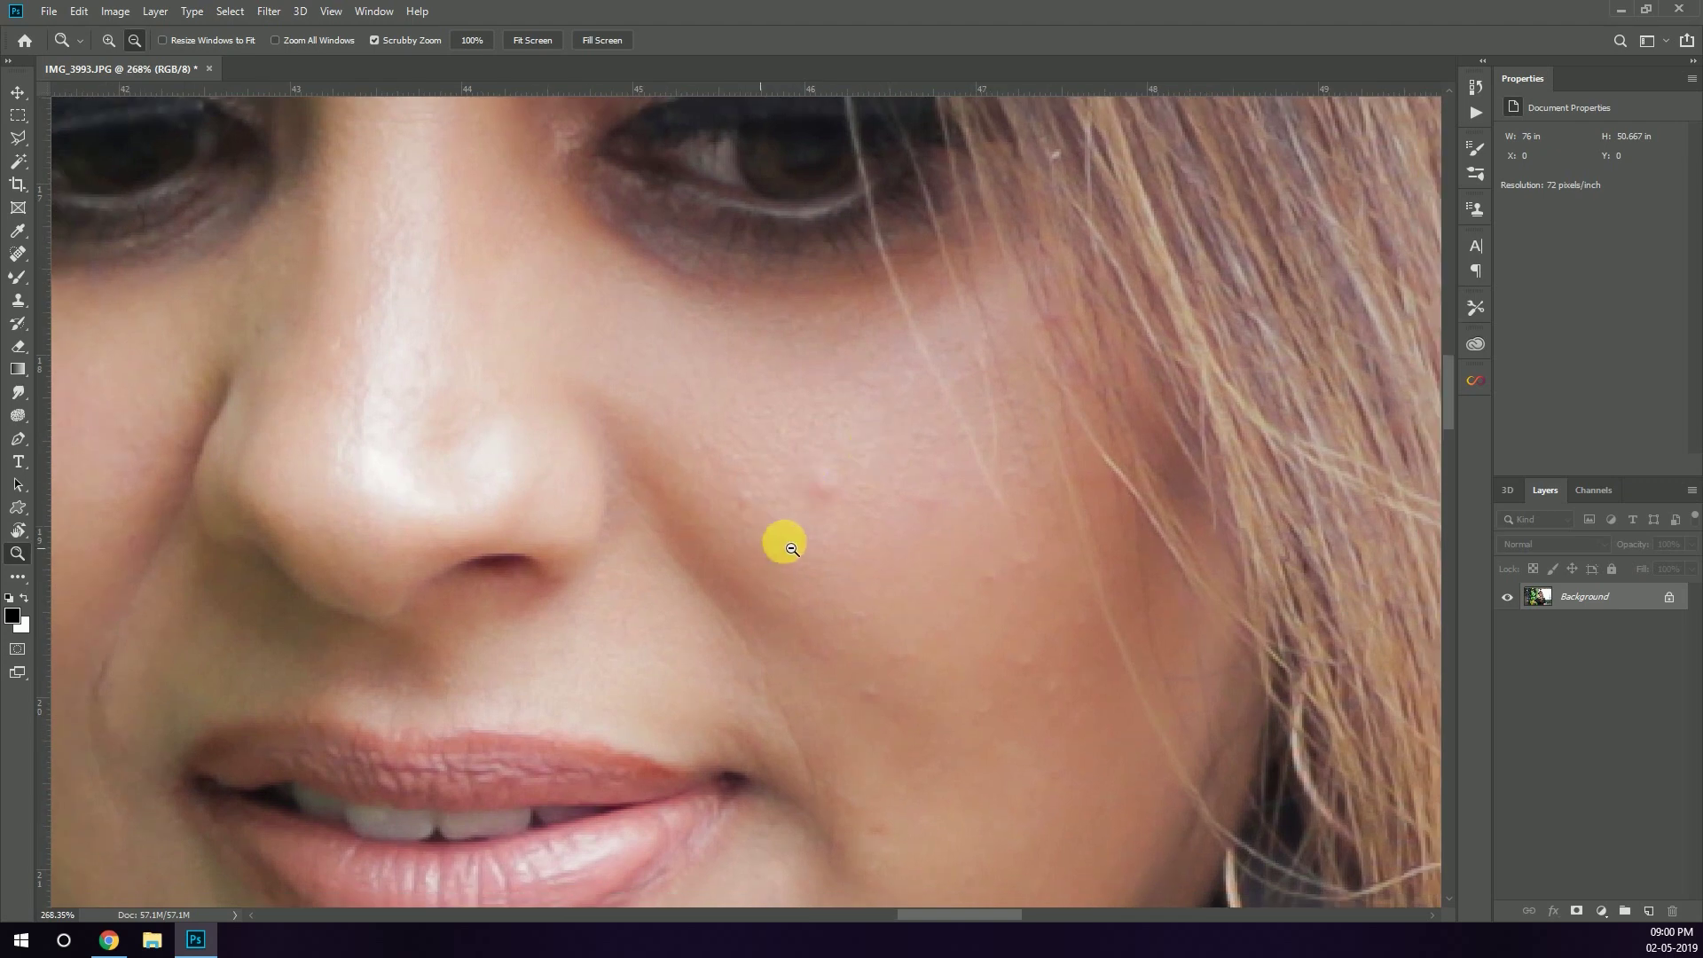
Heal the lower-cheek mole with the Spot Healing Brush at size 28.
left_click(18, 279)
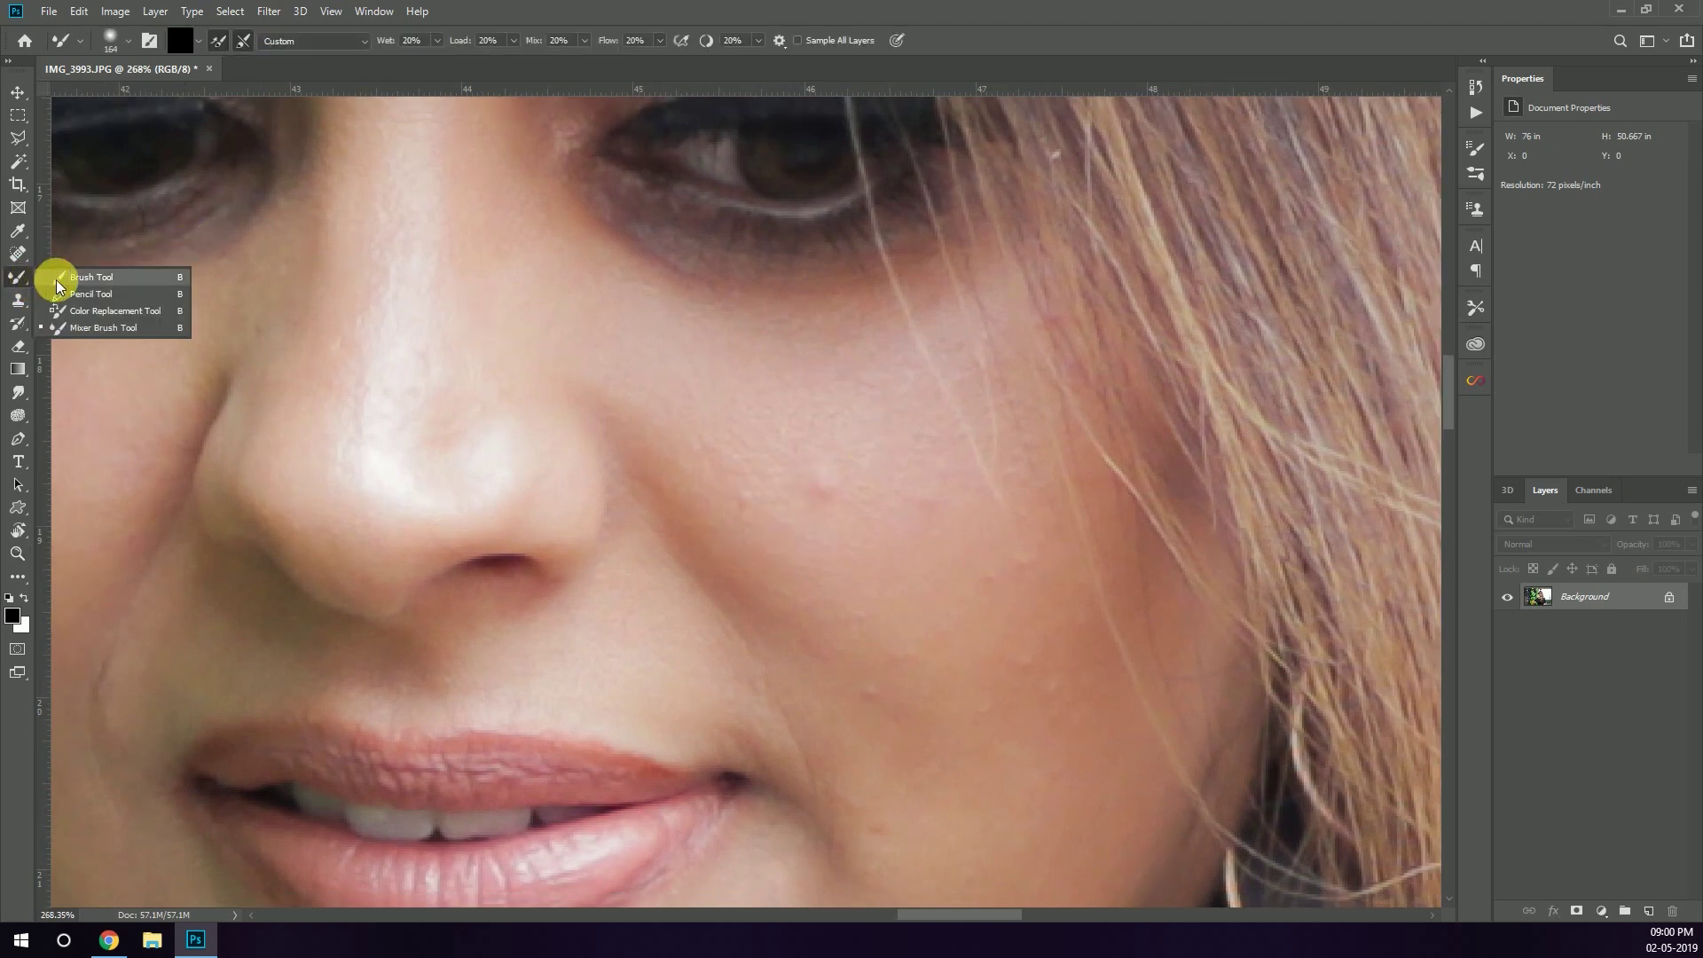
left_click(18, 254)
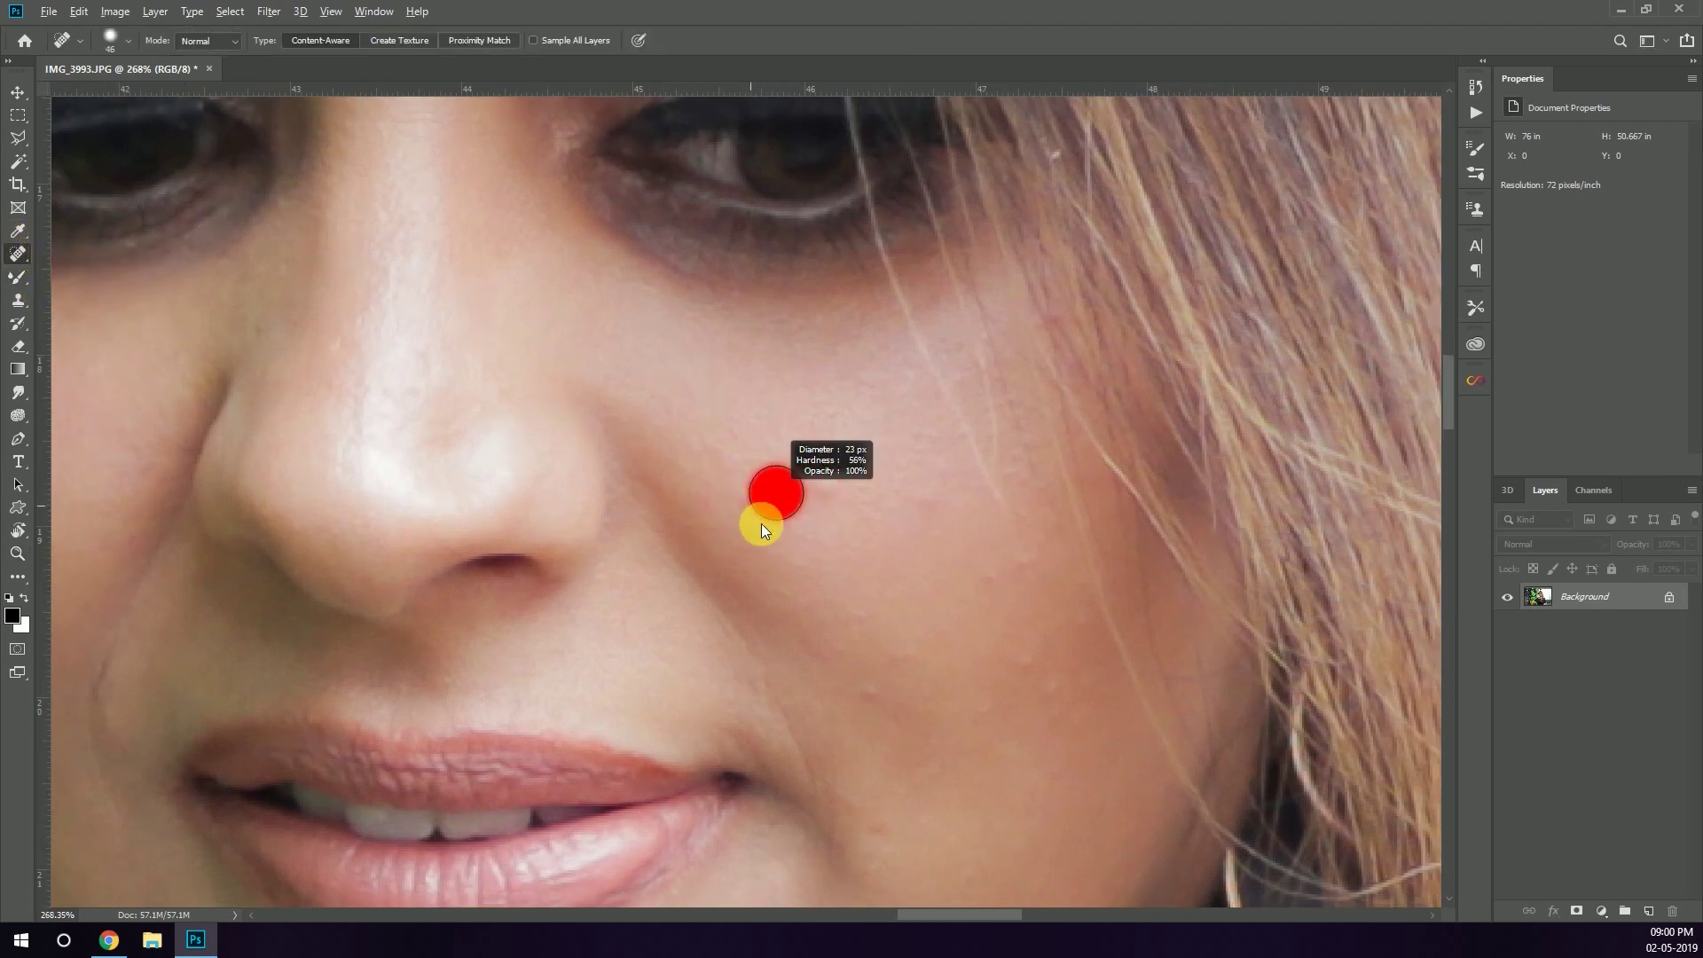
left_click(872, 686)
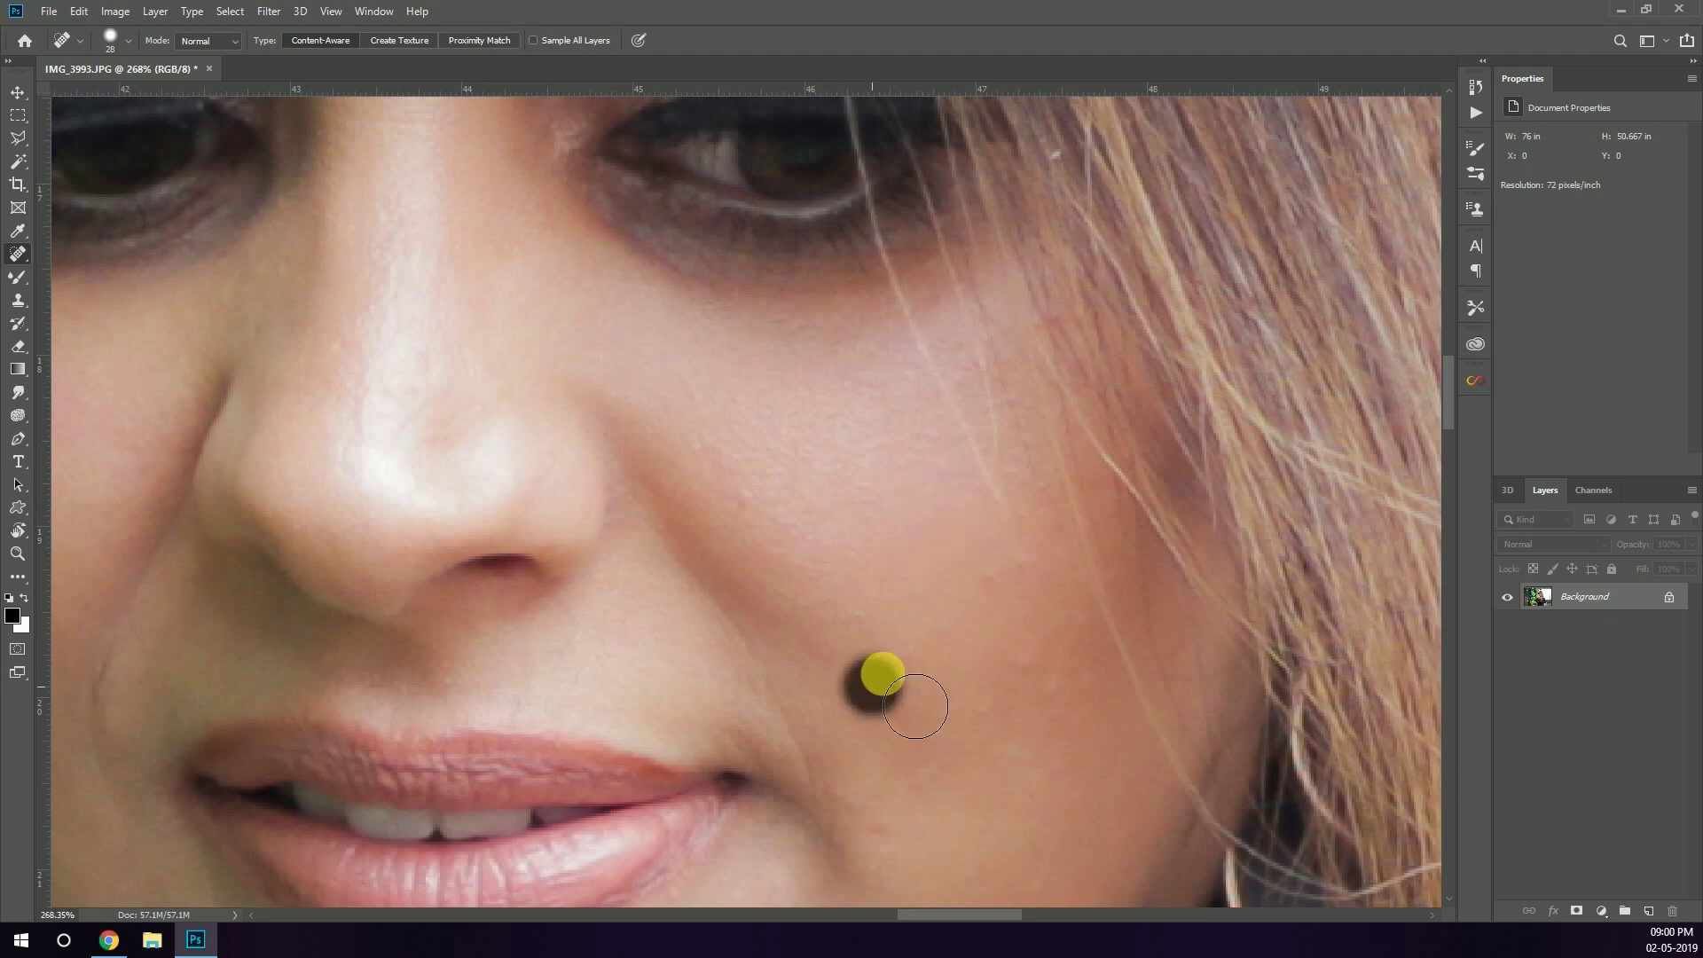
left_click(1003, 702)
scroll(922, 639, "down", 3, "alt")
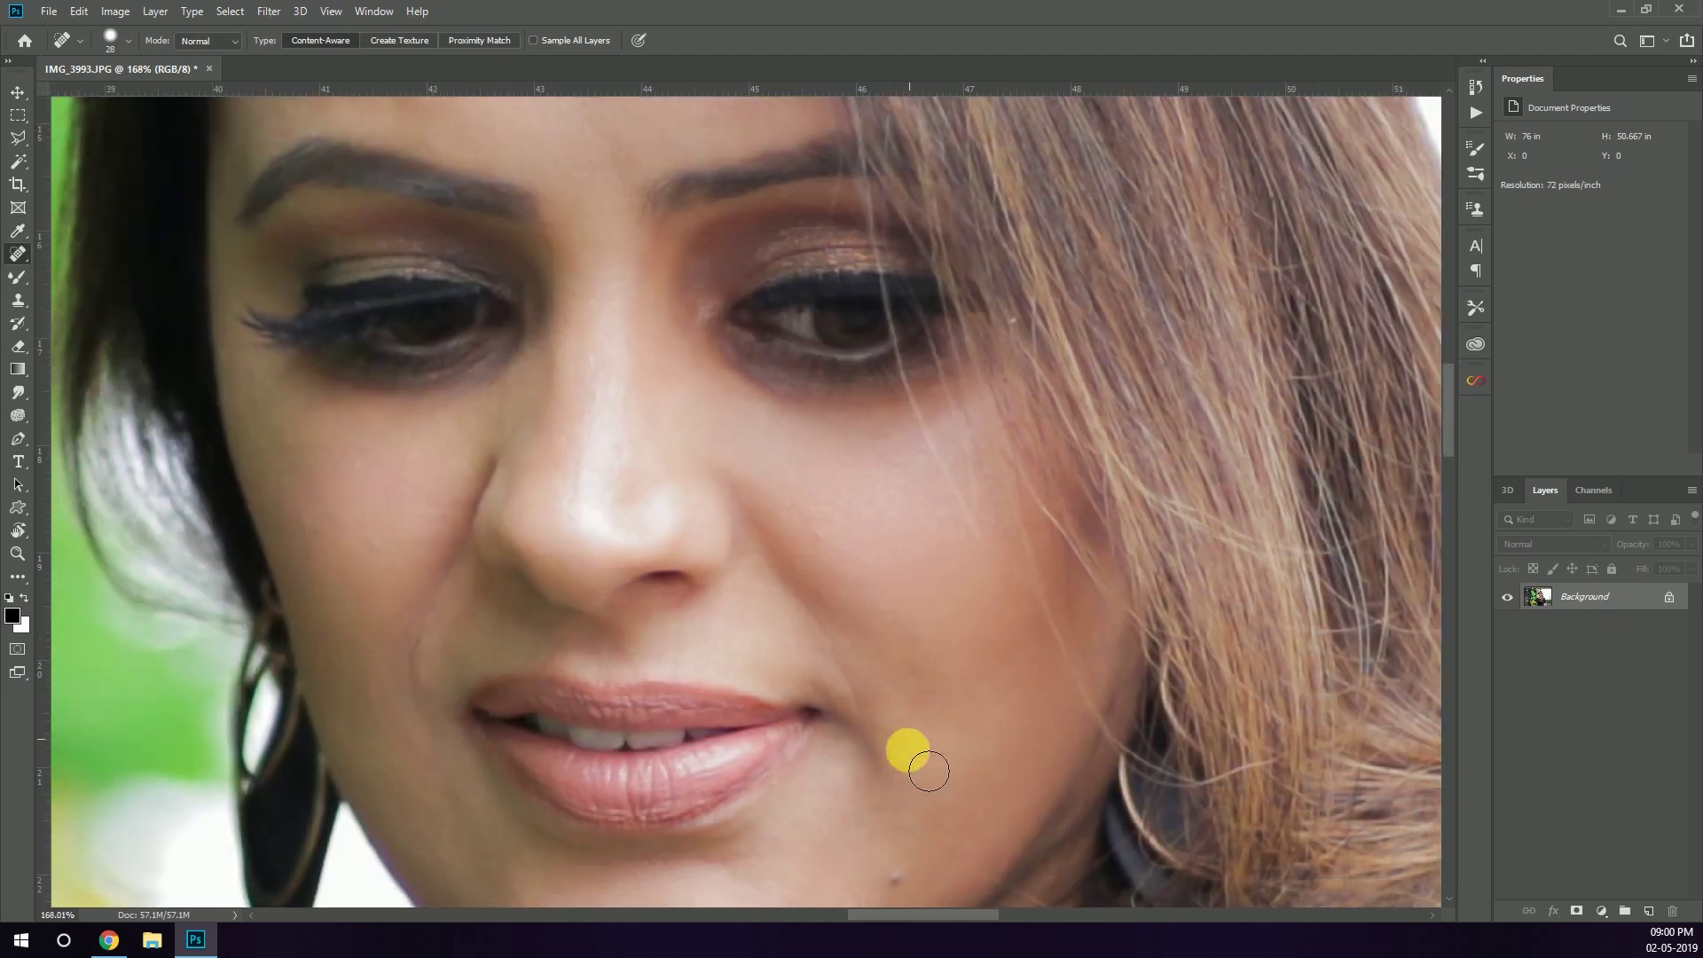
key("bracketleft")
Heal the dark forehead mole, then duplicate the Background layer as Background copy.
left_click_drag(896, 874, 912, 627)
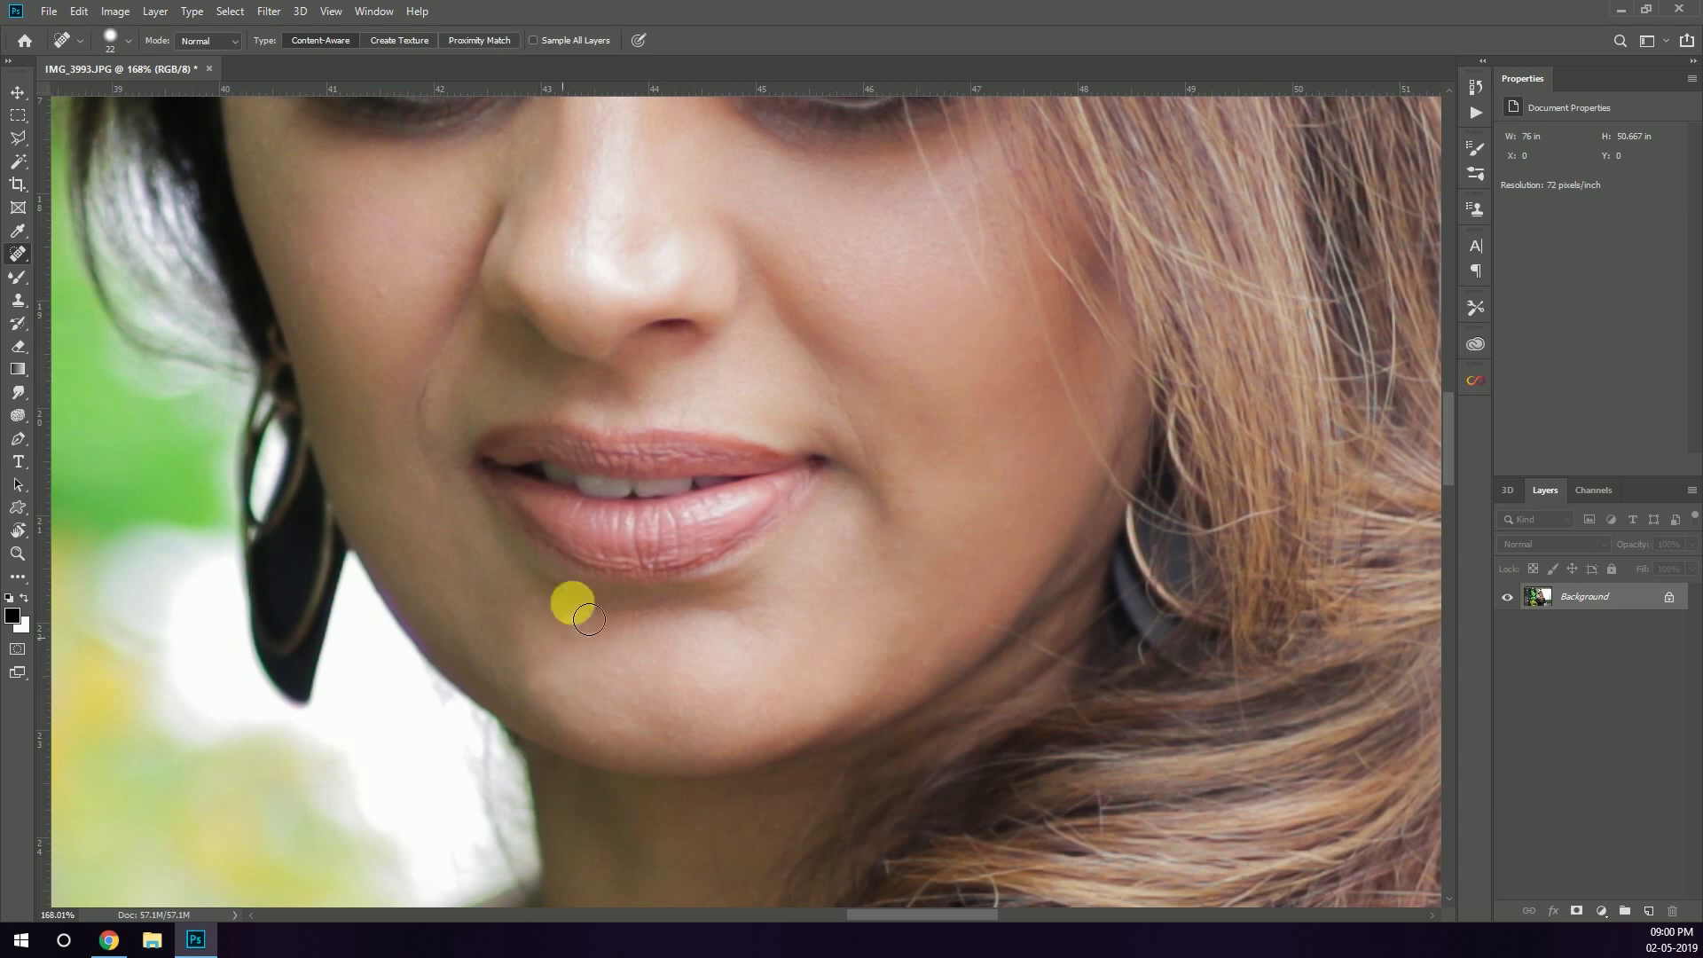
left_click_drag(562, 639, 618, 697)
left_click(493, 199)
left_click_drag(618, 226, 621, 204)
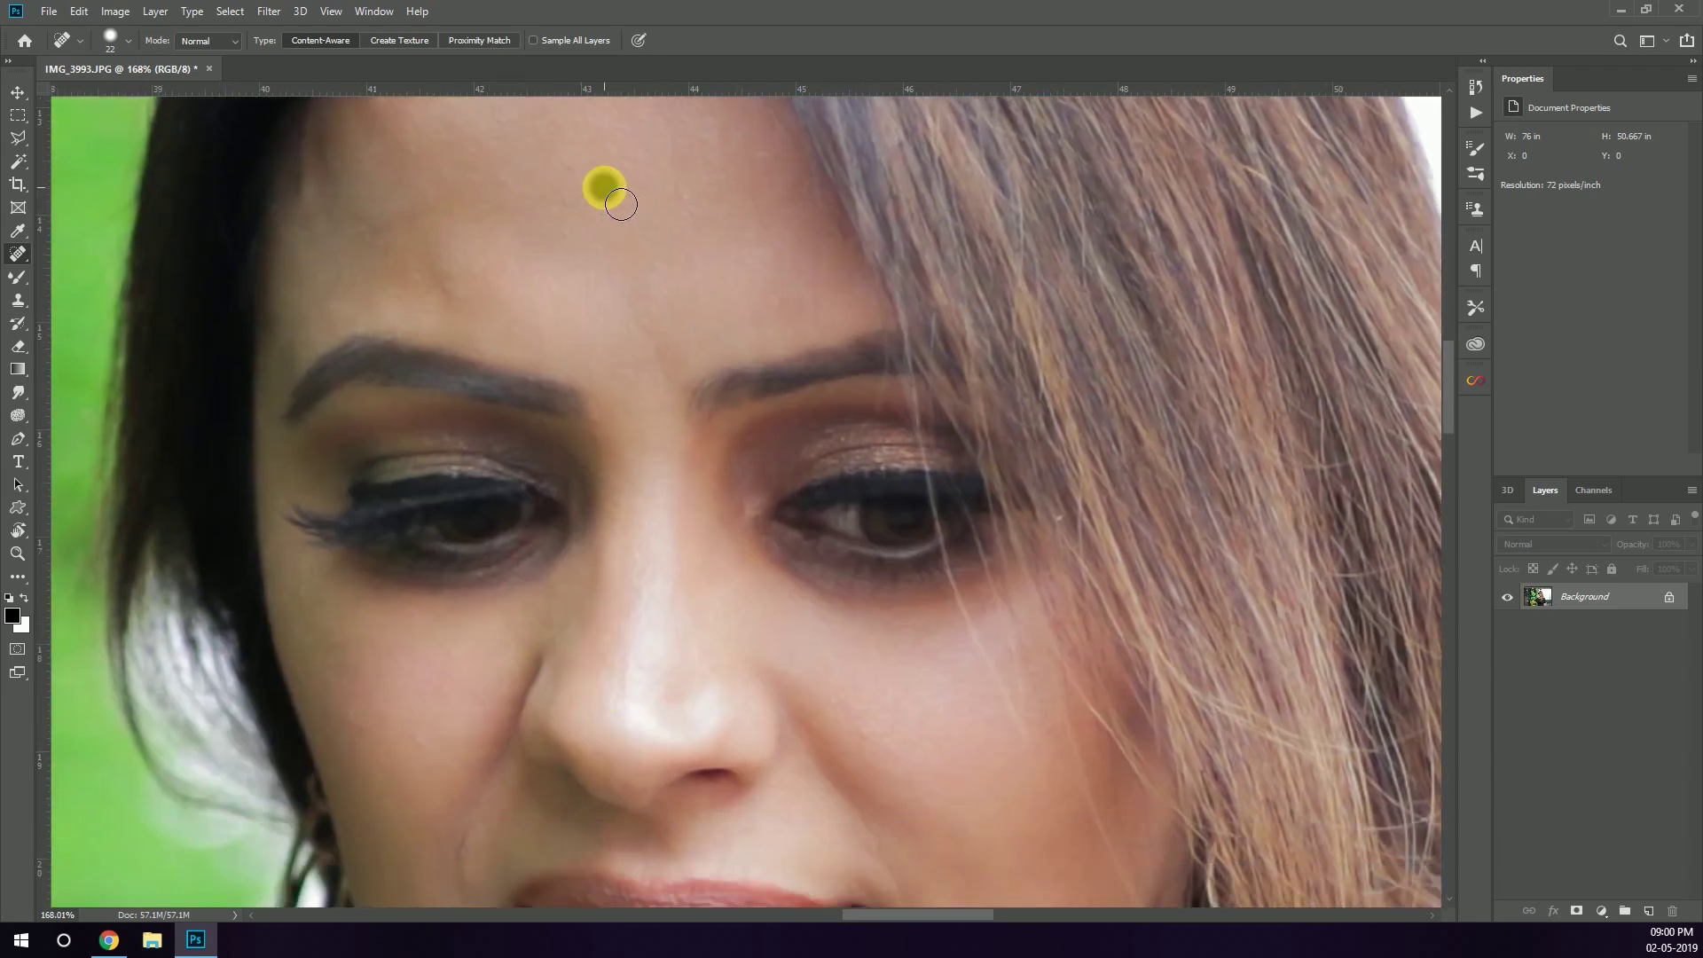
scroll(776, 220, "down", 5)
scroll(749, 710, "up", 3)
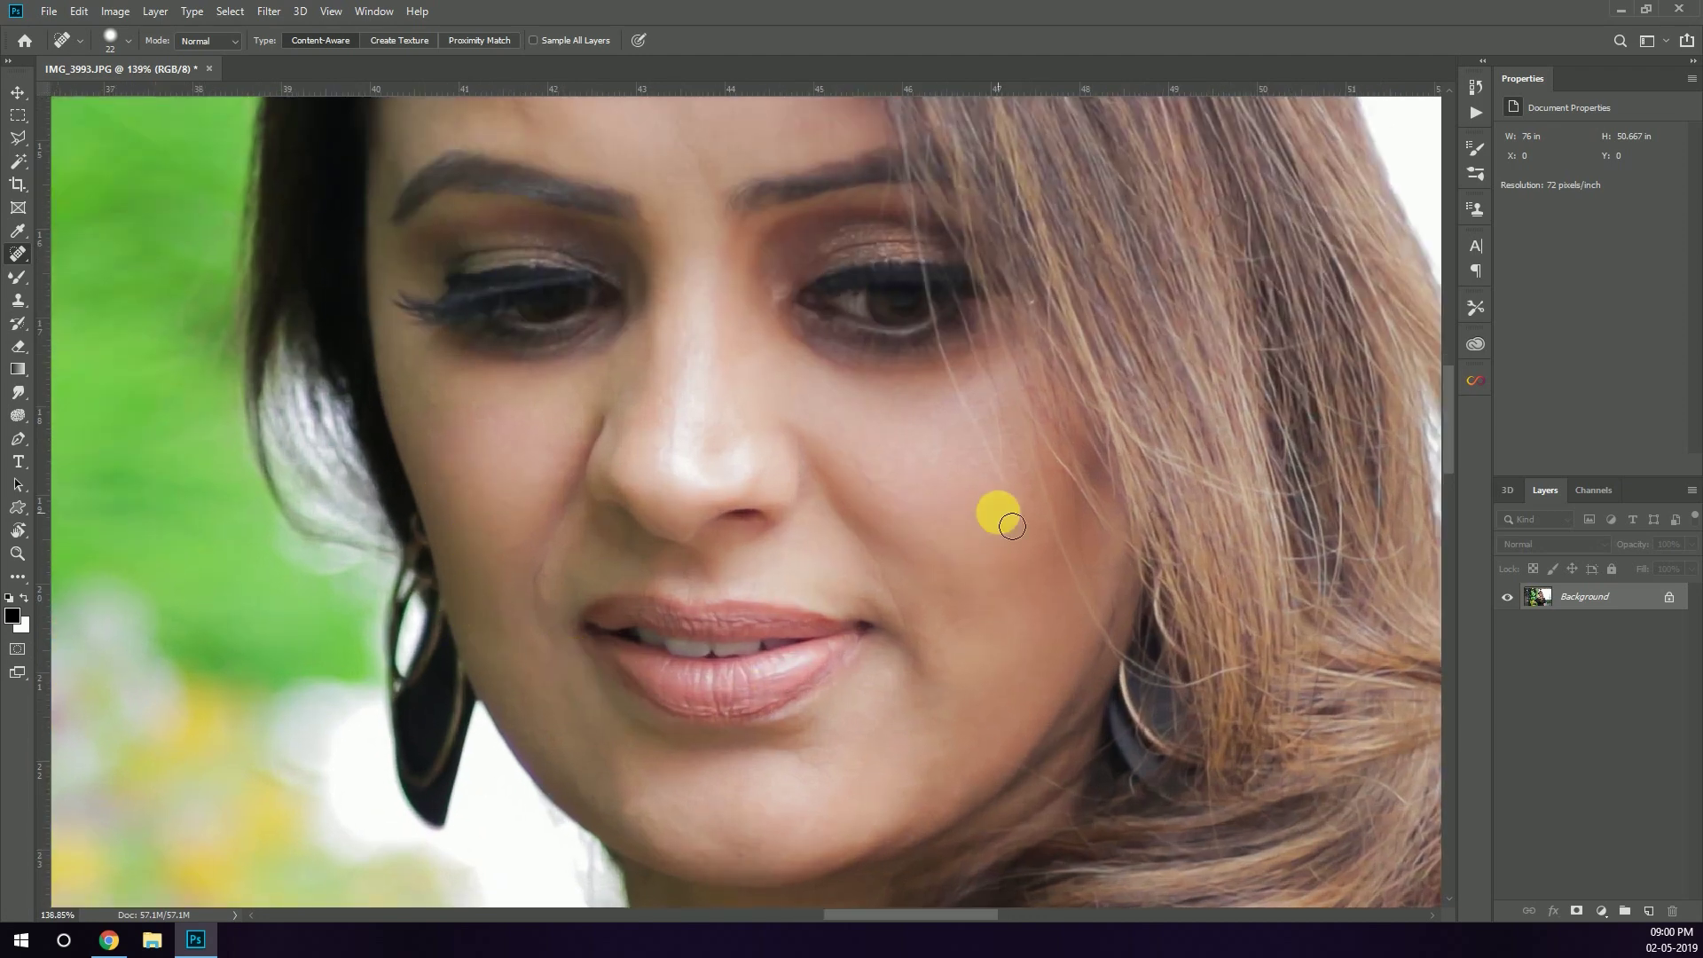
mouse_move(1561, 596)
left_mouse_down()
mouse_move(1629, 895)
mouse_move(1664, 915)
left_mouse_up()
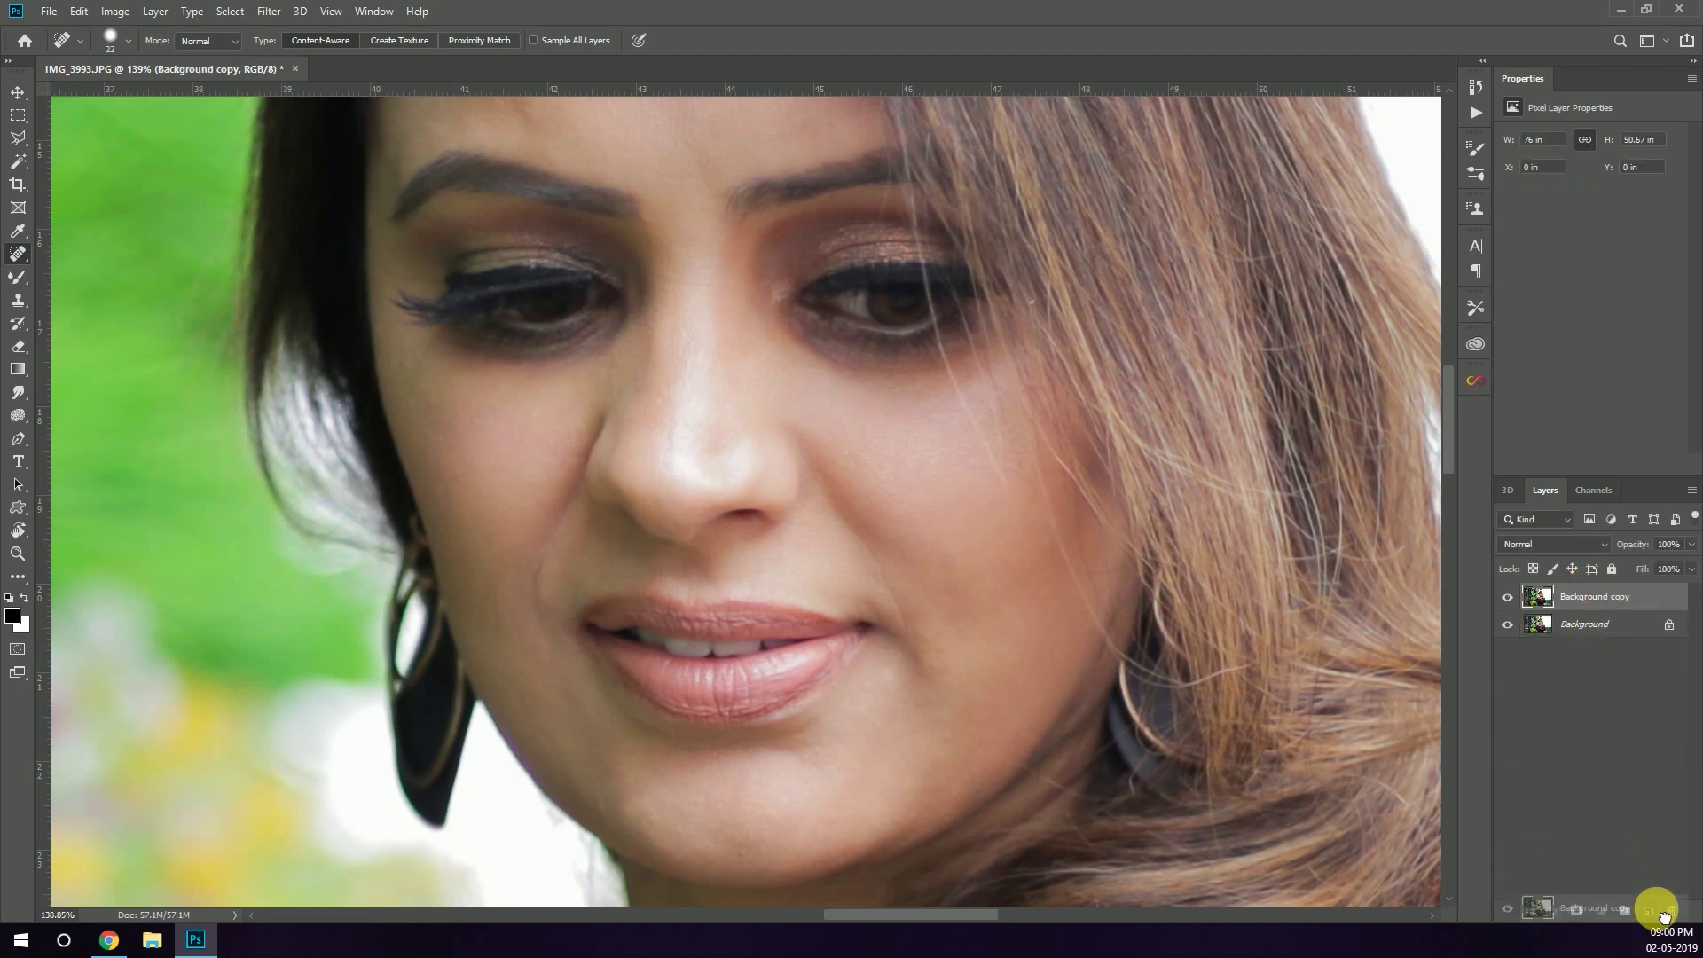
Hide the top copy of the photo layer, Background copy 2.
left_click(1507, 596)
scroll(923, 395, "down", 4)
scroll(874, 425, "down", 4)
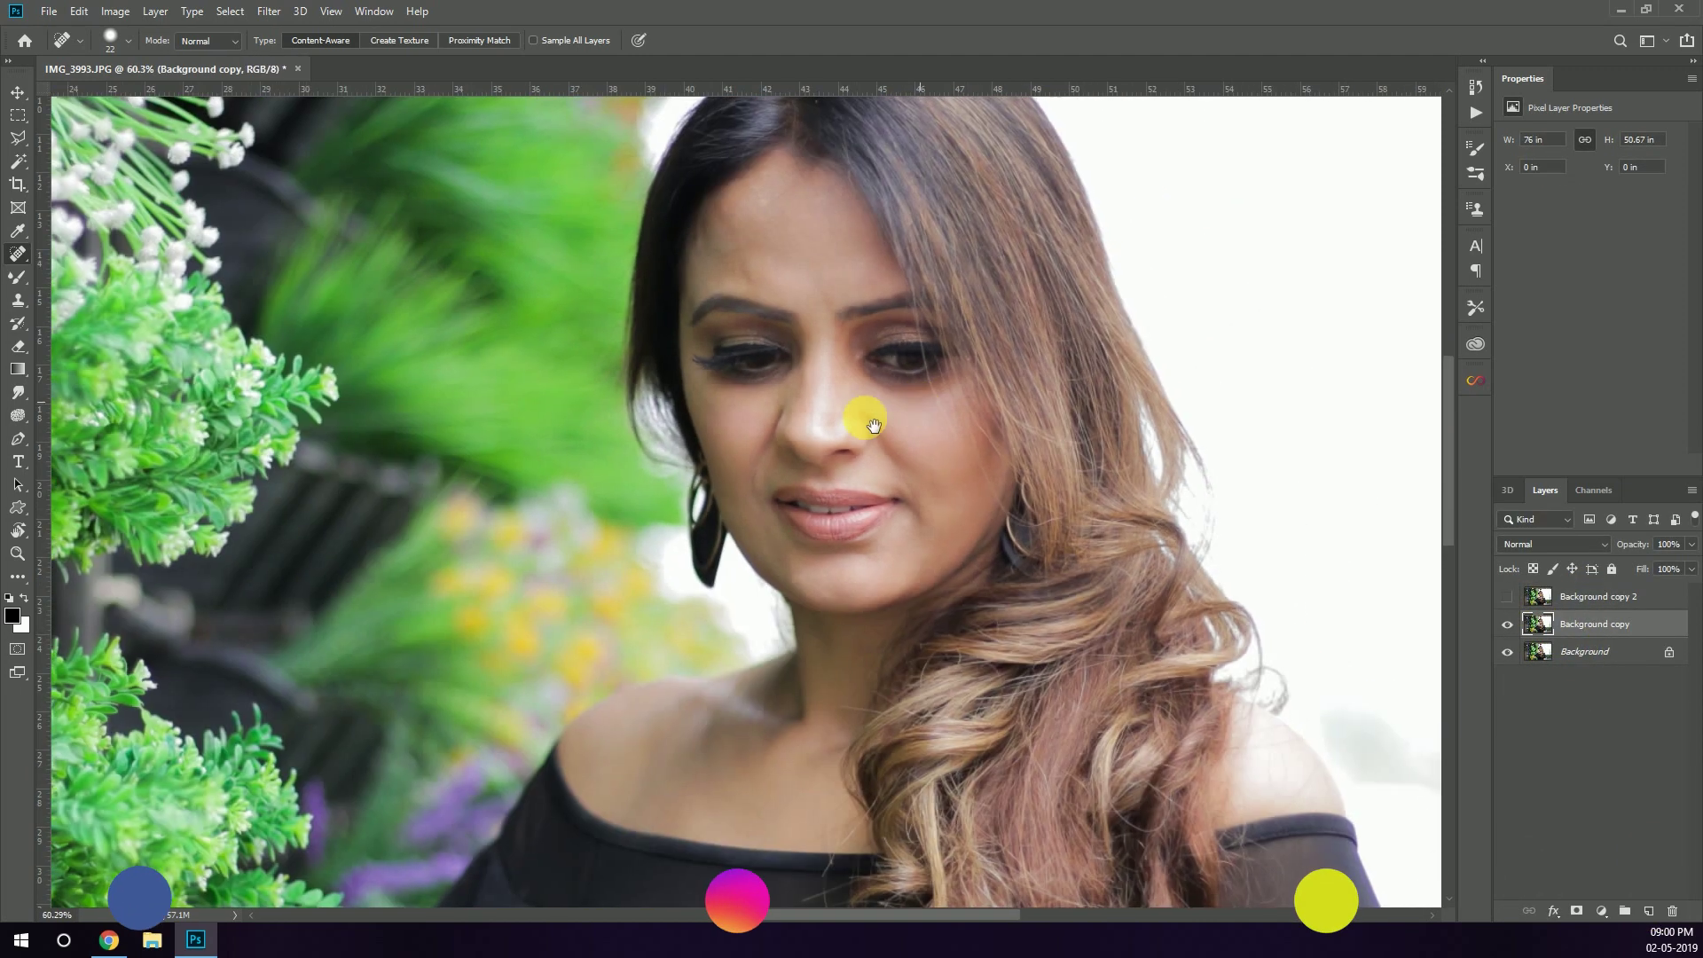
scroll(874, 425, "up", 2)
scroll(802, 483, "up", 2)
scroll(783, 506, "up", 1)
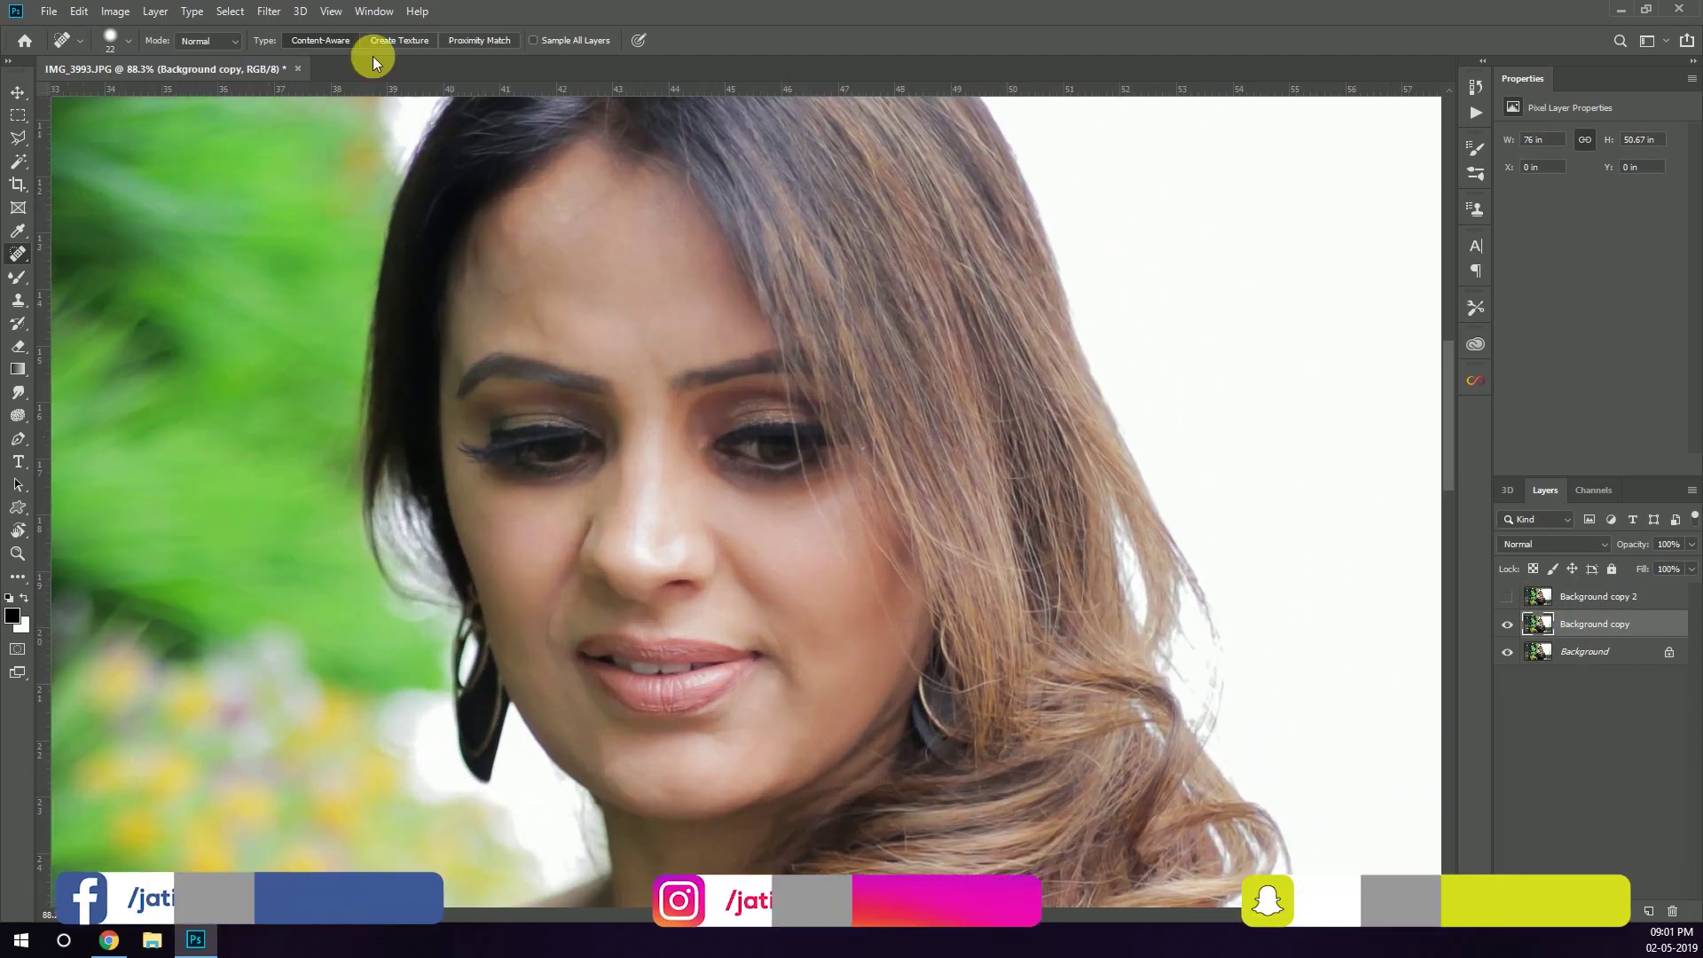
Apply a 6-pixel Gaussian Blur to Background copy and reselect Background copy 2.
left_click(266, 12)
left_click(567, 280)
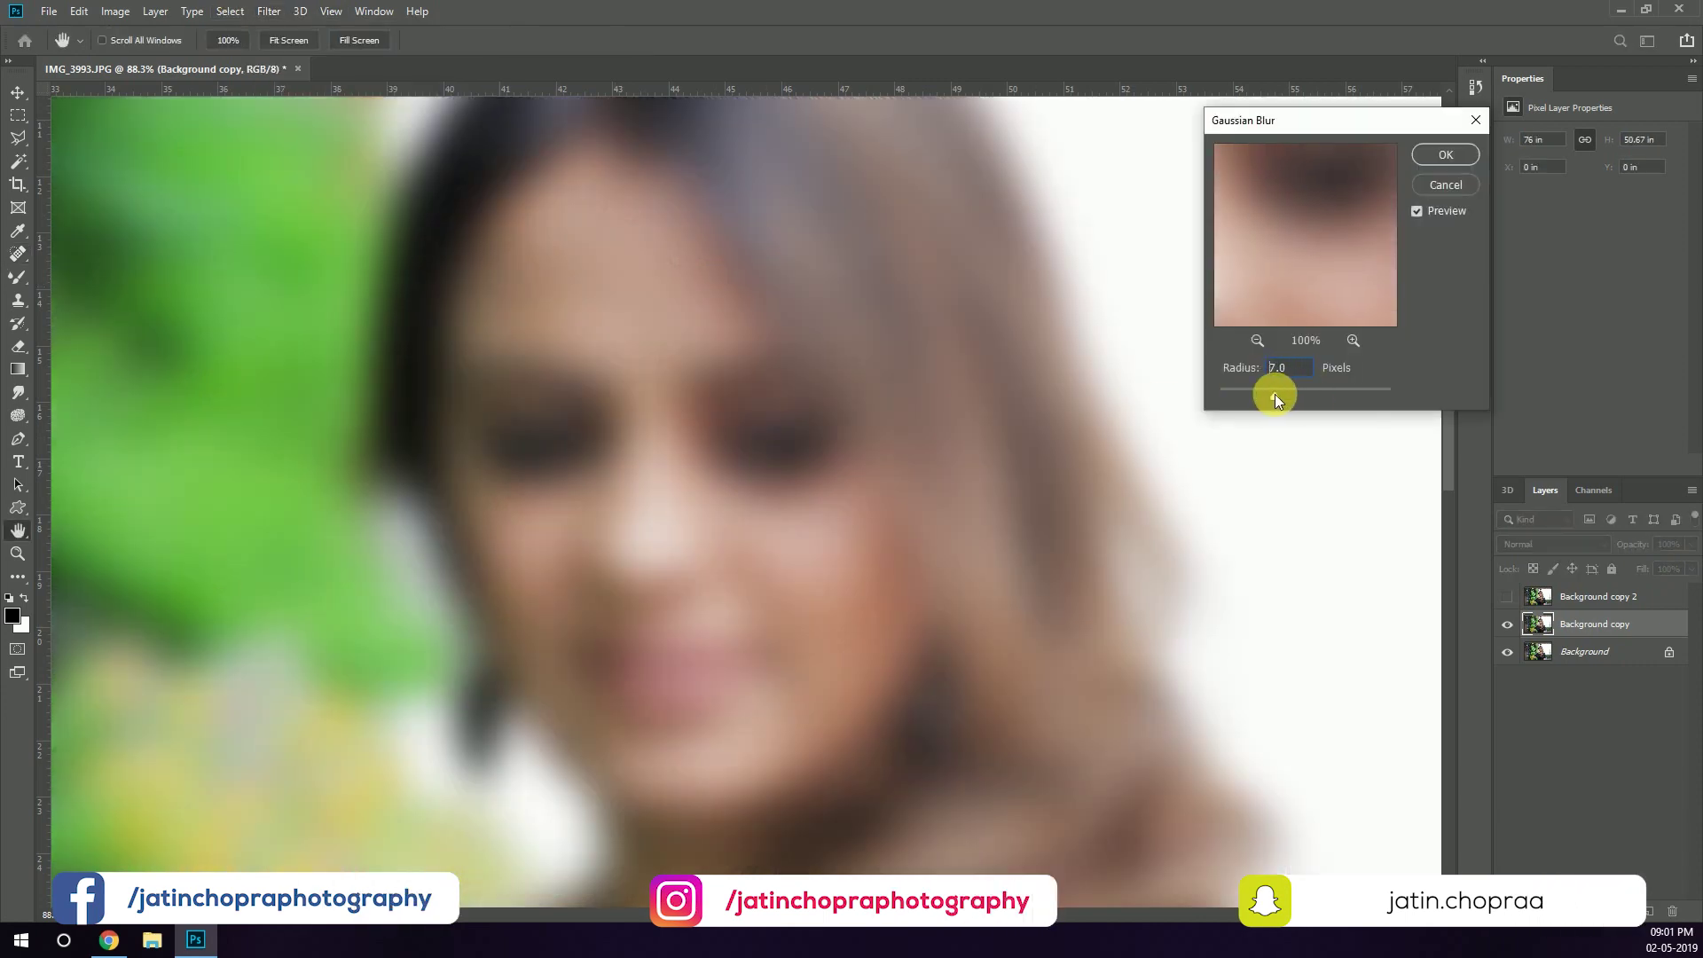
left_click_drag(1272, 398, 1269, 395)
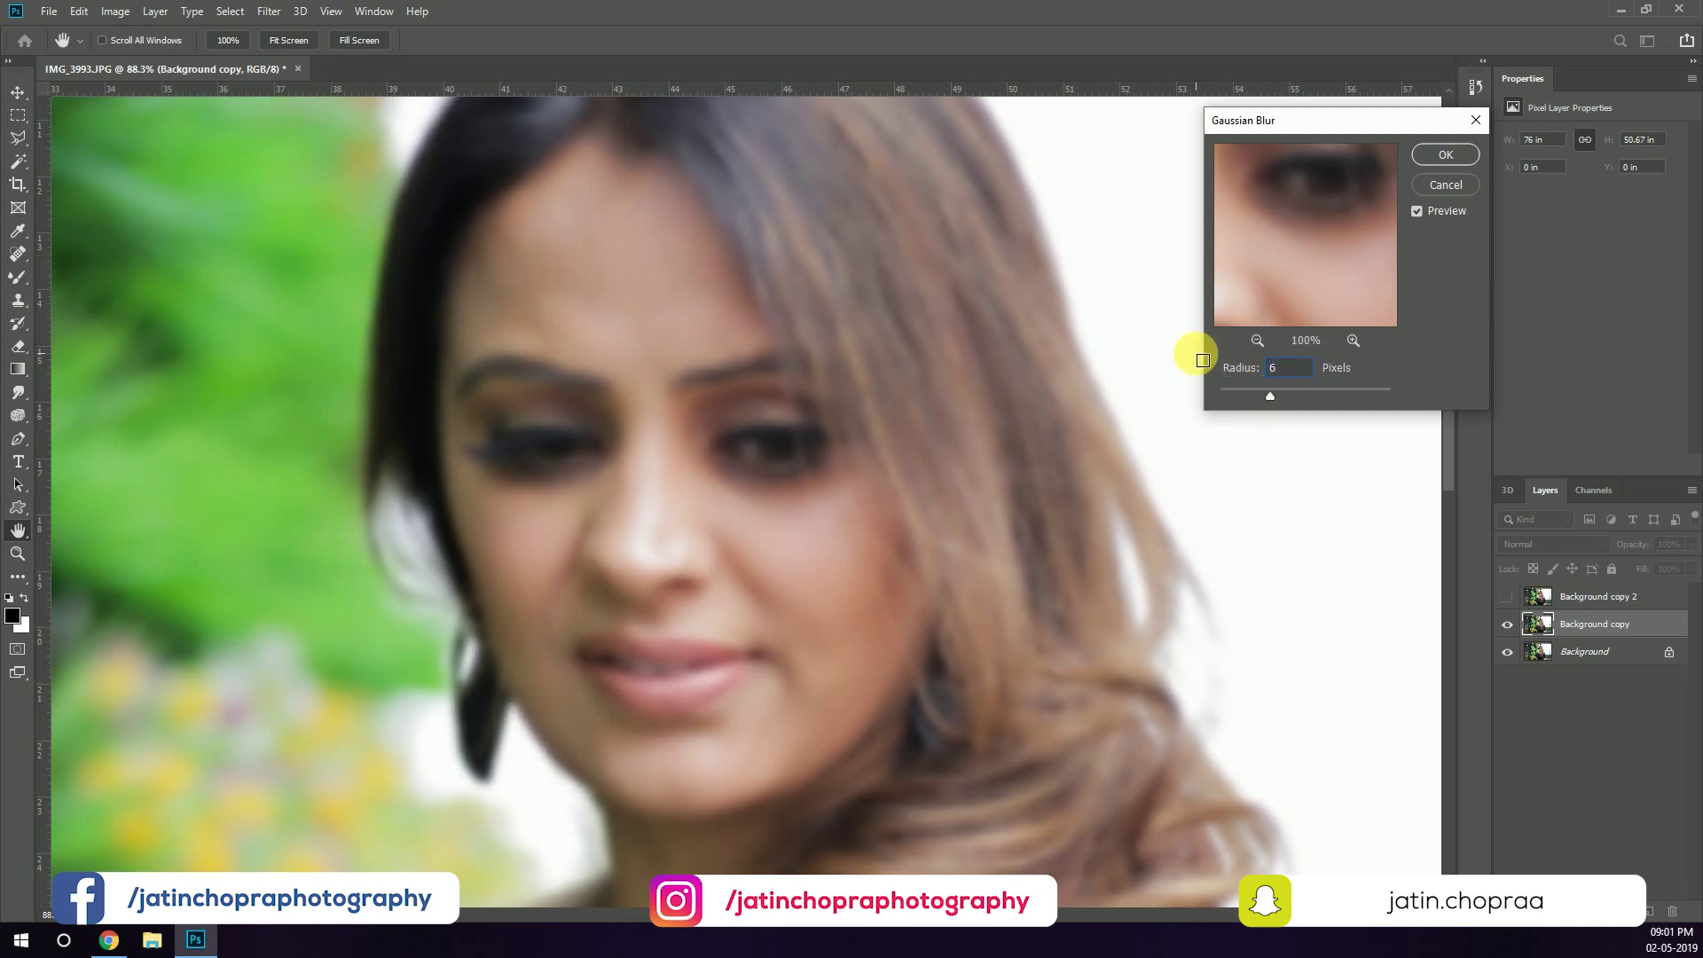
left_click(1426, 160)
key("j")
left_click(1507, 596)
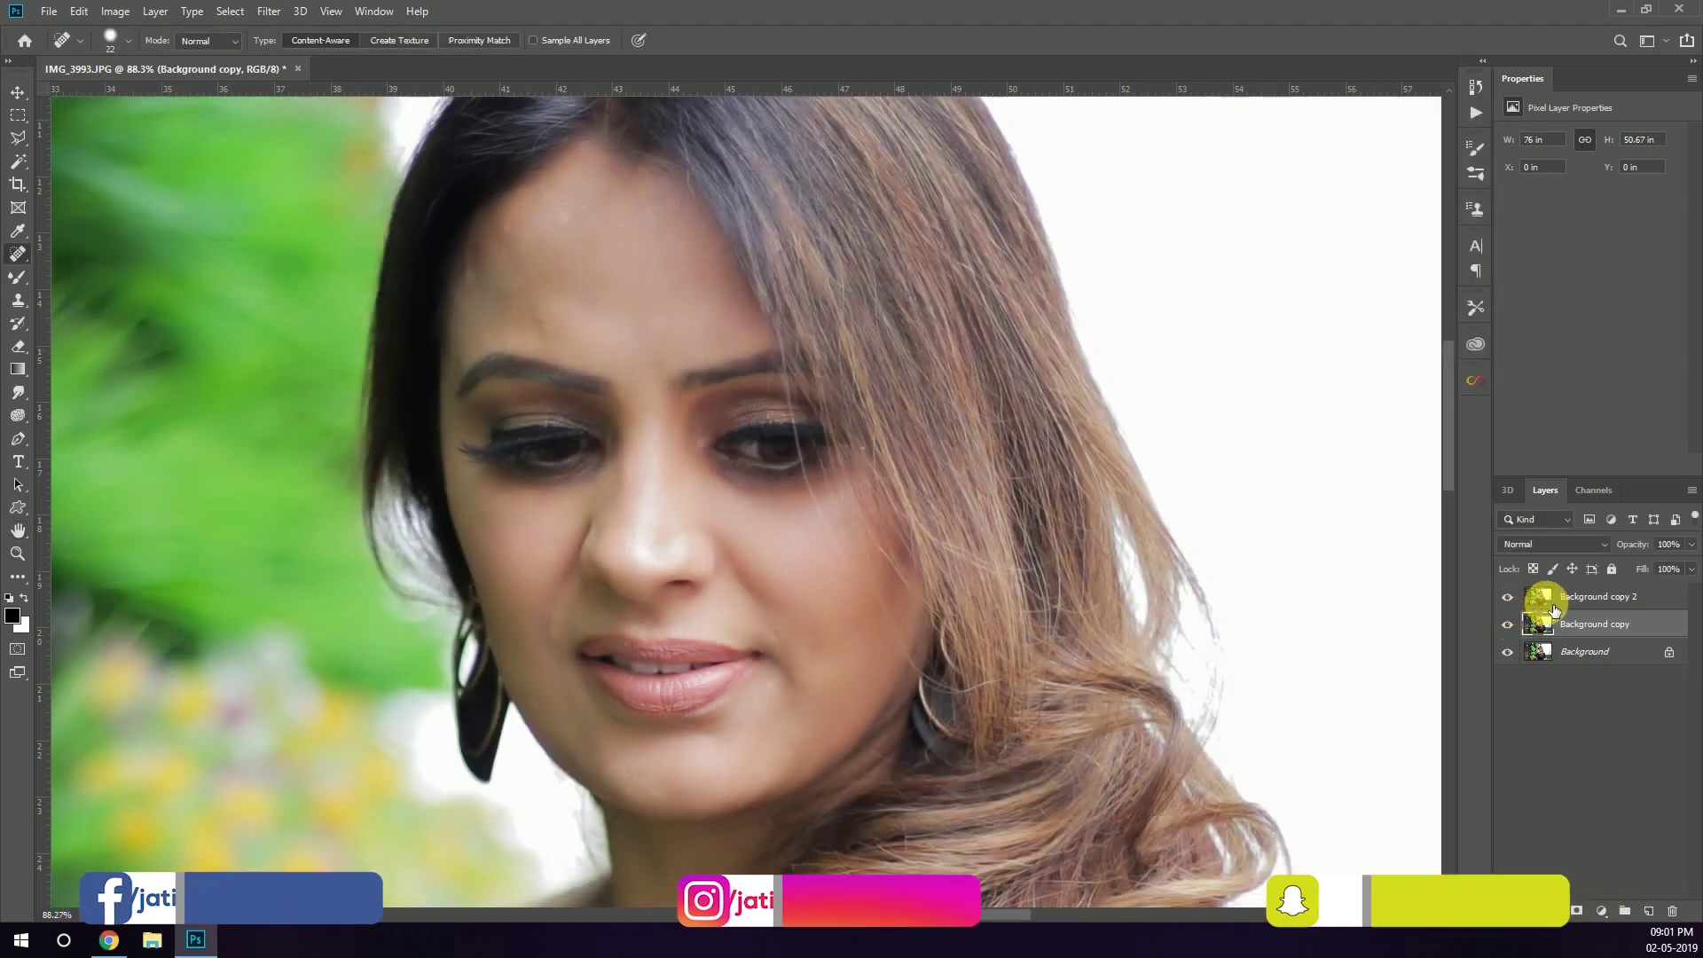
left_click(116, 10)
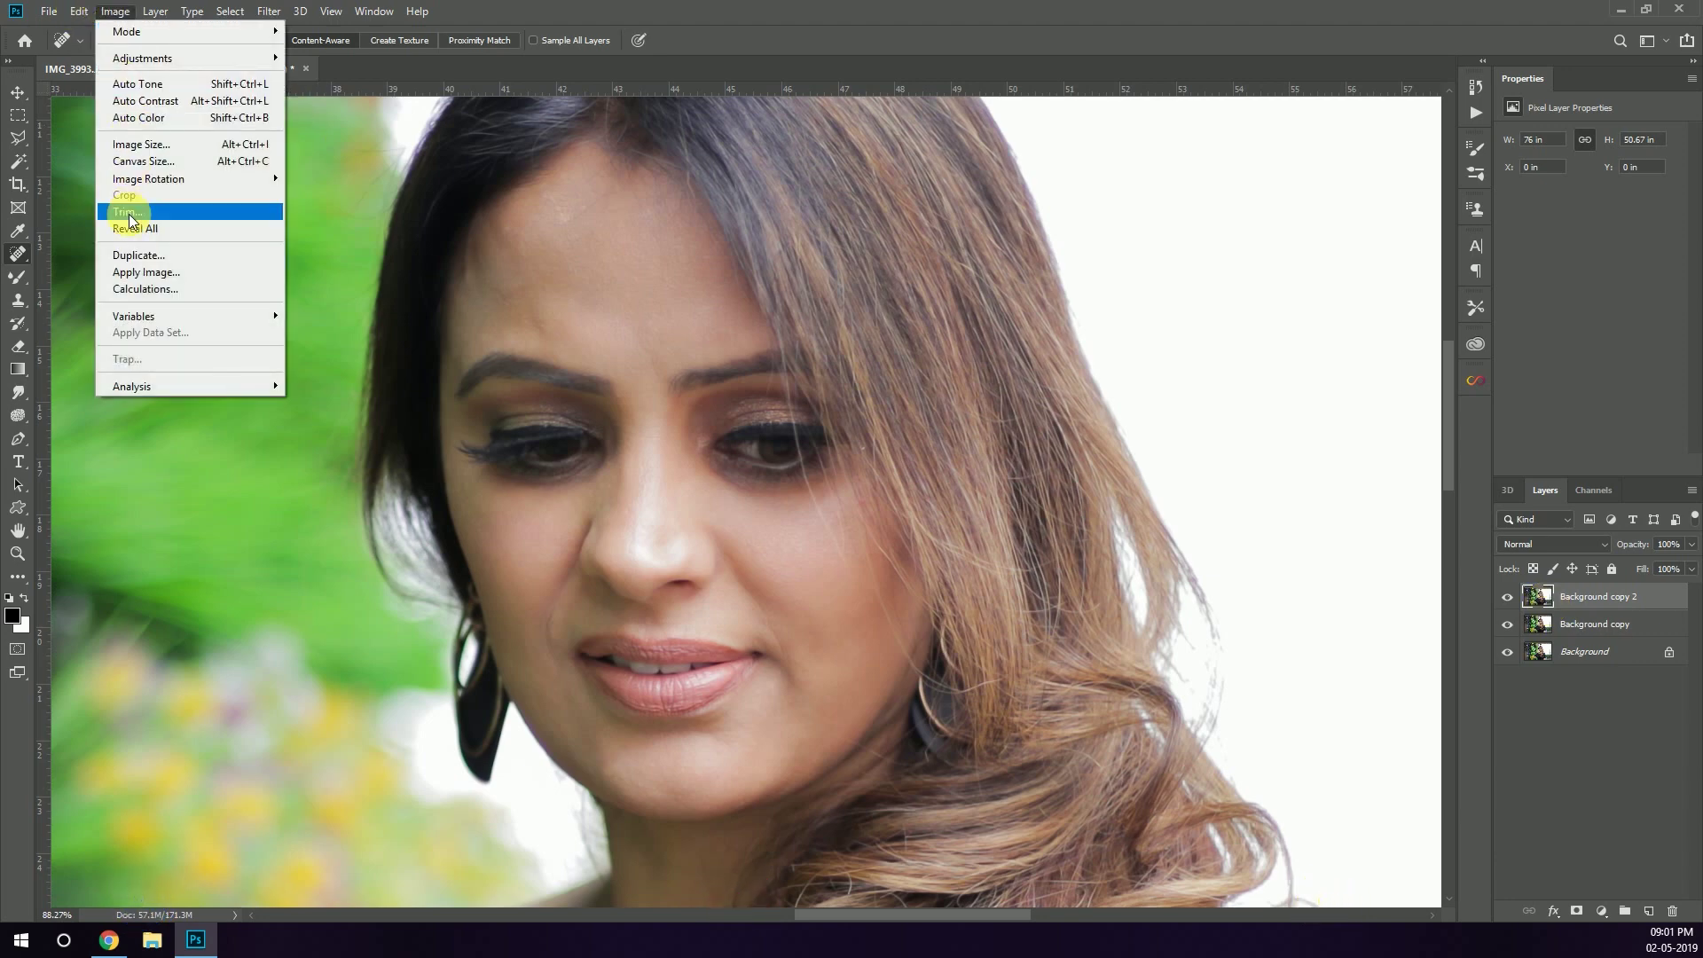
Apply Image from Background copy with Subtract blending, Scale 2 and Offset 128.
left_click(169, 272)
left_click(814, 268)
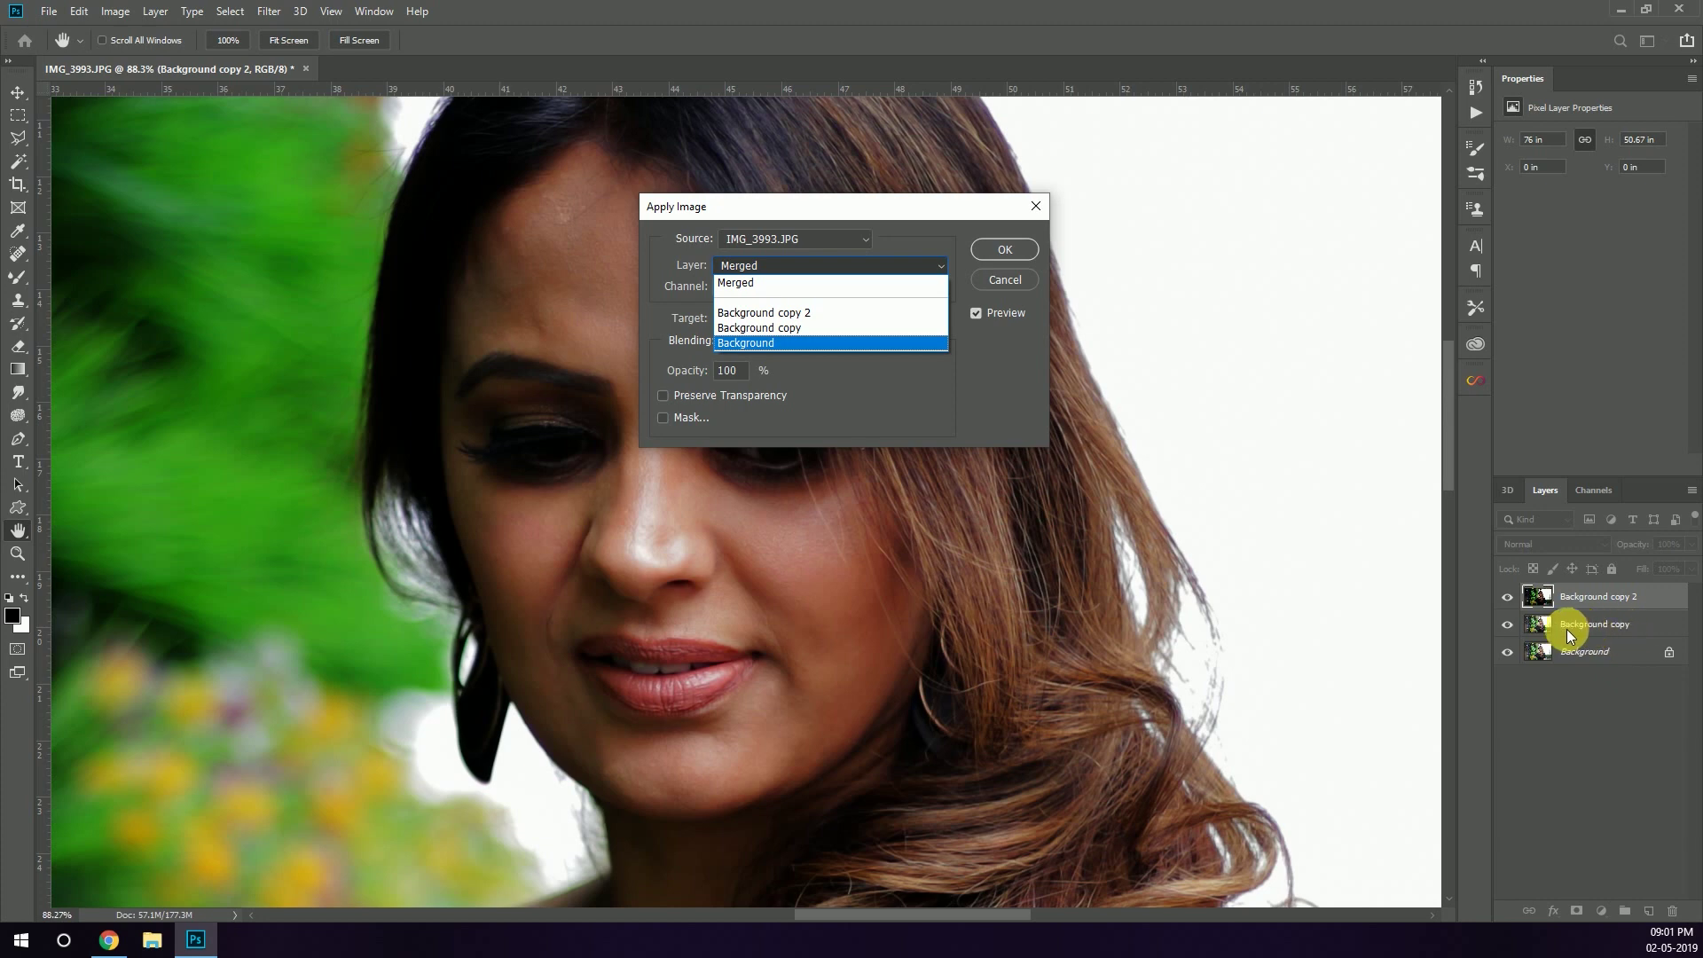
left_click(832, 330)
left_click(781, 342)
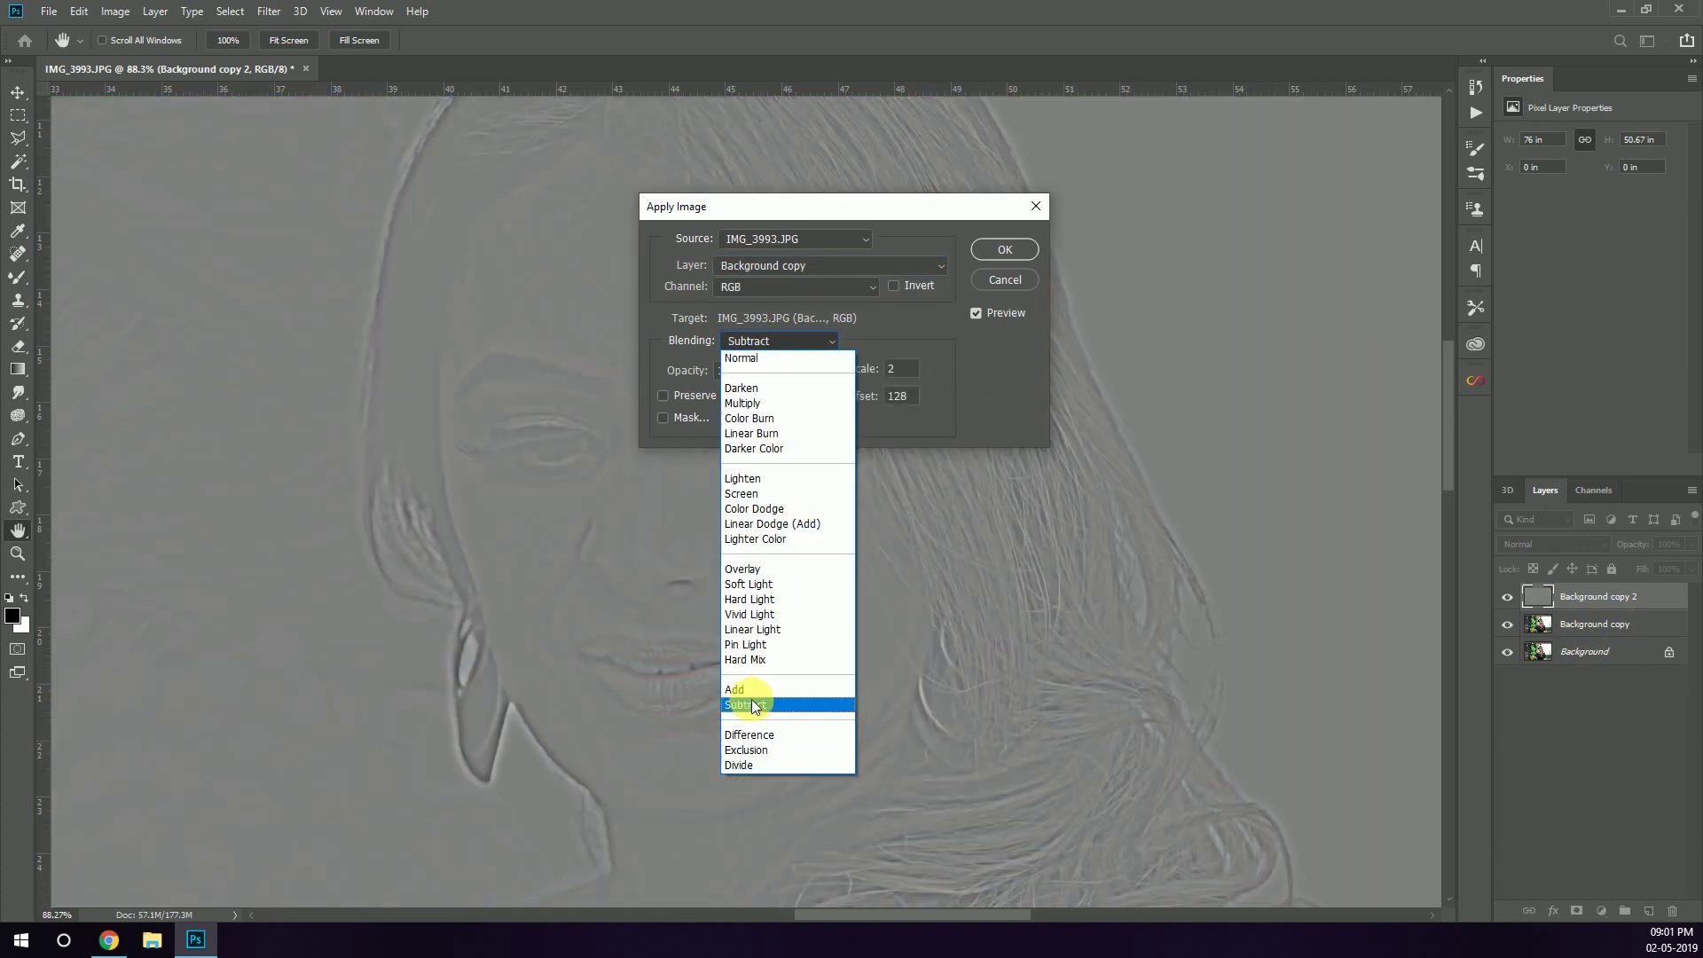
left_click(753, 705)
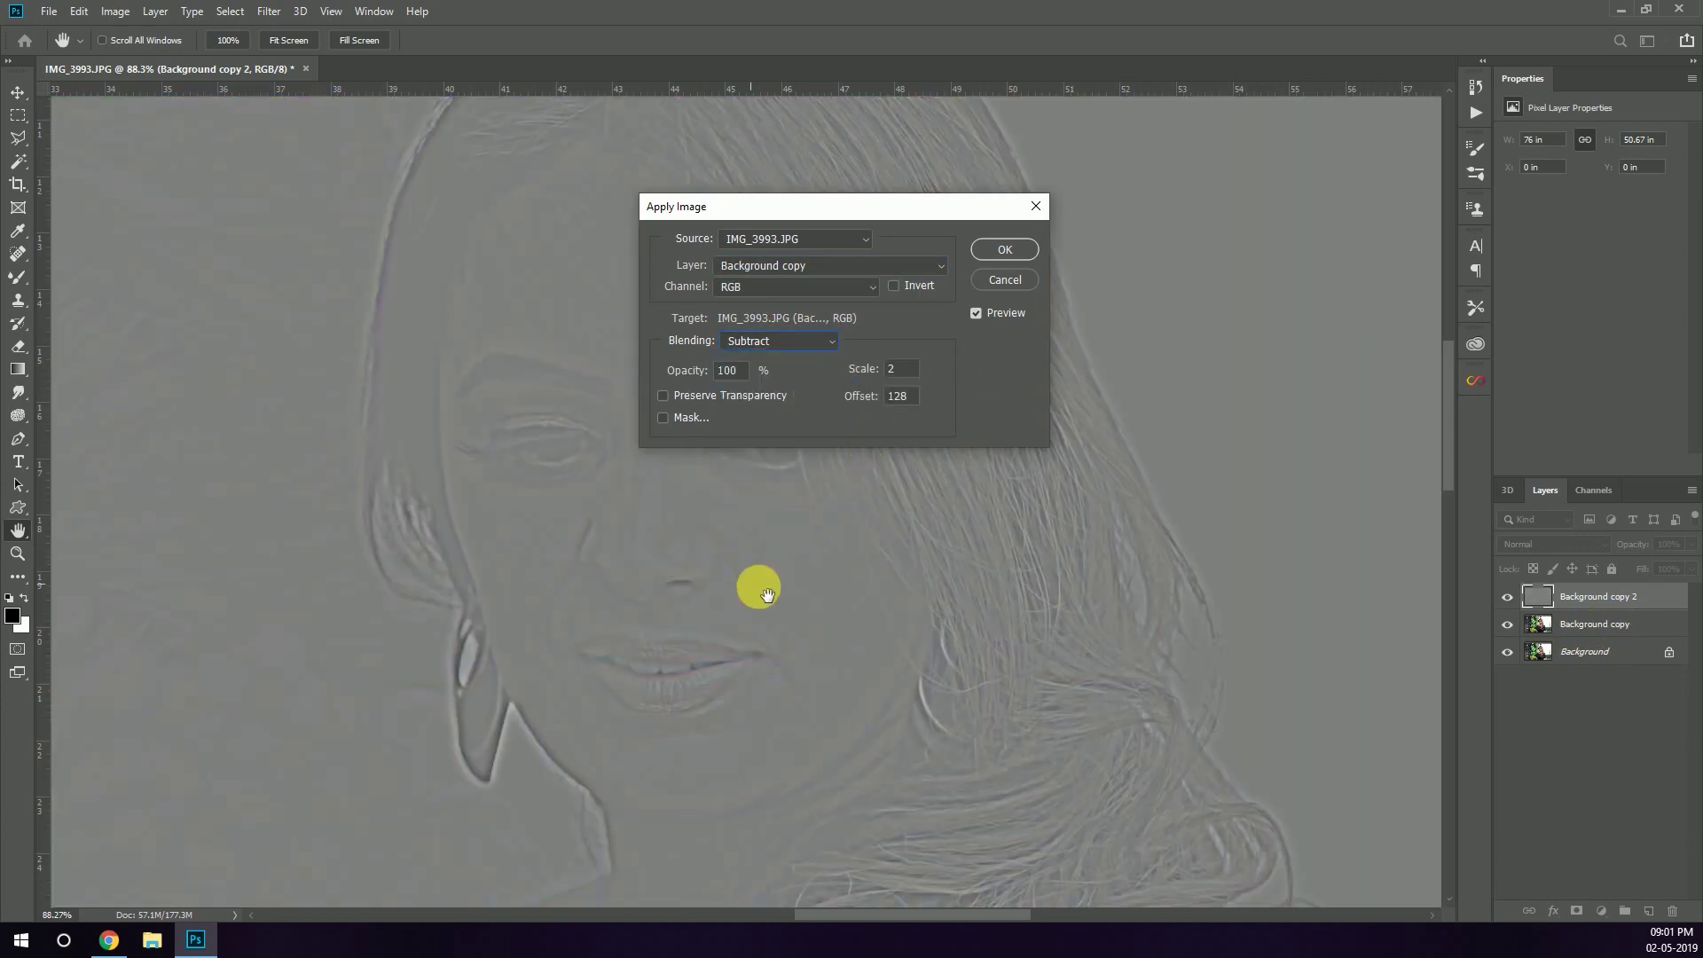
key("Tab")
left_click(1009, 249)
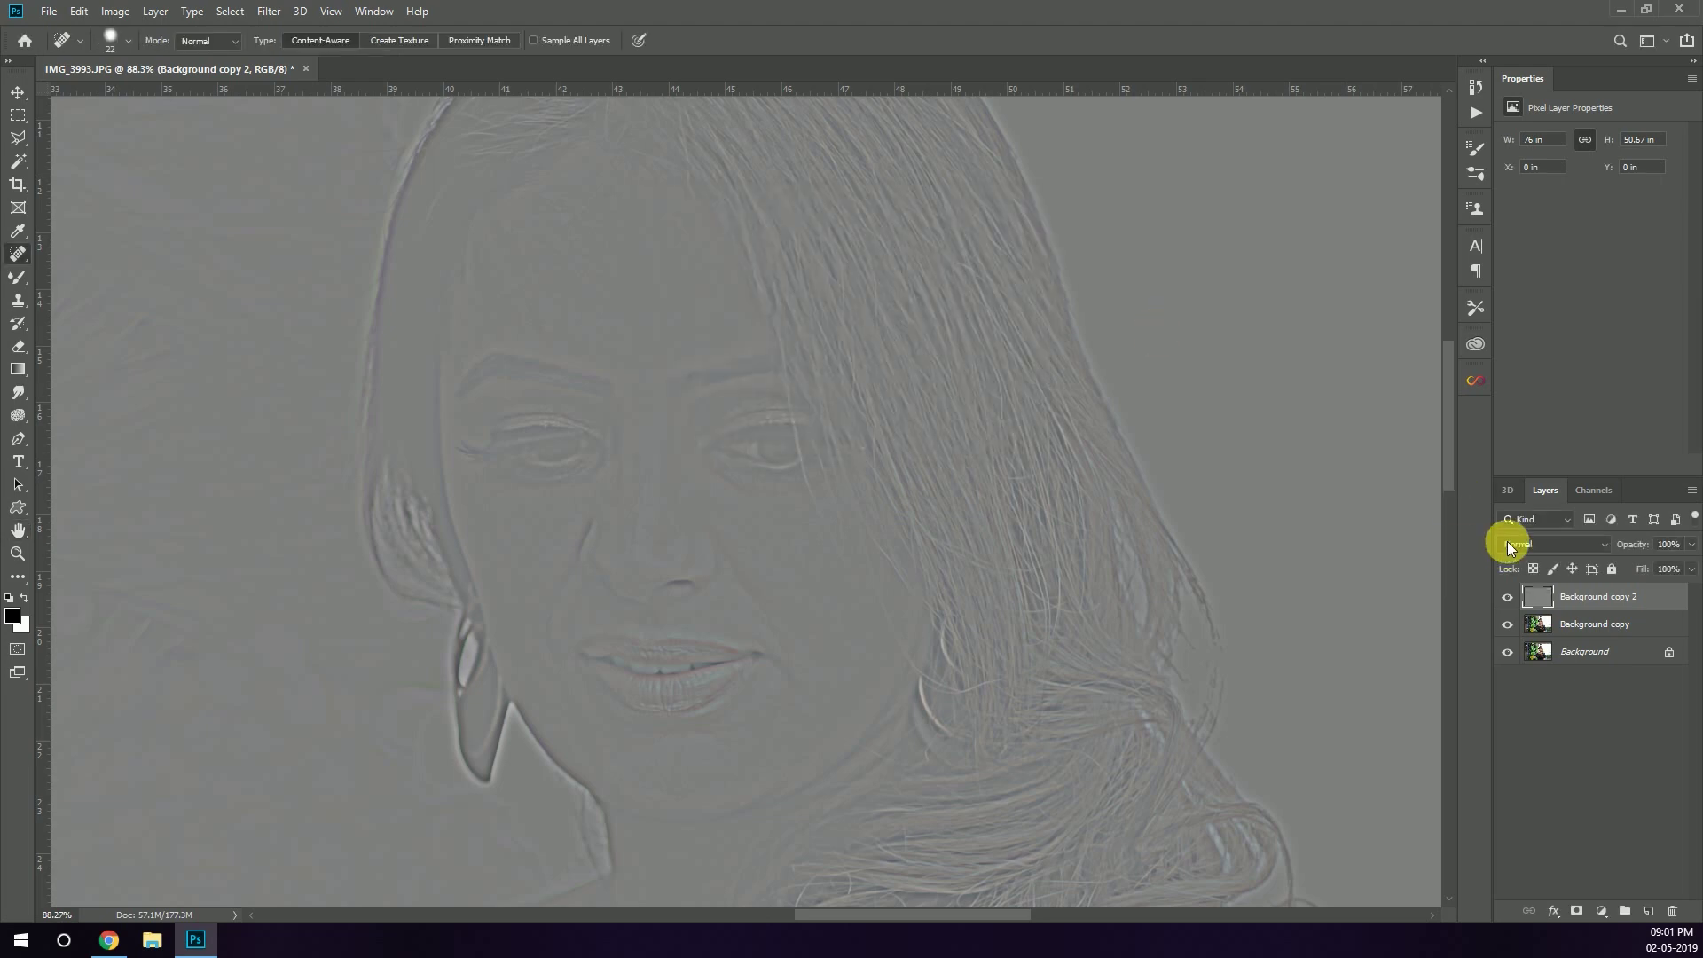
left_click(1518, 541)
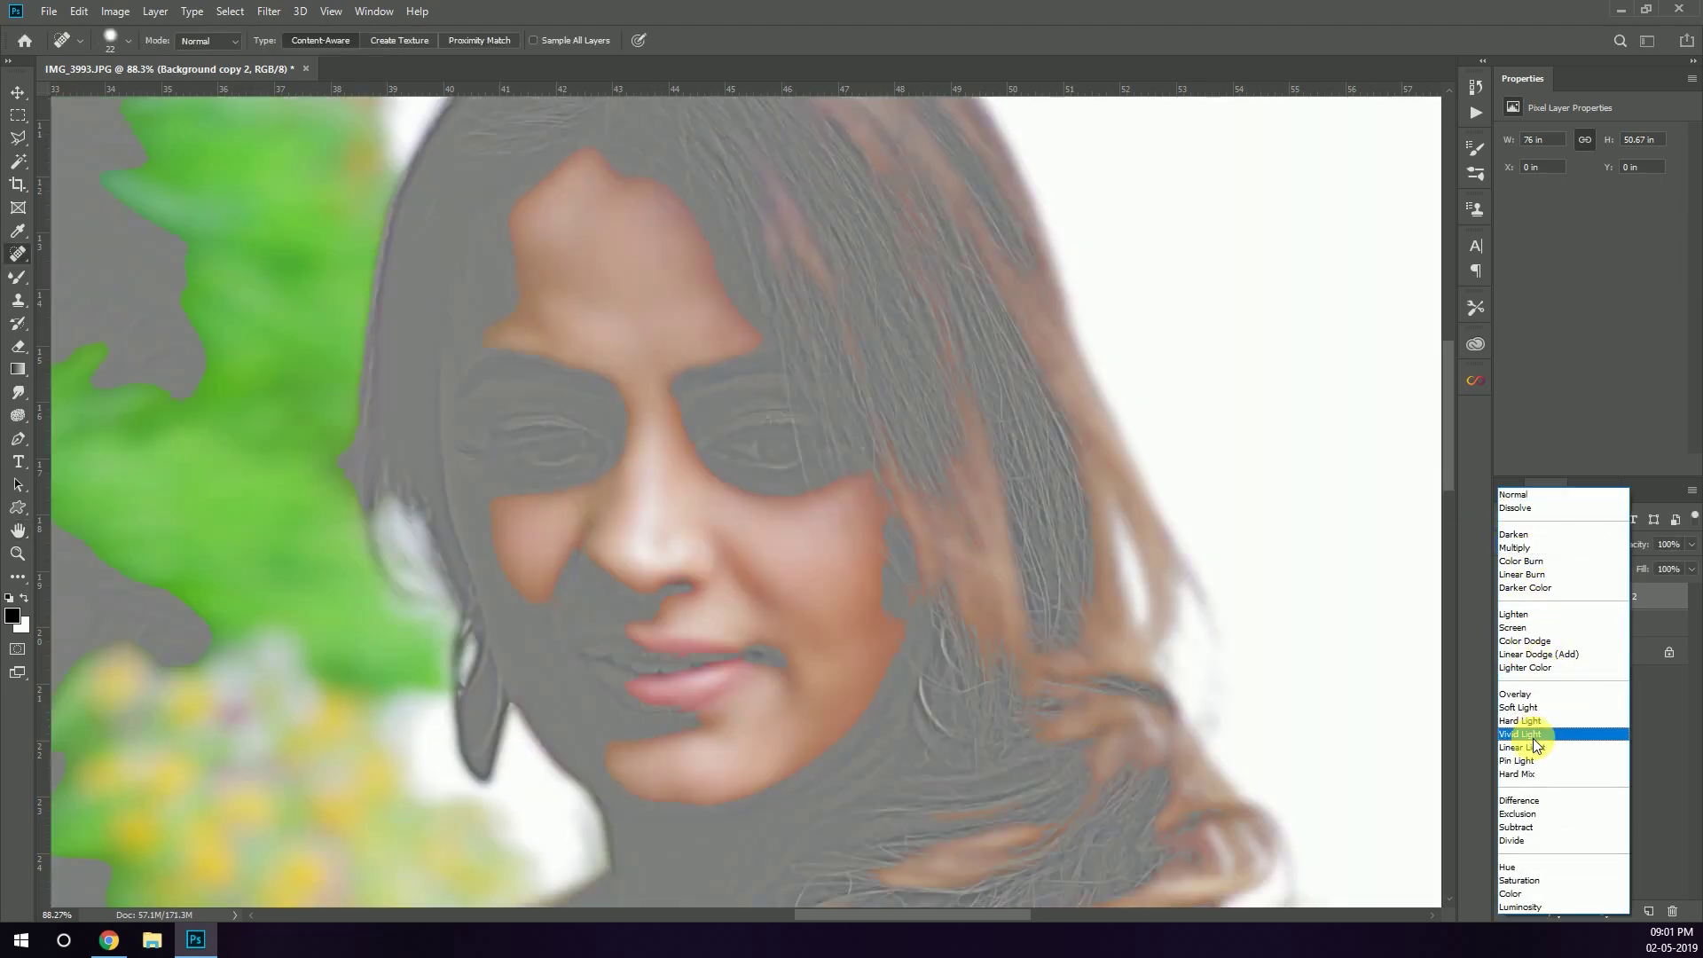
Set Background copy 2 to Linear Light, then select Background copy with a 20 px feathered Lasso.
left_click(1527, 747)
left_click(1588, 626)
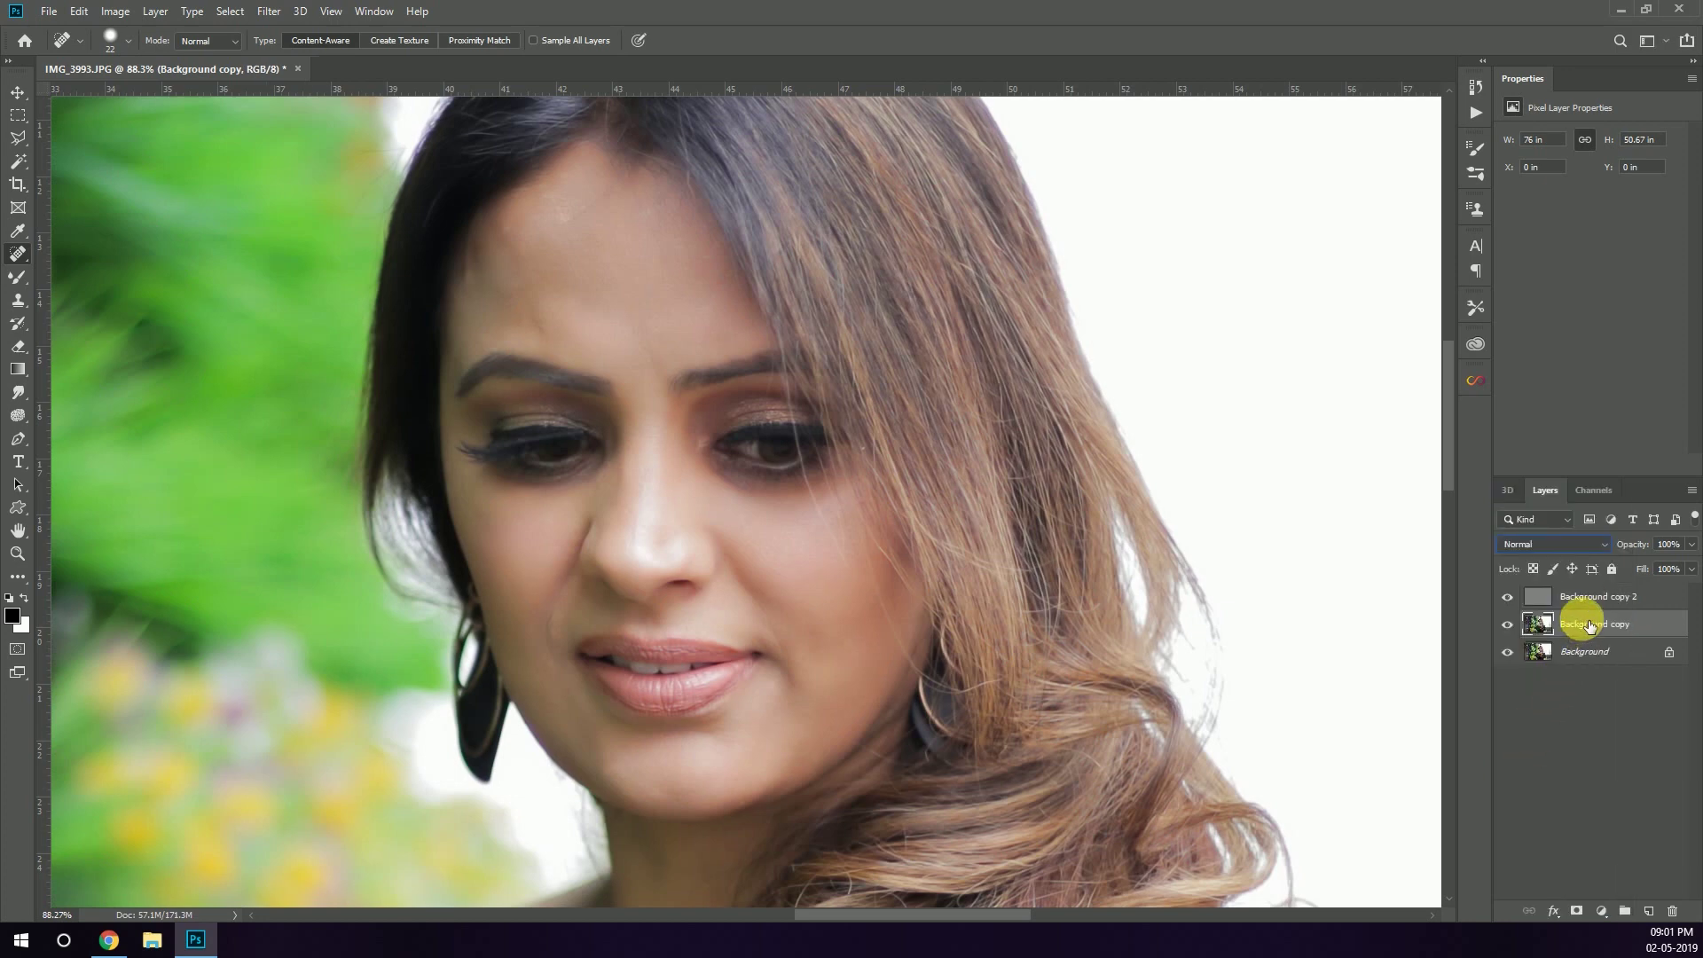
left_click(15, 138)
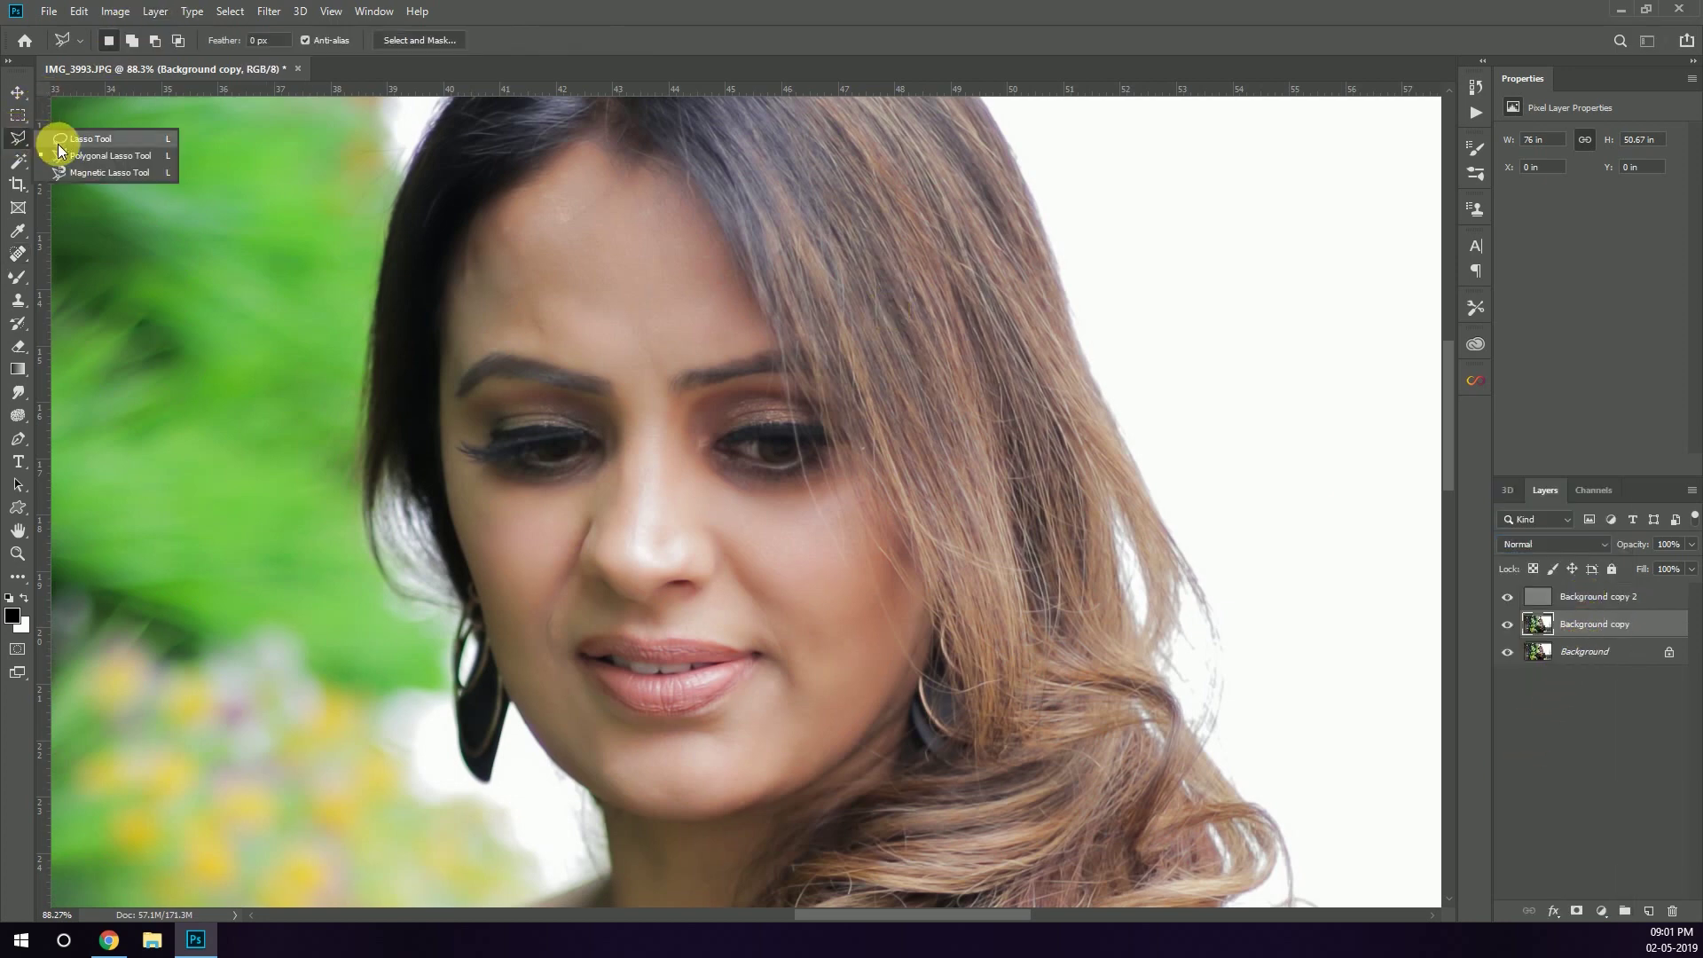
left_click(60, 138)
type("20")
scroll(690, 616, "up", 2)
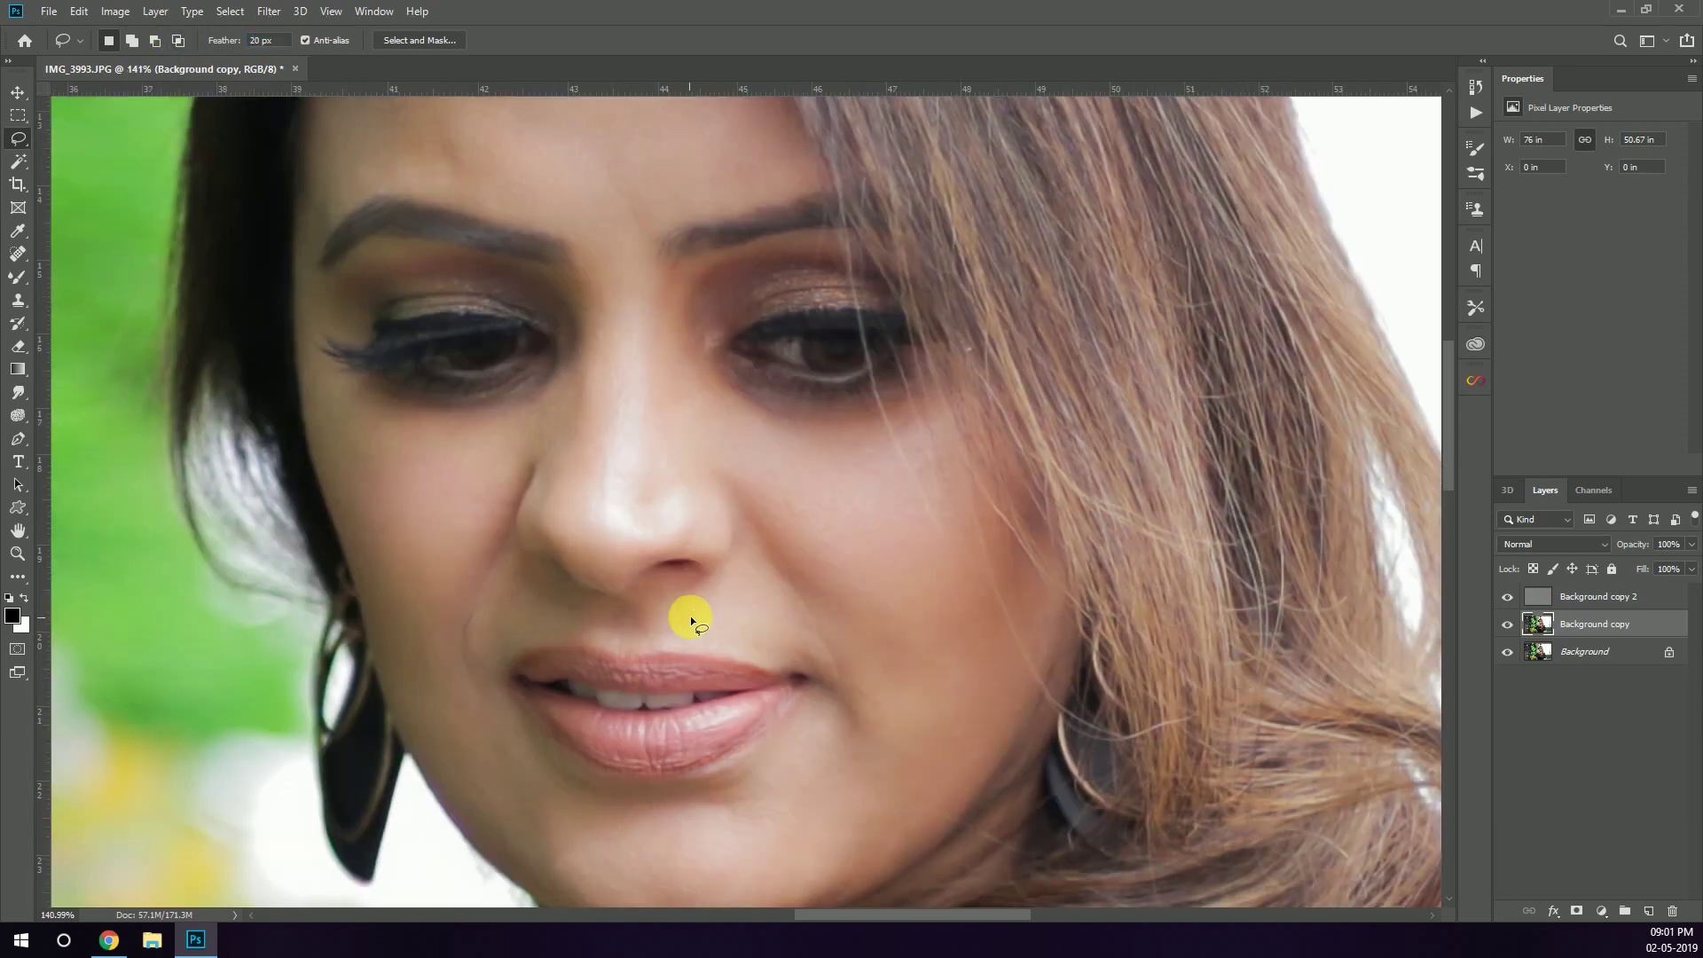
scroll(552, 464, "up", 2)
scroll(601, 464, "up", 2)
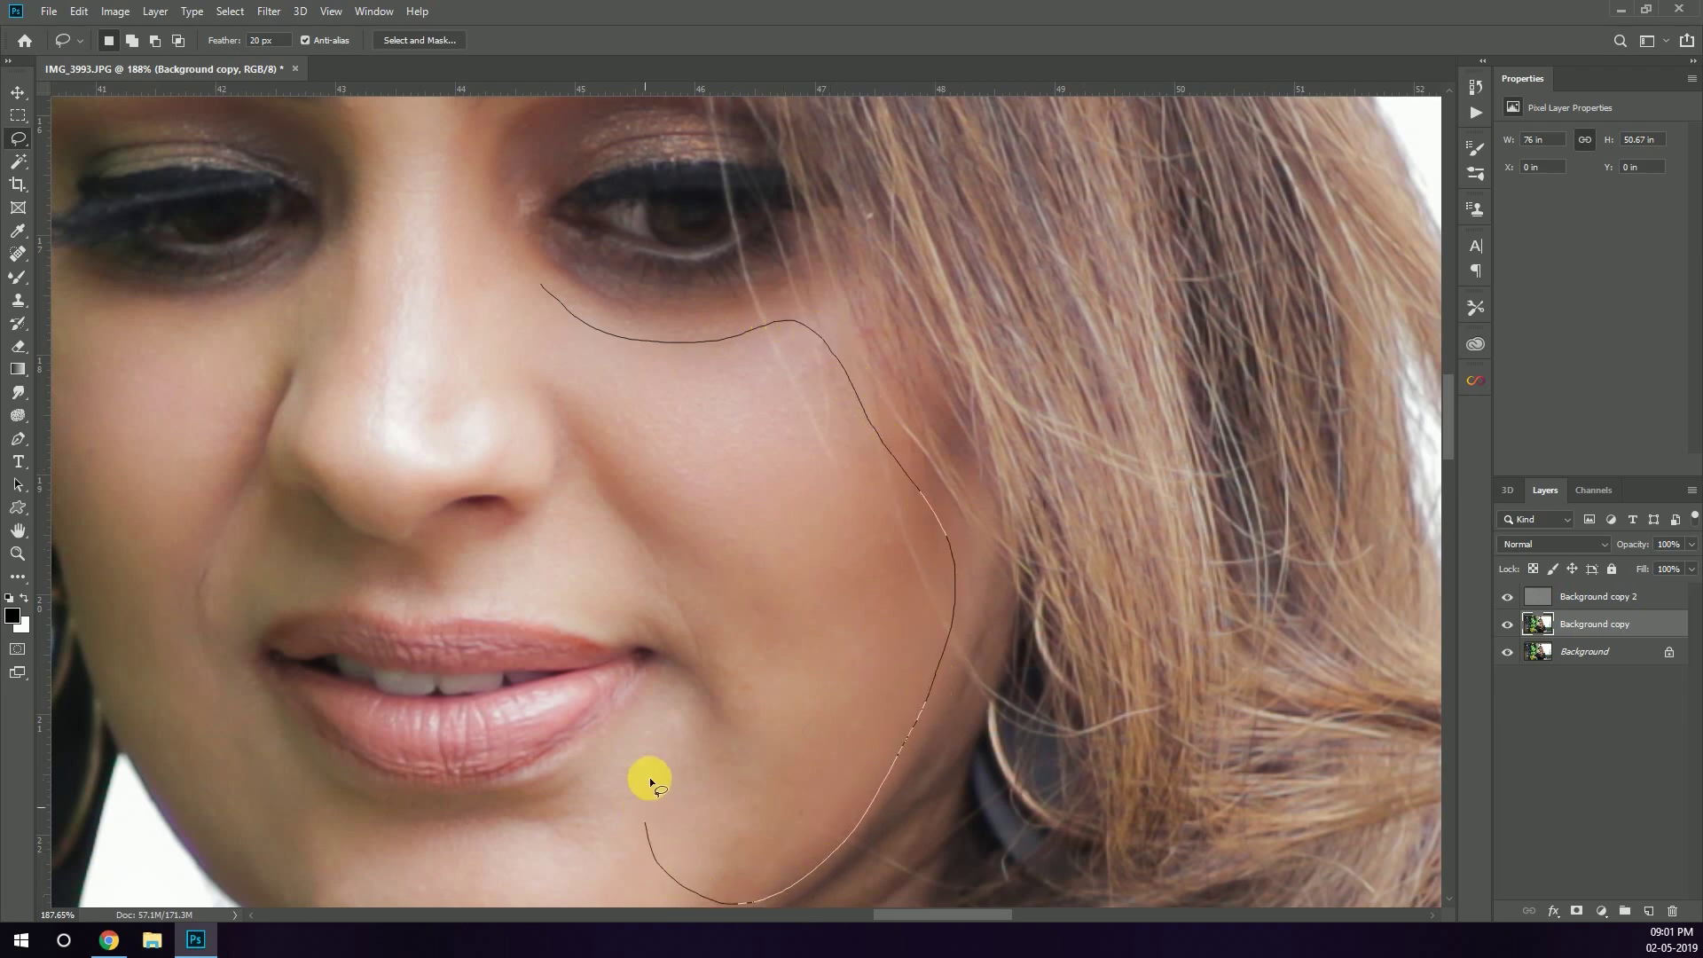
Lasso the cheek beside the nose and soften it with a radius-14 Gaussian Blur.
left_click_drag(506, 283, 492, 253)
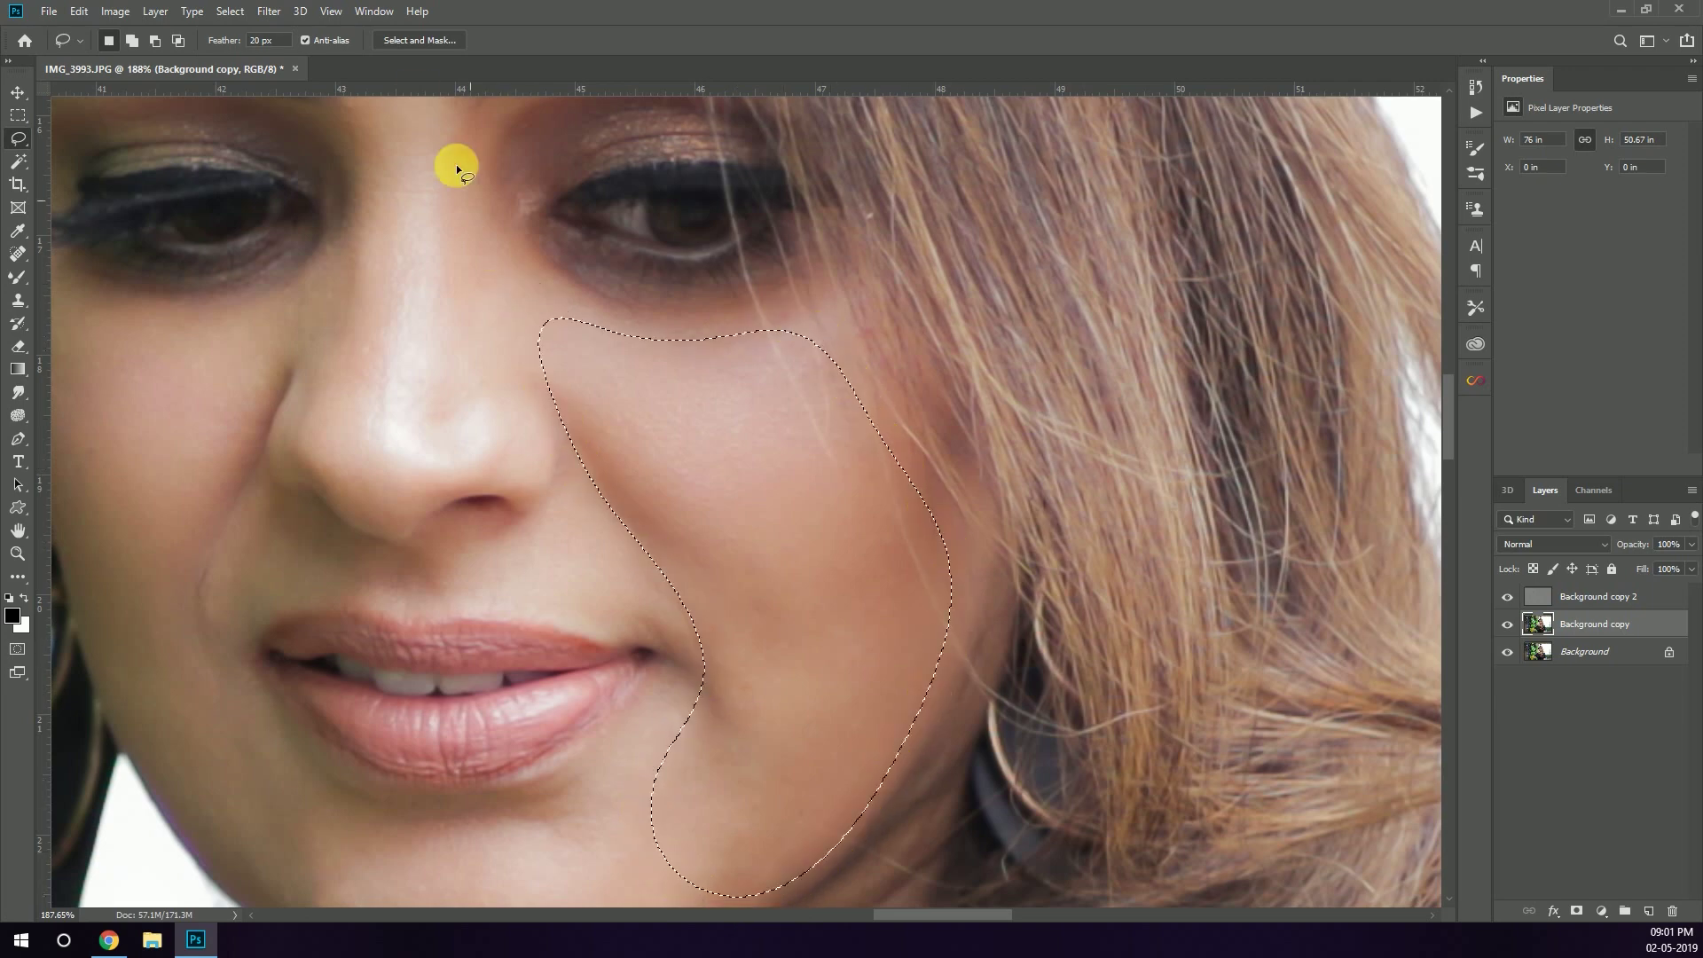
left_click(268, 10)
mouse_move(279, 213)
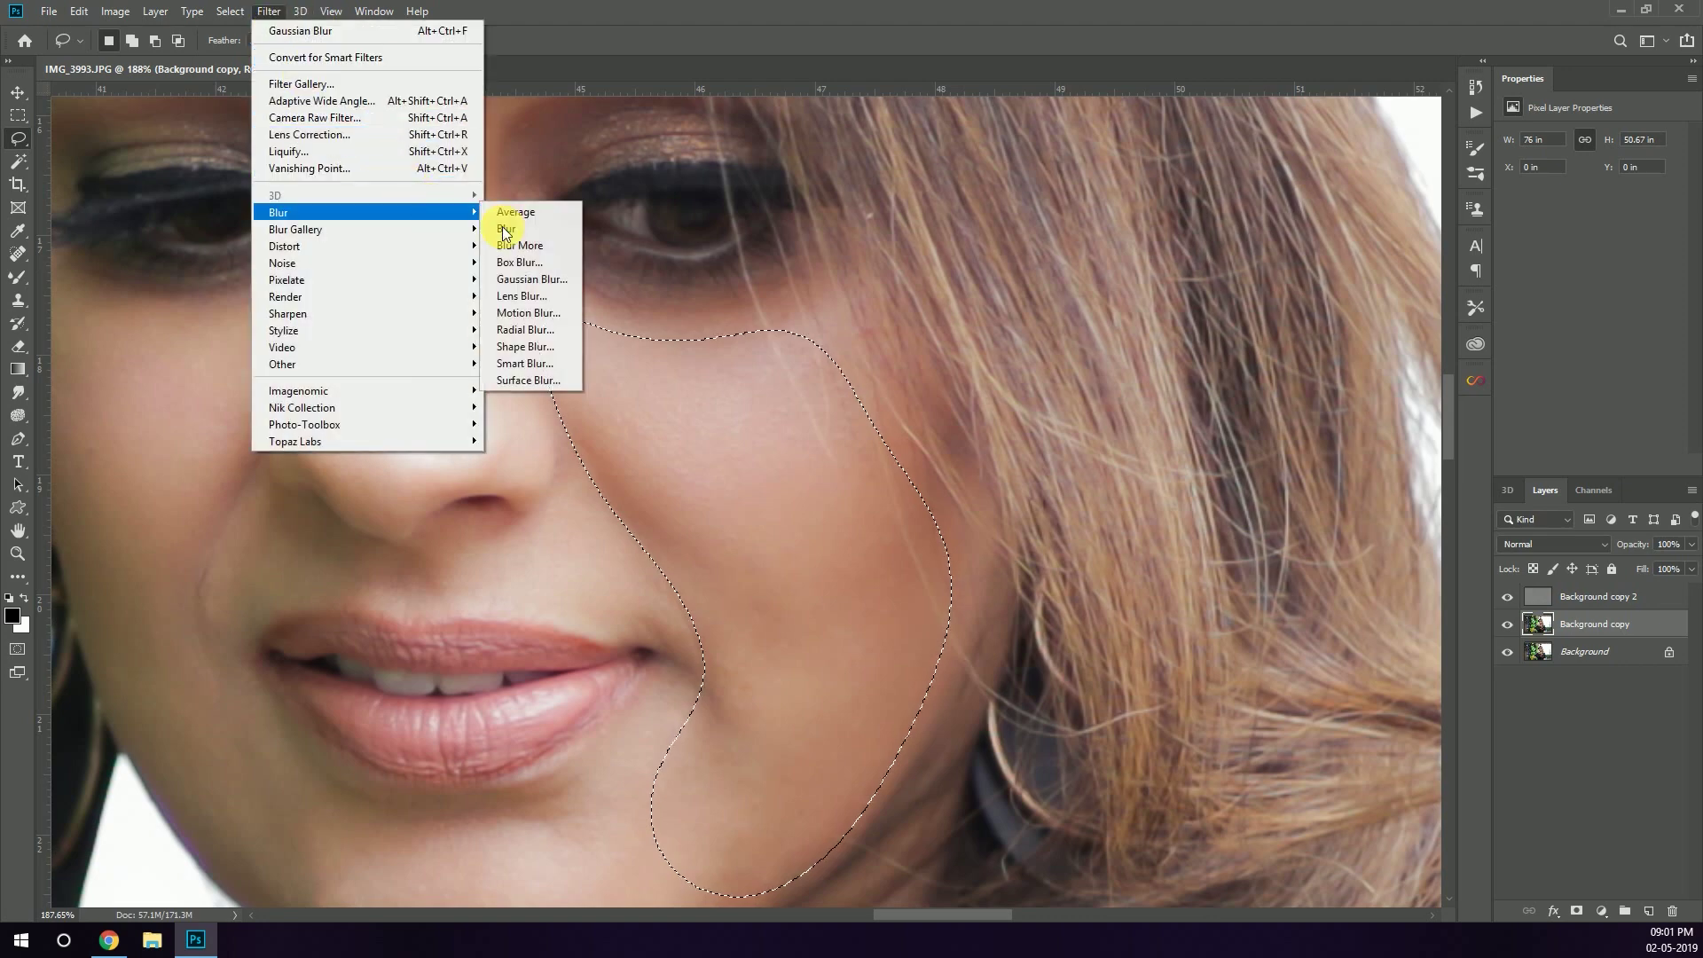
left_click(523, 280)
left_click_drag(1291, 396, 1291, 396)
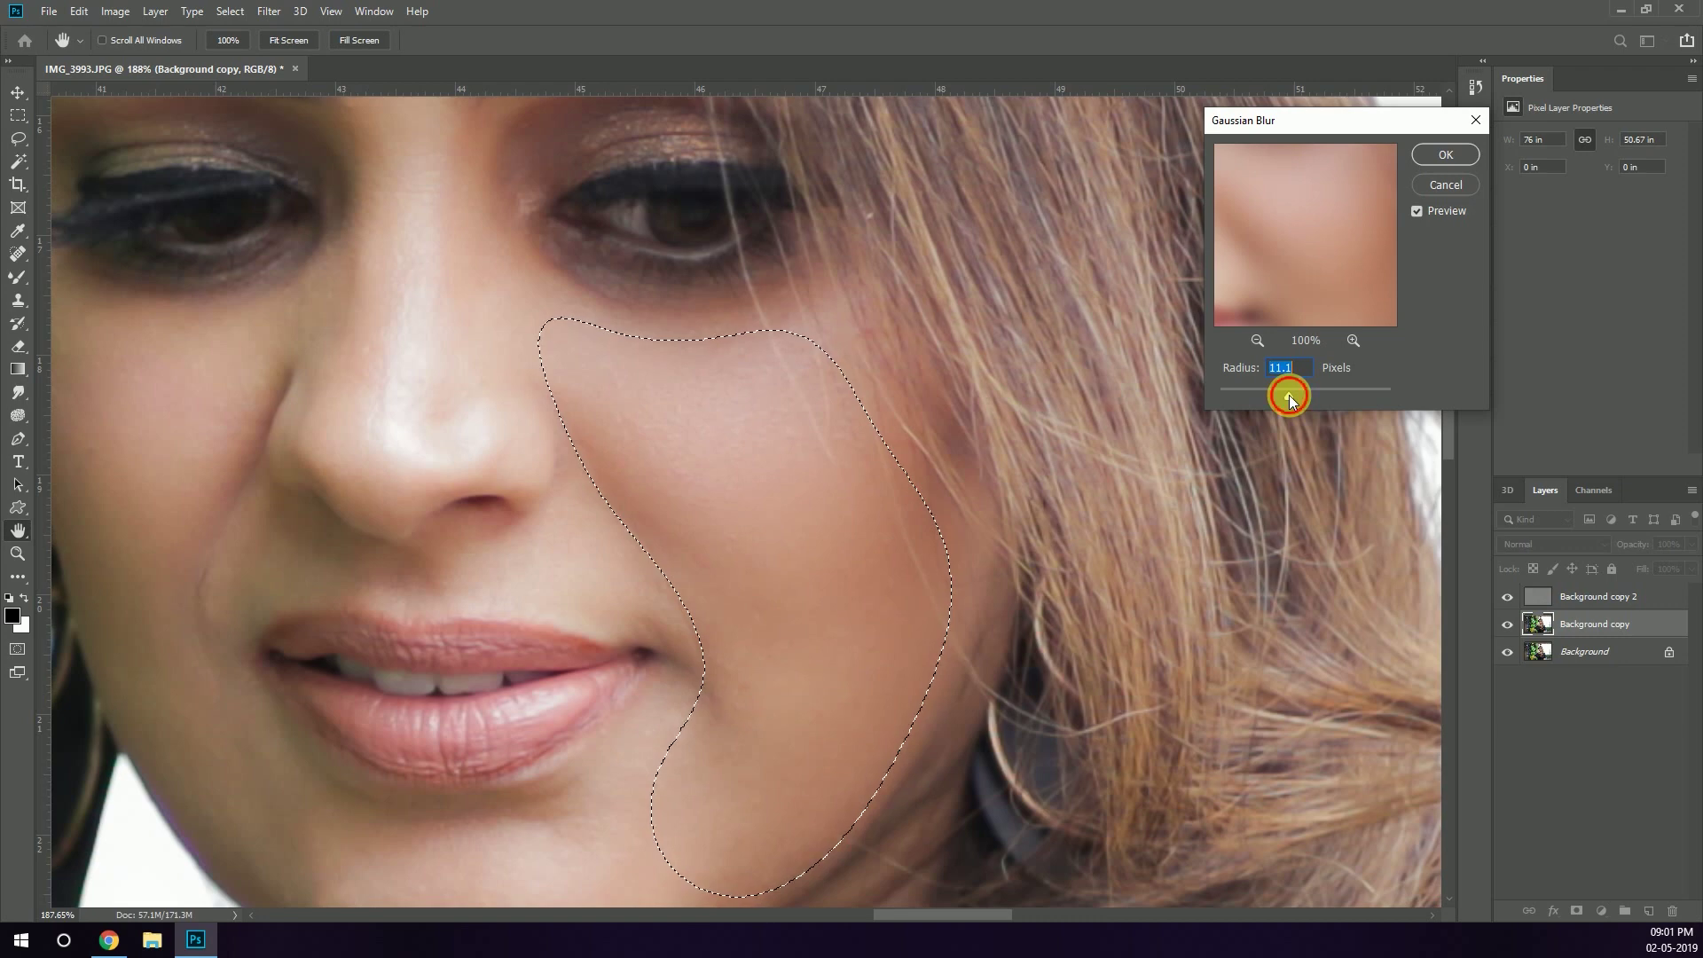
left_click(1305, 395)
left_click_drag(1305, 396, 1295, 396)
type("14")
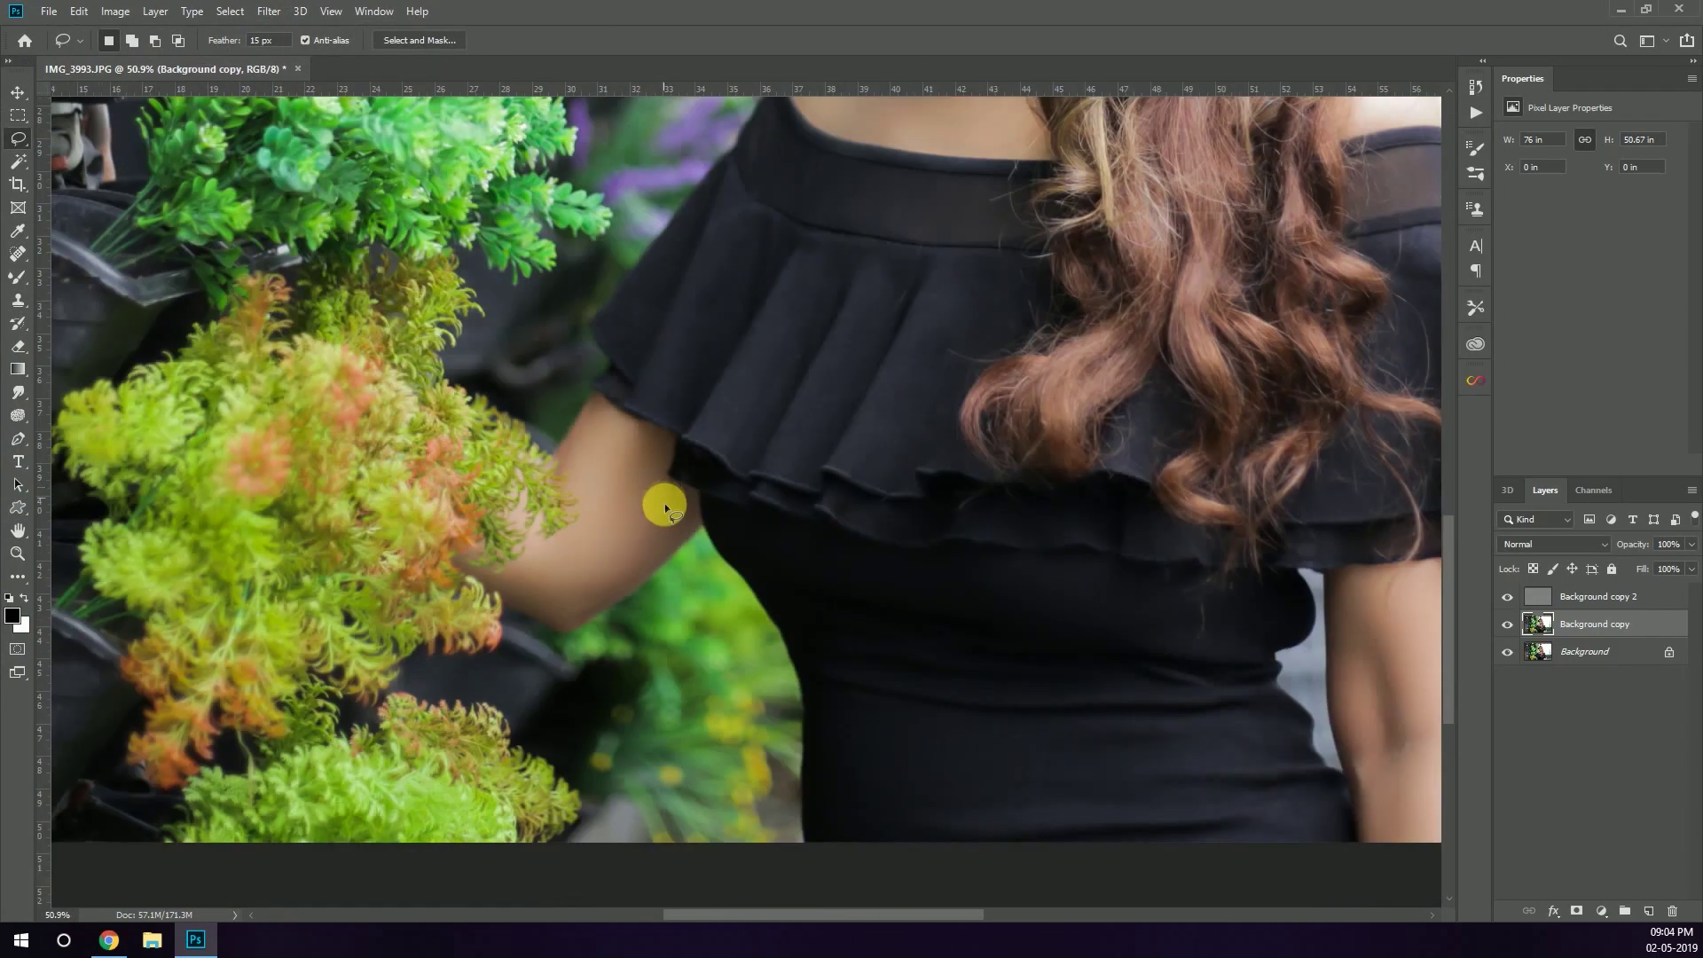
scroll(667, 509, "down", 5)
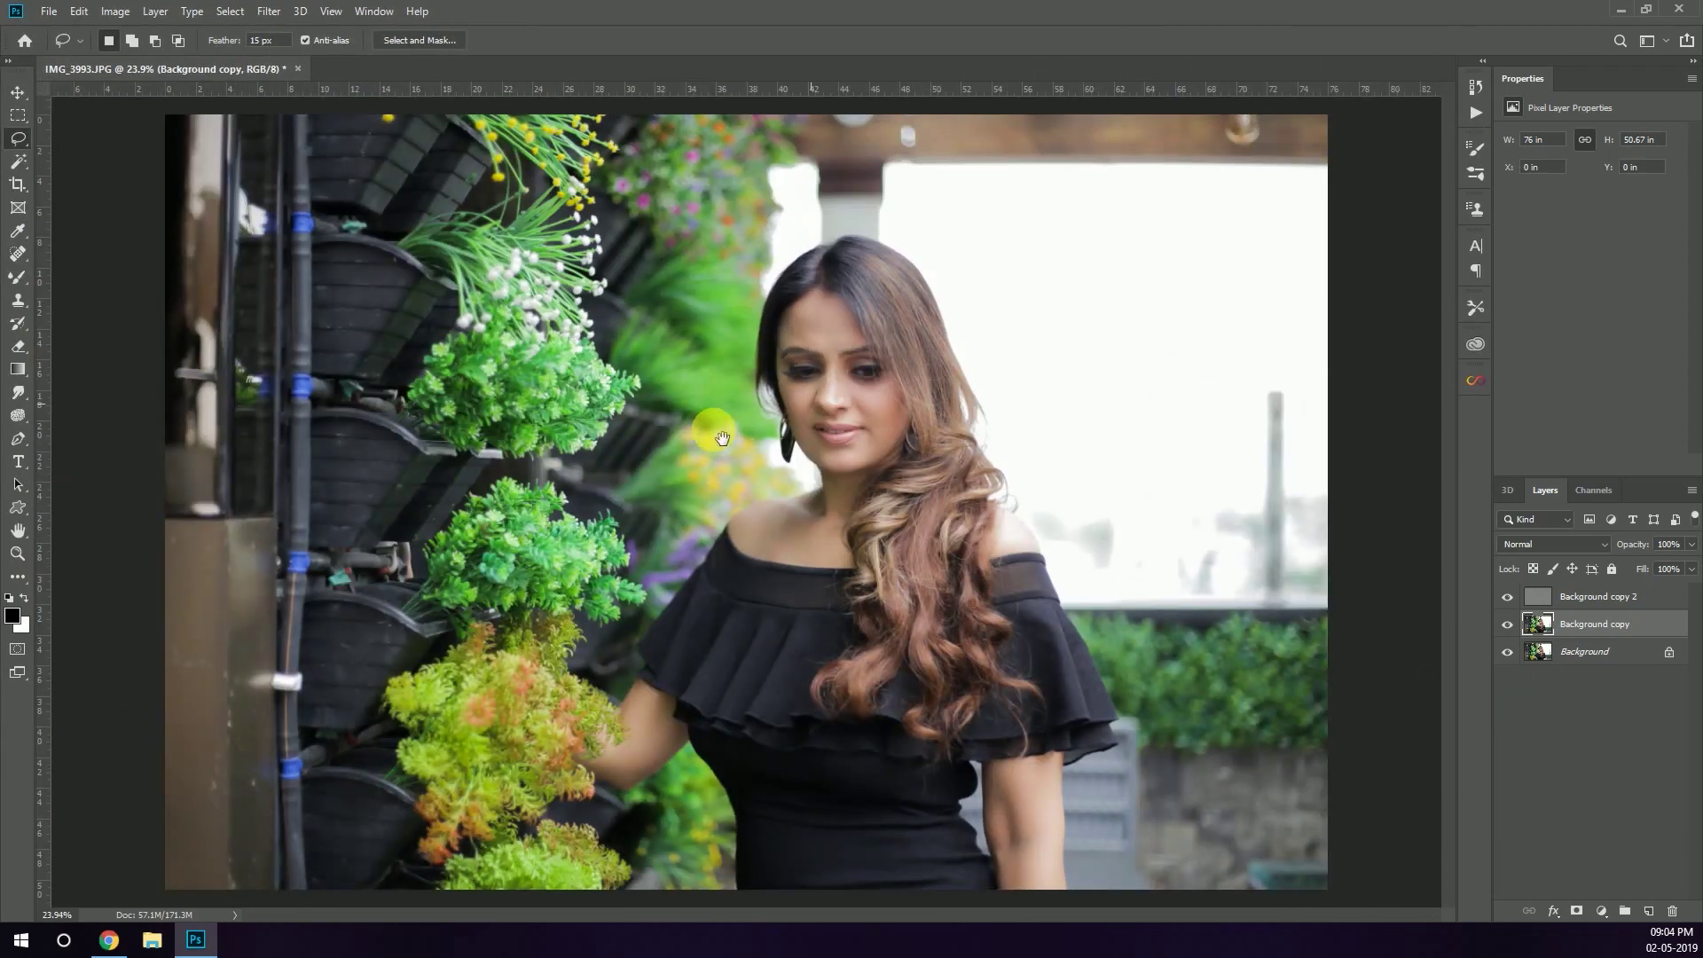
scroll(722, 438, "up", 2)
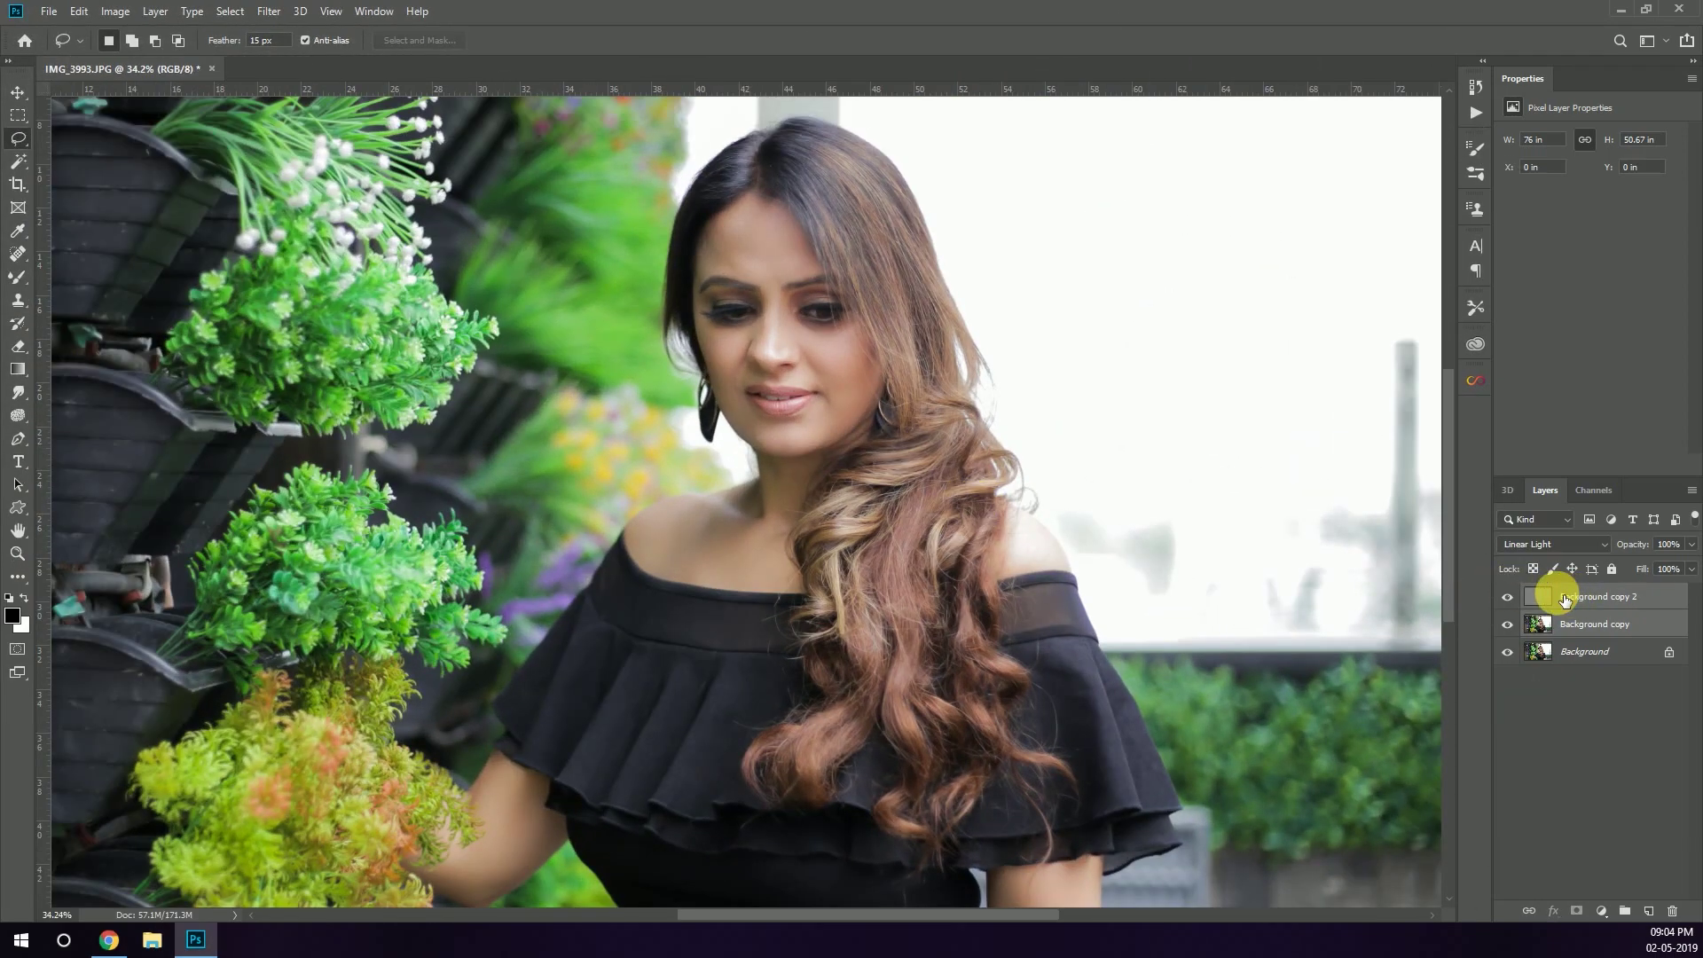
Group the two copy layers into Group 1 and merge a copy of the group.
key("ctrl+g")
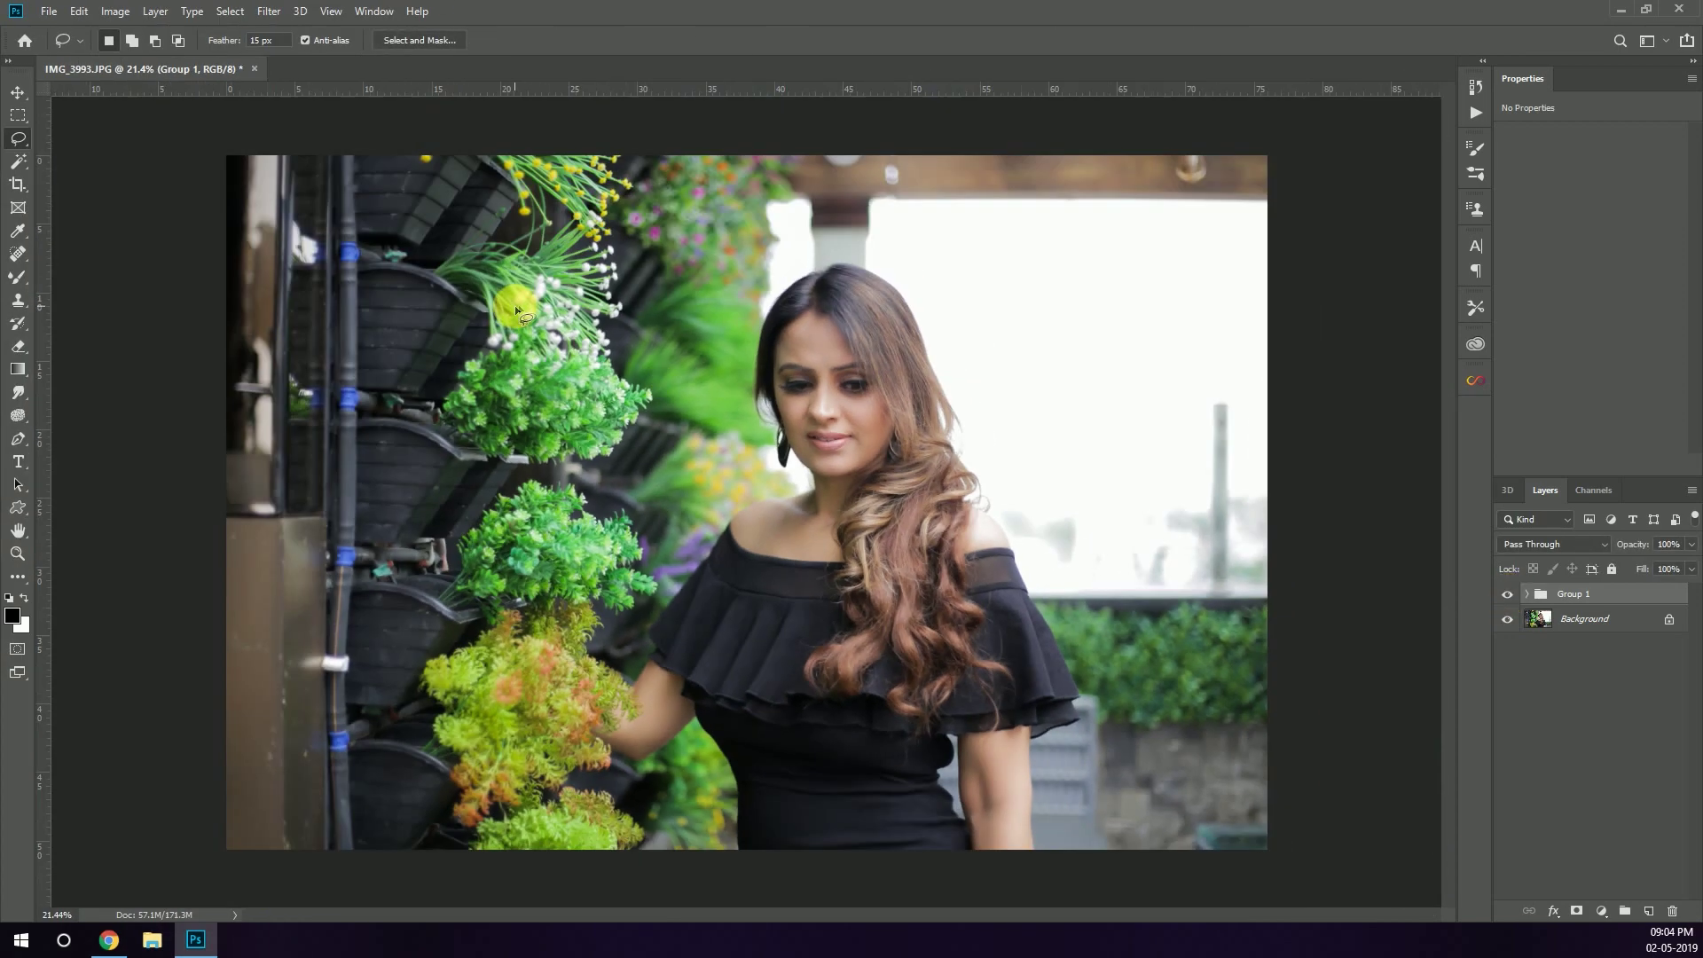
left_click(898, 374, "ctrl")
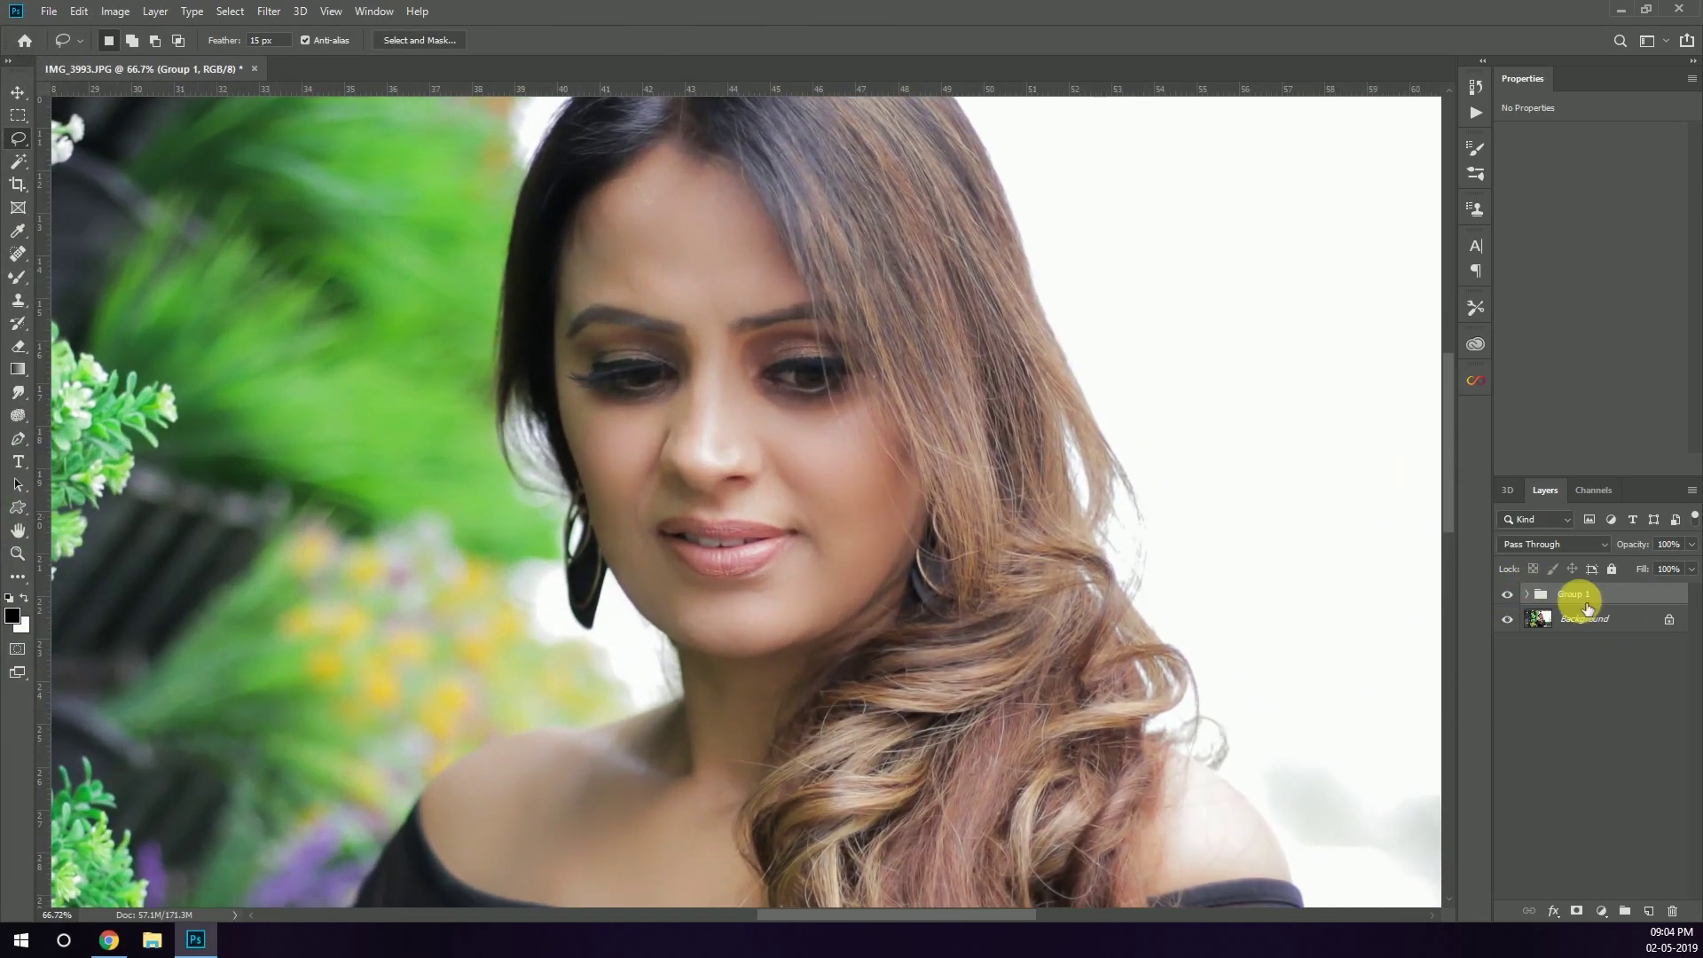
key("ctrl+e")
scroll(1020, 426, "up", 2)
Set up the Mixer Brush, resizing it from about 78 to 29, and sample the skin tone.
key("b")
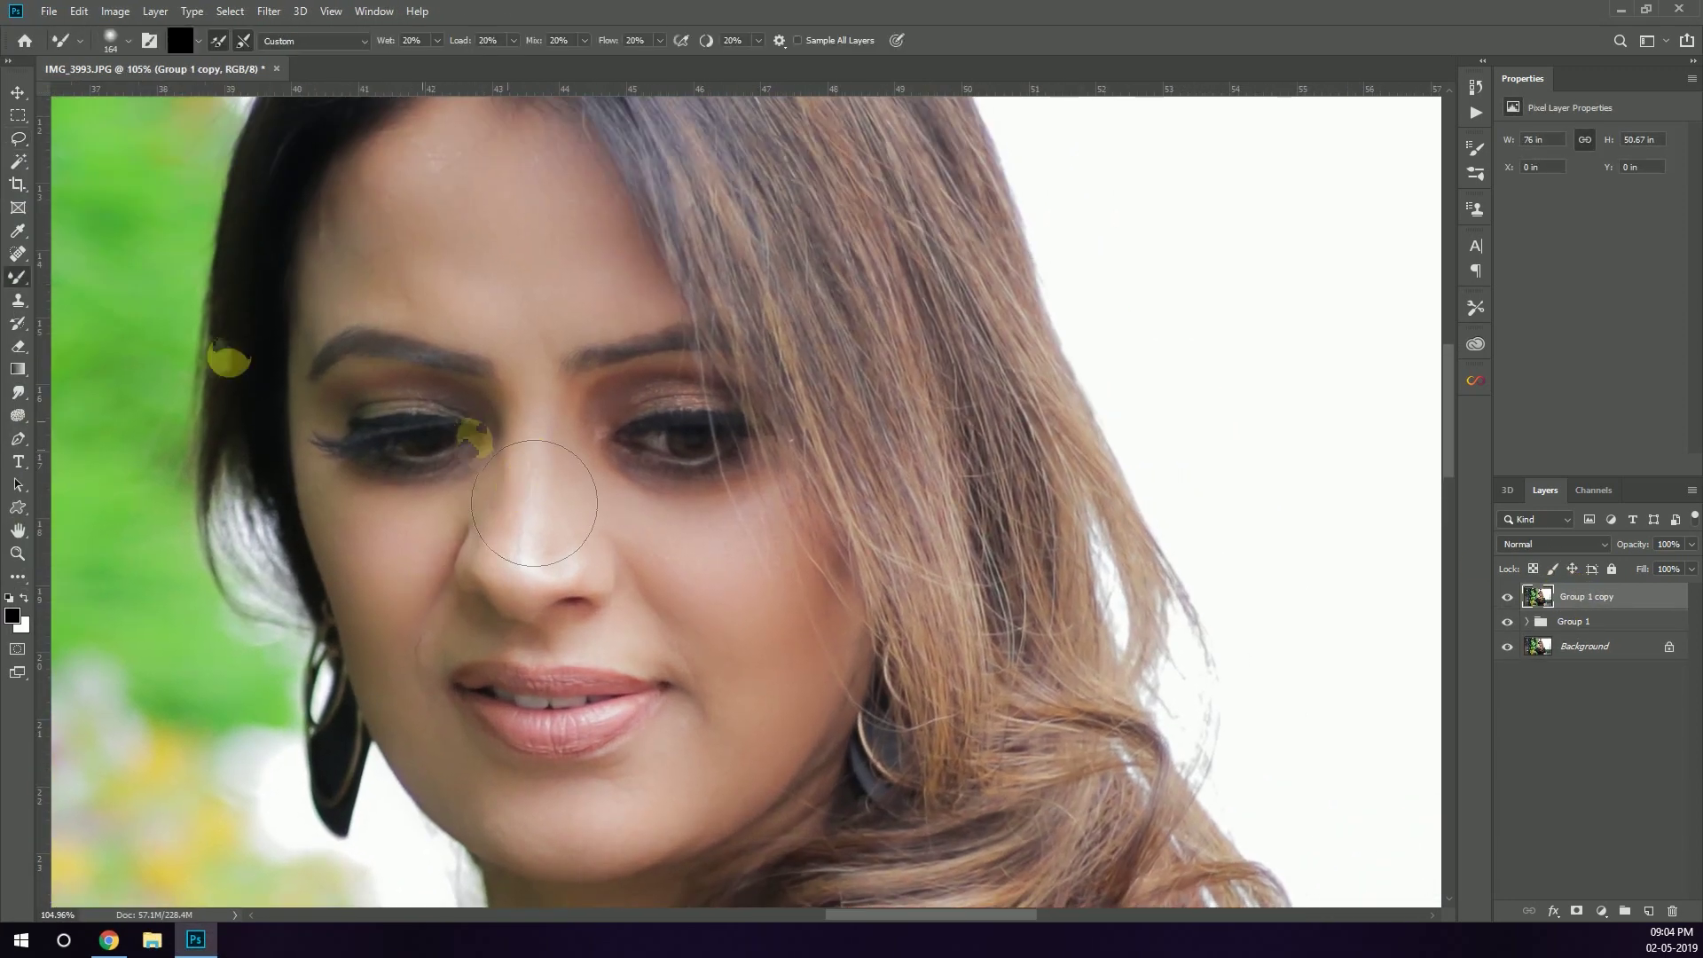
left_click(64, 328)
mouse_move(529, 535)
left_mouse_down()
mouse_move(517, 583)
mouse_move(535, 446)
left_mouse_up()
scroll(516, 583, "up", 2)
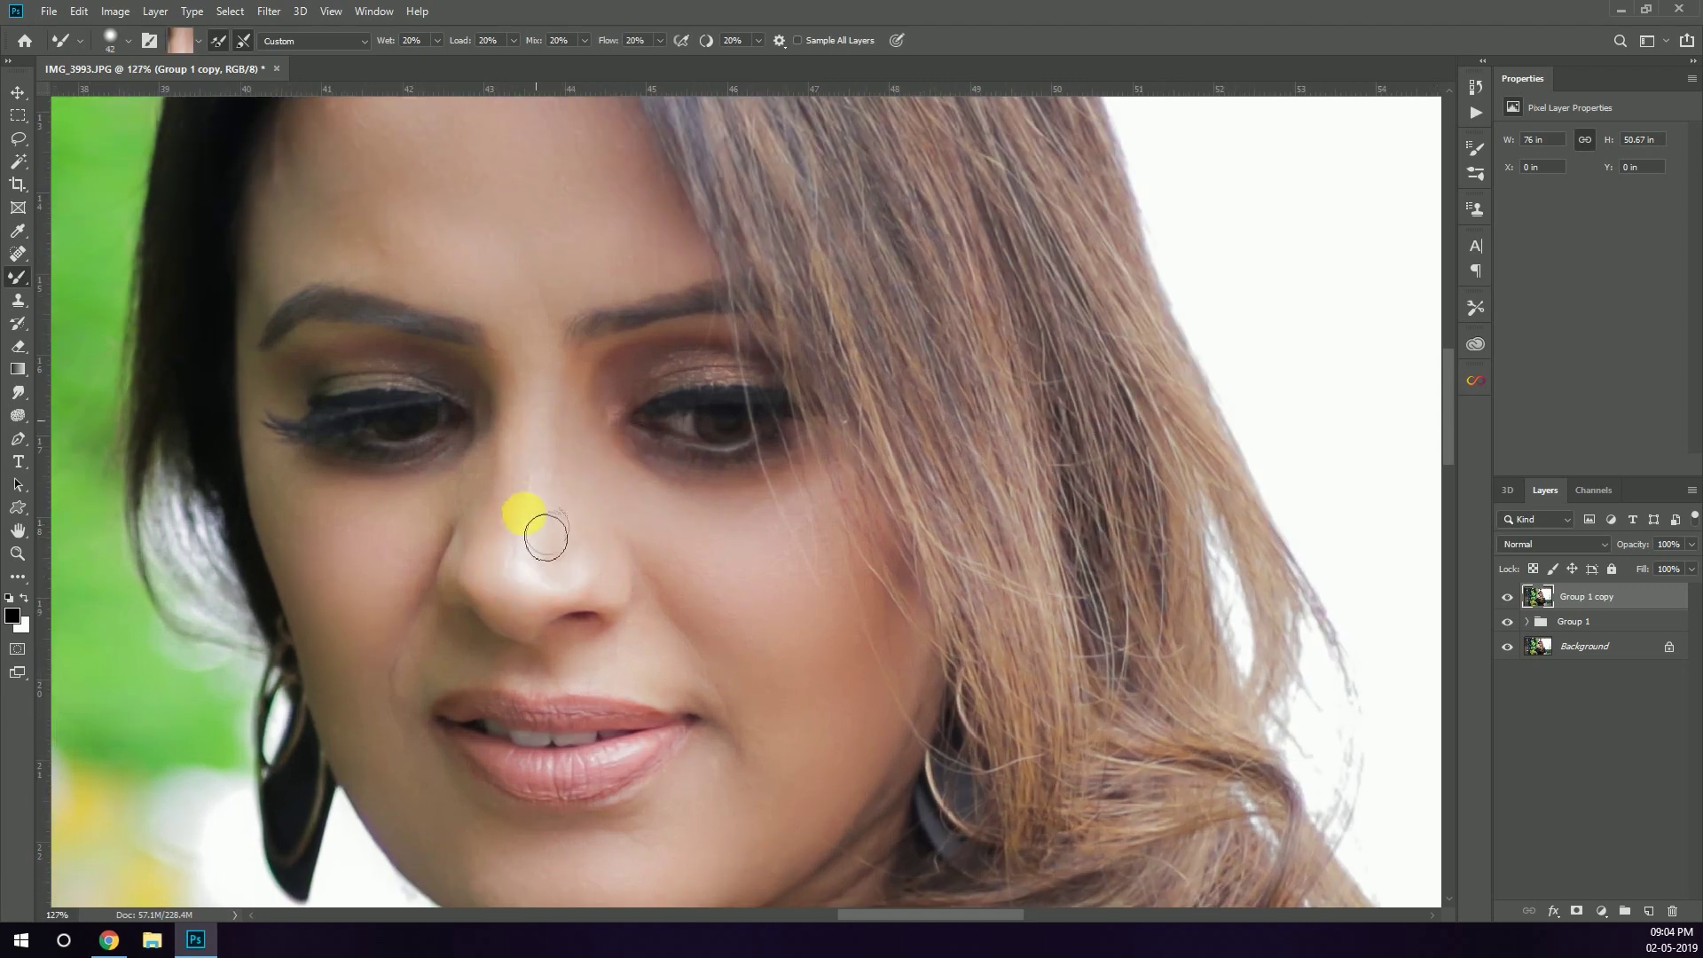
left_click_drag(579, 424, 568, 448)
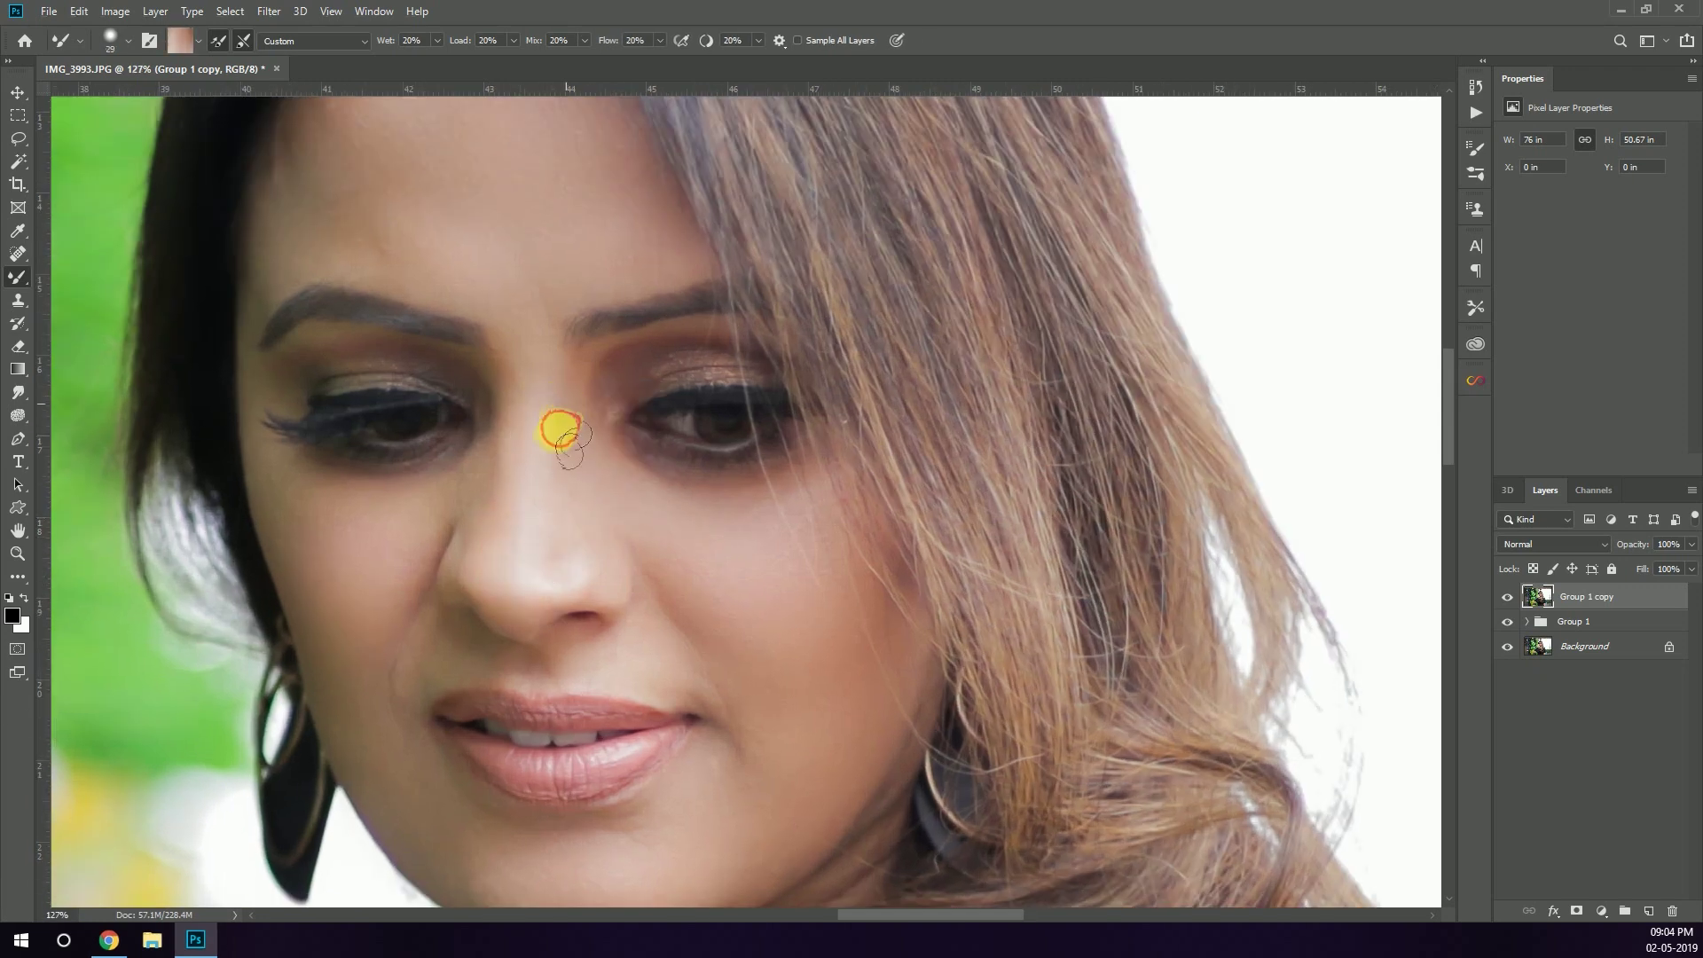
scroll(640, 419, "down", 5)
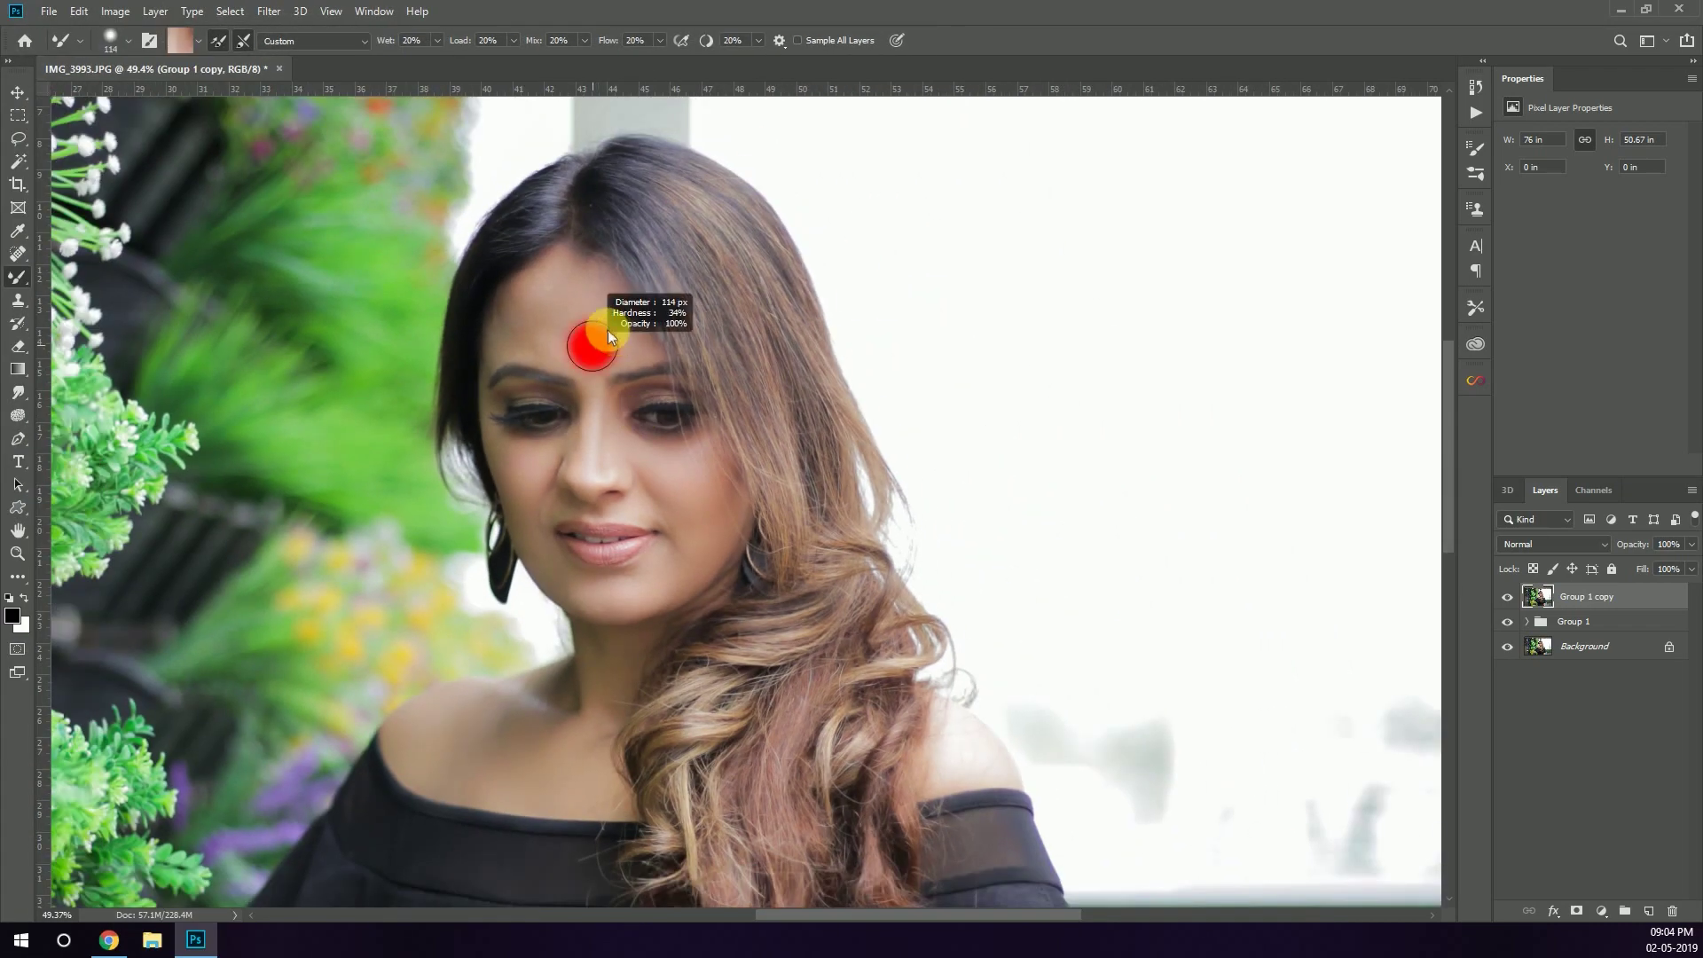
scroll(608, 331, "up", 2)
scroll(604, 342, "up", 1)
left_click_drag(626, 552, 591, 568)
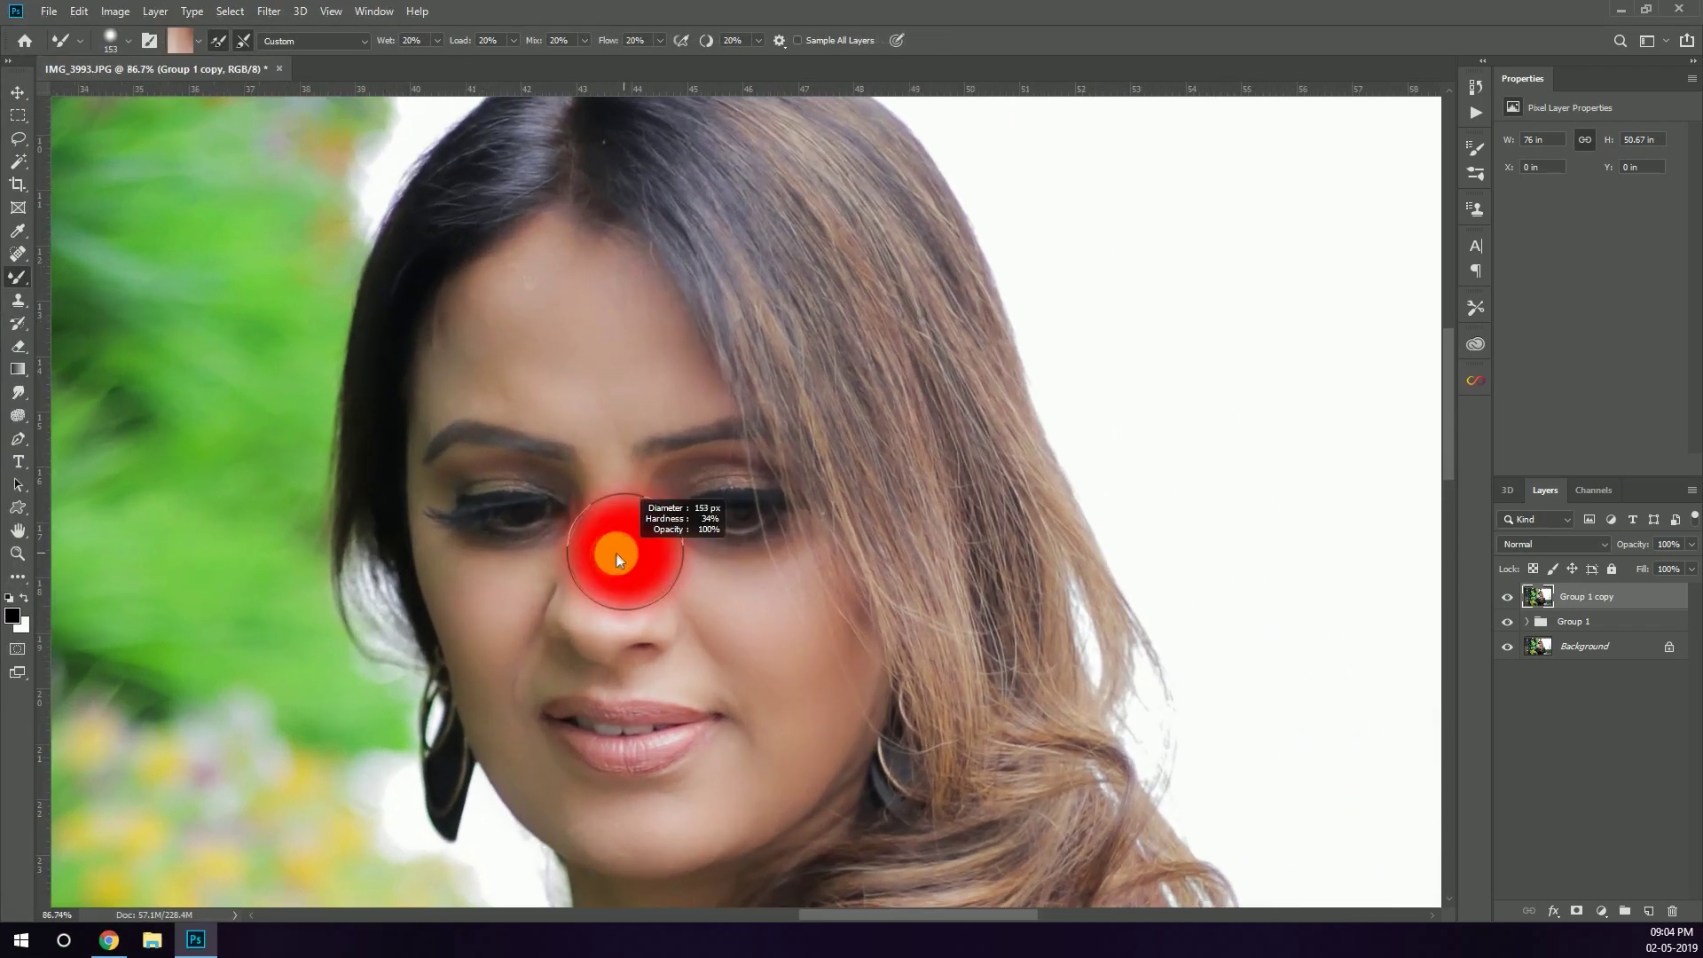
scroll(628, 574, "up", 2)
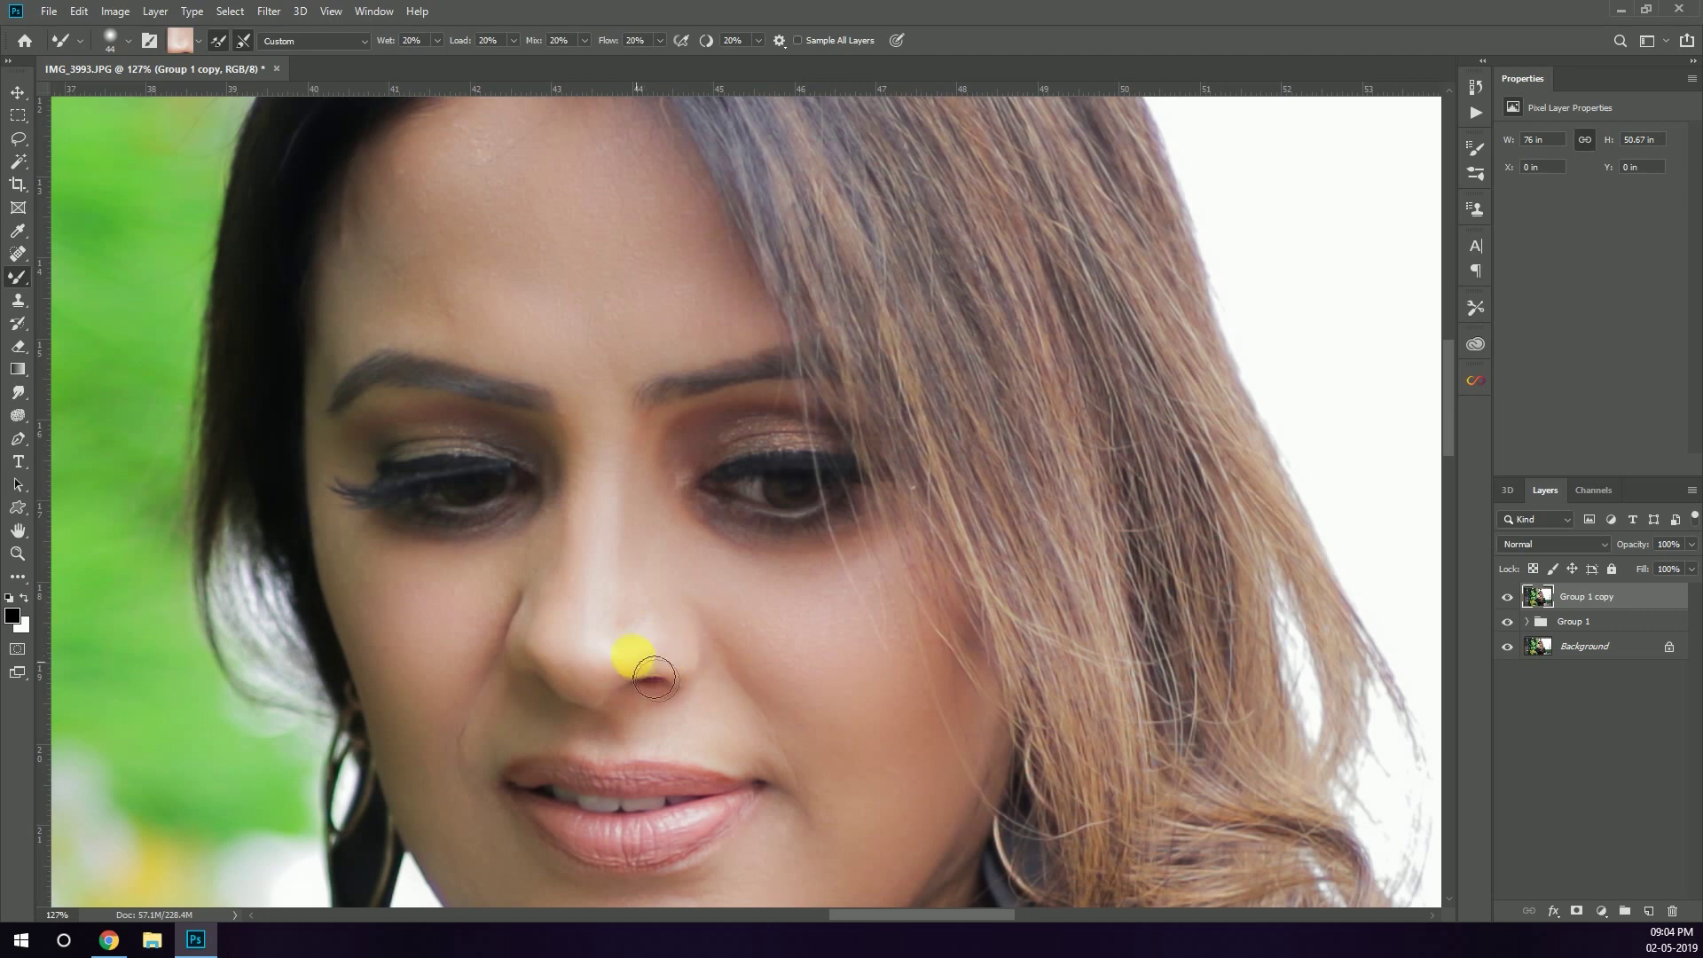
scroll(757, 593, "down", 2)
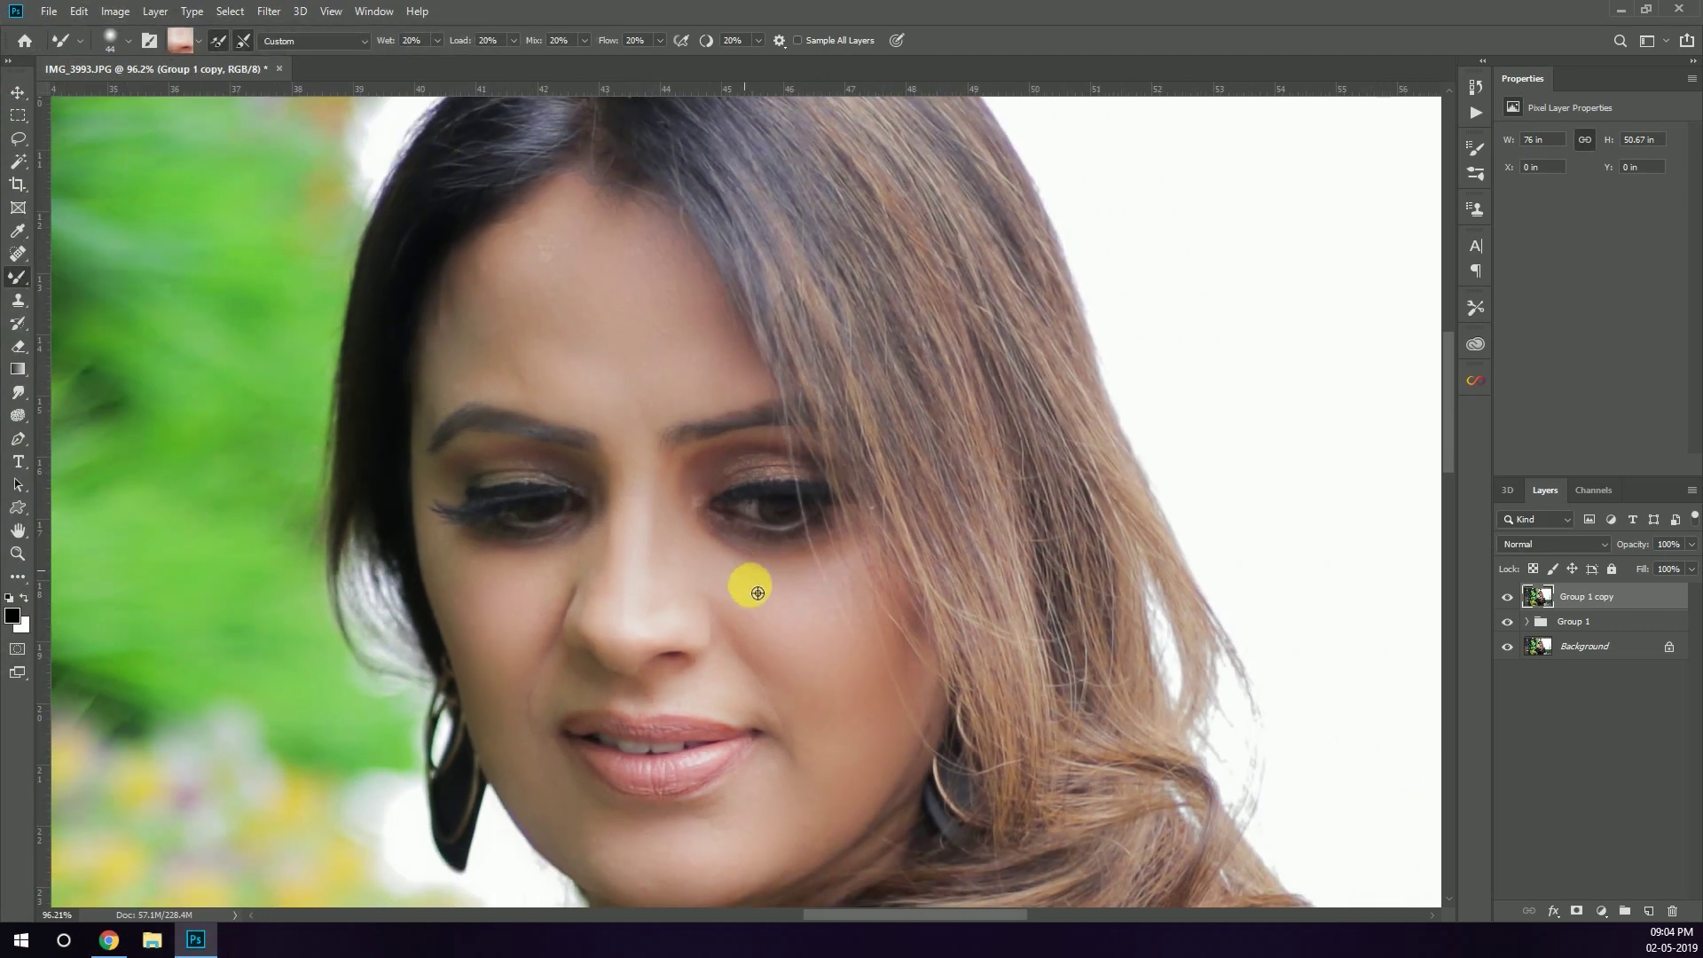
mouse_move(832, 715)
left_mouse_down()
mouse_move(810, 677)
mouse_move(908, 708)
mouse_move(887, 814)
left_mouse_up()
left_click(734, 600, "alt")
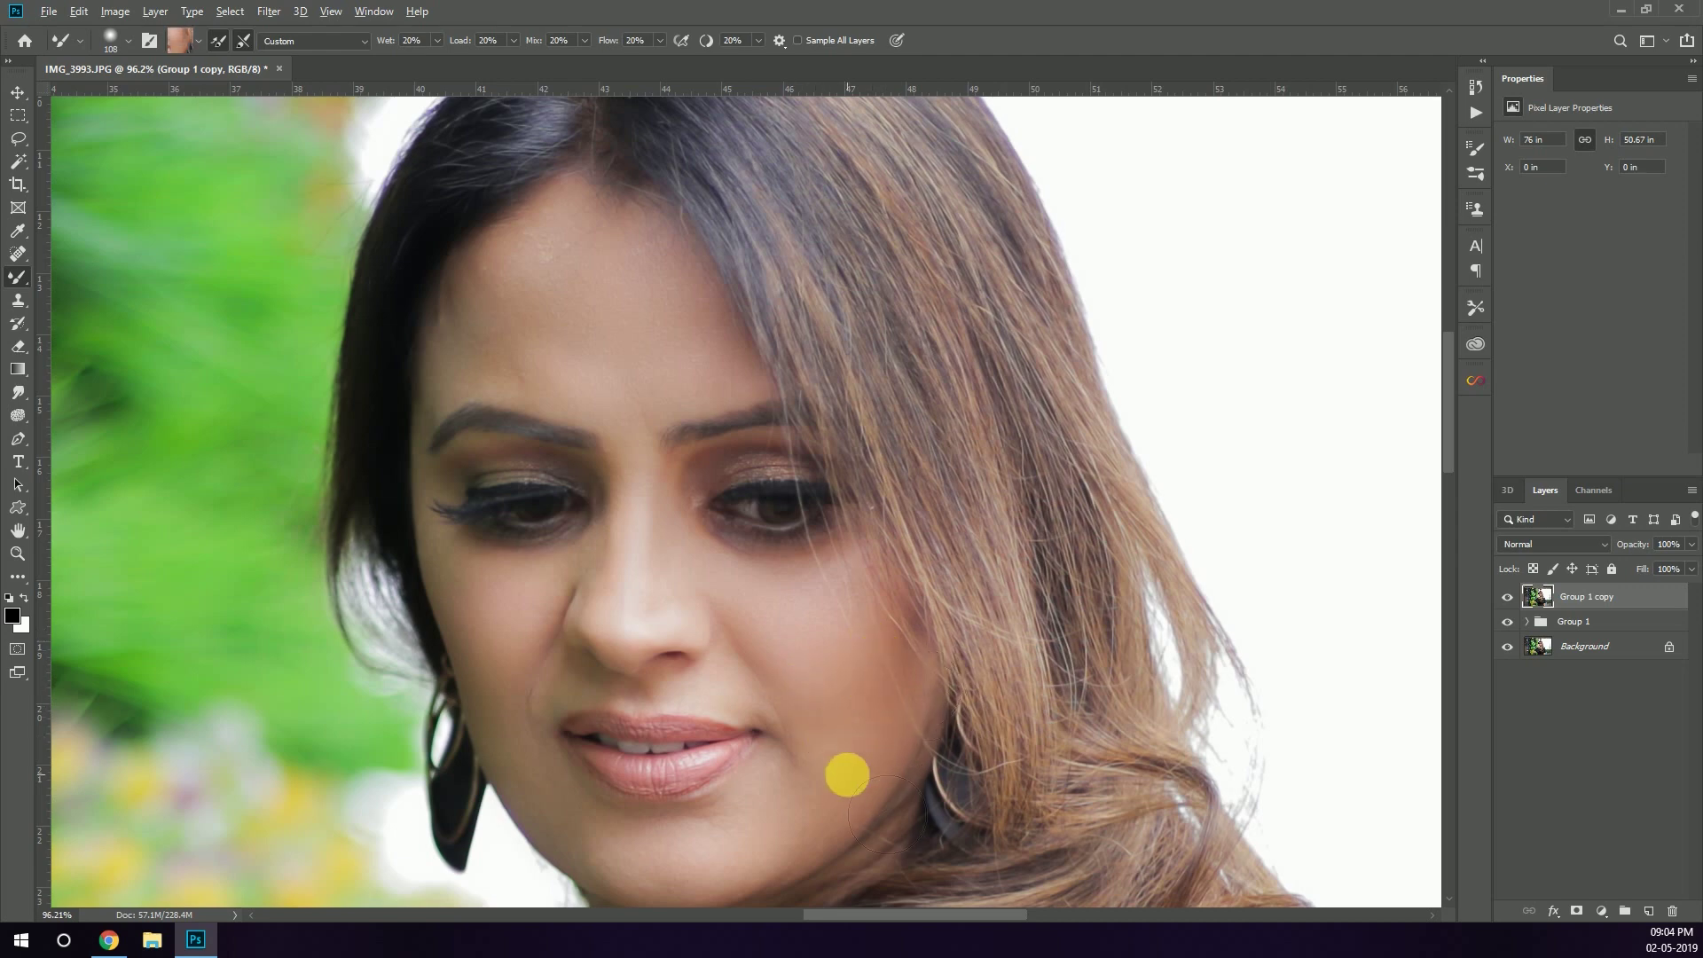
Smooth the skin between the eyebrows and across the forehead and cheek.
left_click_drag(753, 860, 780, 616)
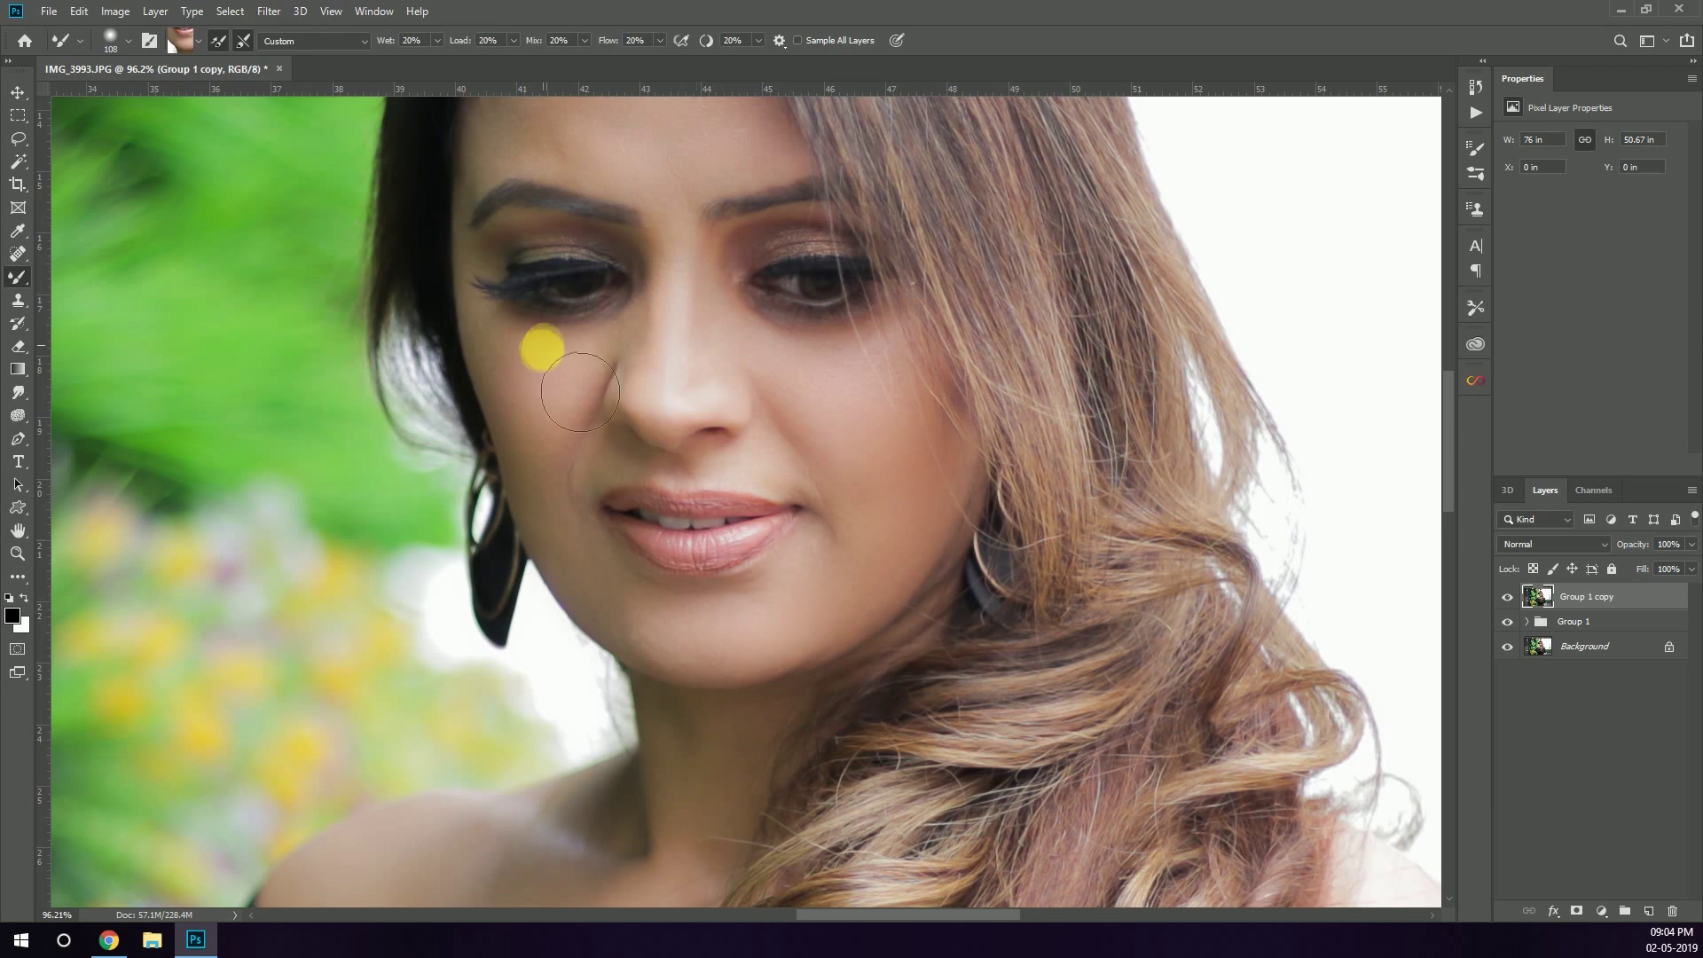
key("bracketleft")
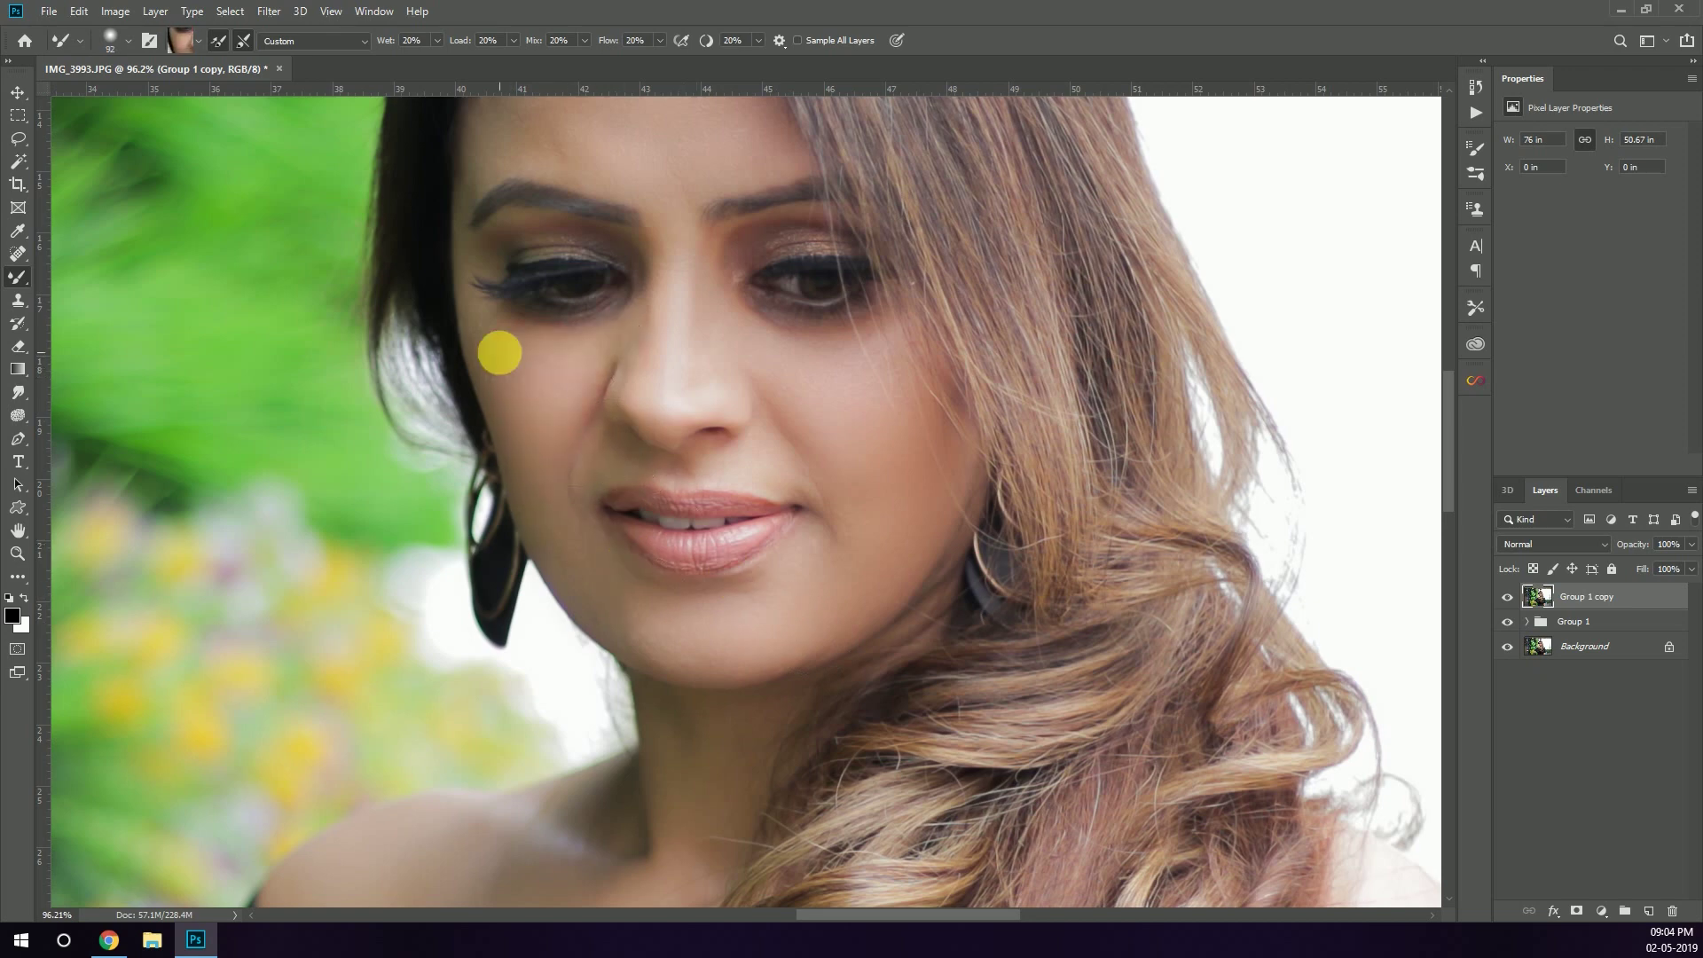
left_click_drag(654, 381, 627, 563)
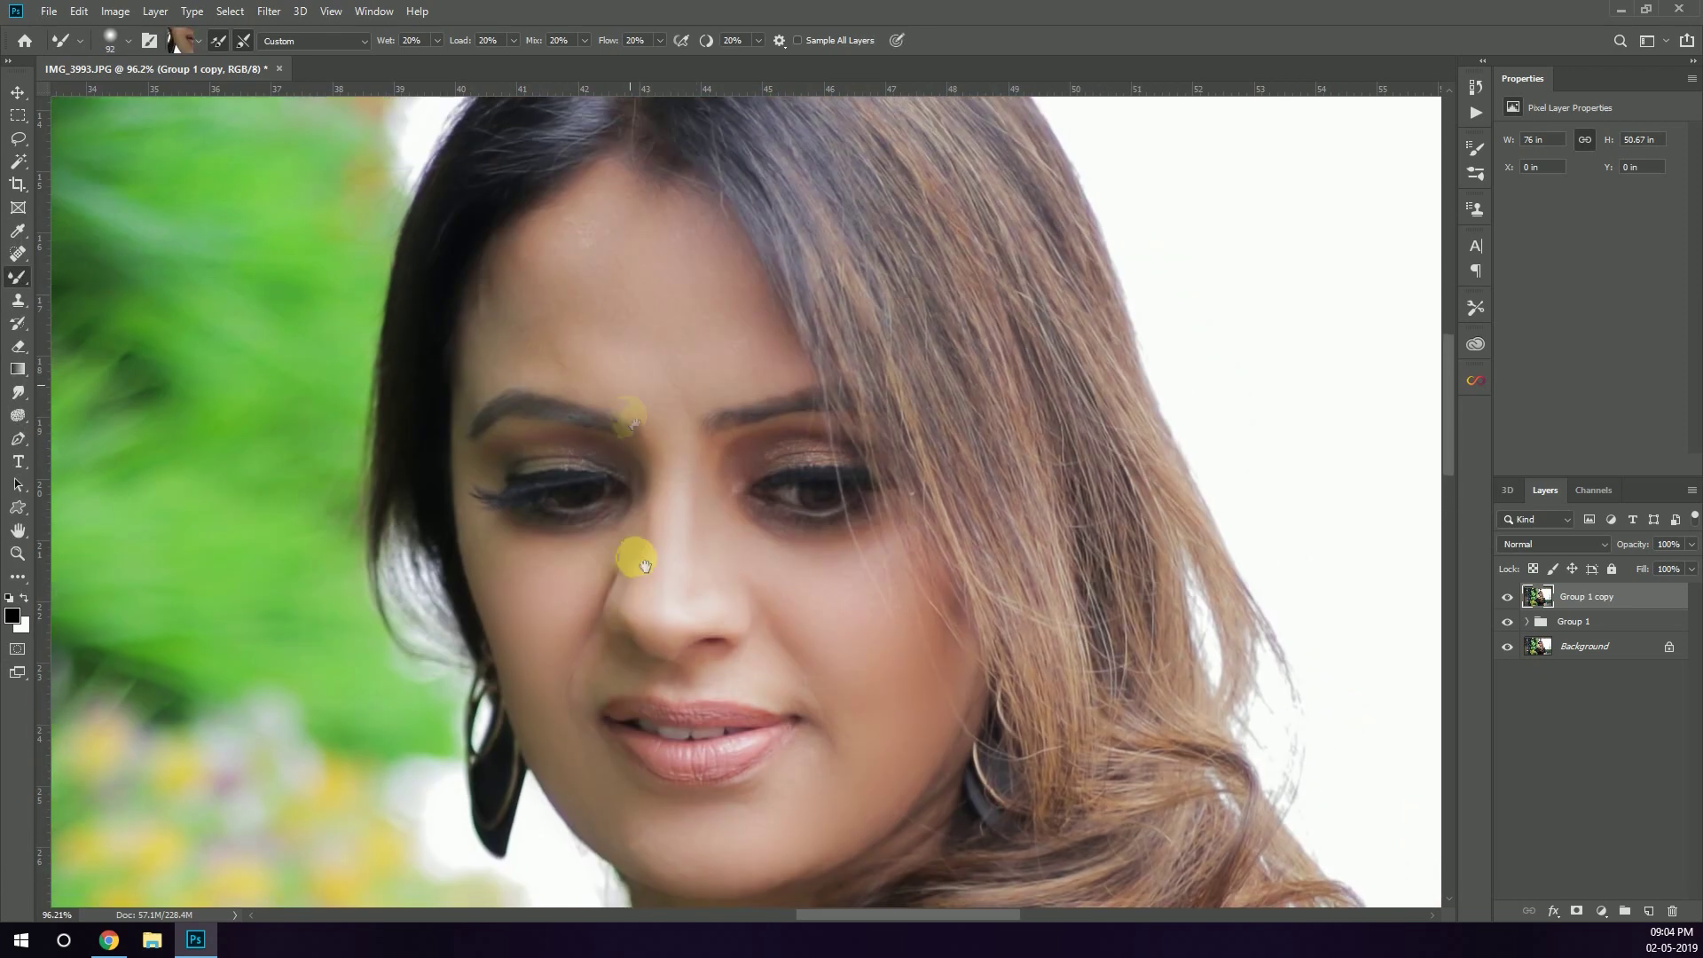
right_click(520, 342, "alt")
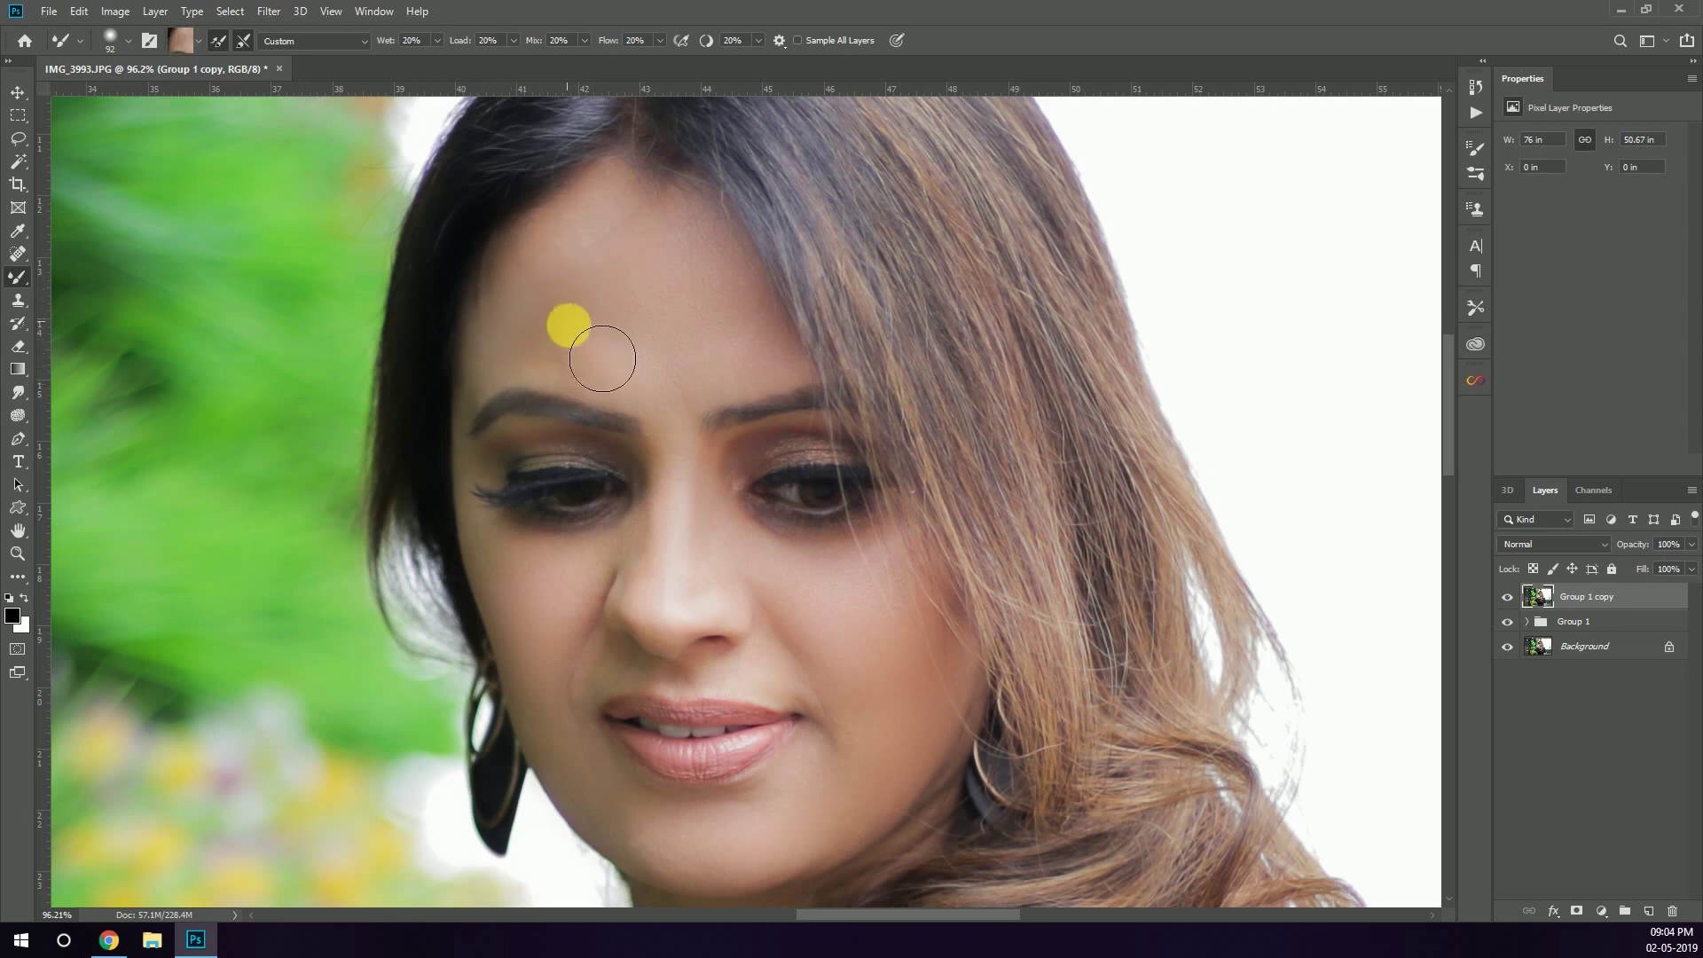
right_click(600, 303, "alt")
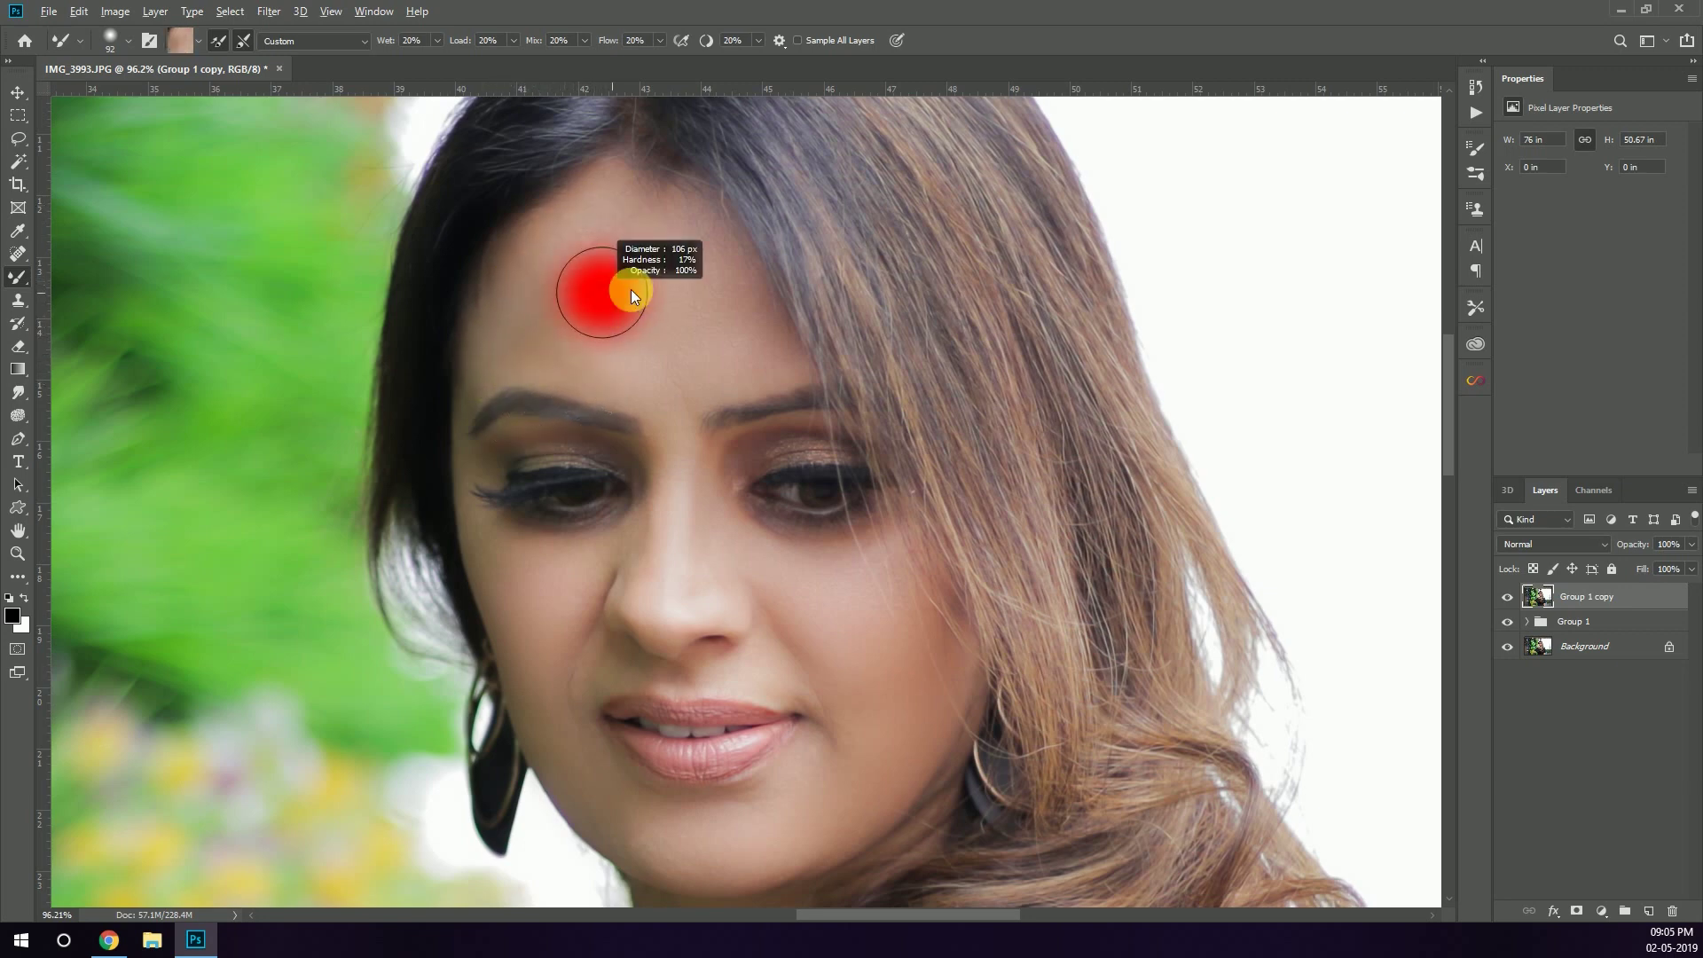
left_click_drag(610, 400, 675, 384)
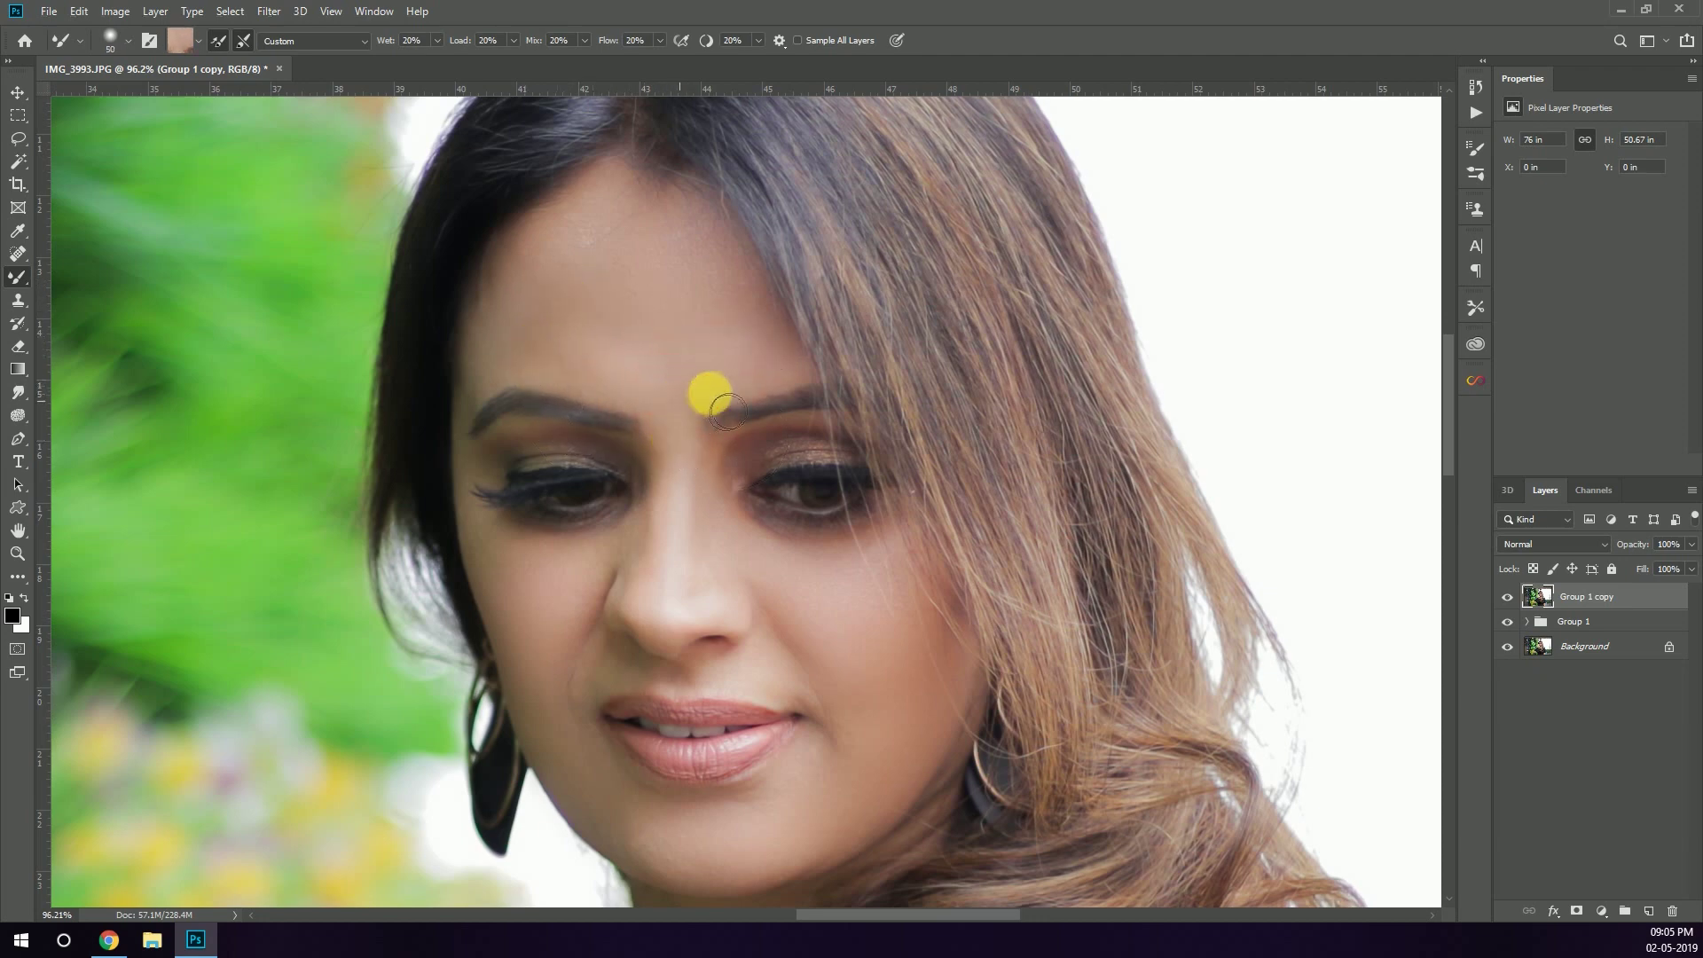
right_click(703, 327, "alt")
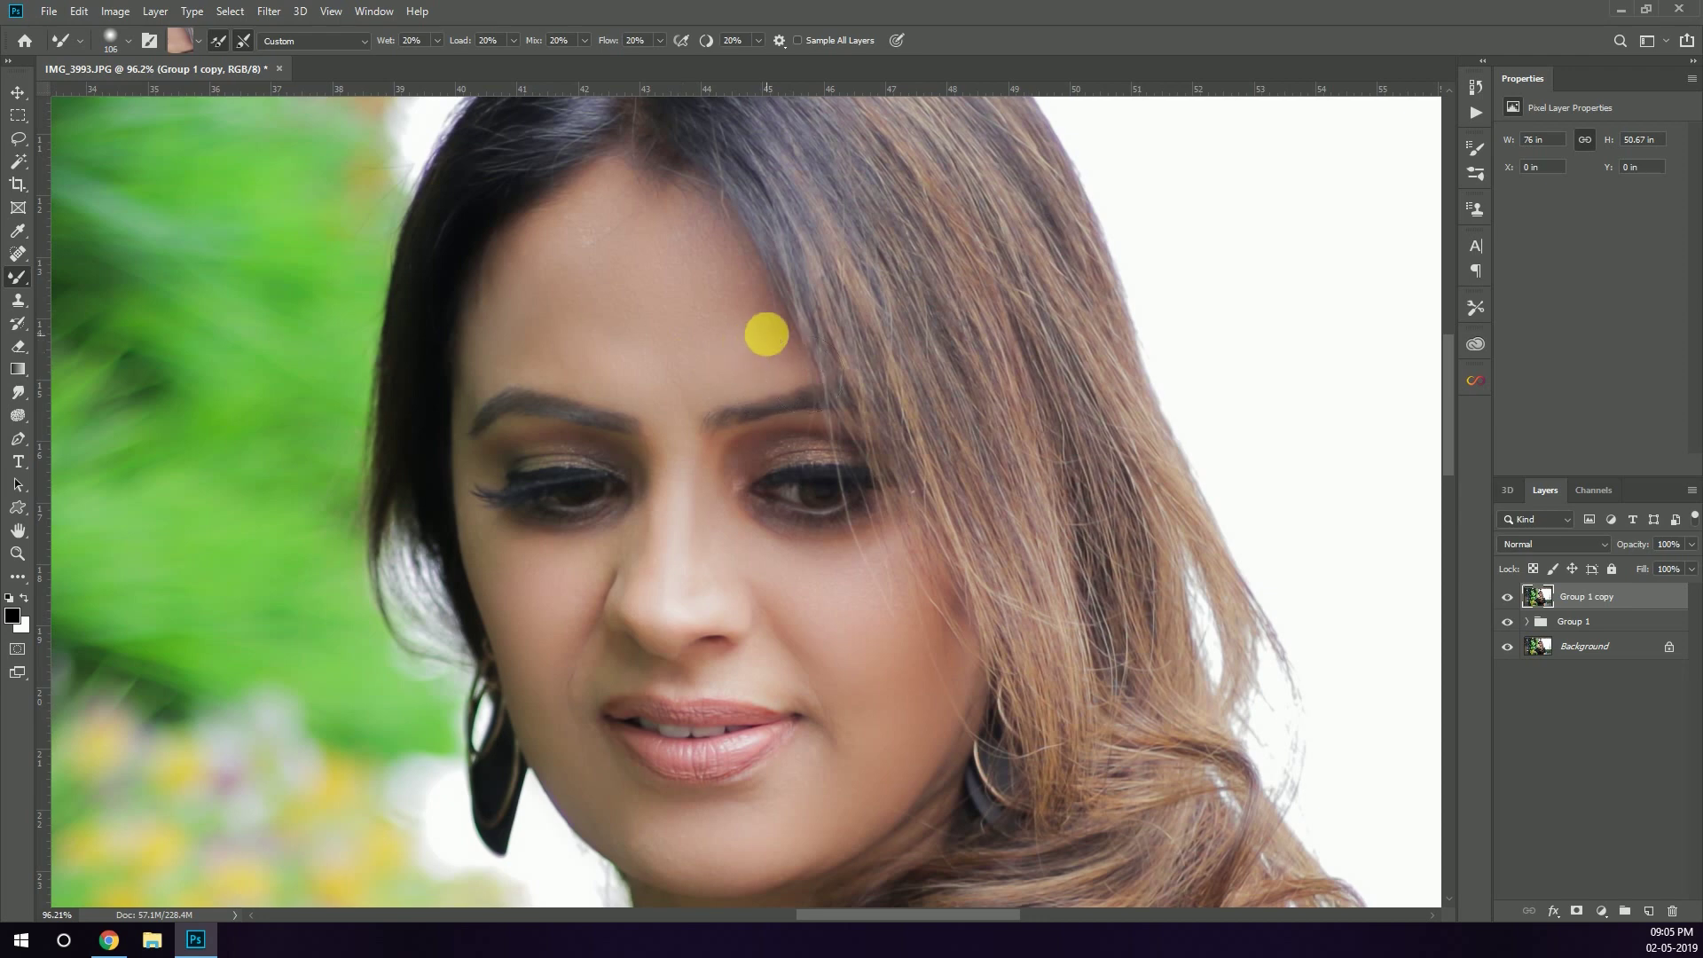
mouse_move(672, 306)
left_mouse_down()
mouse_move(668, 248)
mouse_move(521, 286)
left_mouse_up()
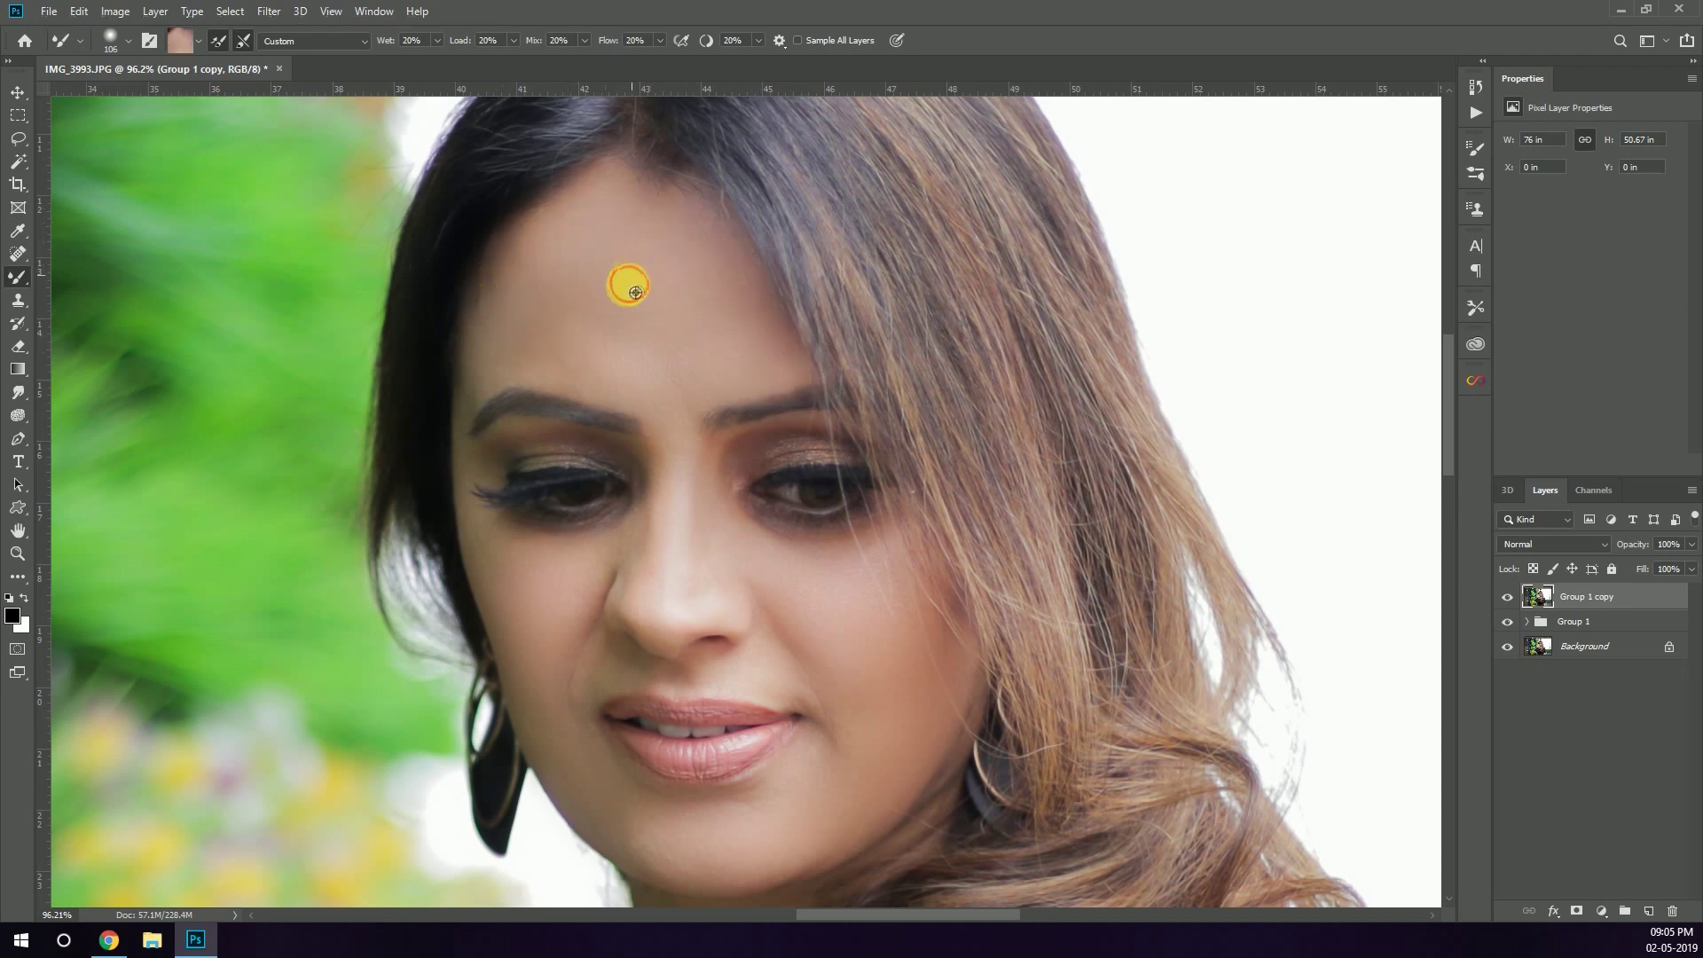
left_click_drag(635, 291, 521, 263)
Blend the brow and forehead skin again with a smaller mixer brush.
scroll(639, 227, "down", 5)
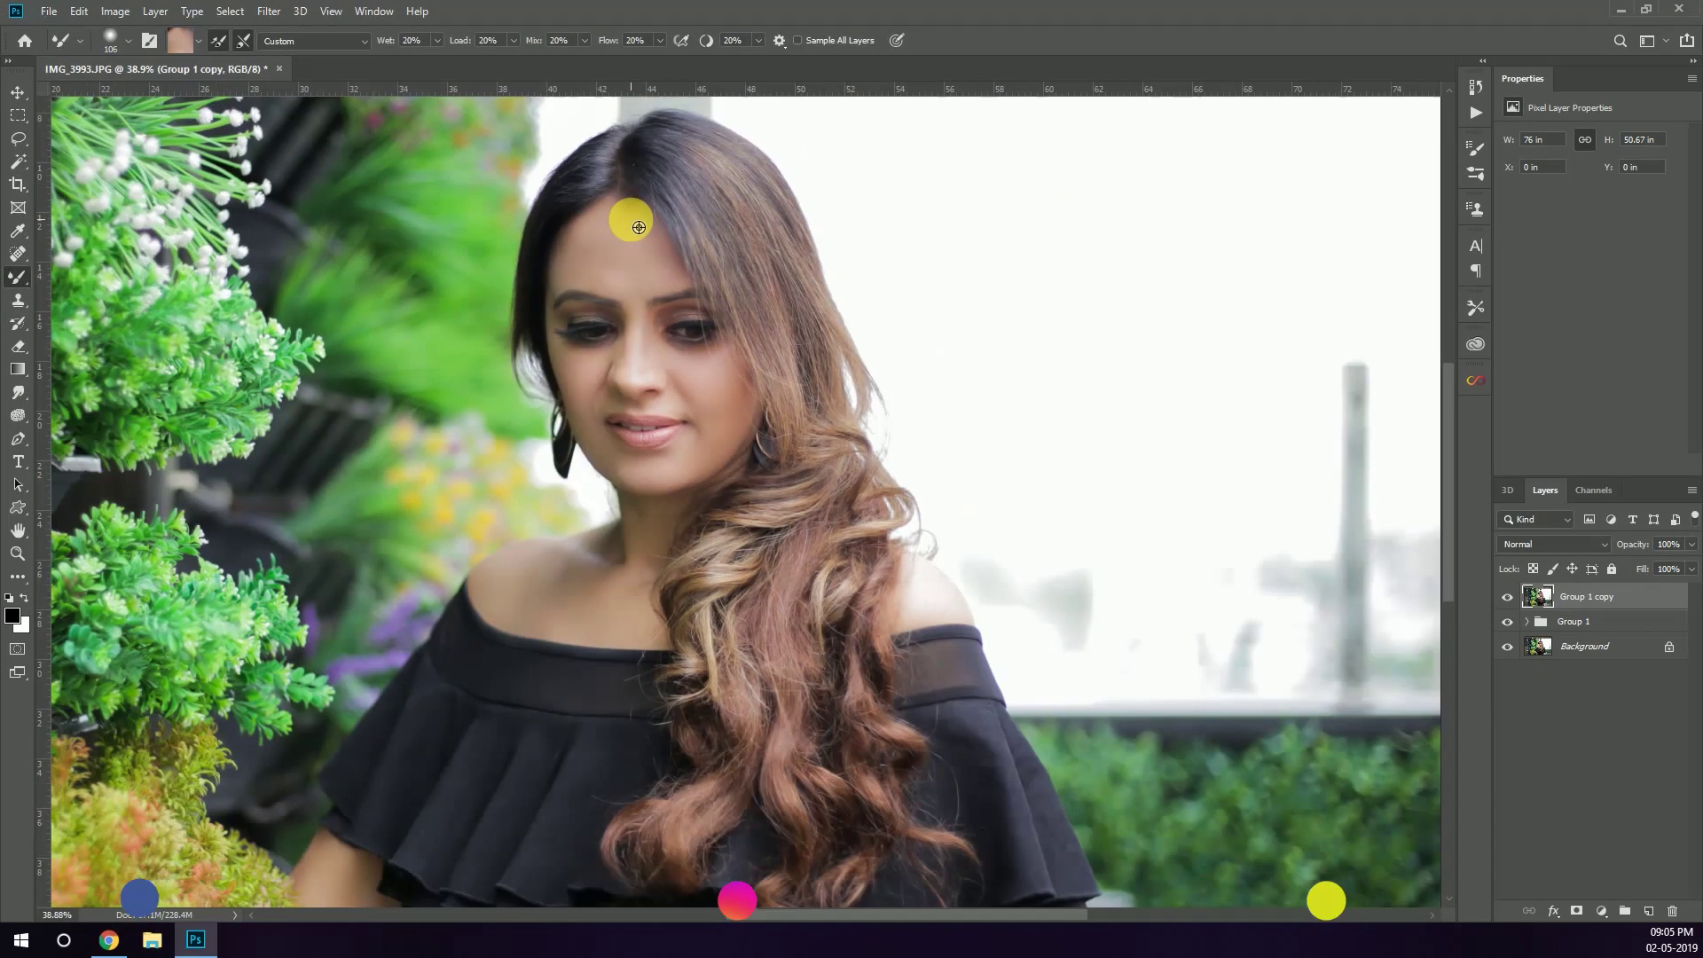
scroll(631, 228, "up", 2)
mouse_move(649, 341)
left_mouse_down()
mouse_move(595, 321)
mouse_move(662, 293)
left_mouse_up()
right_click(587, 313, "alt")
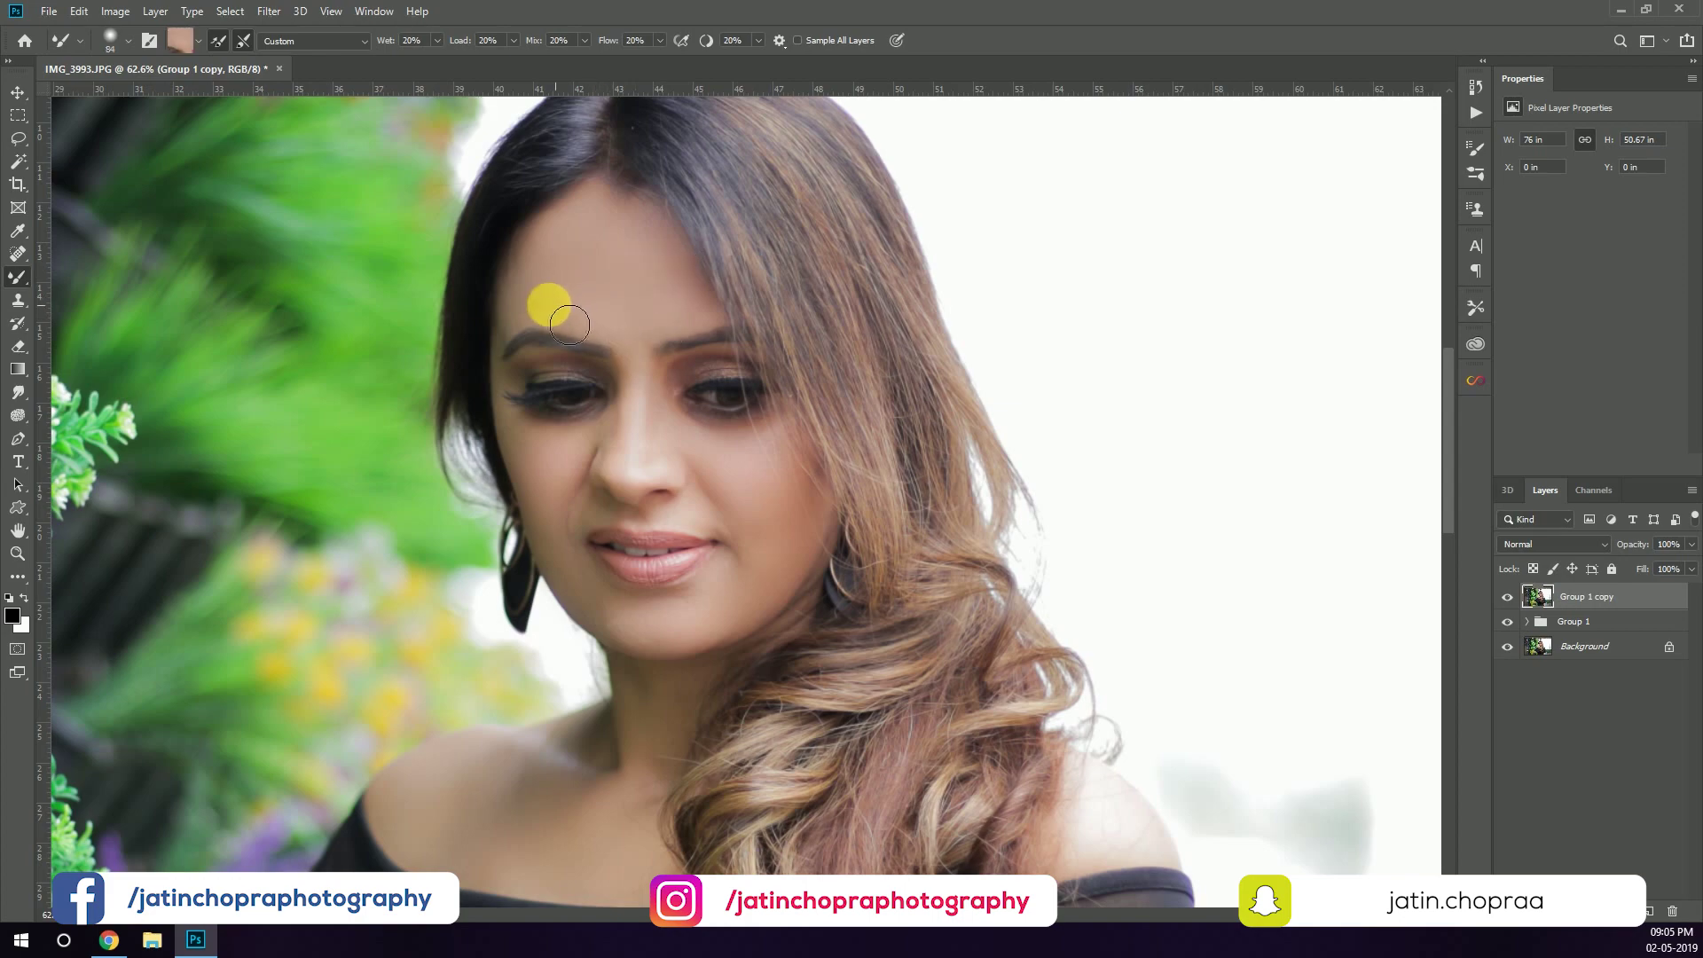
left_click_drag(536, 346, 656, 158)
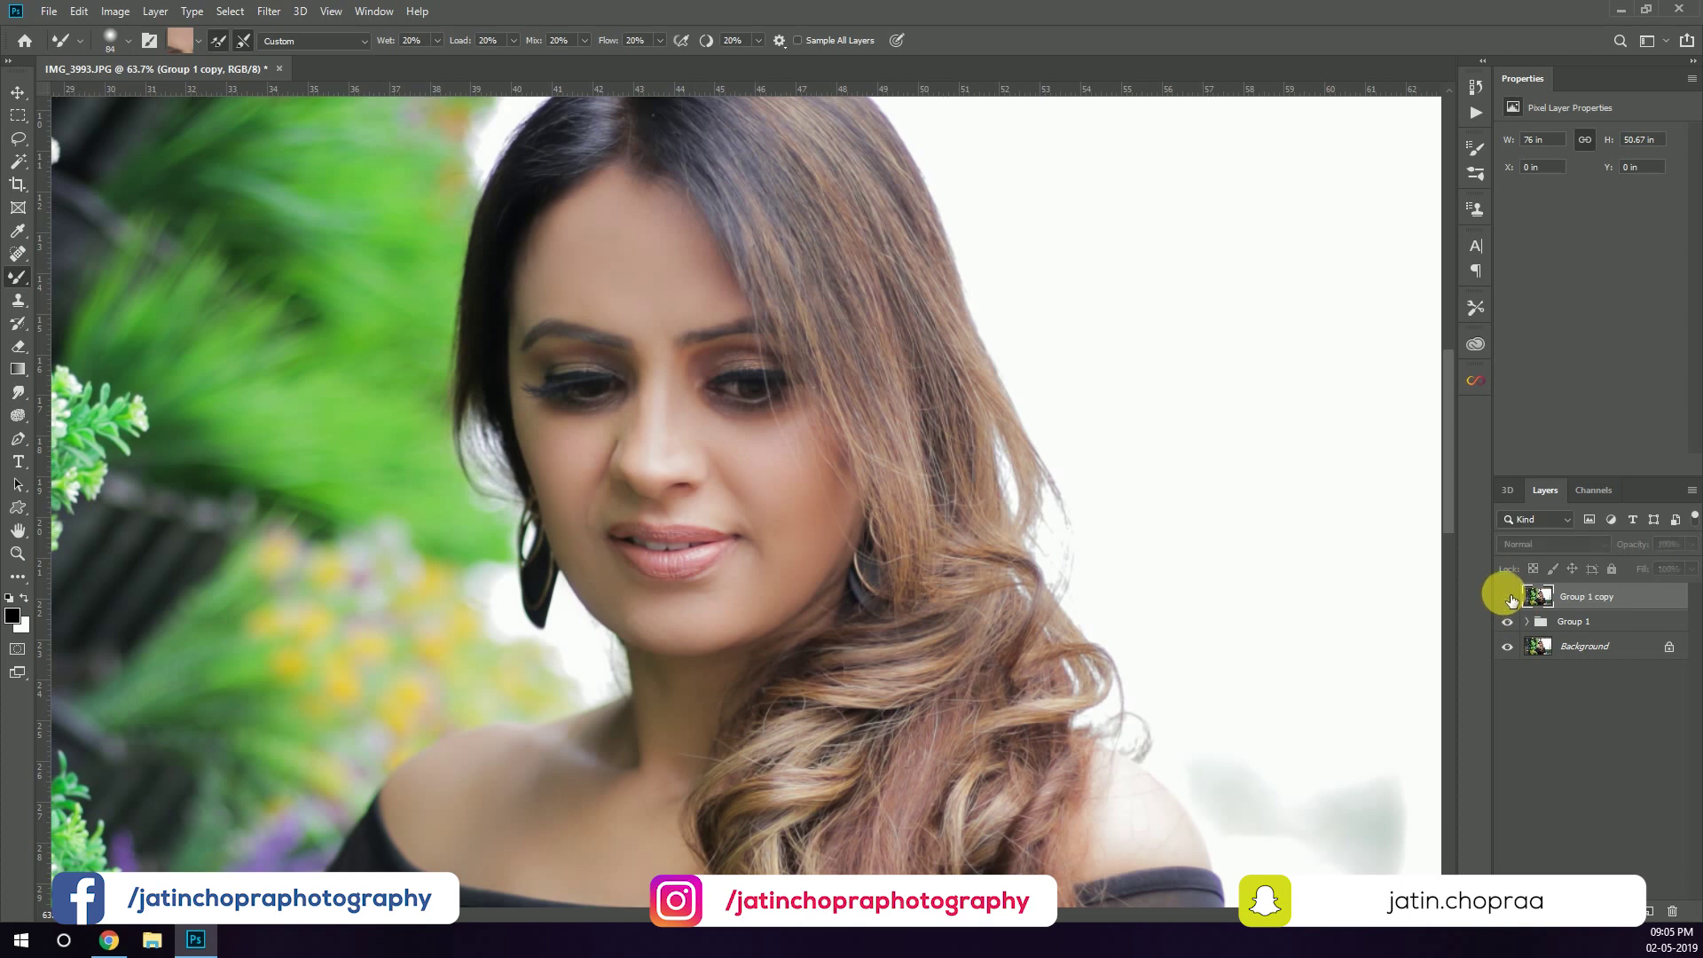
key("e")
right_click(681, 370, "alt")
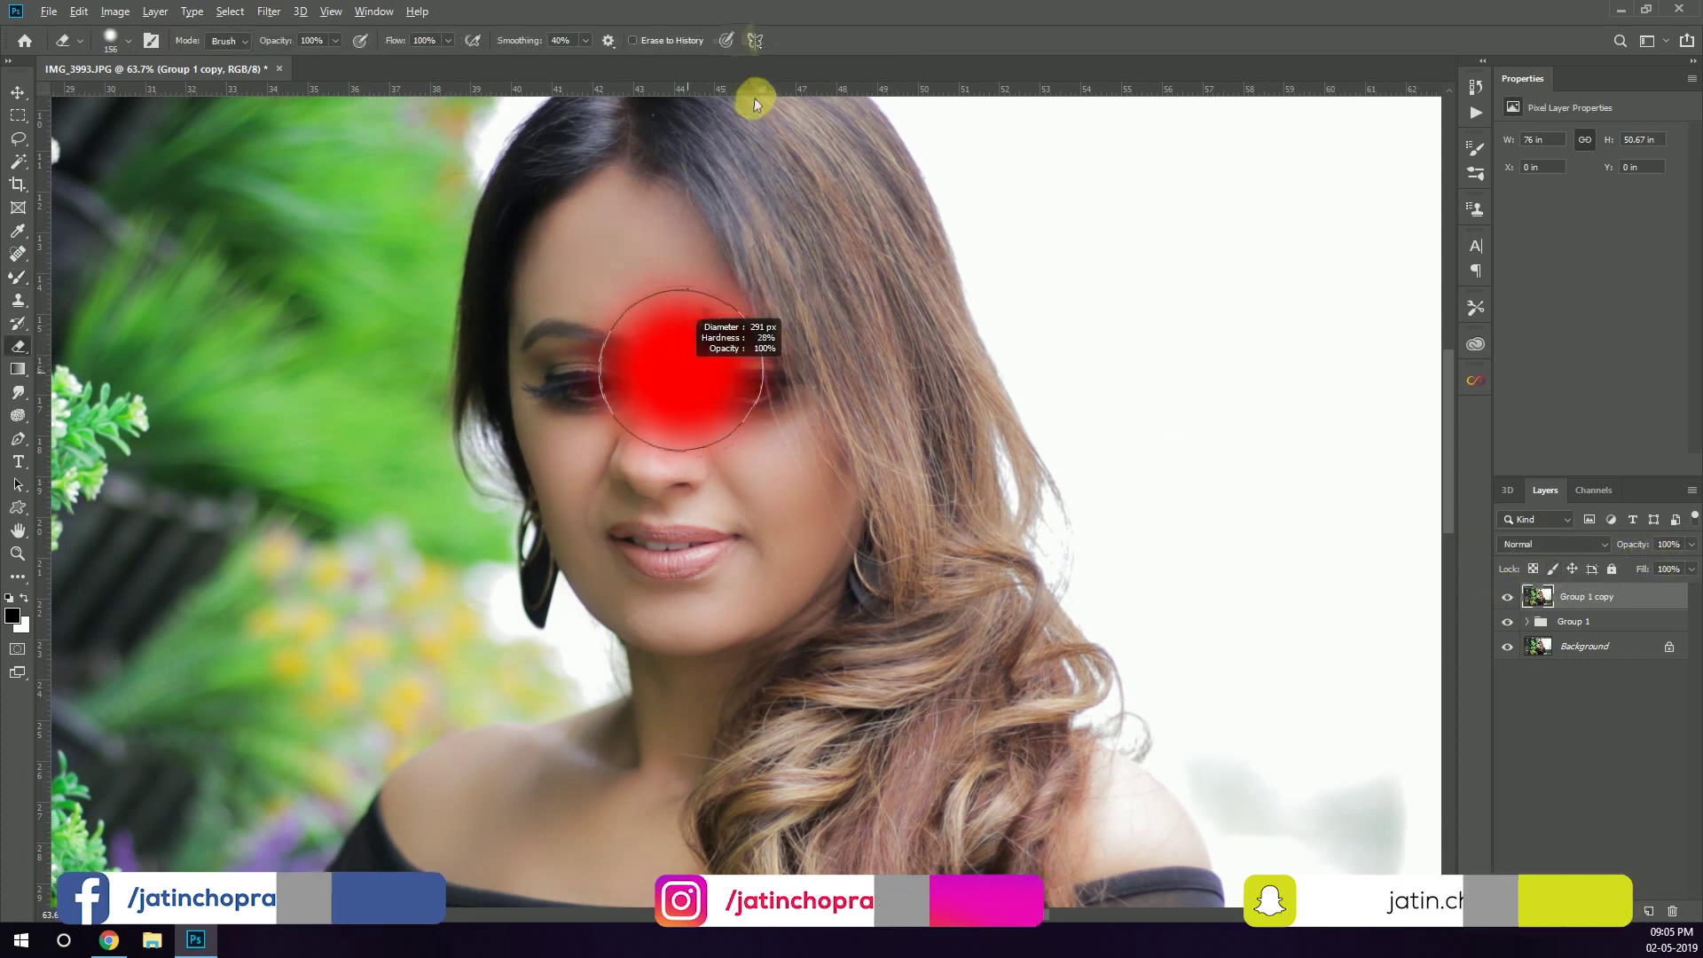
Set a large, lower-opacity eraser, then stamp all visible layers into new Layer 1.
left_click_drag(293, 41, 271, 42)
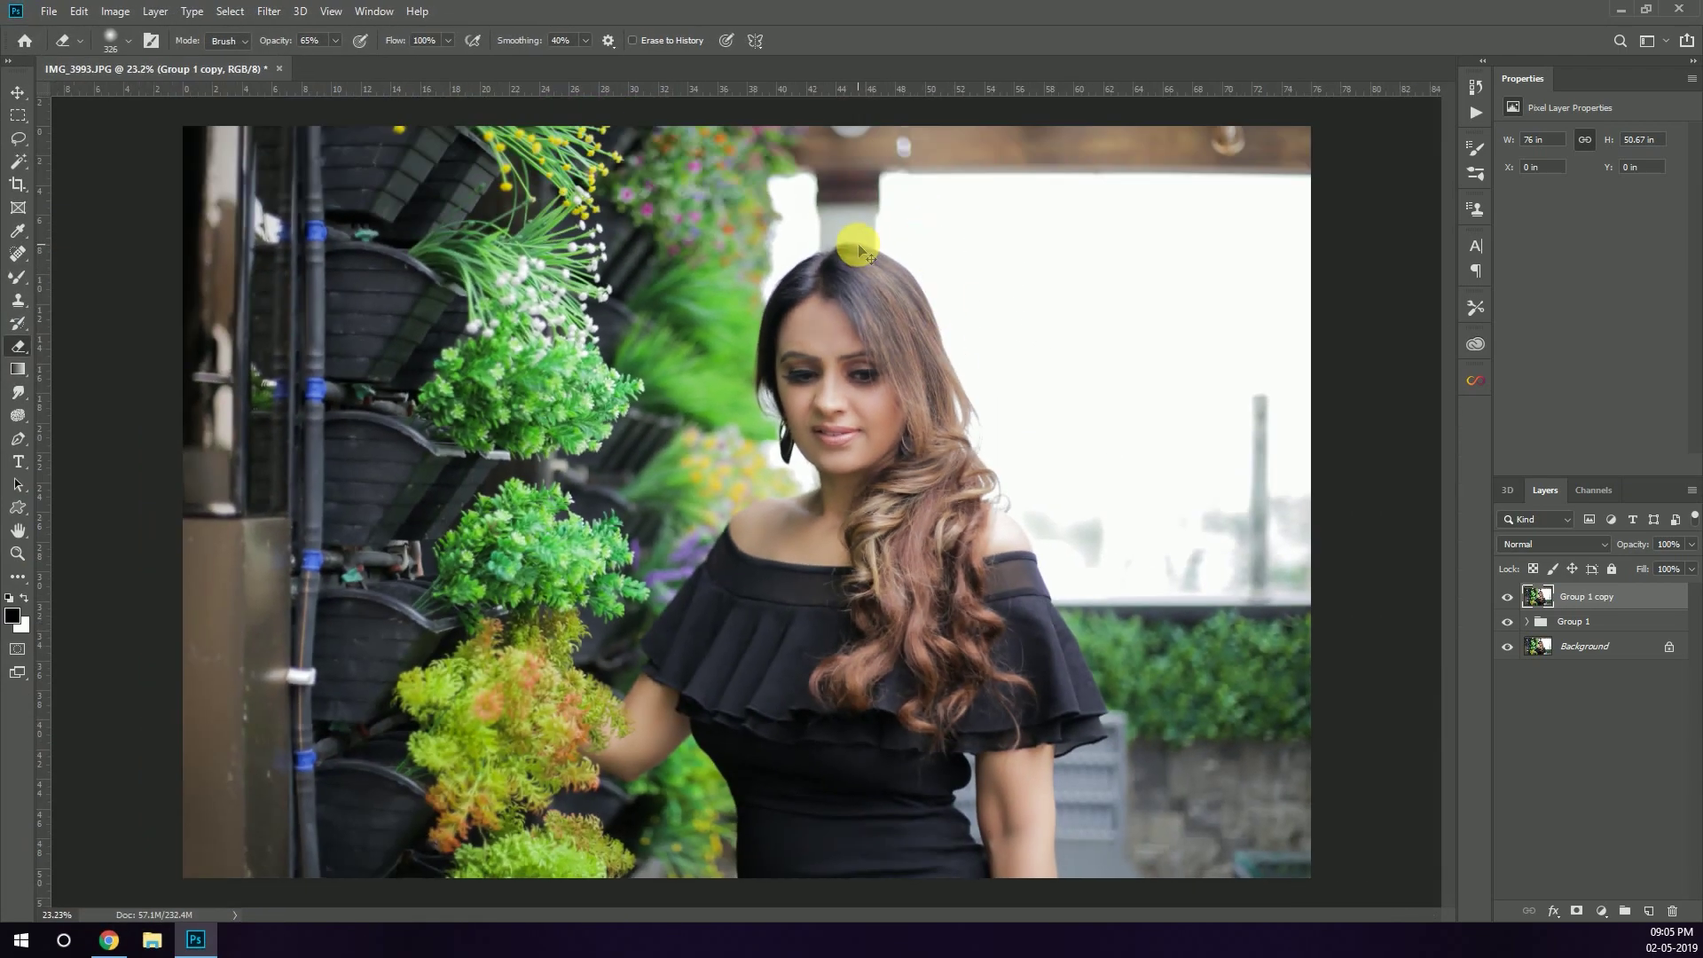
scroll(859, 252, "up", 2)
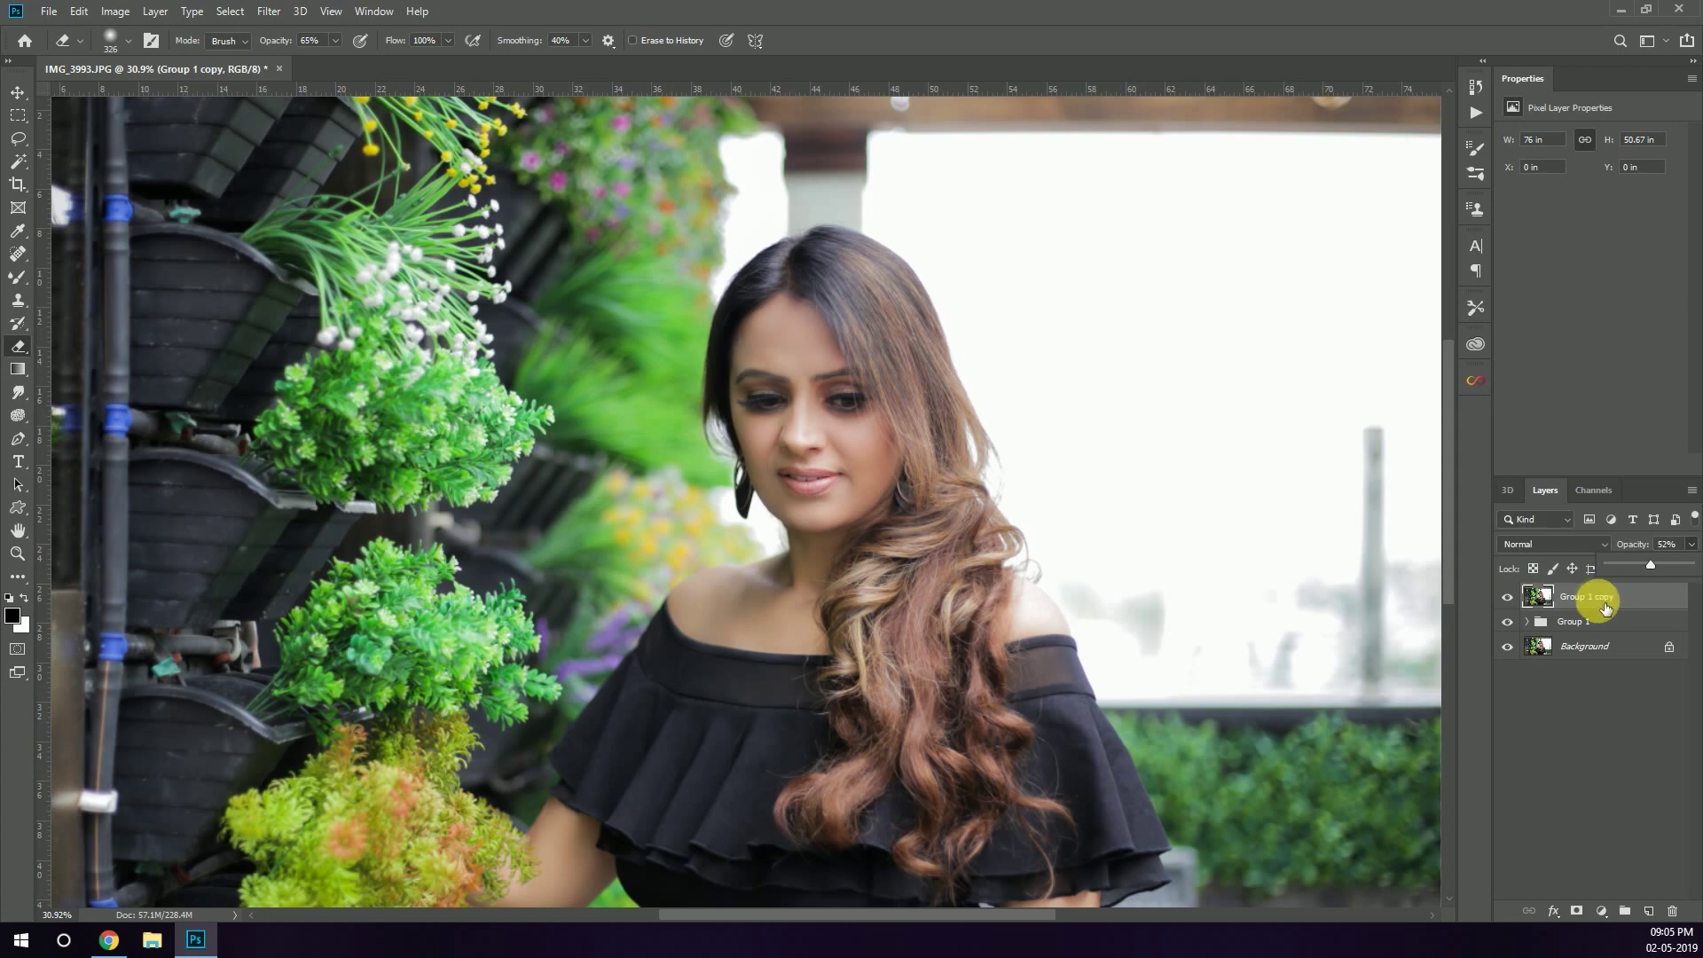
key("ctrl+shift+alt+e")
Fit the image in the window, then zoom in close on the woman's face.
key("z")
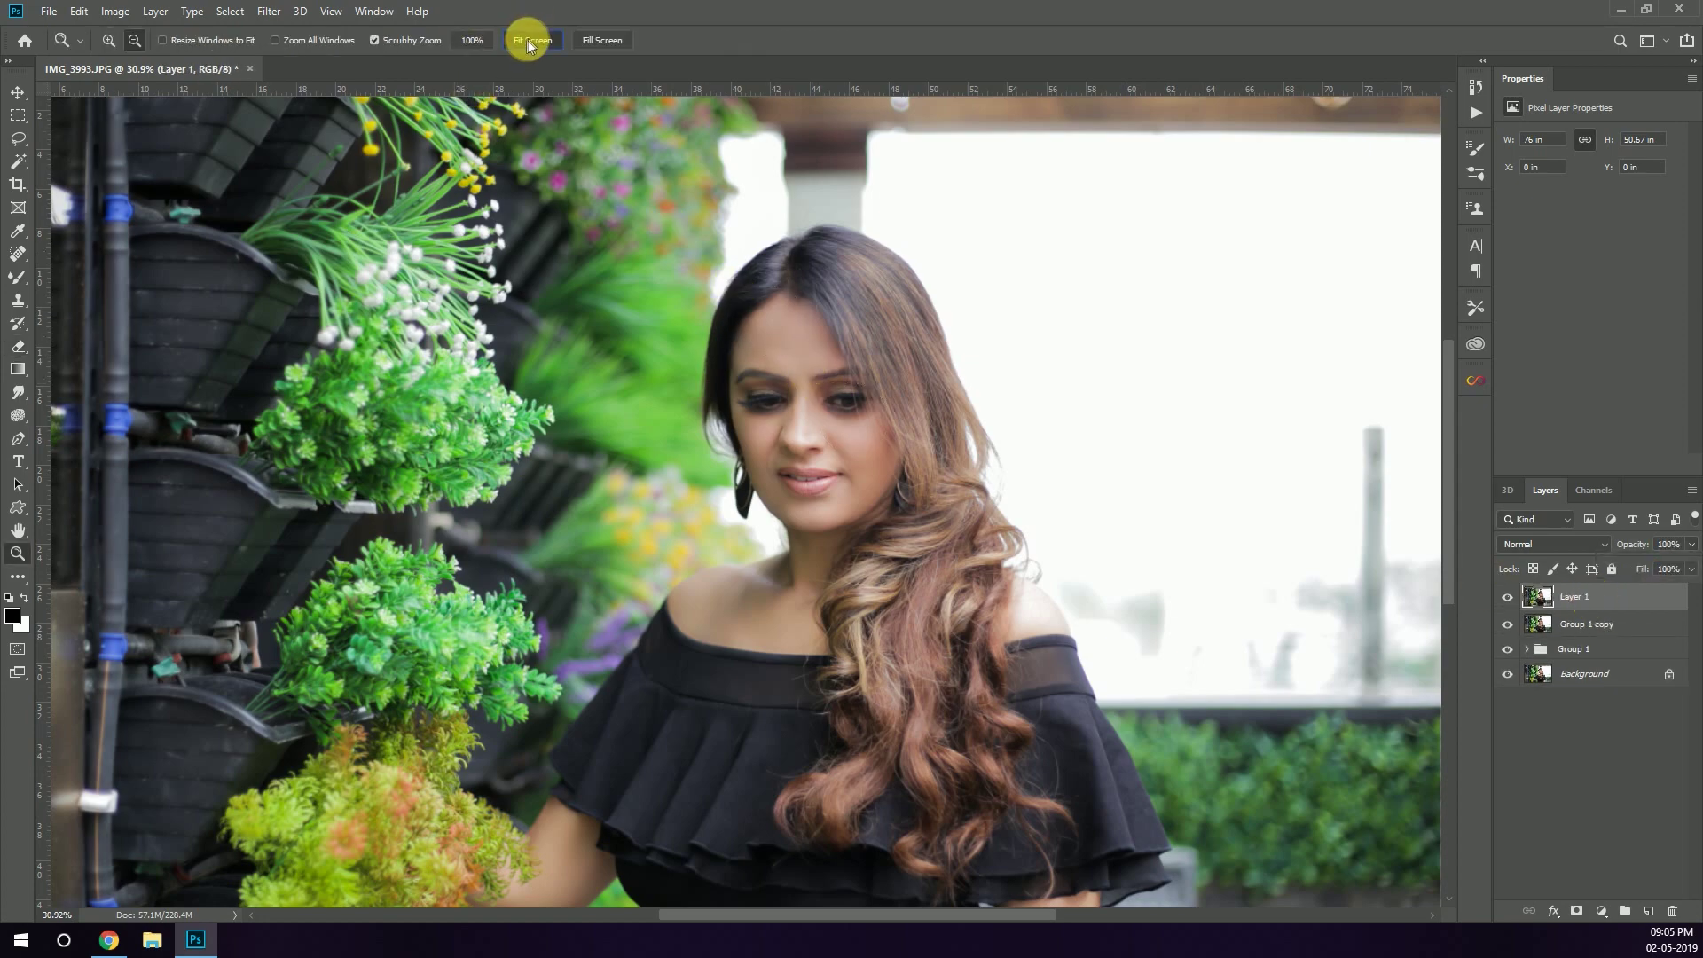
left_click(528, 45)
left_click(666, 583)
mouse_move(665, 583)
left_mouse_down()
mouse_move(867, 395)
mouse_move(905, 331)
mouse_move(459, 479)
mouse_move(552, 402)
left_mouse_up()
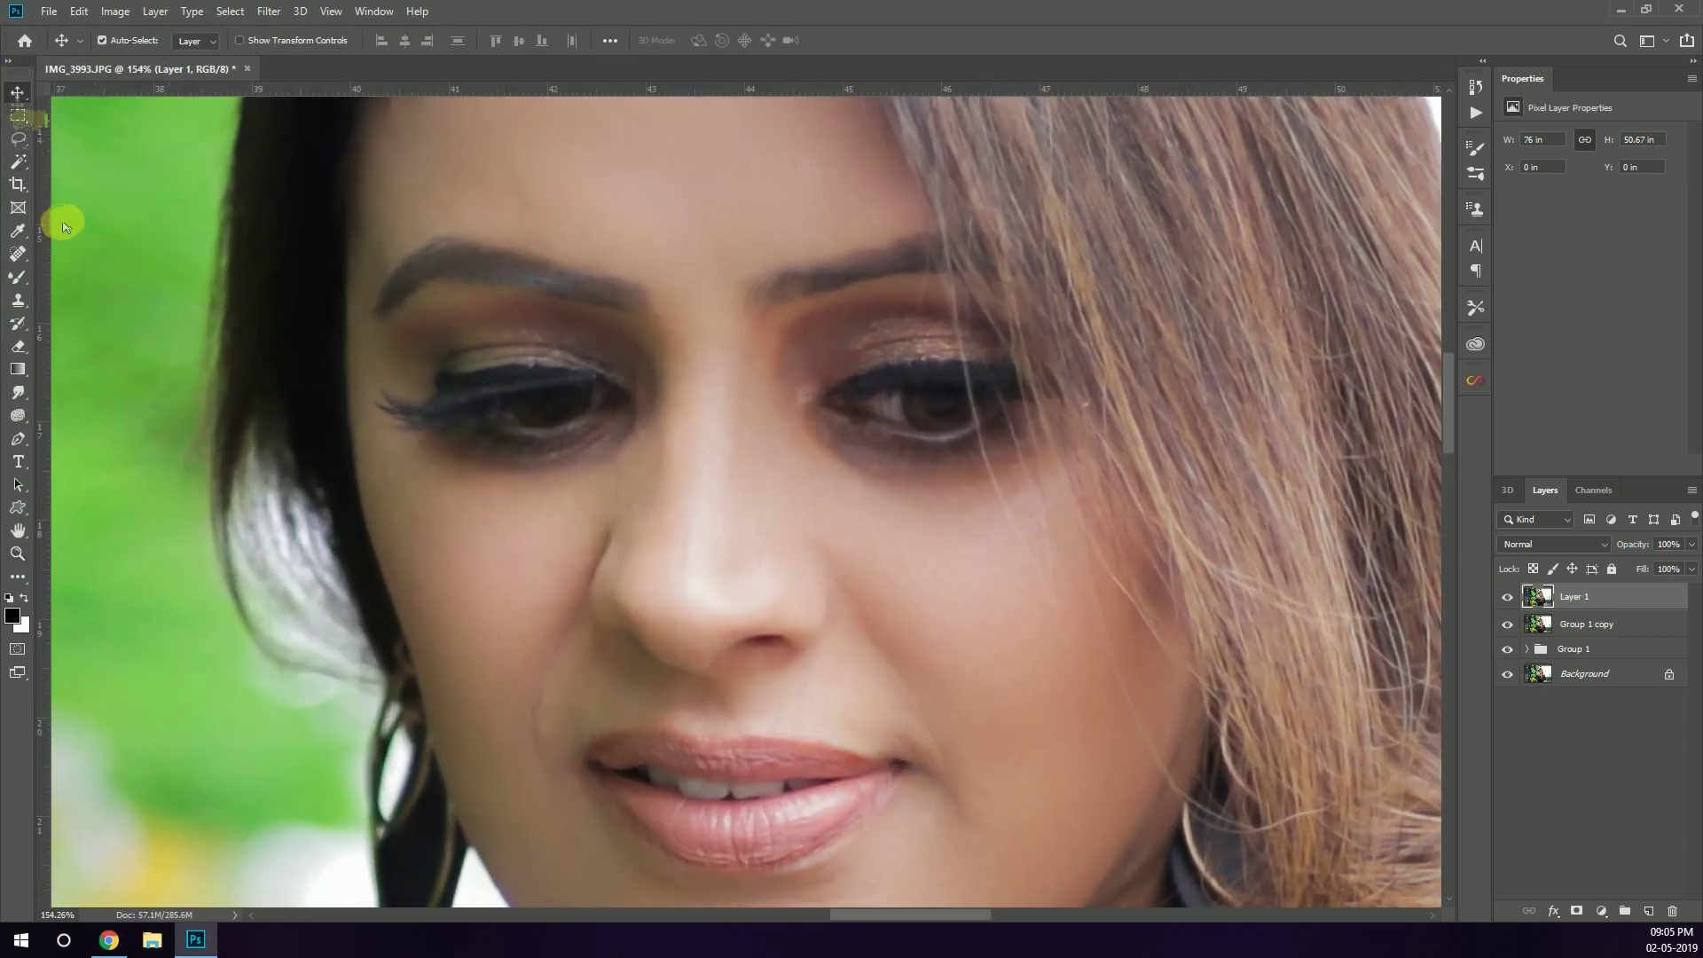
With the Sharpen tool, sharpen the lower eyelid, lashes and both eyebrows.
left_click(24, 412)
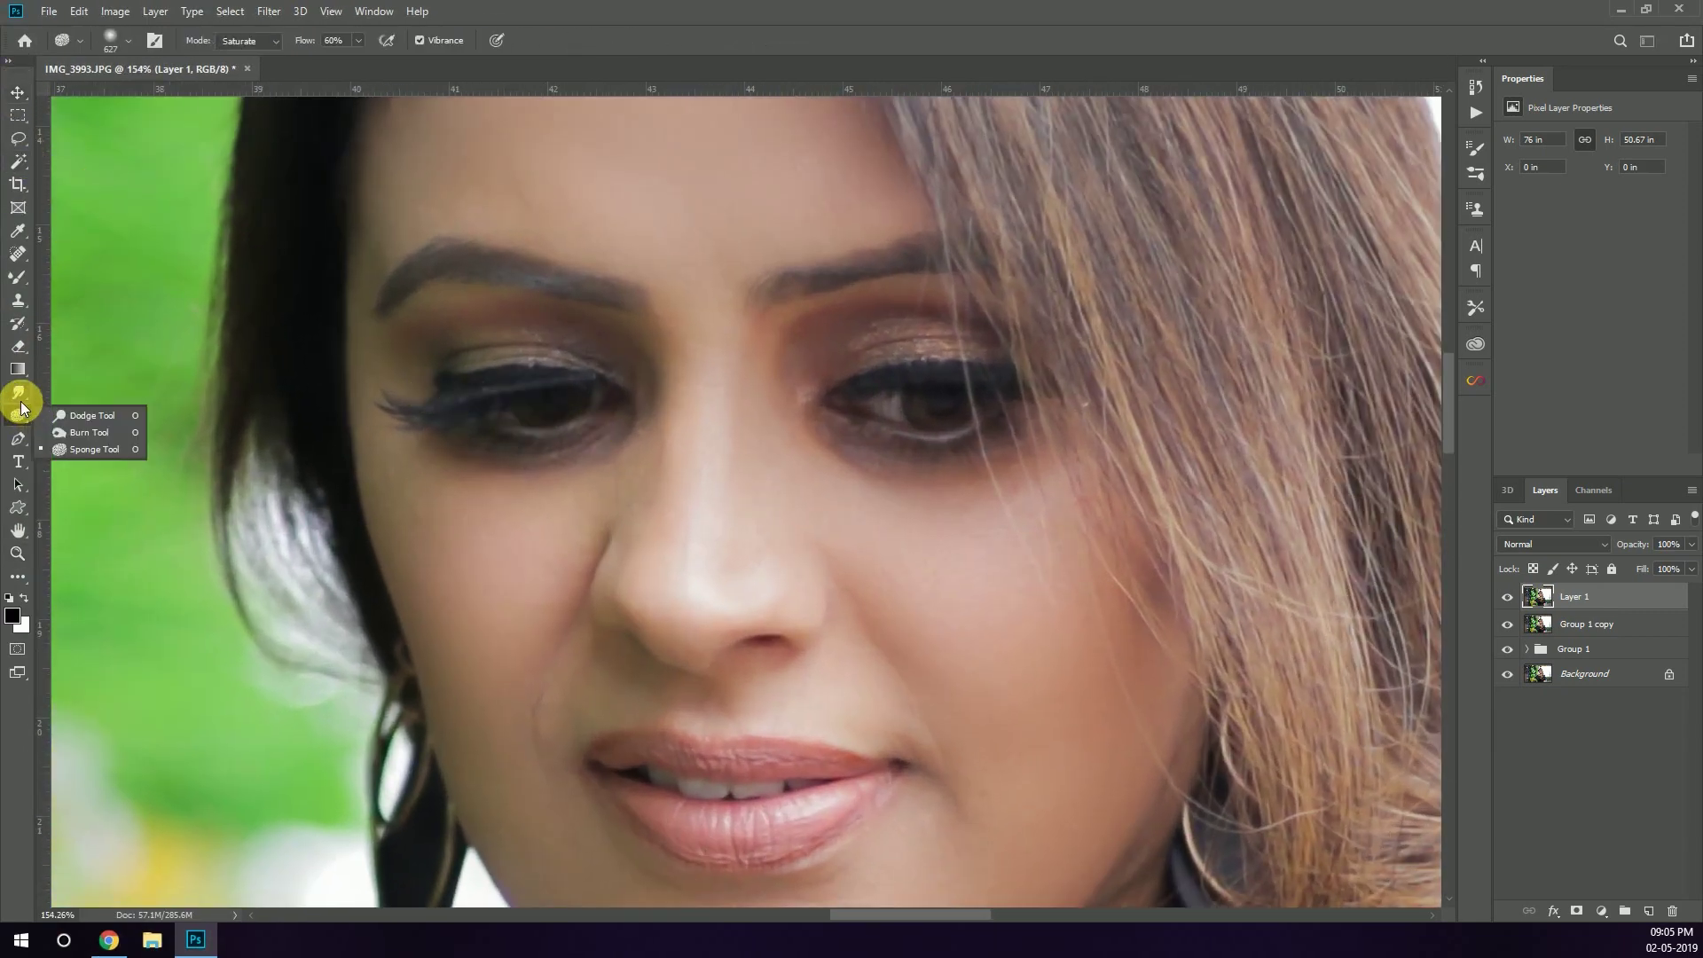
left_click(17, 391)
left_click(84, 408)
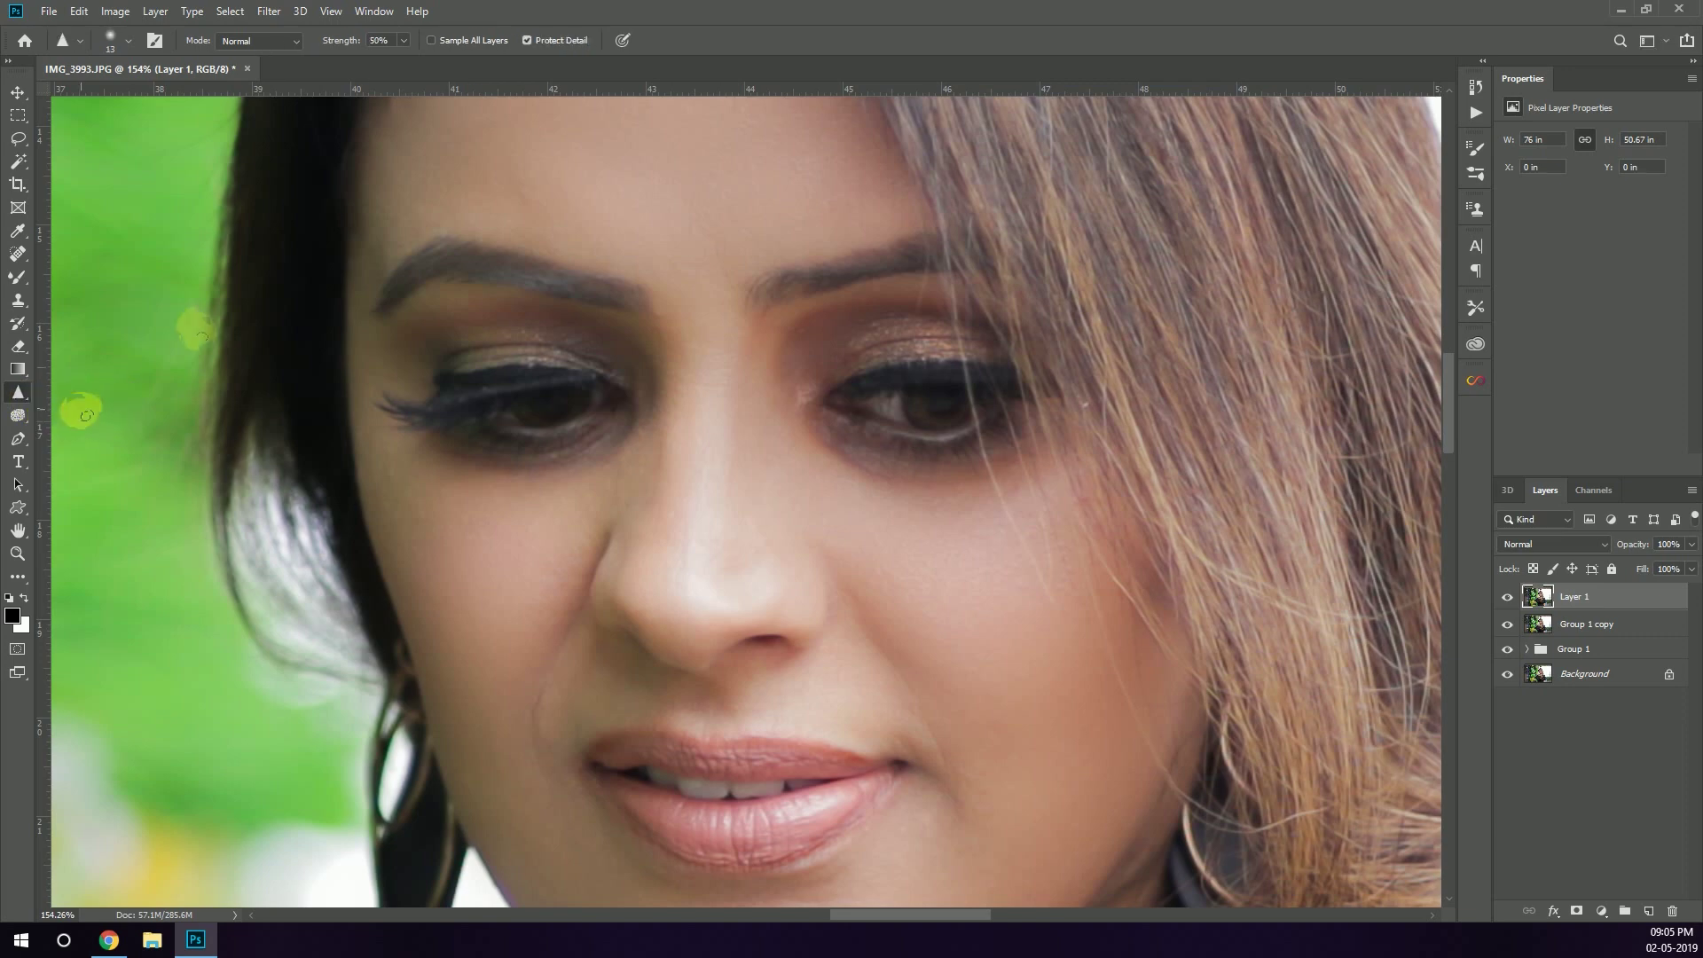
mouse_move(487, 418)
left_mouse_down()
mouse_move(479, 441)
mouse_move(1055, 428)
mouse_move(896, 428)
mouse_move(922, 441)
mouse_move(557, 403)
mouse_move(577, 426)
mouse_move(476, 425)
mouse_move(643, 410)
mouse_move(635, 289)
mouse_move(596, 303)
mouse_move(407, 280)
left_mouse_up()
left_click(849, 240)
left_click_drag(799, 296, 994, 240)
Sharpen the lips and chin, resize the brush, and add a new empty layer above Layer 1.
scroll(808, 293, "down", 3)
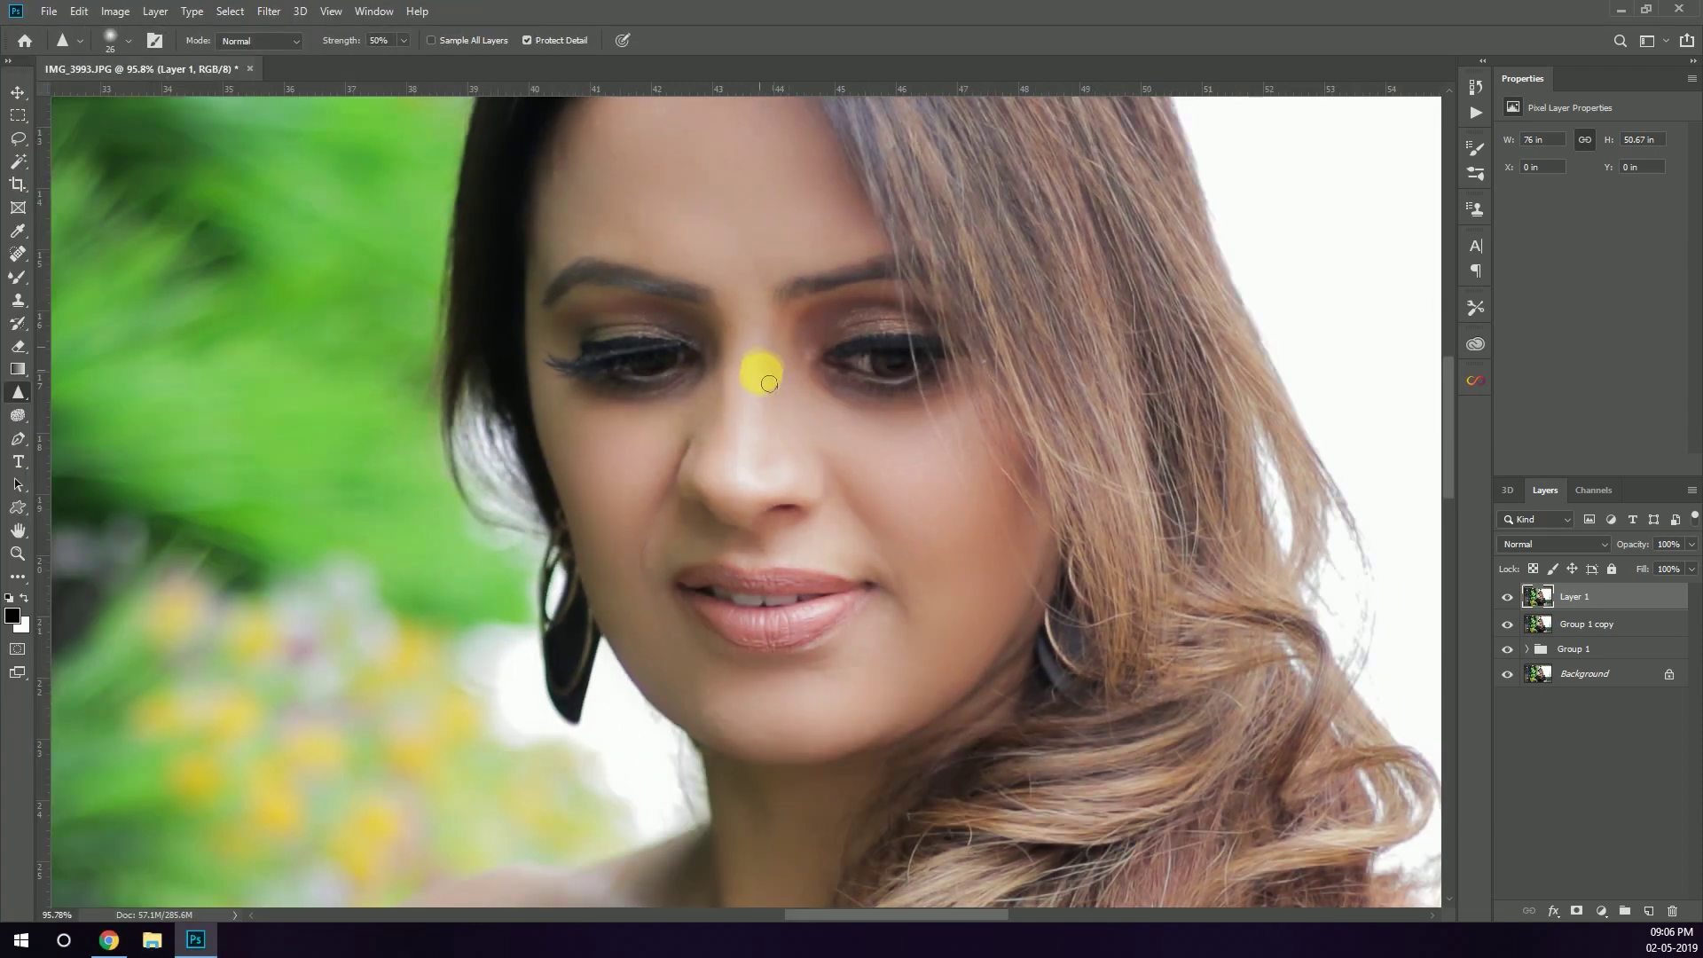
scroll(1019, 479, "down", 2)
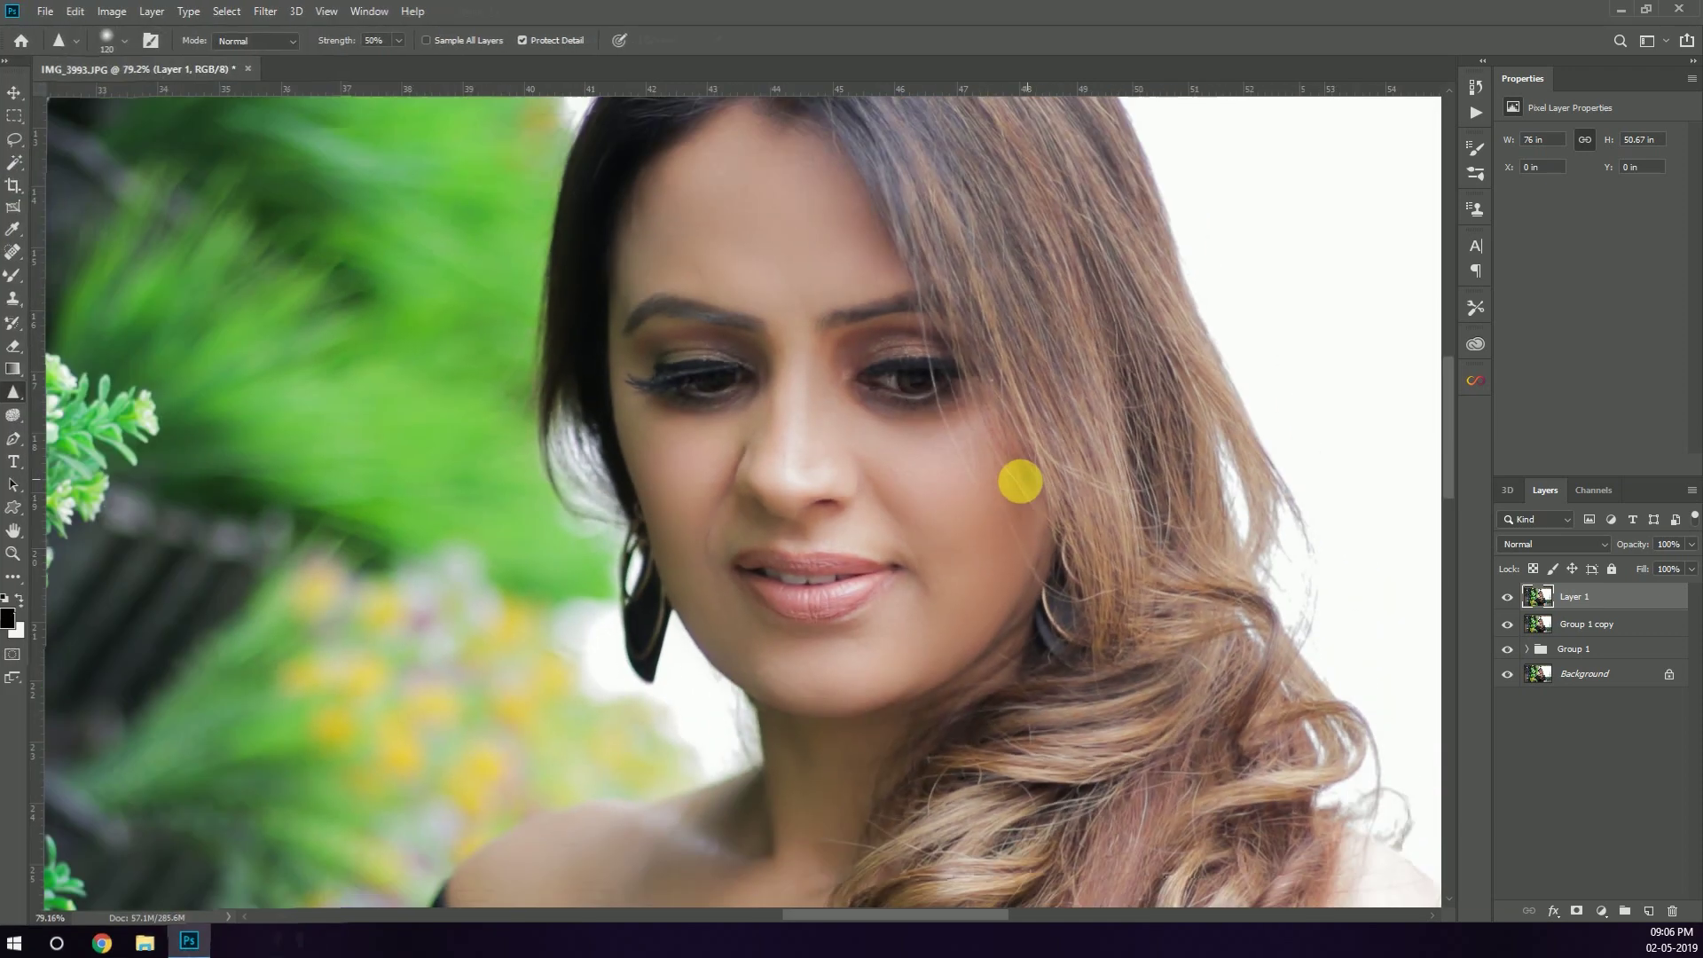
left_click_drag(770, 536, 759, 551)
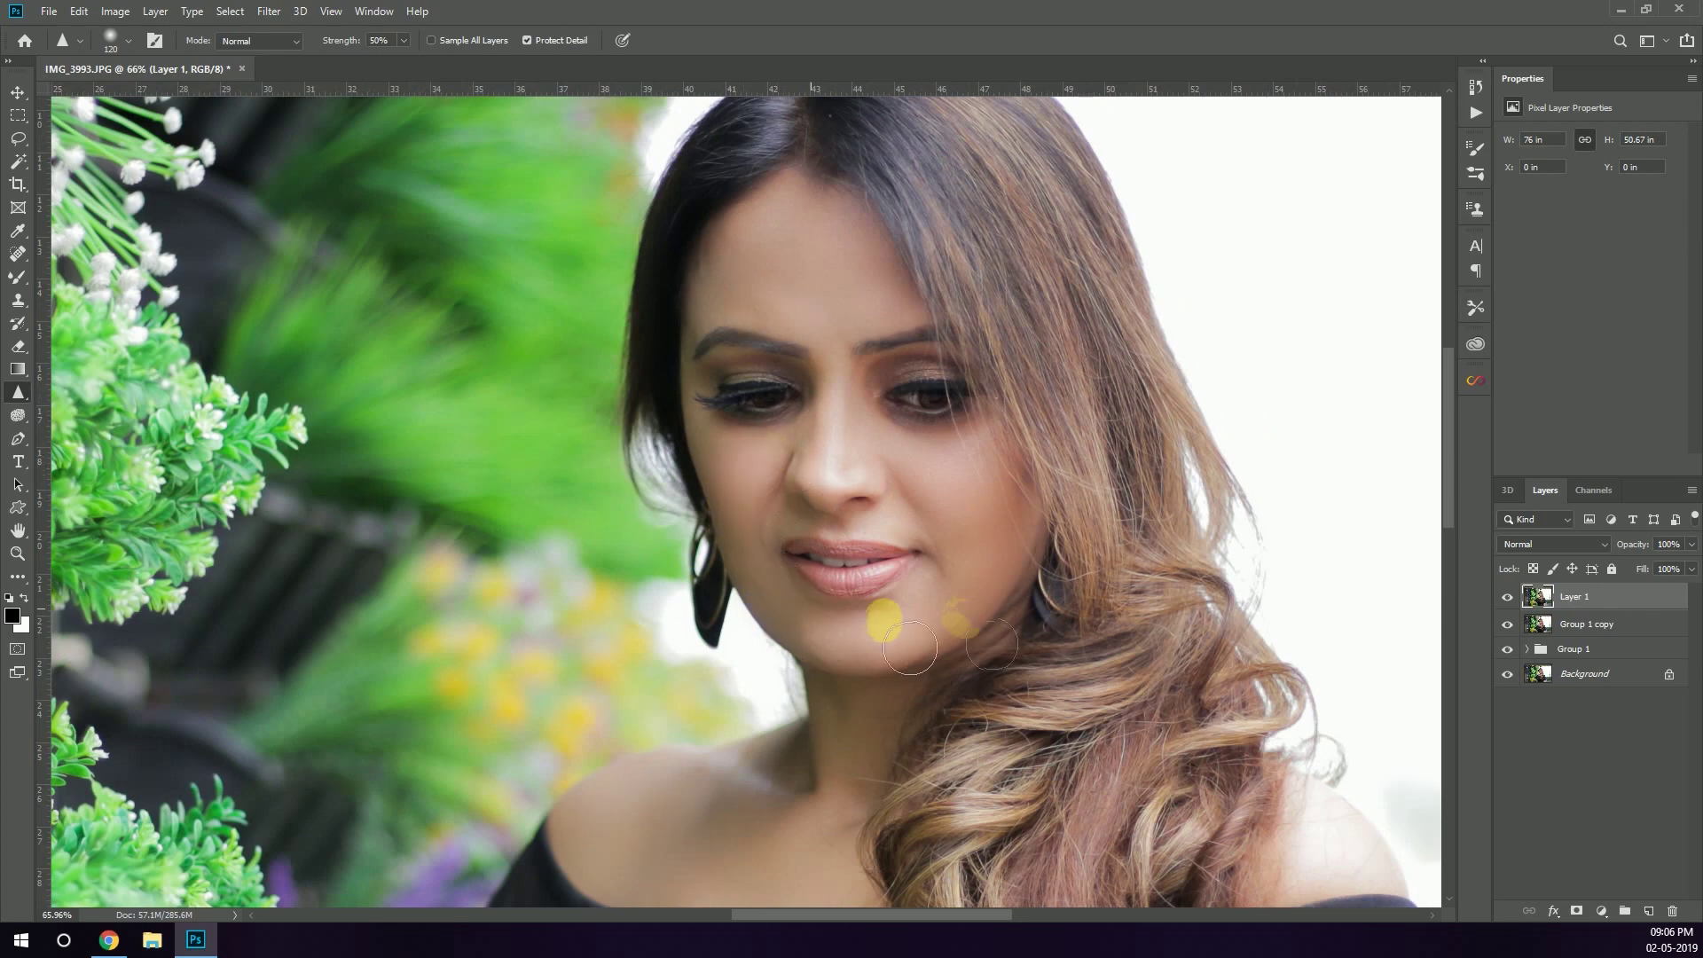
scroll(967, 434, "down", 1)
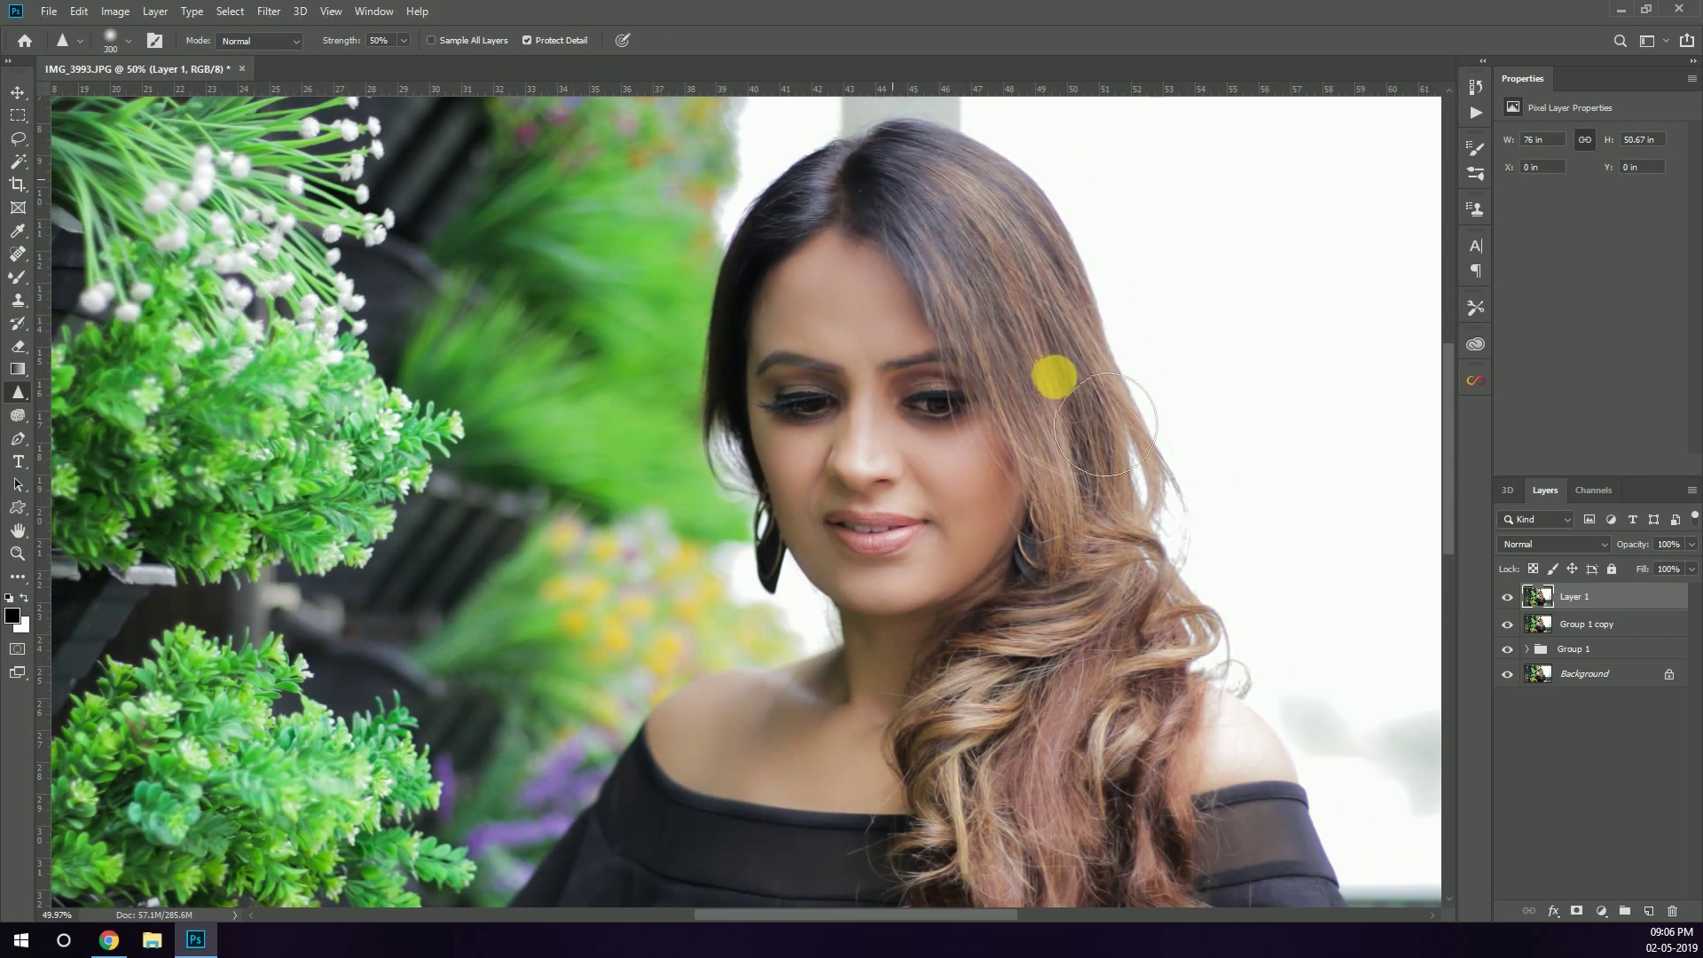
left_click_drag(781, 354, 851, 320)
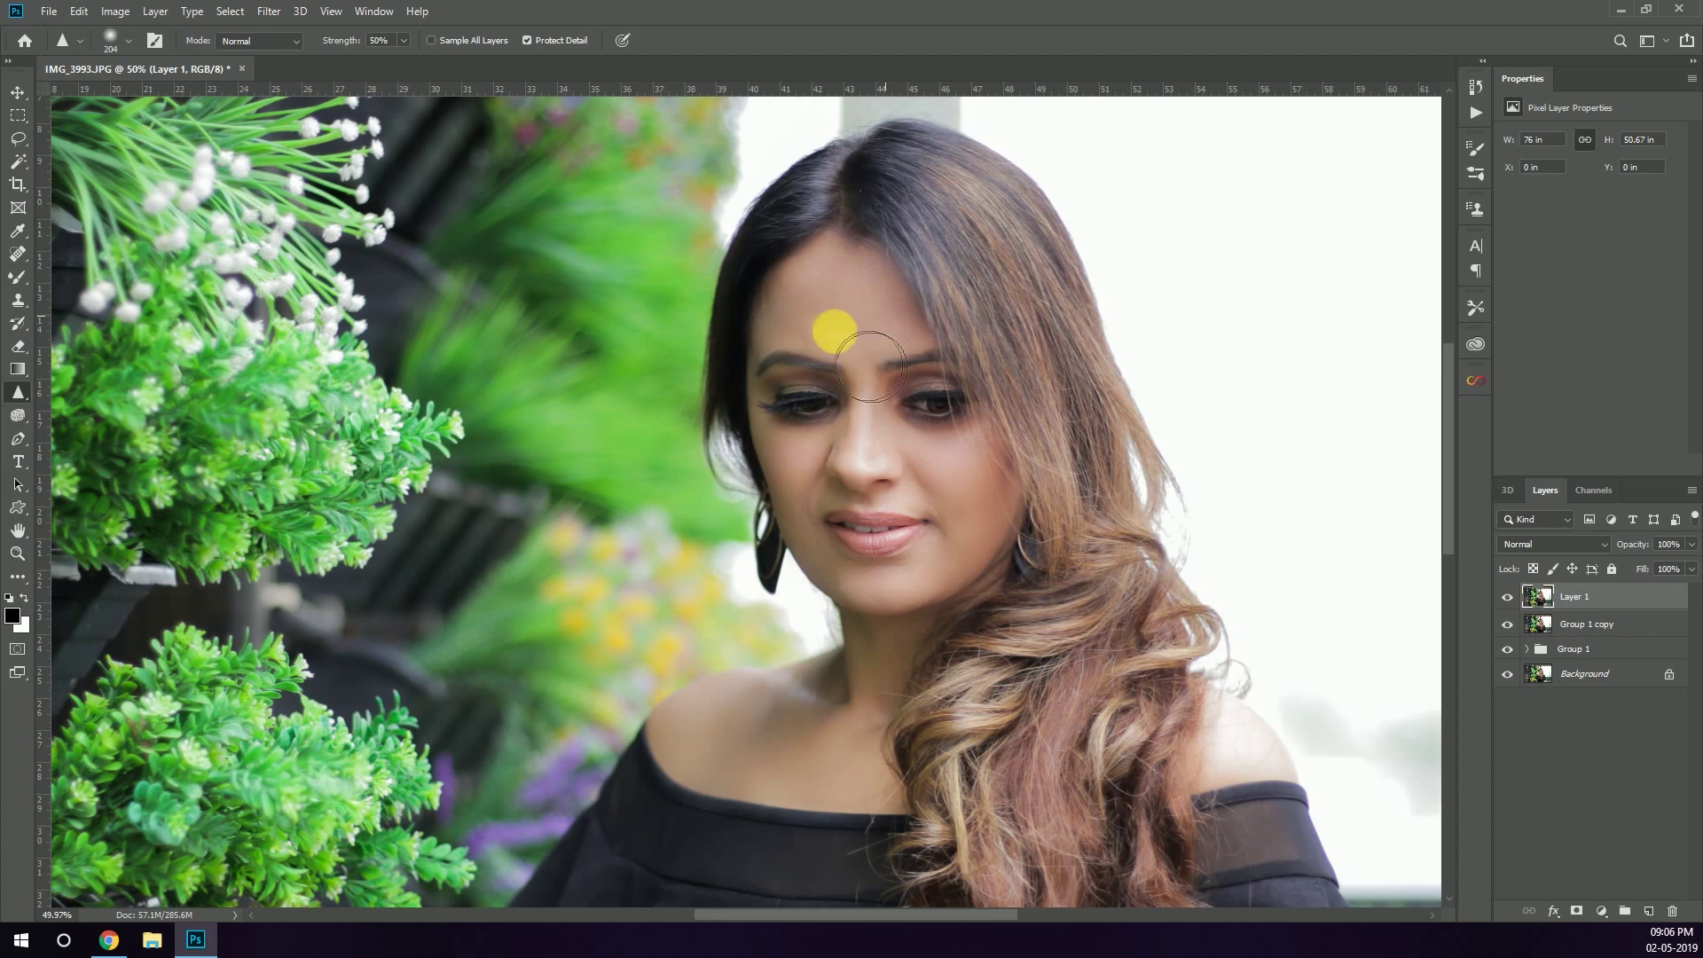
scroll(737, 342, "down", 3)
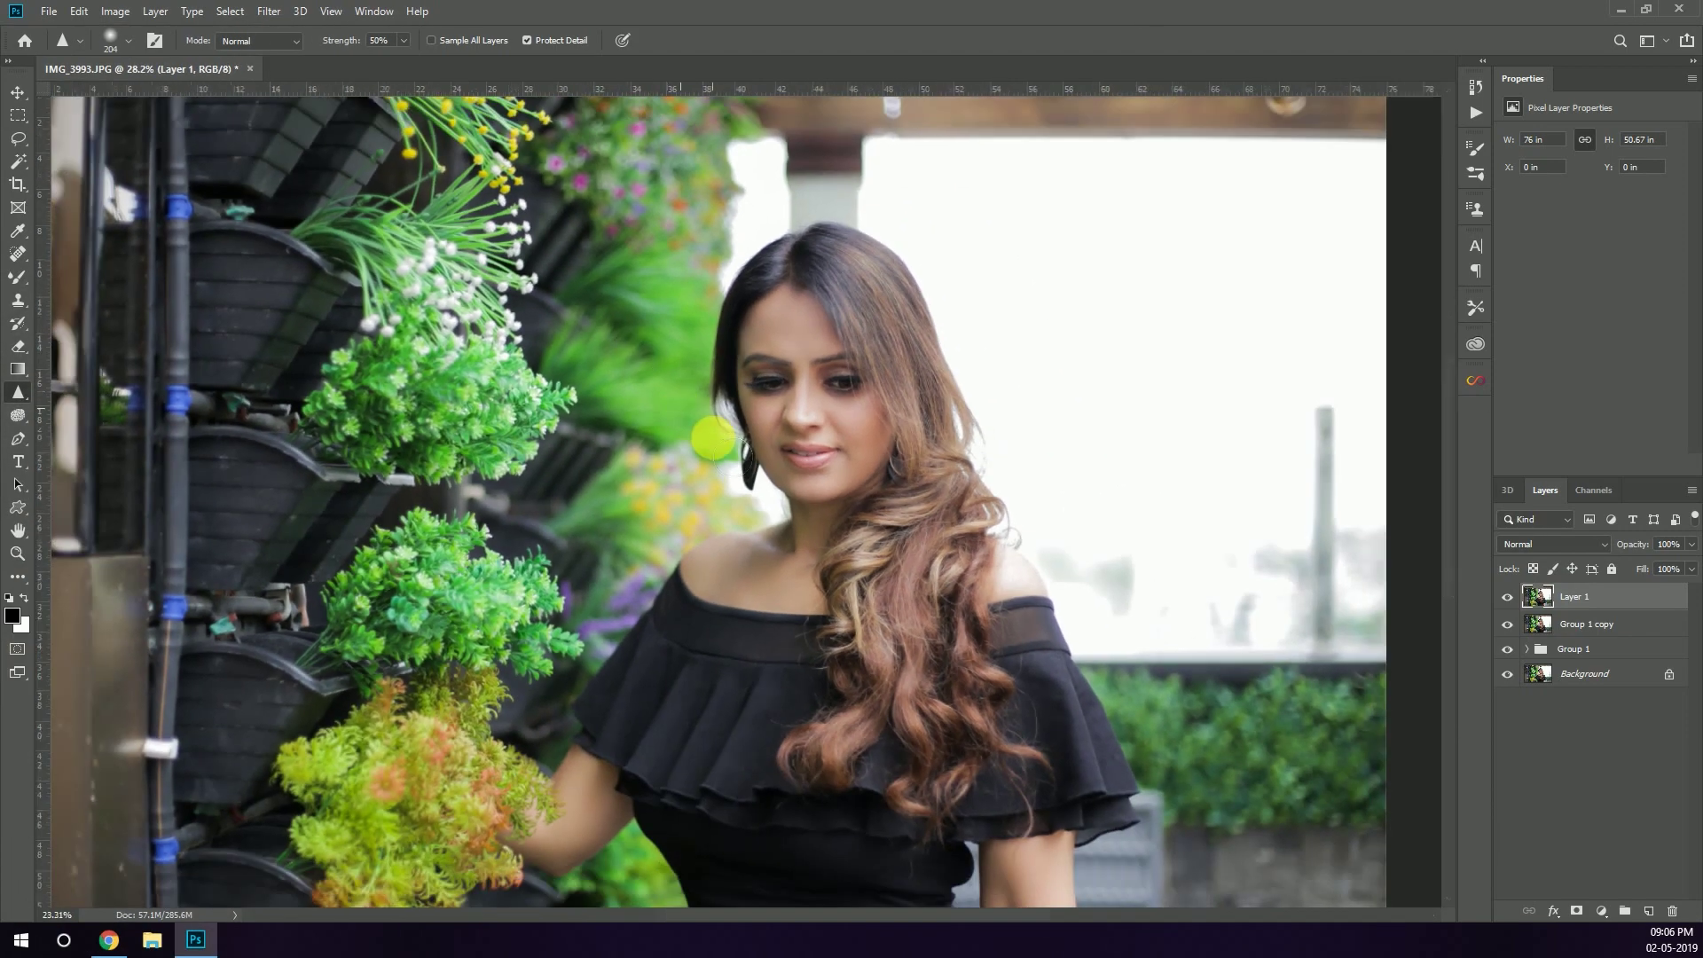
scroll(714, 437, "down", 1)
left_click_drag(780, 723, 834, 722)
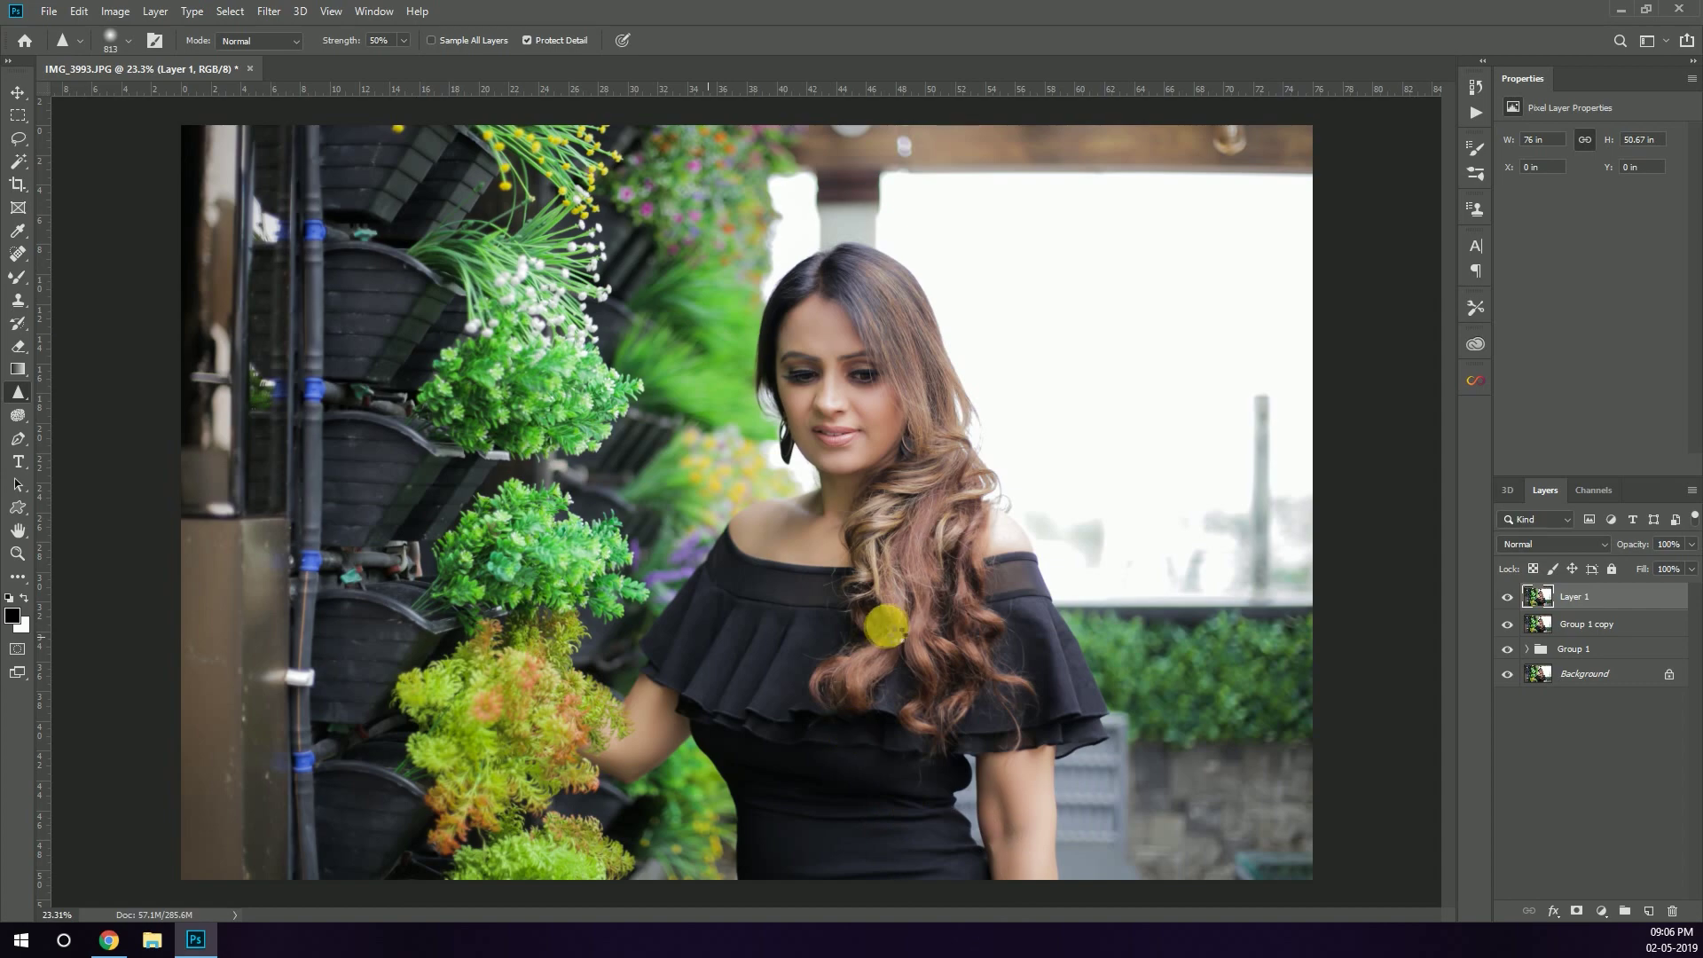
scroll(896, 350, "up", 6)
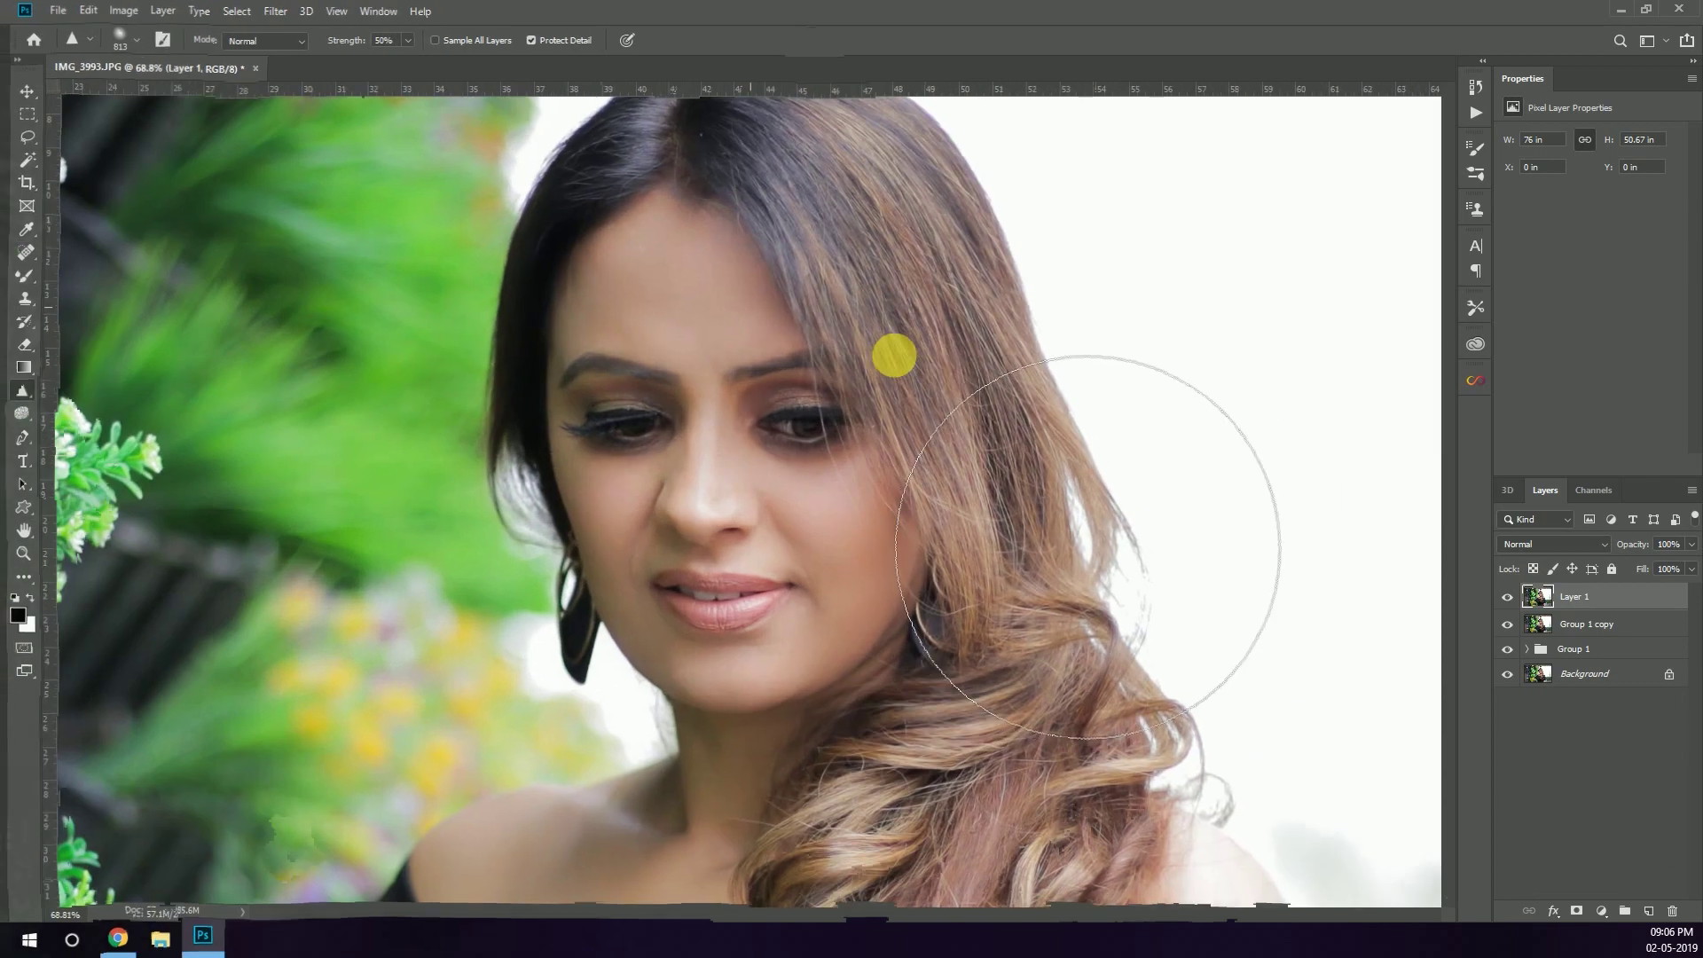
left_click(1649, 912)
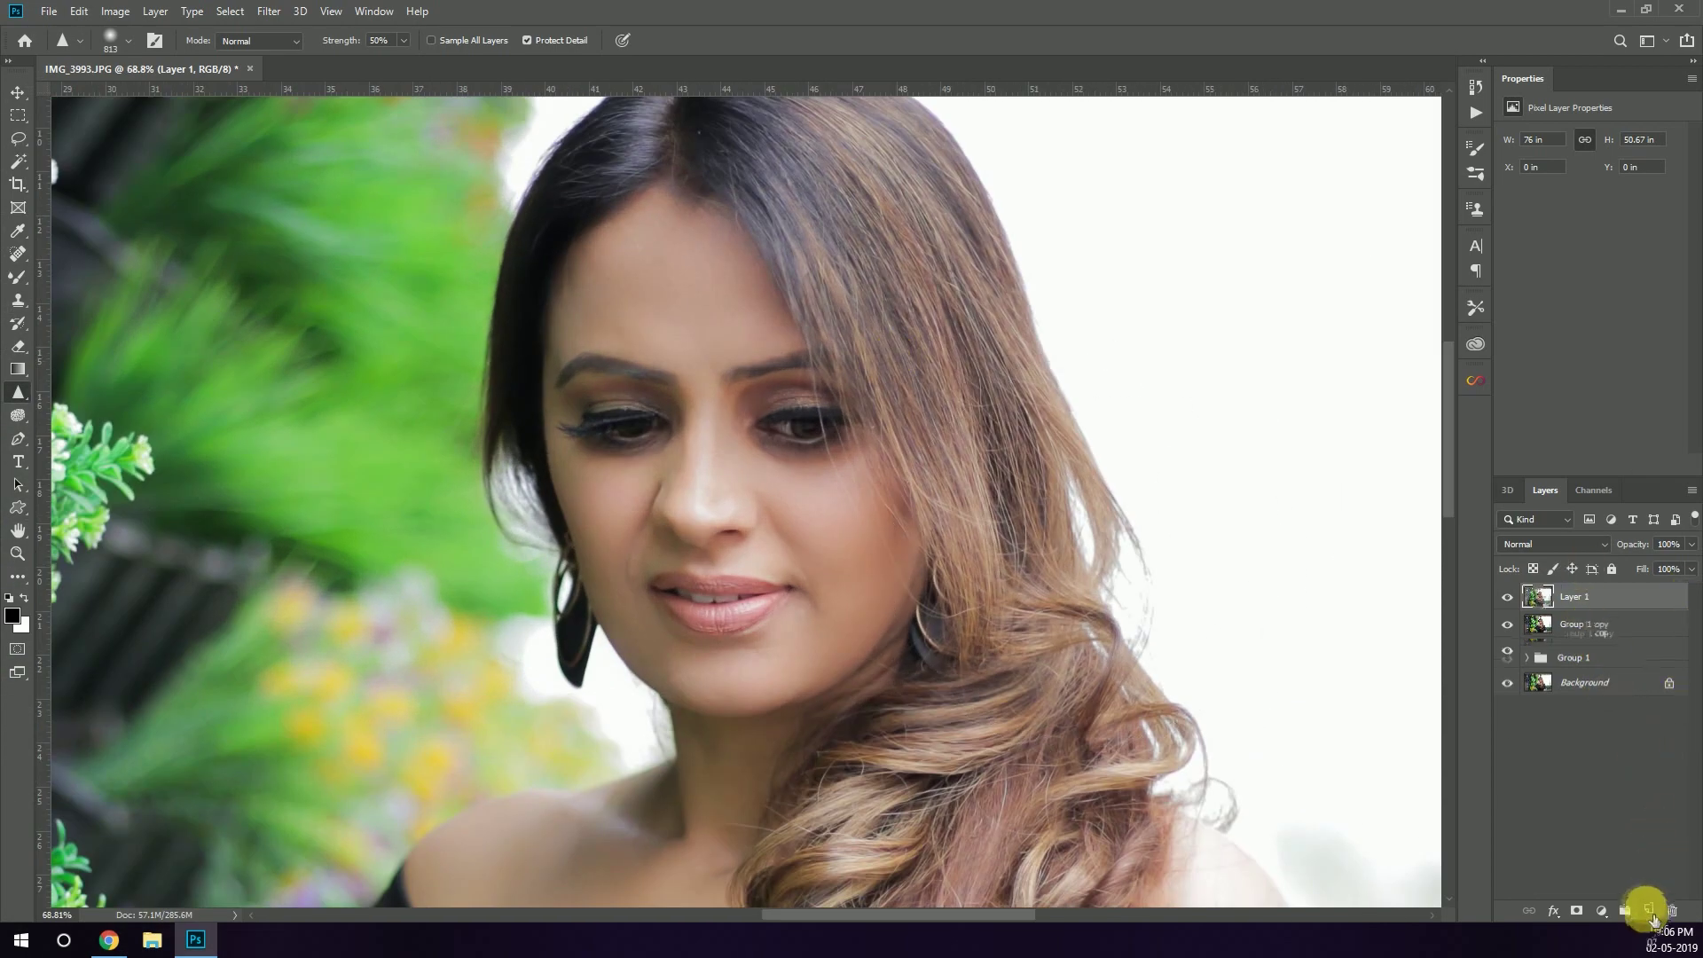
Fill the new layer with 50% gray and set its blend mode to Overlay.
left_click(114, 12)
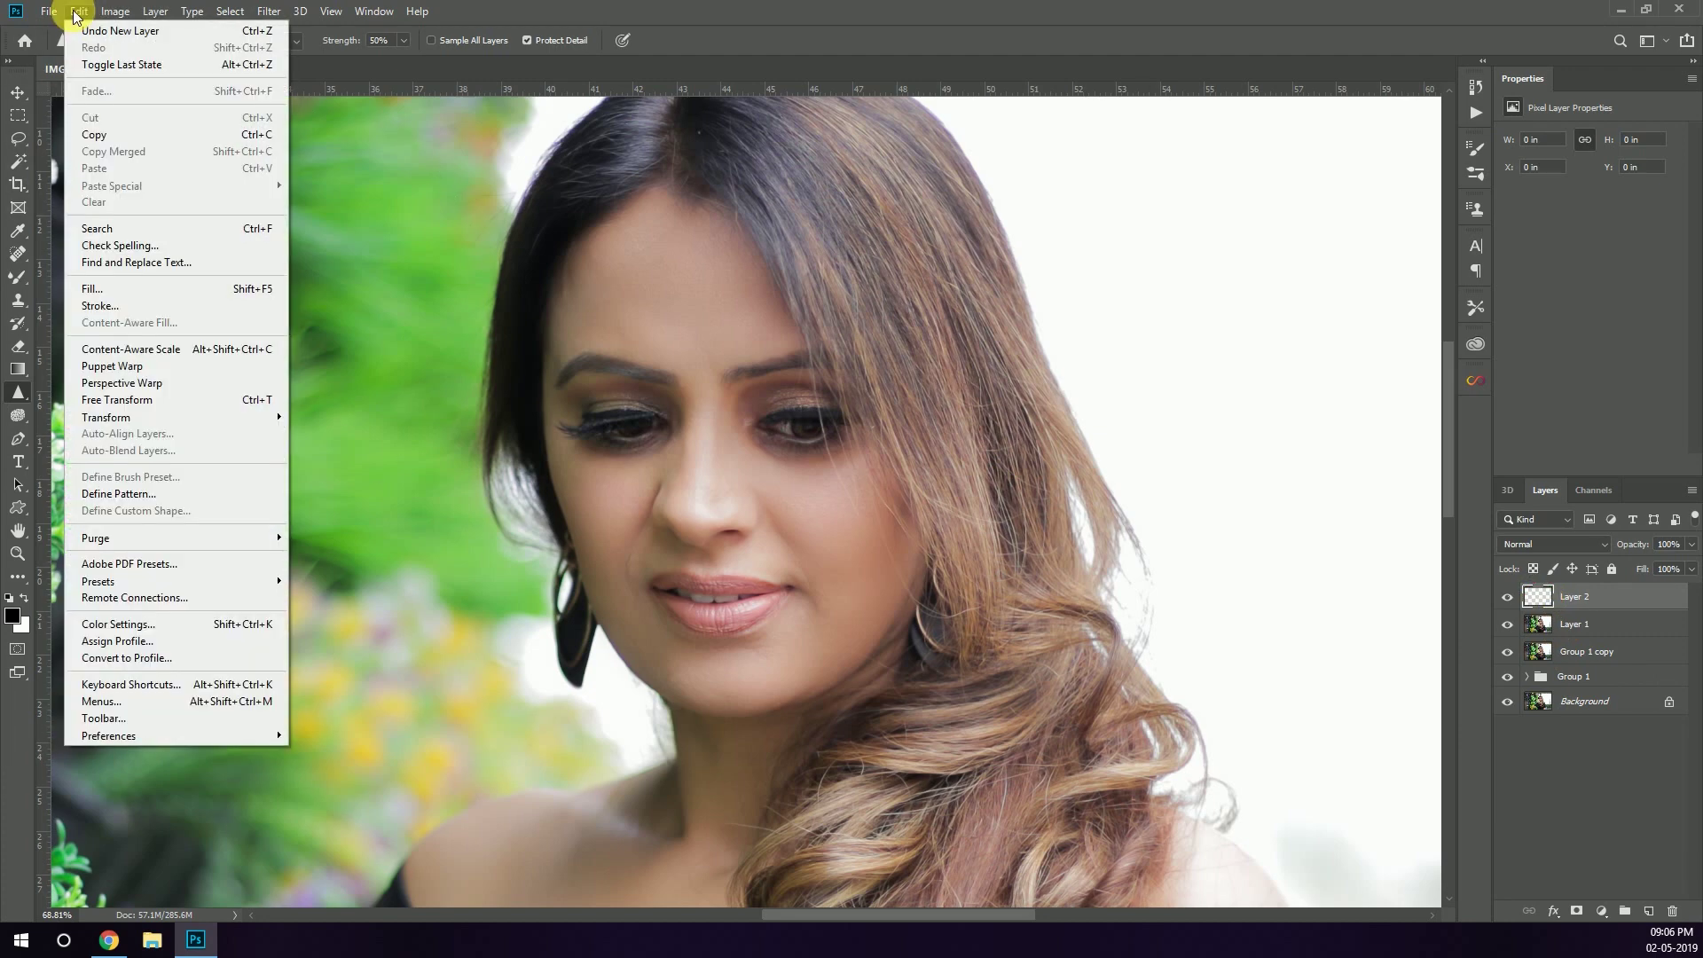
left_click(93, 289)
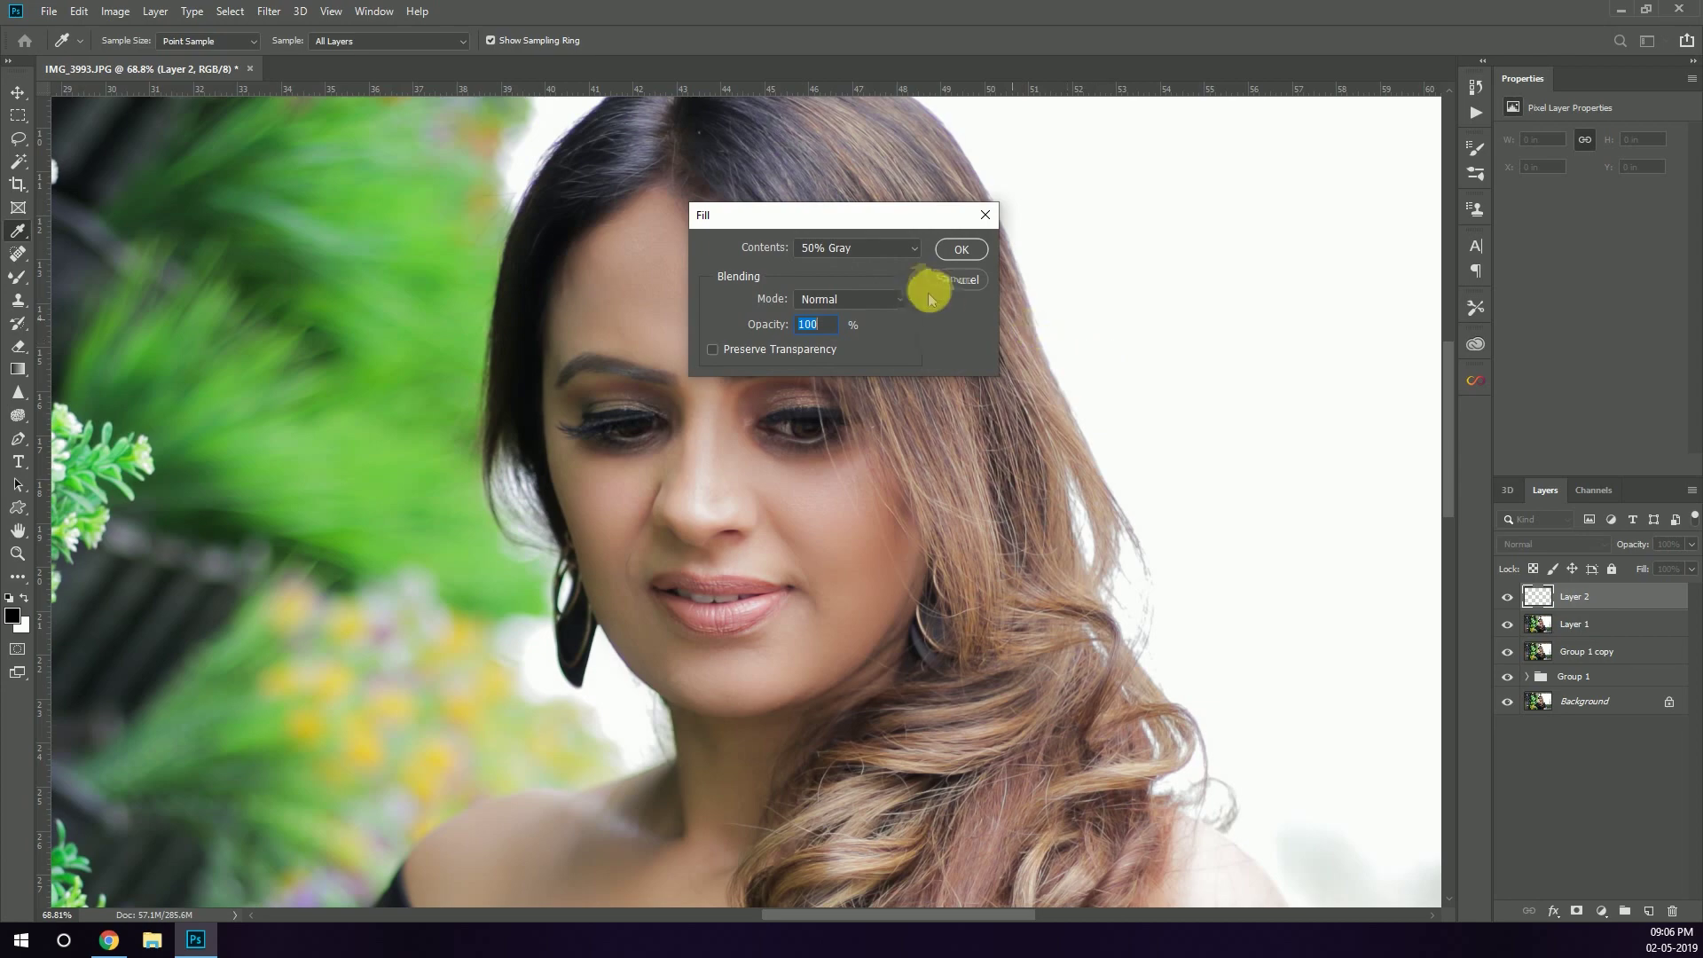
left_click(962, 252)
left_click(1521, 544)
left_click(1526, 692)
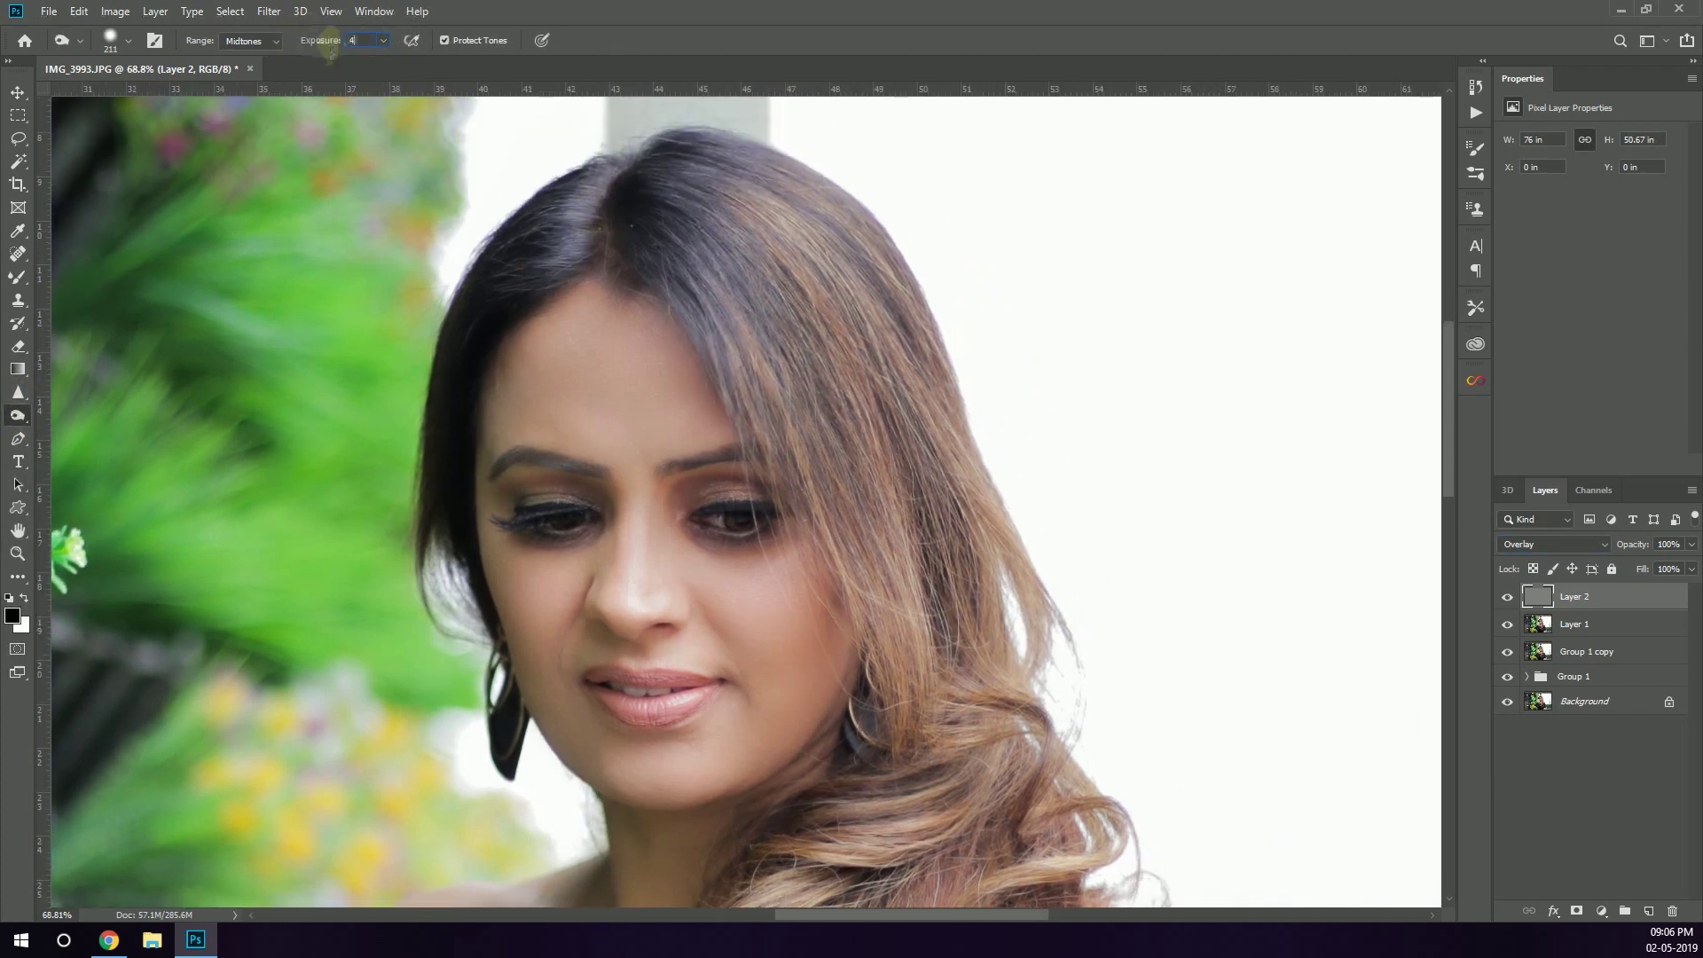
Dodge a long brightening stroke down the hair, then enlarge the brush for broad strokes.
mouse_move(701, 257)
left_mouse_down()
mouse_move(713, 300)
mouse_move(649, 177)
mouse_move(860, 449)
mouse_move(958, 657)
mouse_move(734, 292)
mouse_move(747, 203)
left_mouse_up()
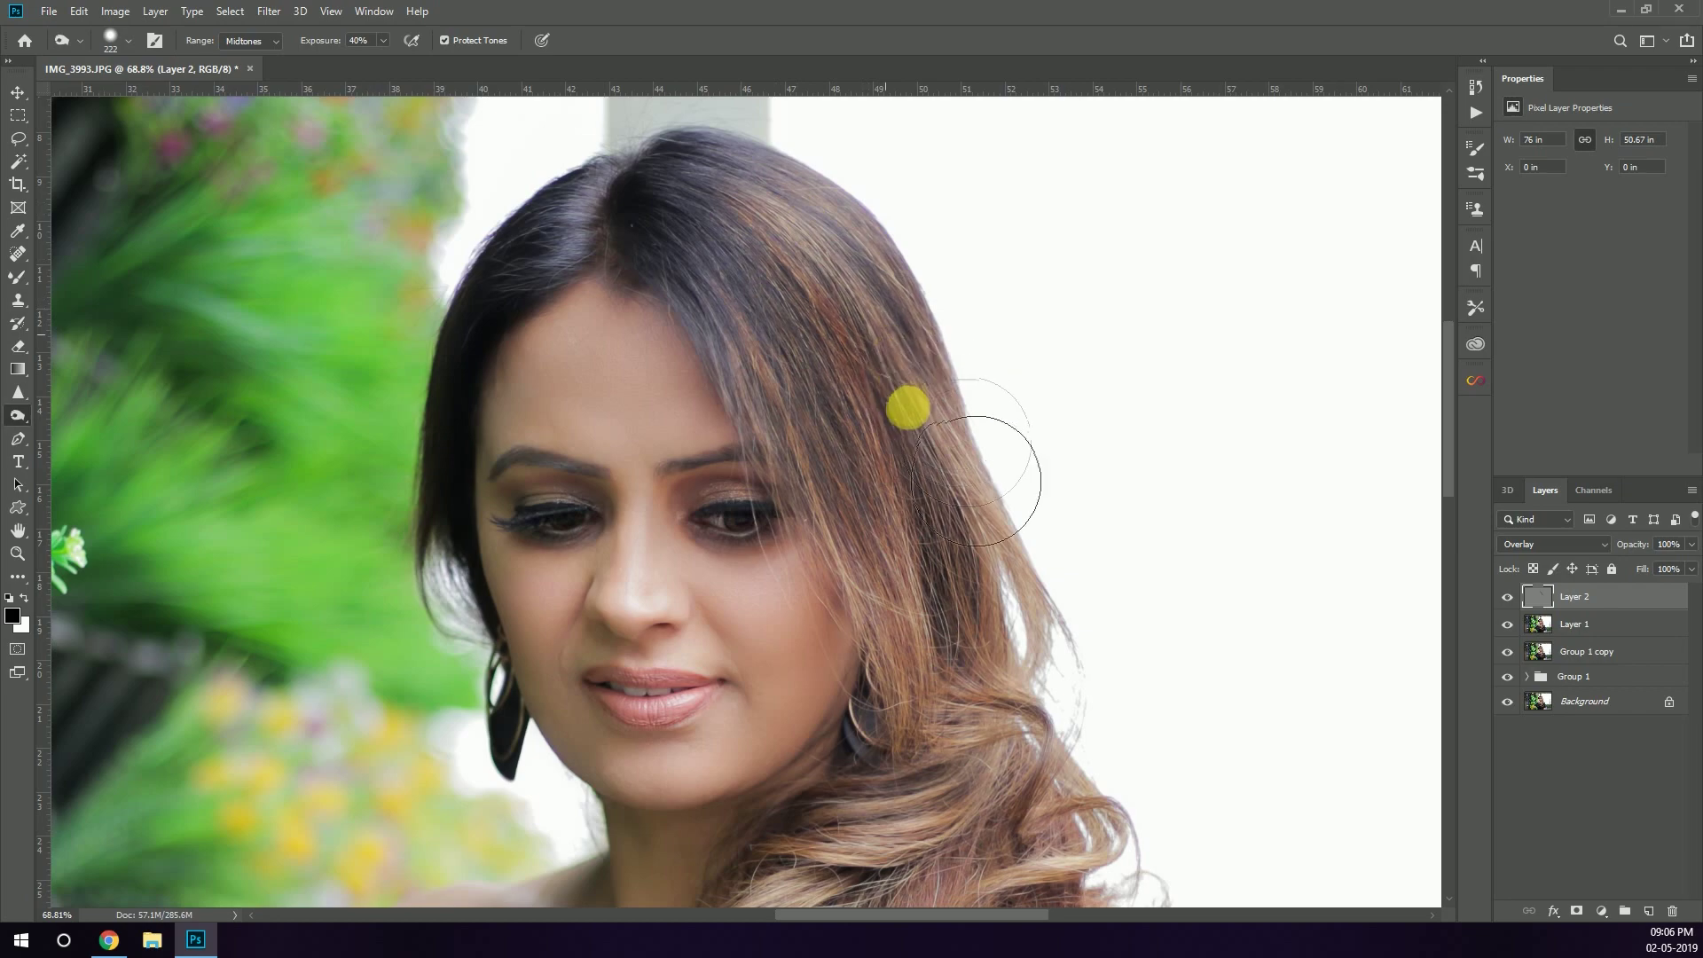
scroll(950, 701, "down", 4)
mouse_move(960, 629)
left_mouse_down()
mouse_move(886, 696)
mouse_move(882, 833)
mouse_move(949, 883)
mouse_move(924, 570)
mouse_move(810, 285)
mouse_move(720, 234)
left_mouse_up()
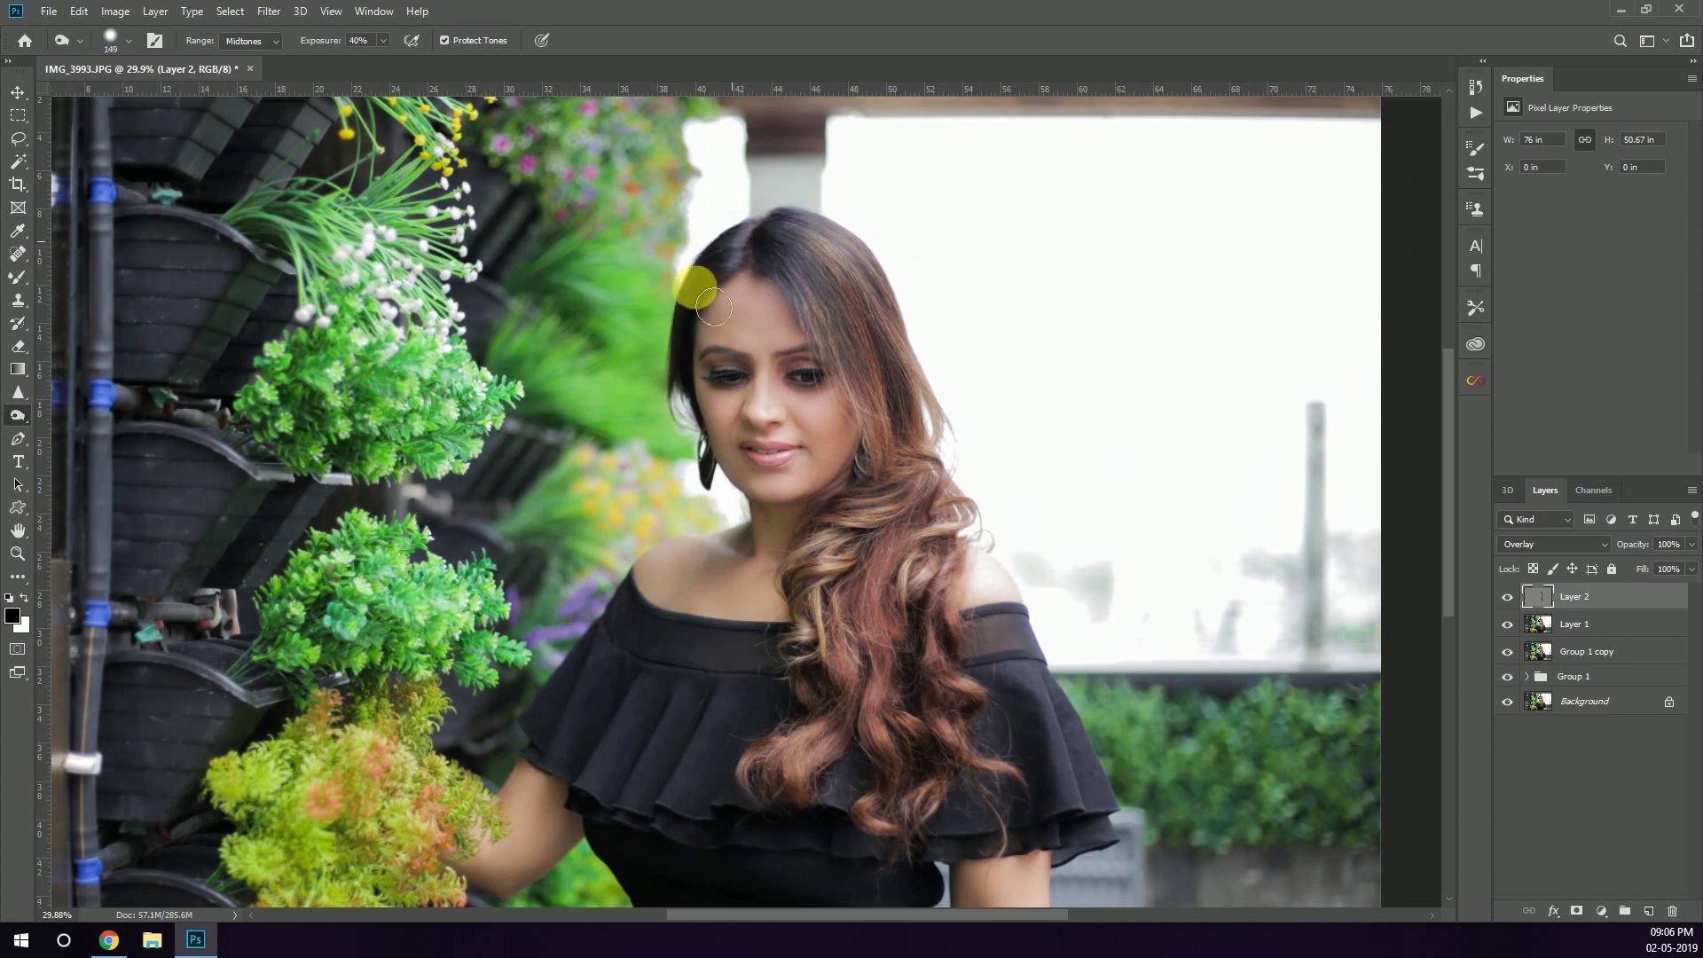
mouse_move(714, 308)
left_mouse_down()
mouse_move(679, 348)
mouse_move(798, 320)
mouse_move(706, 533)
left_mouse_up()
scroll(726, 497, "down", 3)
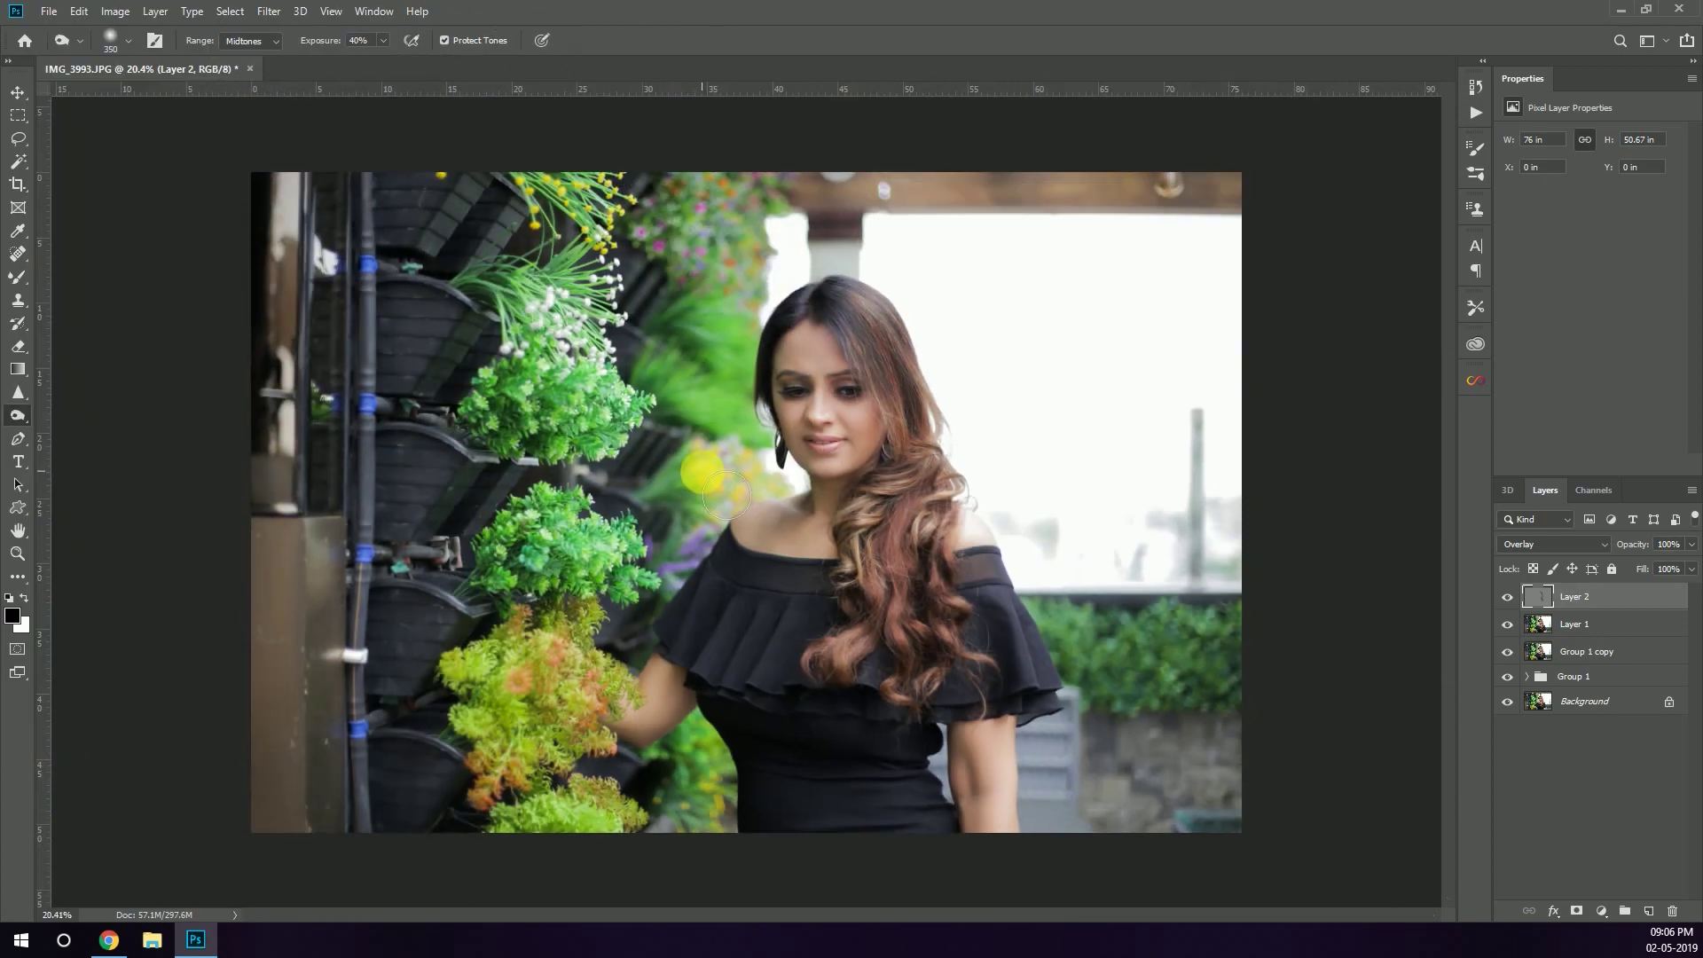
left_click_drag(783, 631, 768, 688)
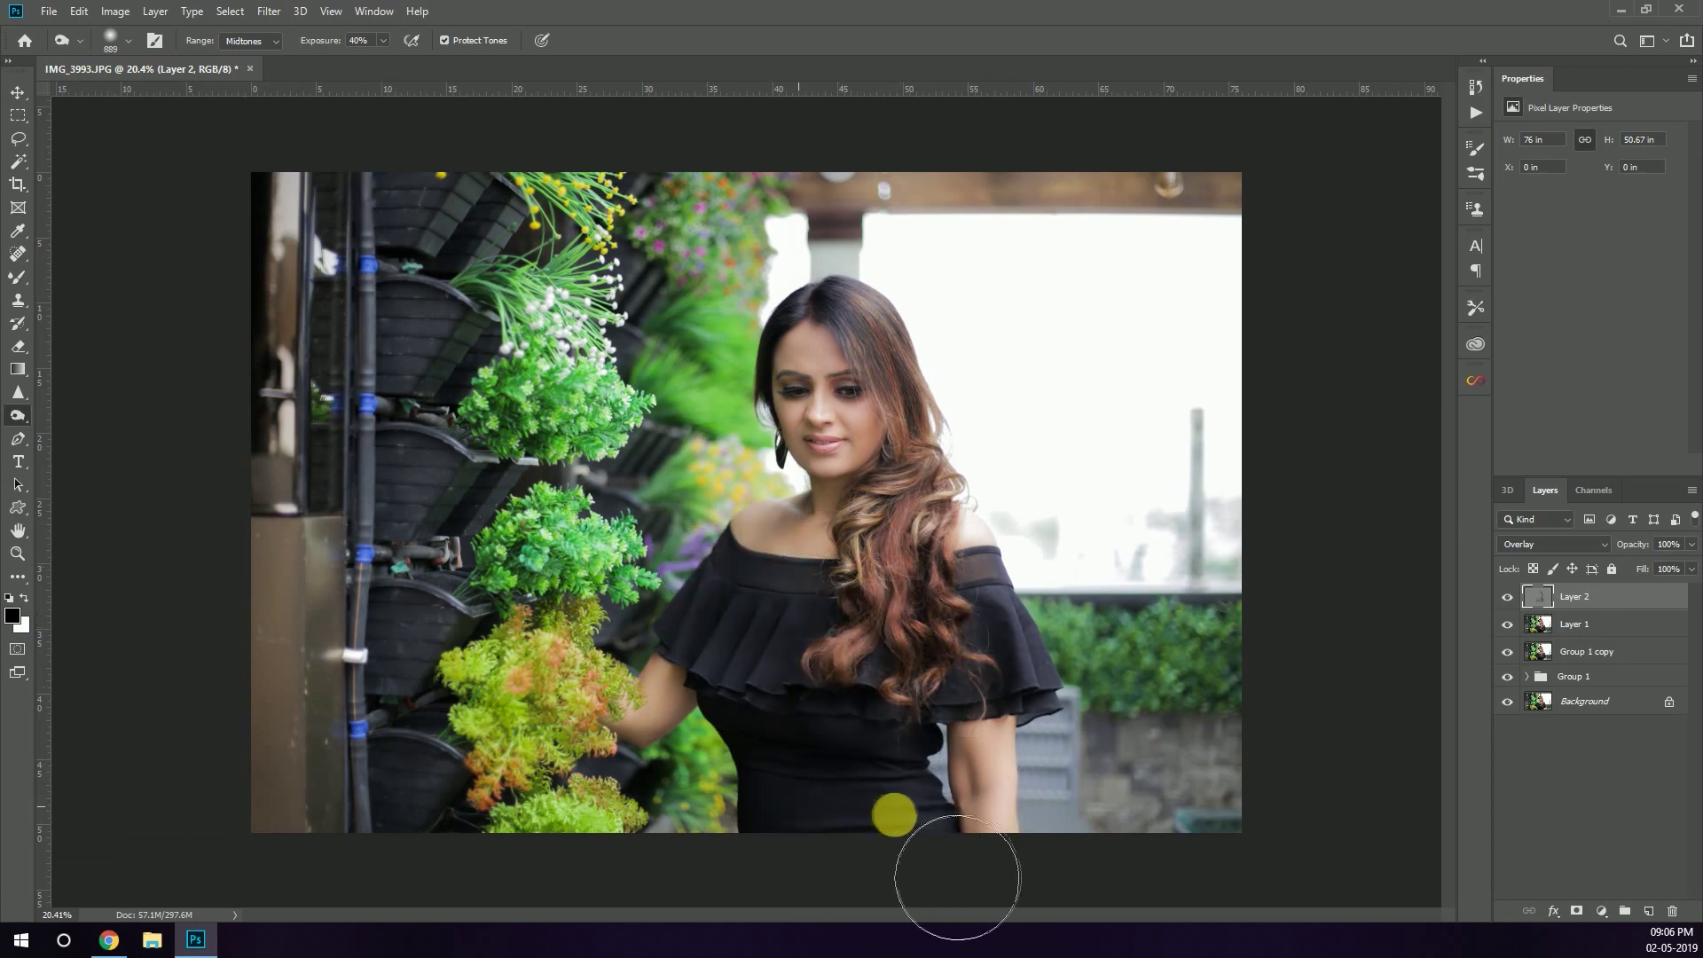
scroll(863, 361, "up", 3)
scroll(867, 361, "up", 3)
scroll(890, 283, "up", 2)
Burn the brow toward its outer end with a smaller brush, lowering exposure to 14%.
left_click_drag(863, 344, 470, 353)
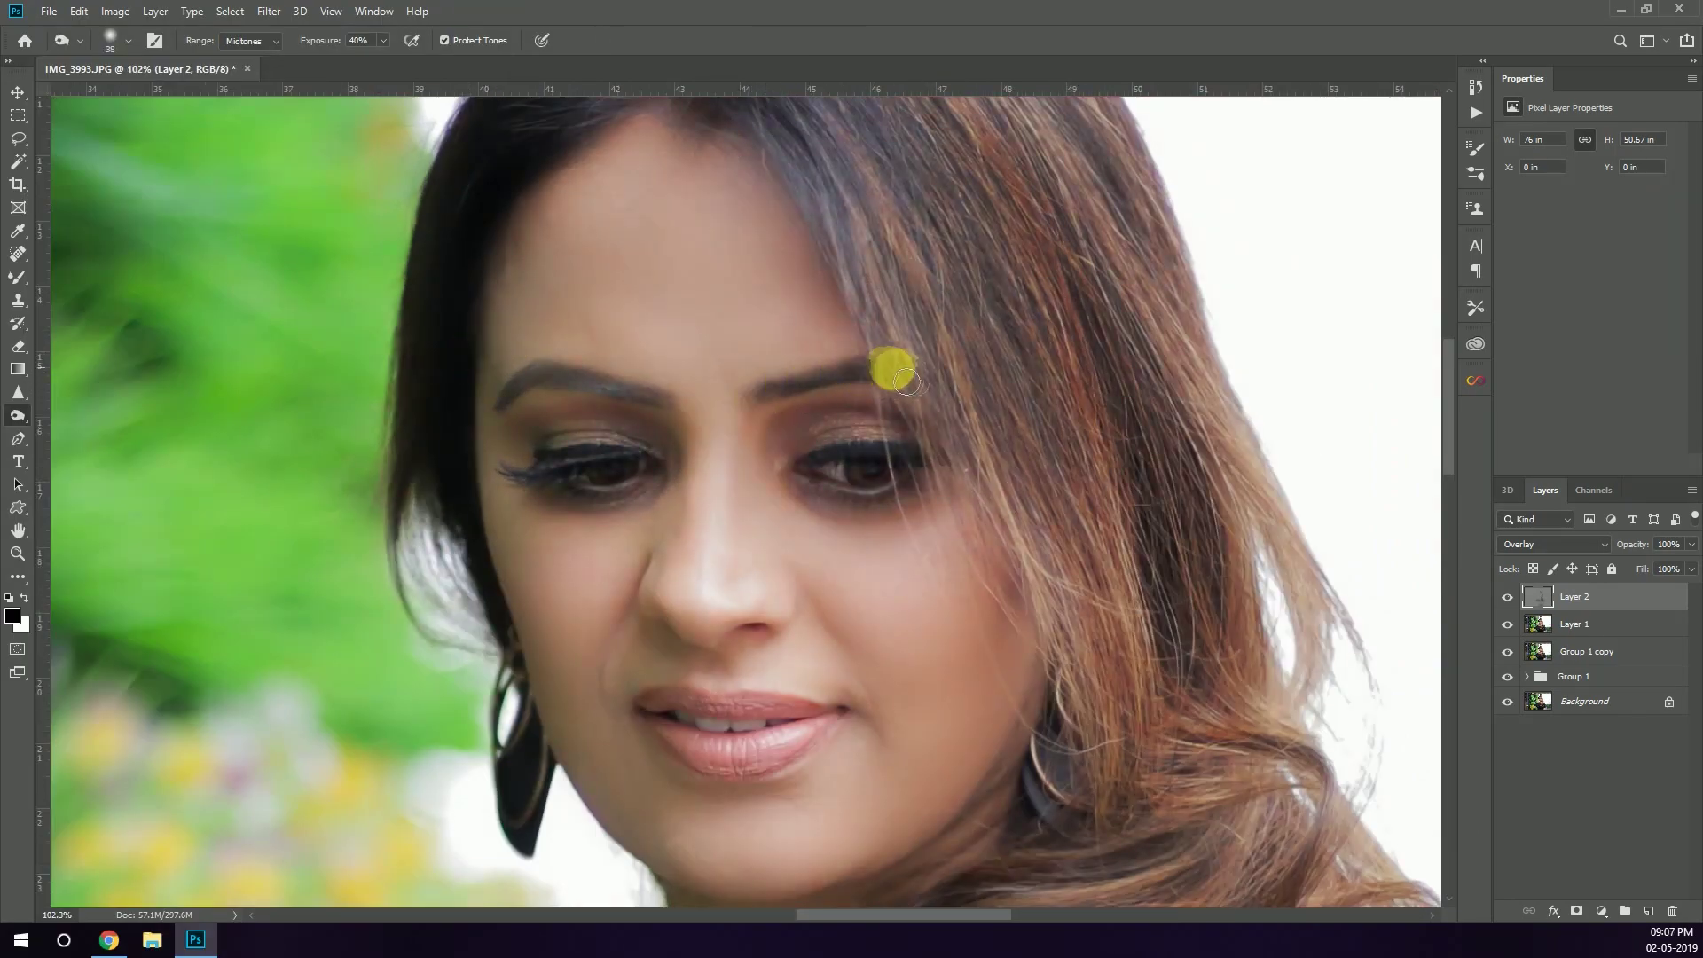
left_click_drag(564, 391, 506, 426)
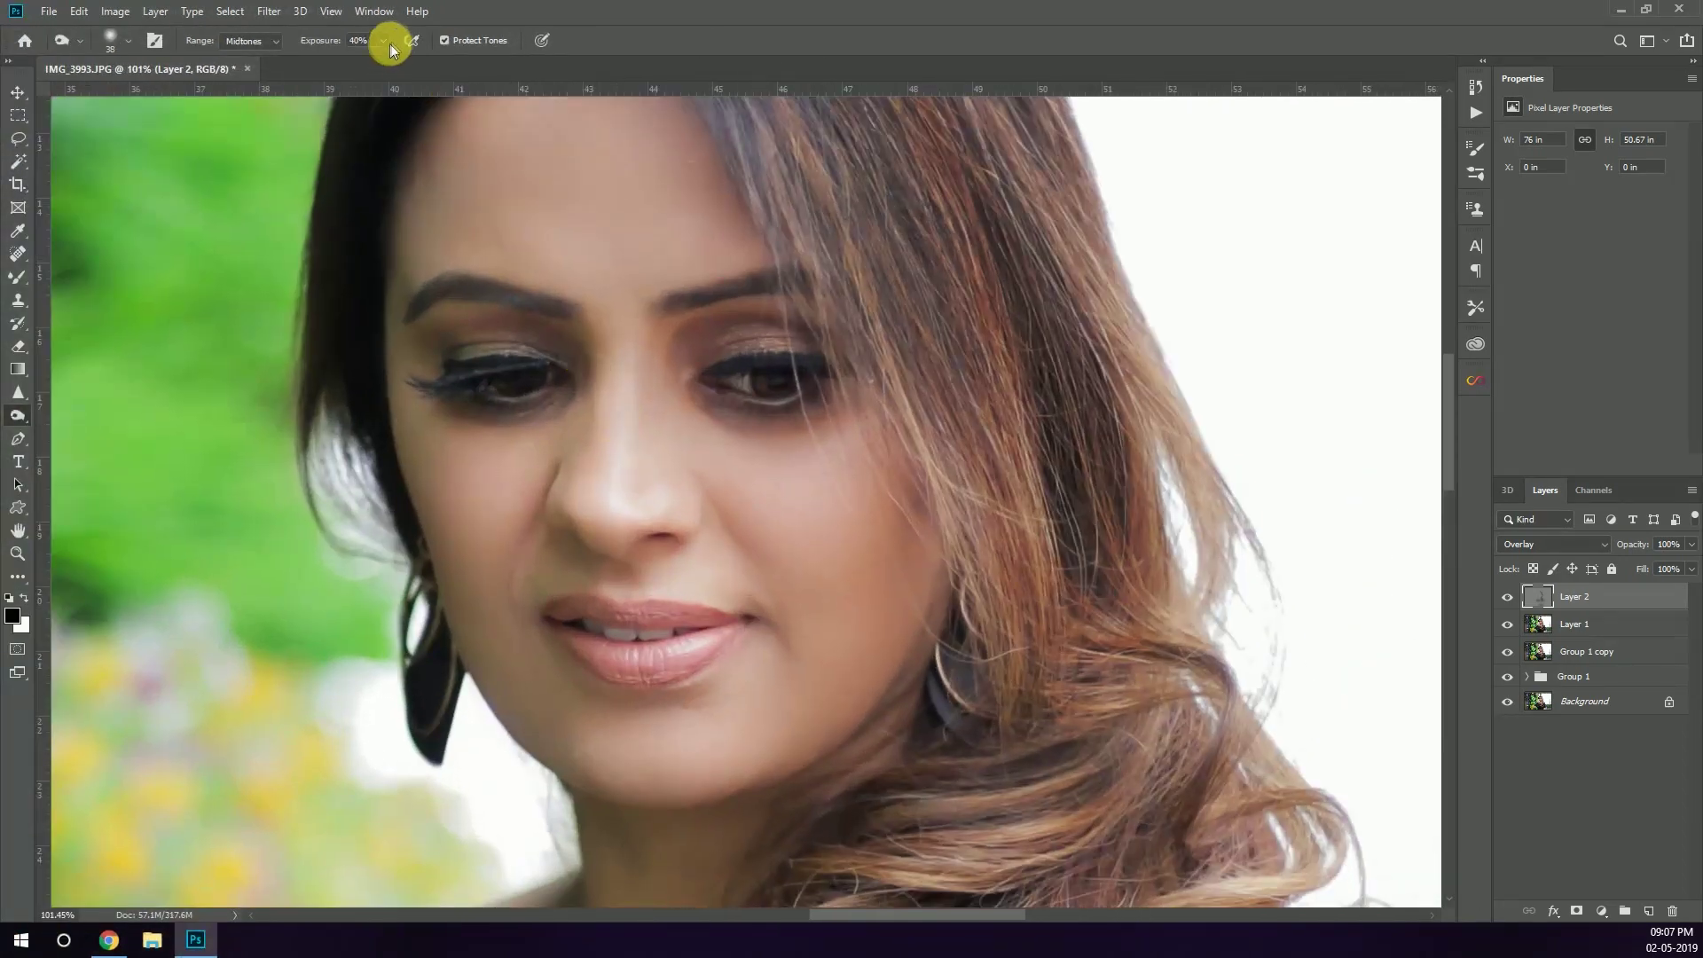
left_click(383, 41)
left_click_drag(365, 62, 362, 62)
key("bracketleft")
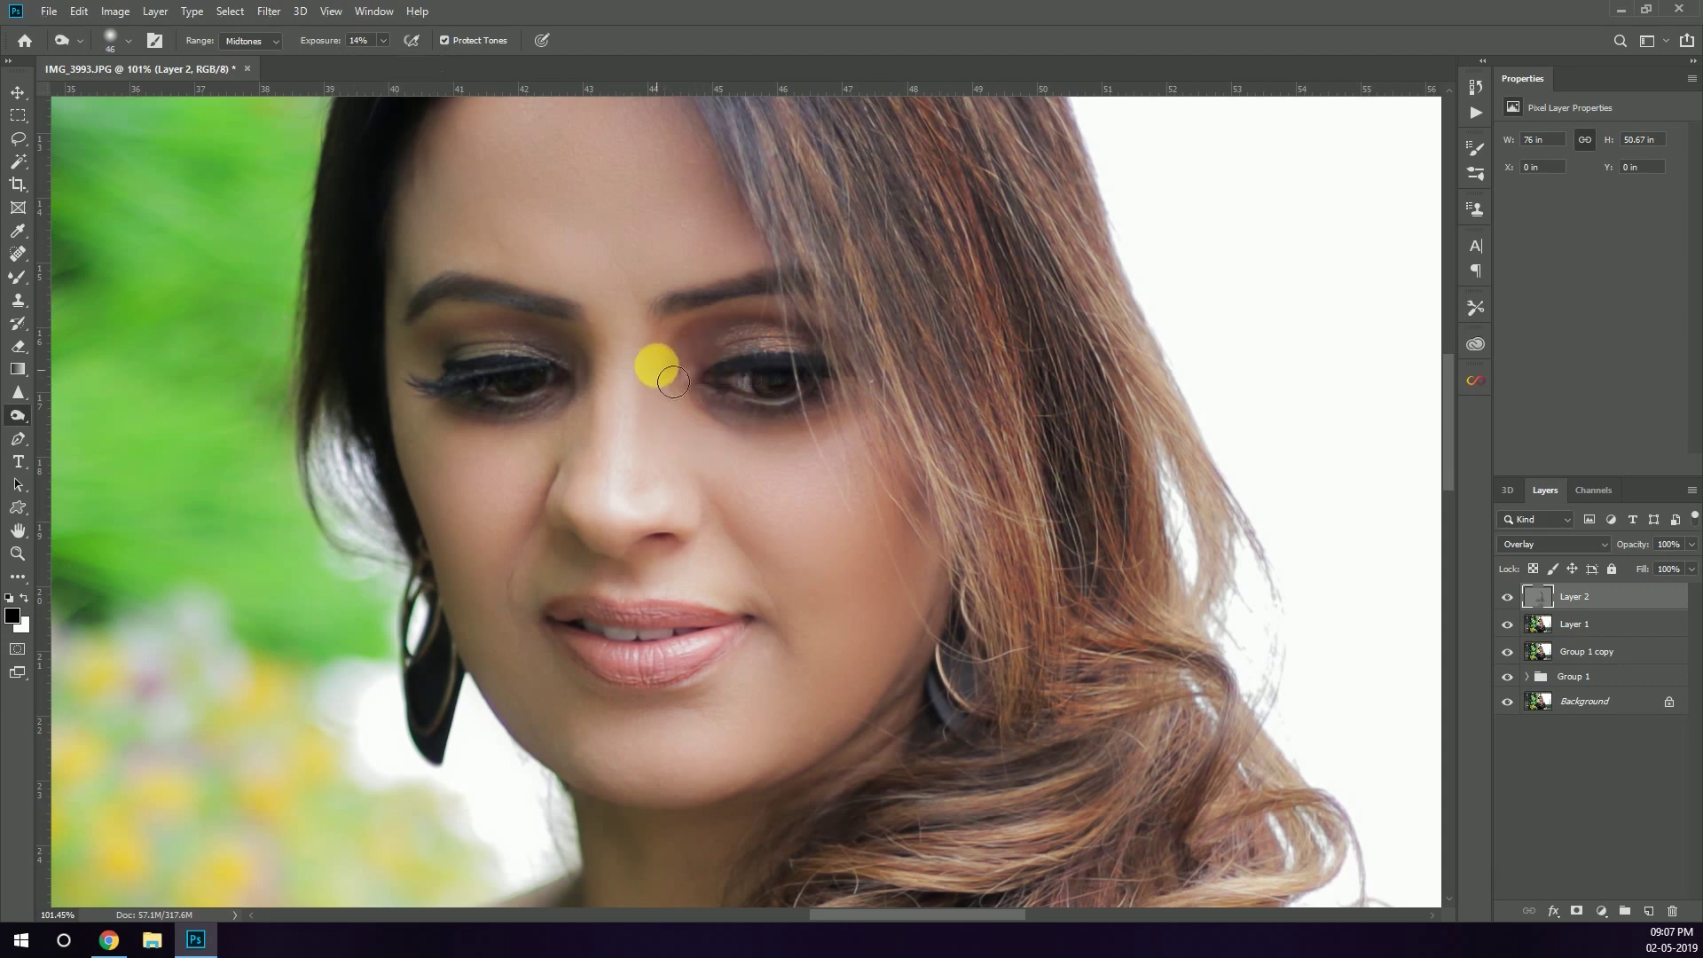
Enlarge the brush for the cheeks, then toggle the gray layer to compare before and after.
left_click_drag(644, 543, 780, 535)
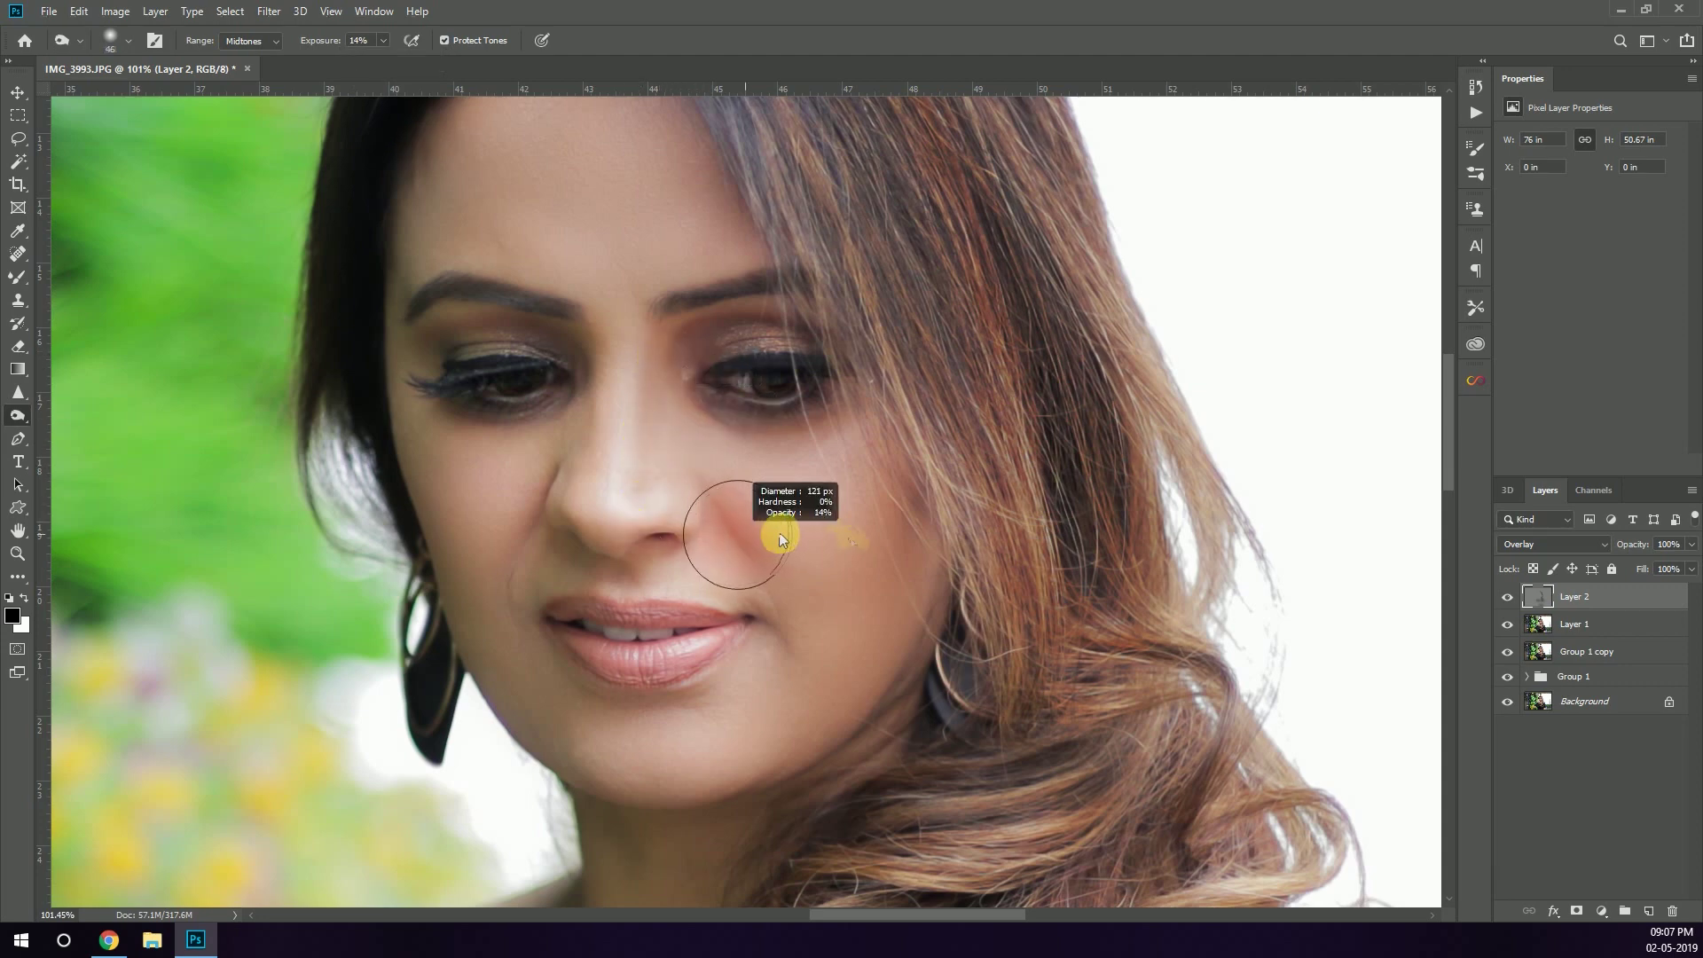
scroll(980, 460, "down", 3)
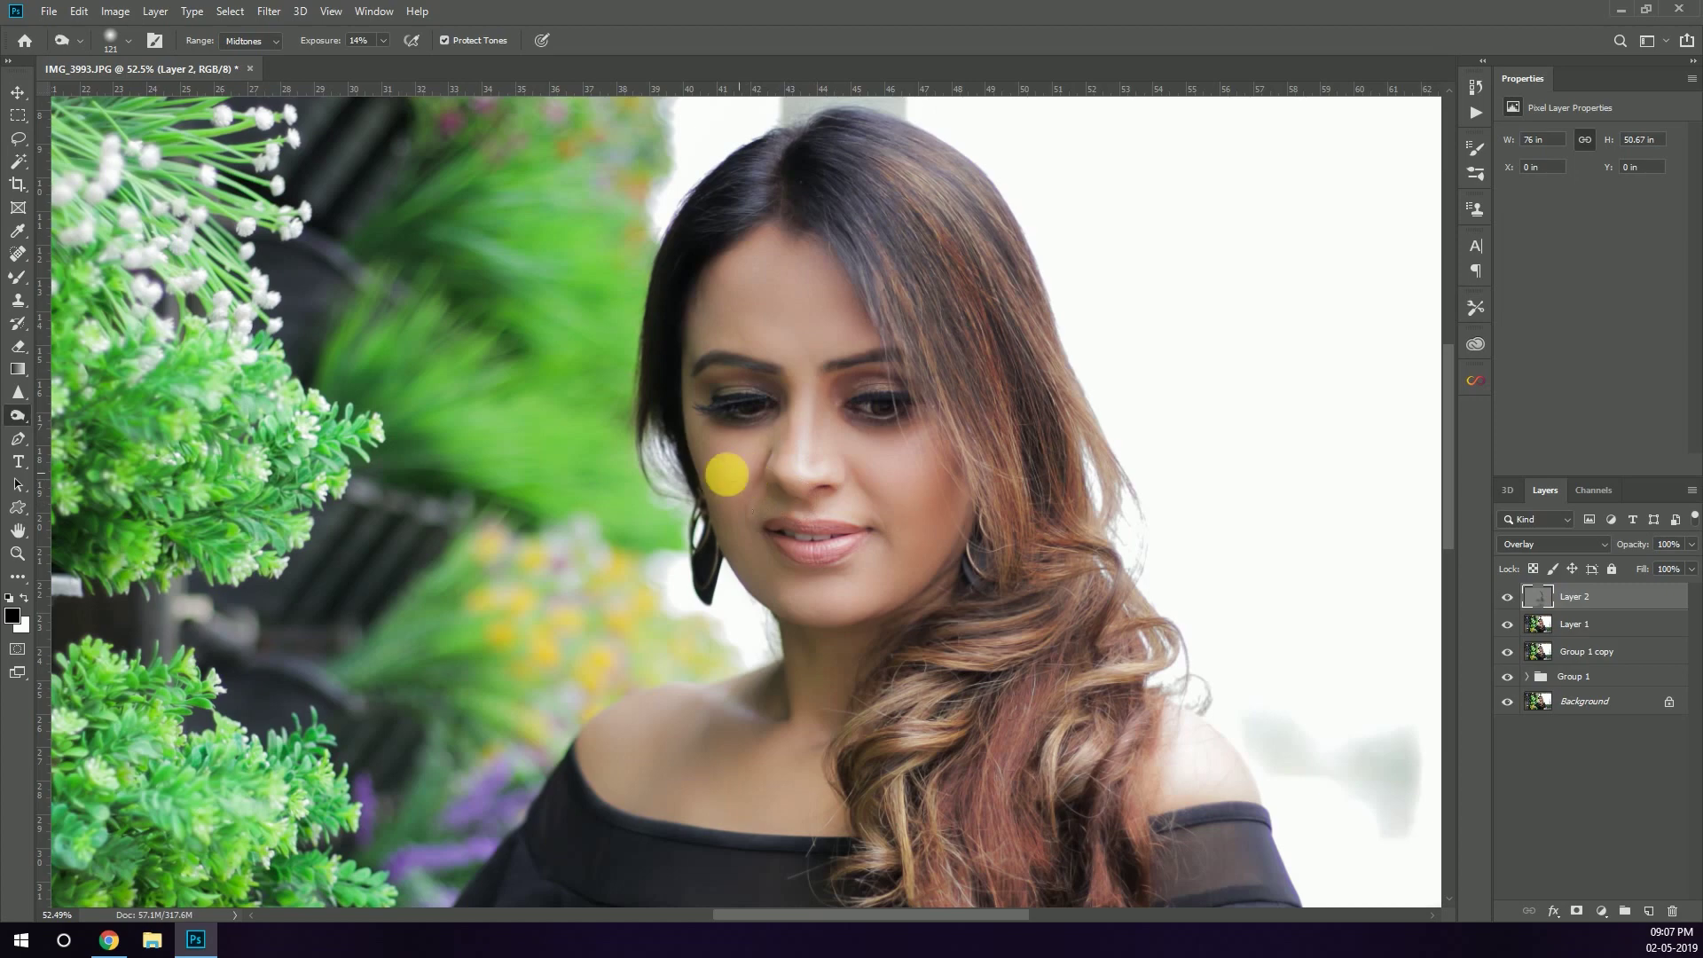
scroll(1020, 354, "down", 2)
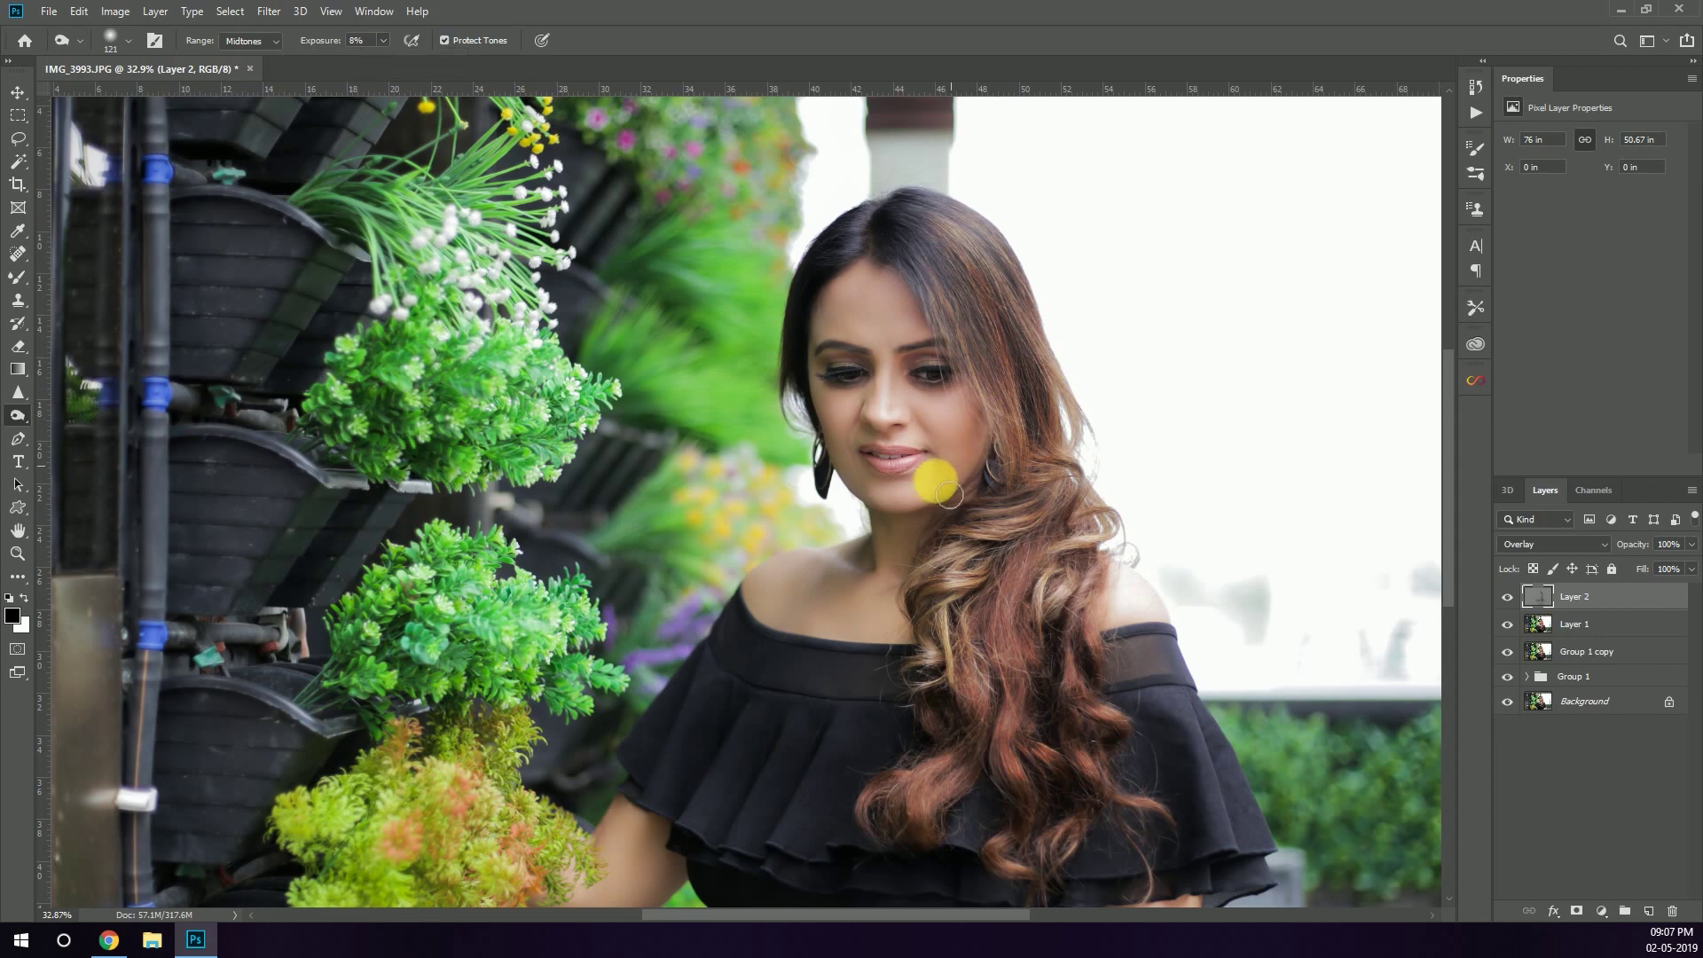
scroll(927, 486, "down", 2)
scroll(716, 256, "up", 1)
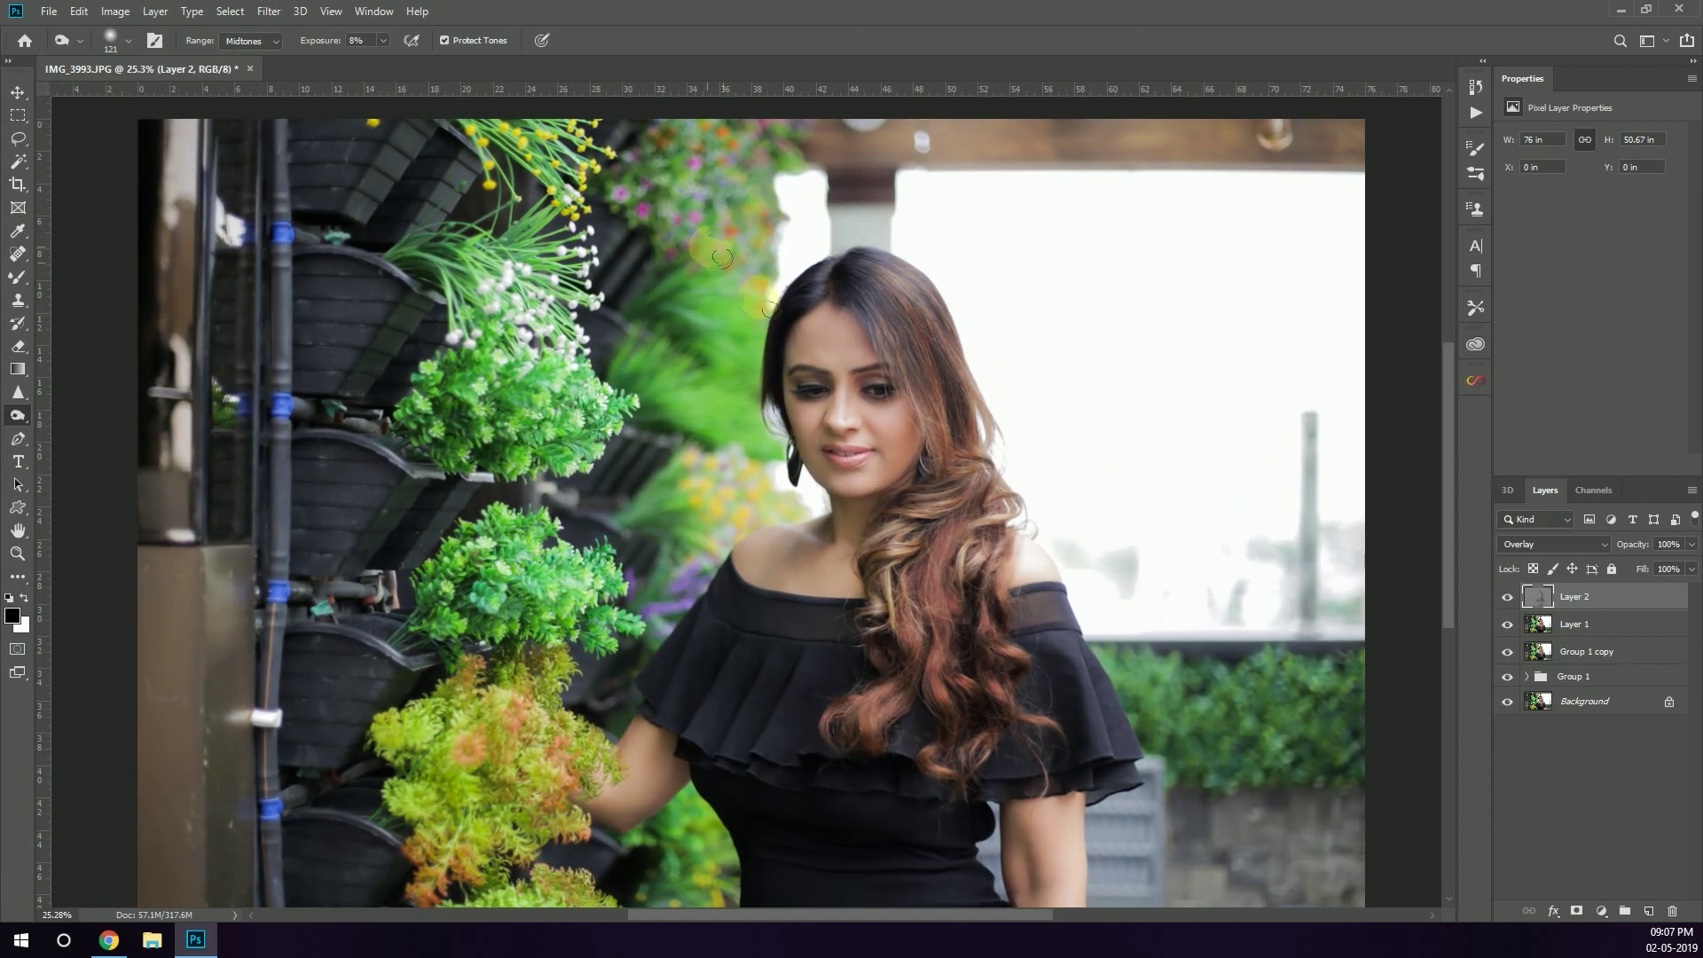
left_click(1508, 598)
left_click(1508, 598)
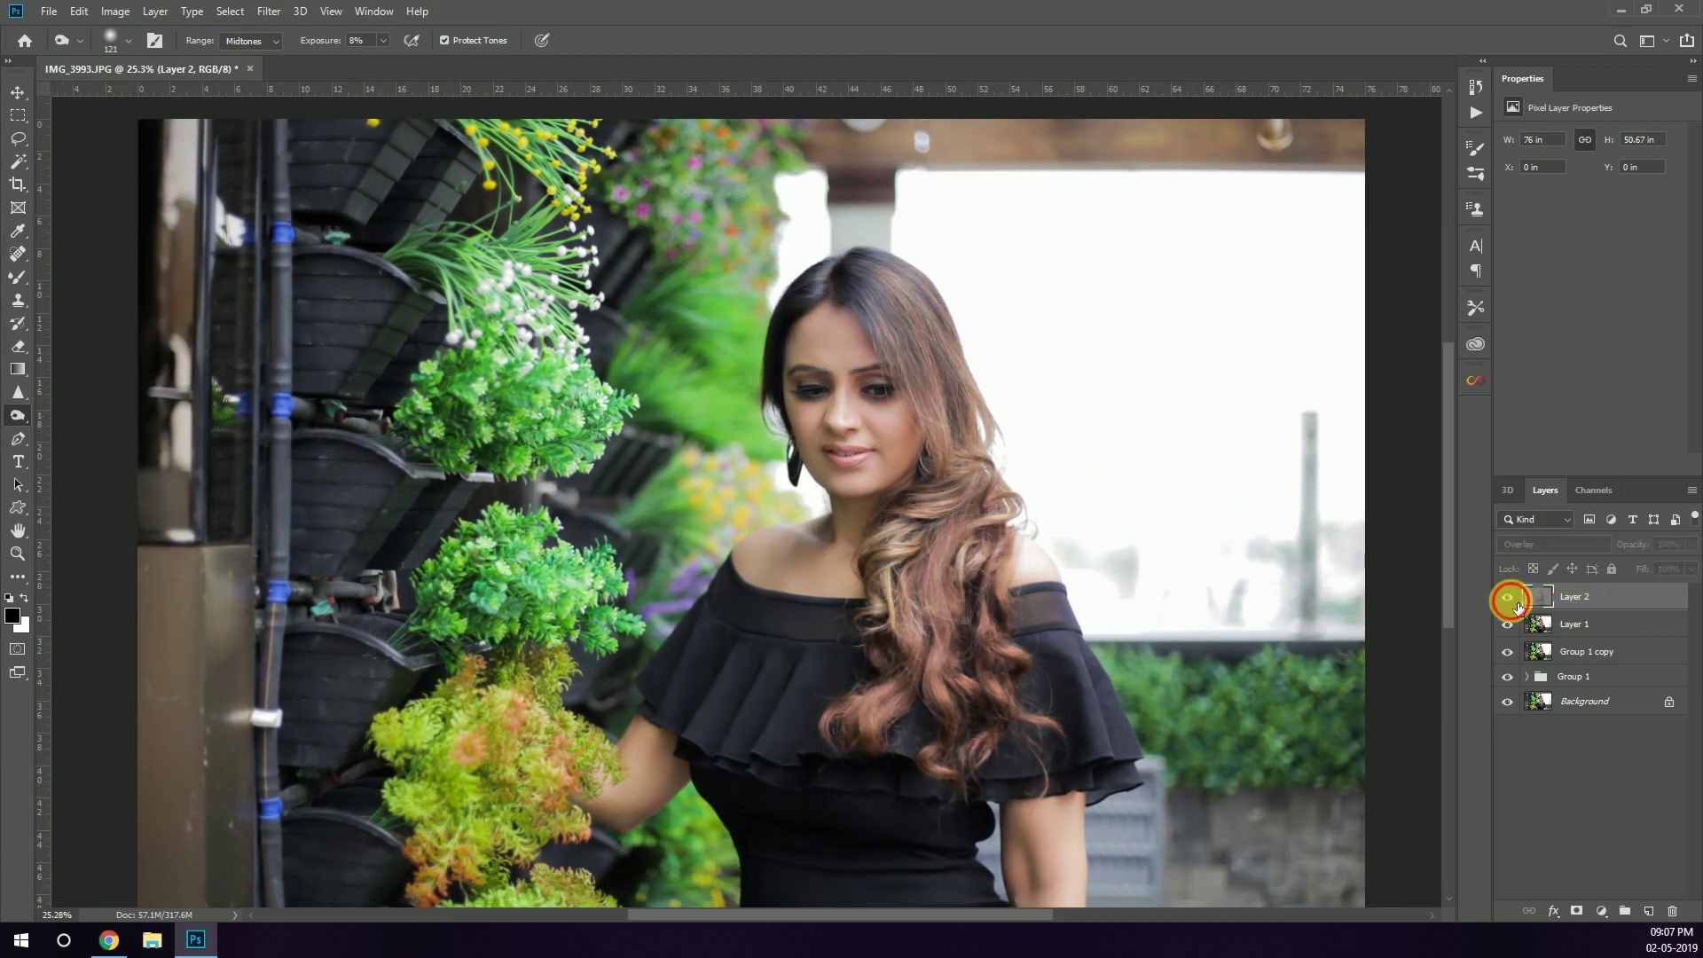
scroll(913, 338, "up", 4)
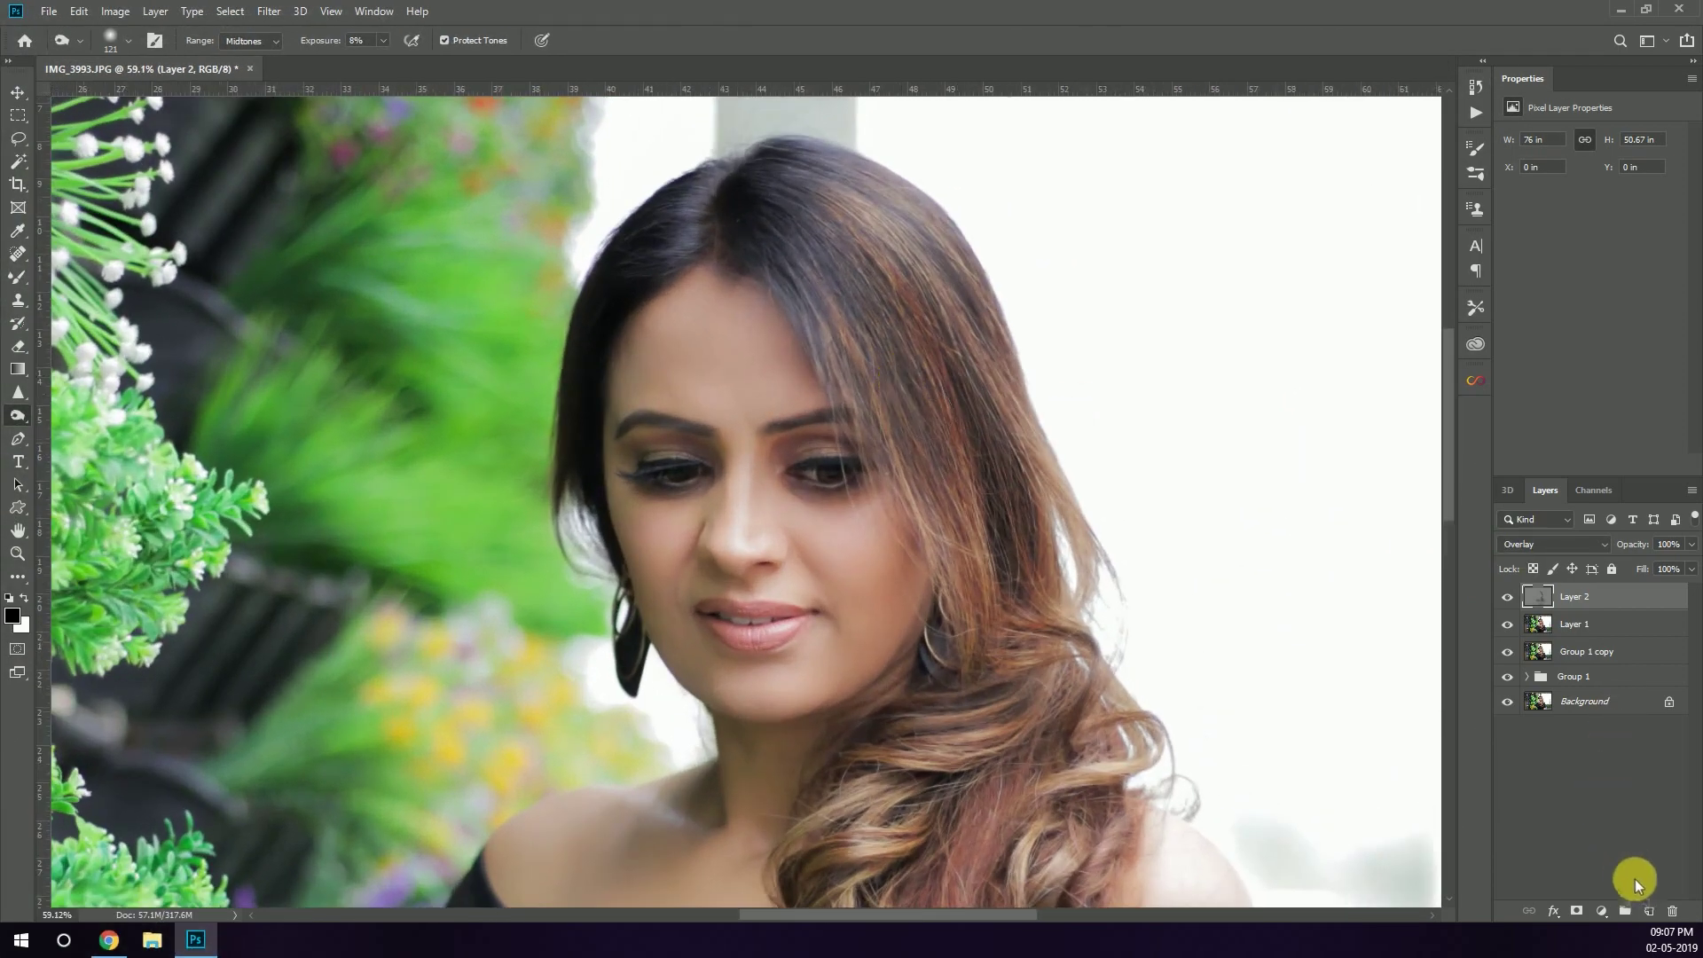
Add Layer 3, fill it with 50% gray and set it to Linear Light.
left_click(1648, 910)
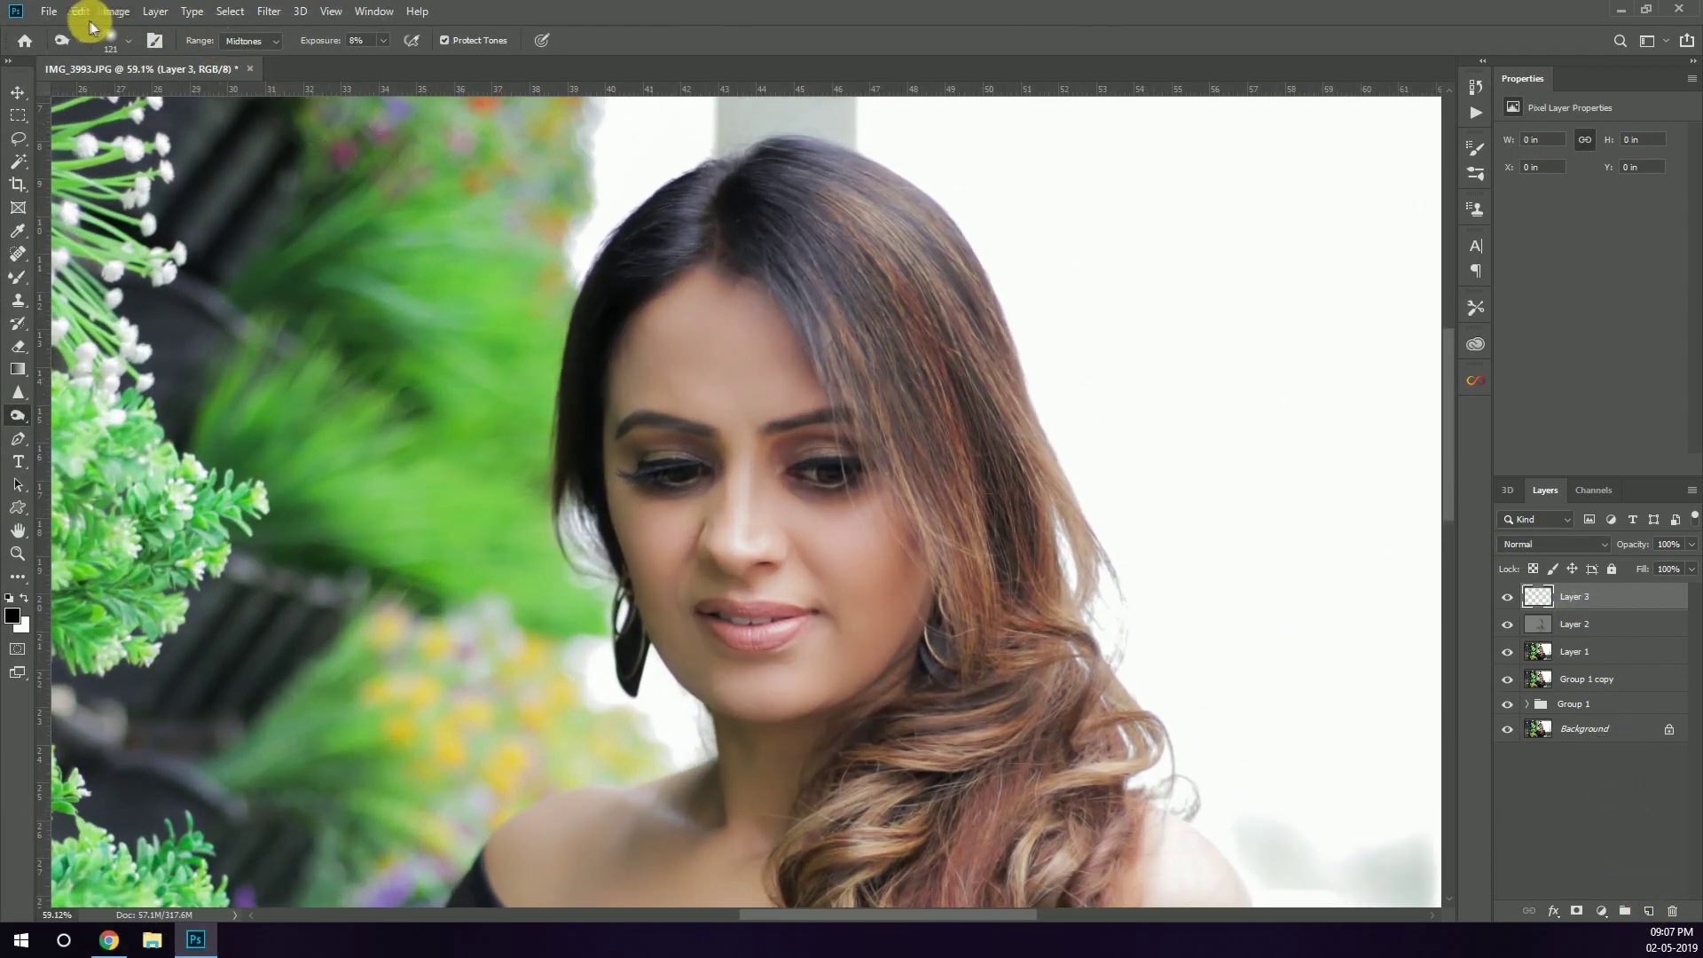
left_click(79, 10)
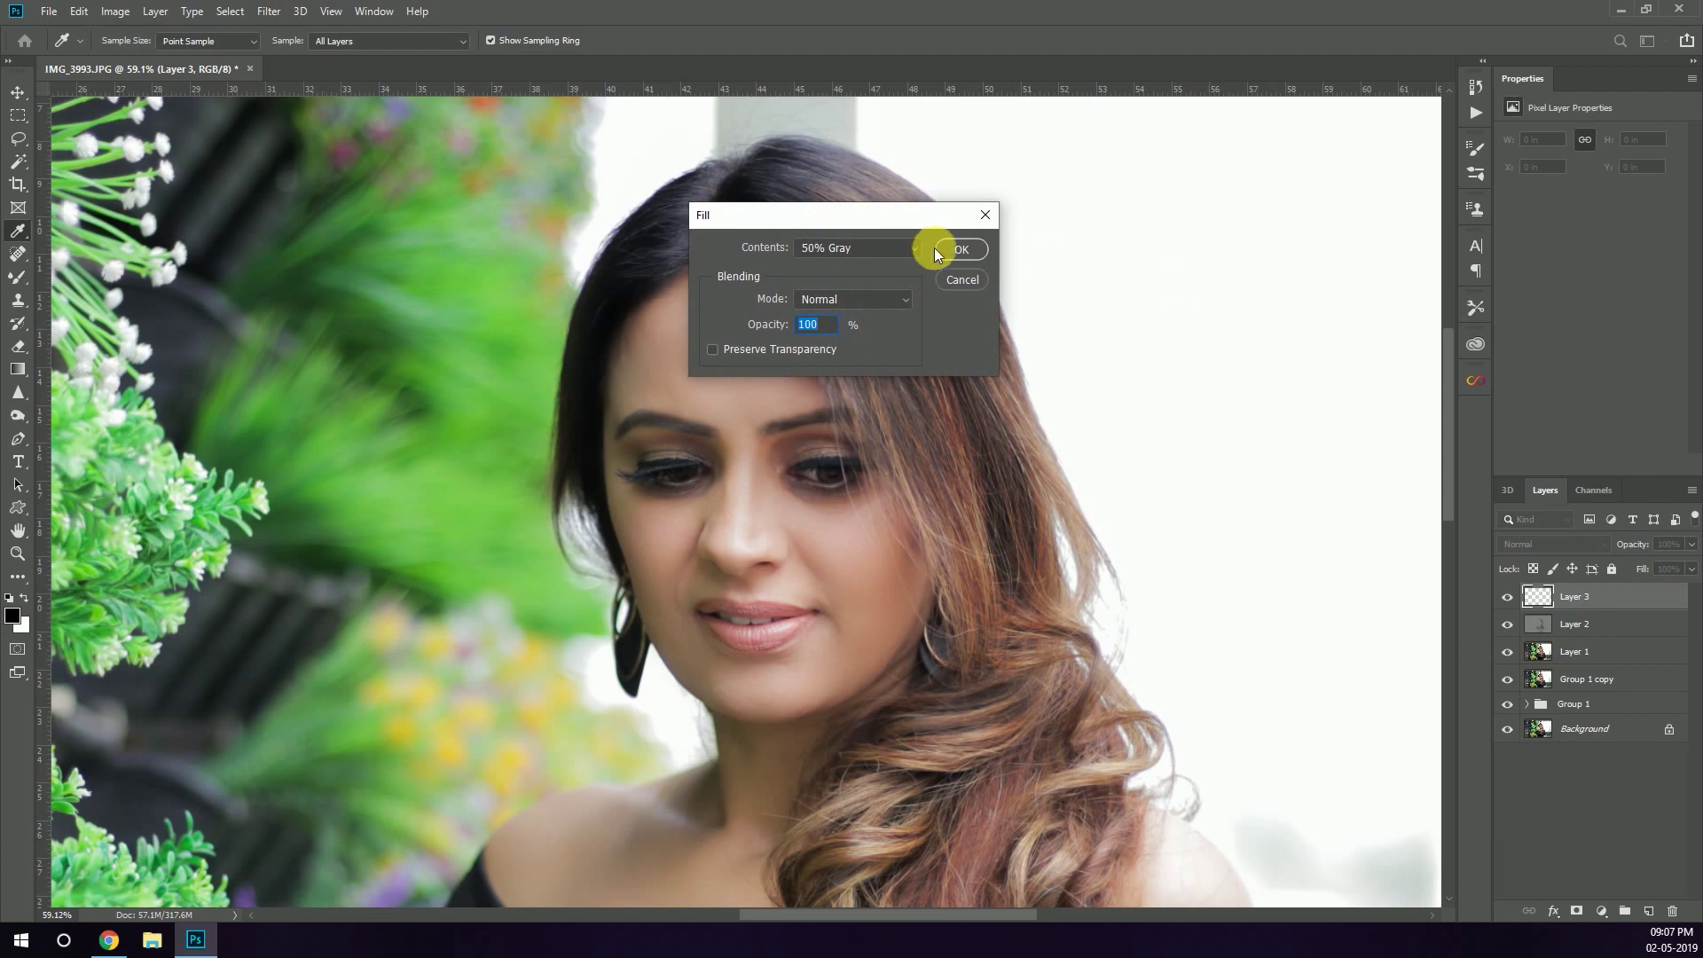
left_click(934, 248)
key("o")
left_click(1513, 544)
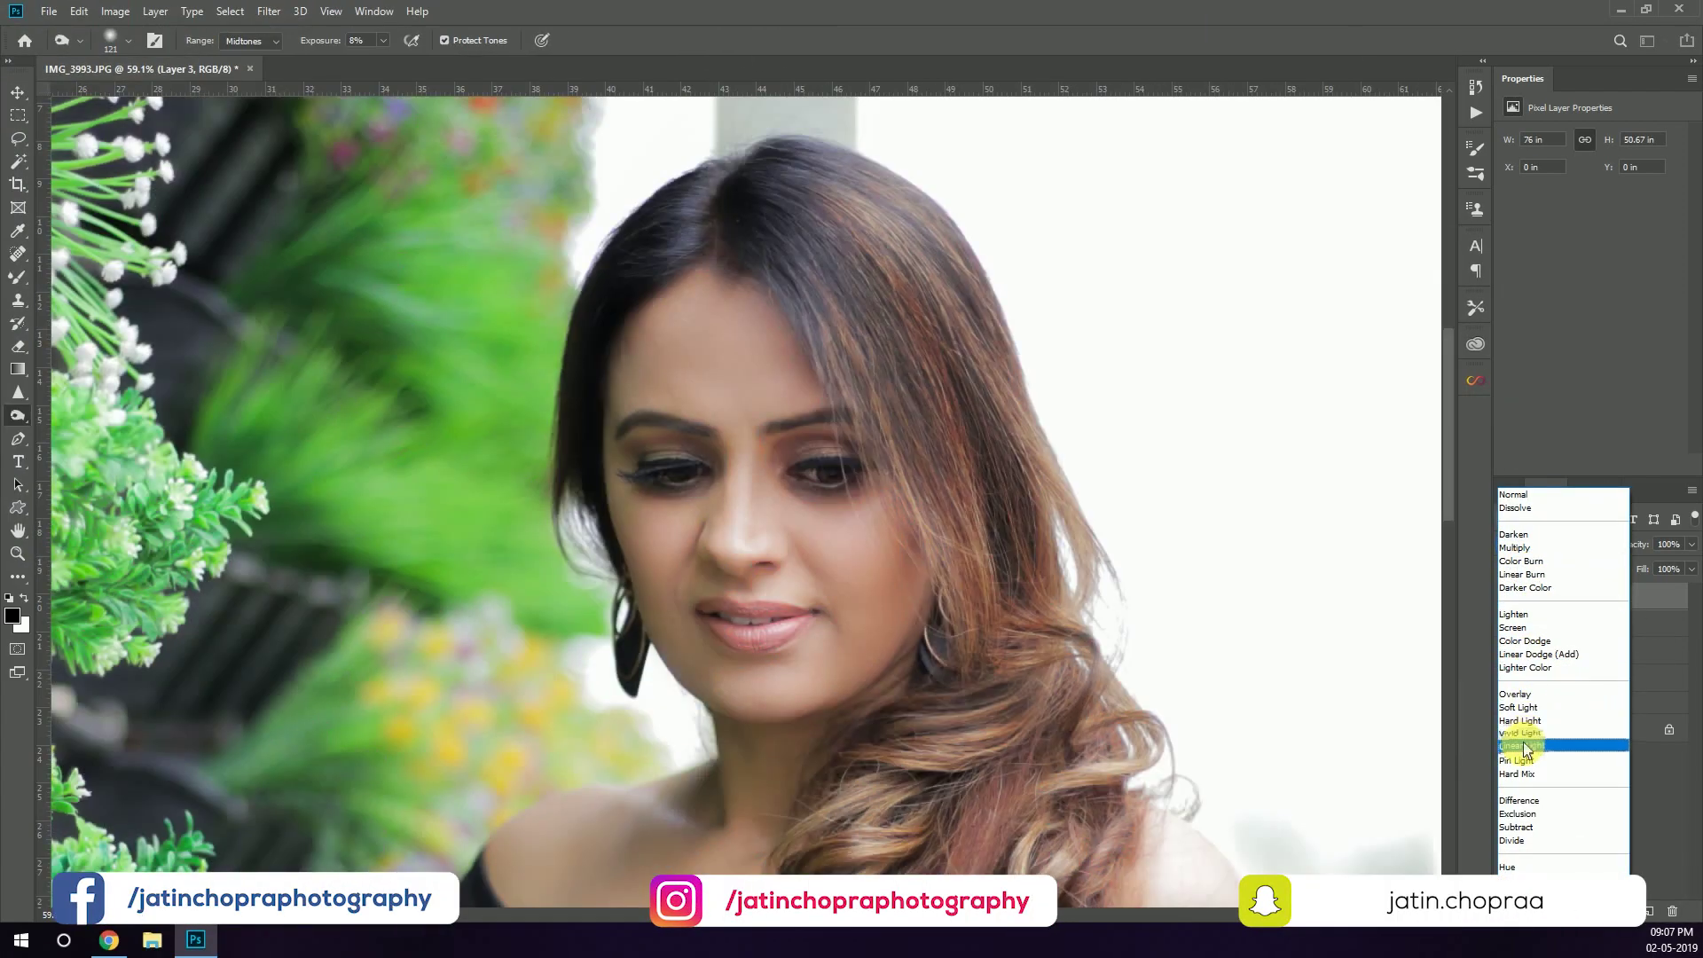
left_click(1524, 746)
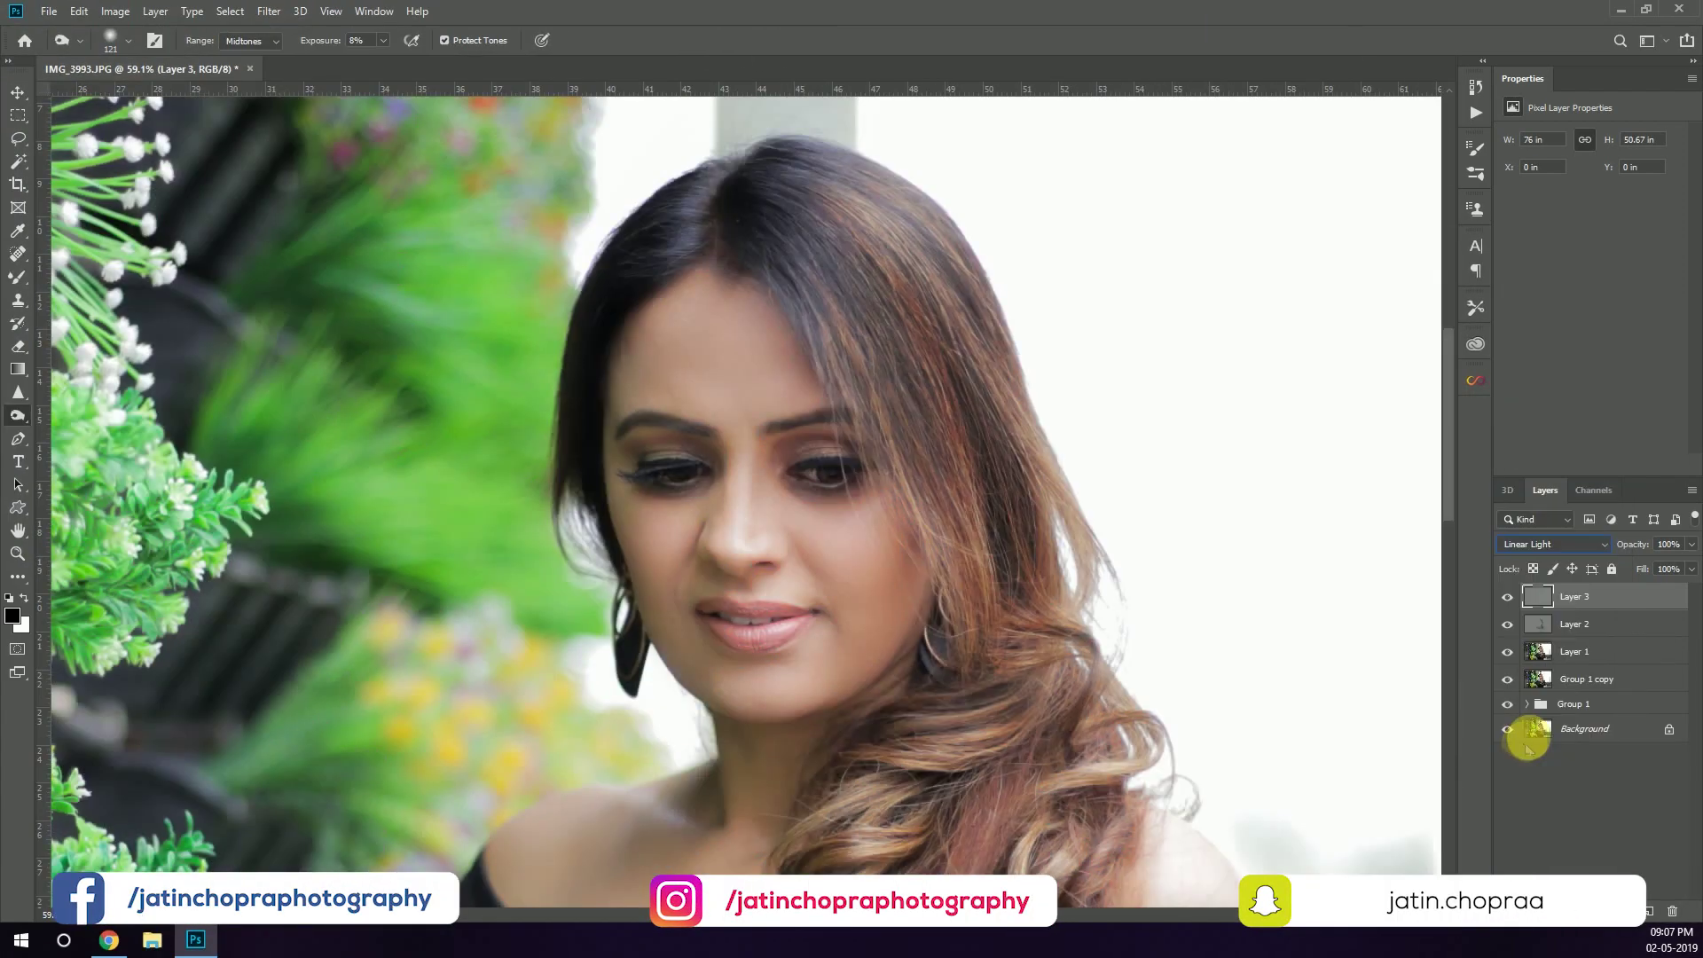
Set the toning tool to Midtones at 10% exposure and brighten the bridge of the nose.
left_click(18, 417)
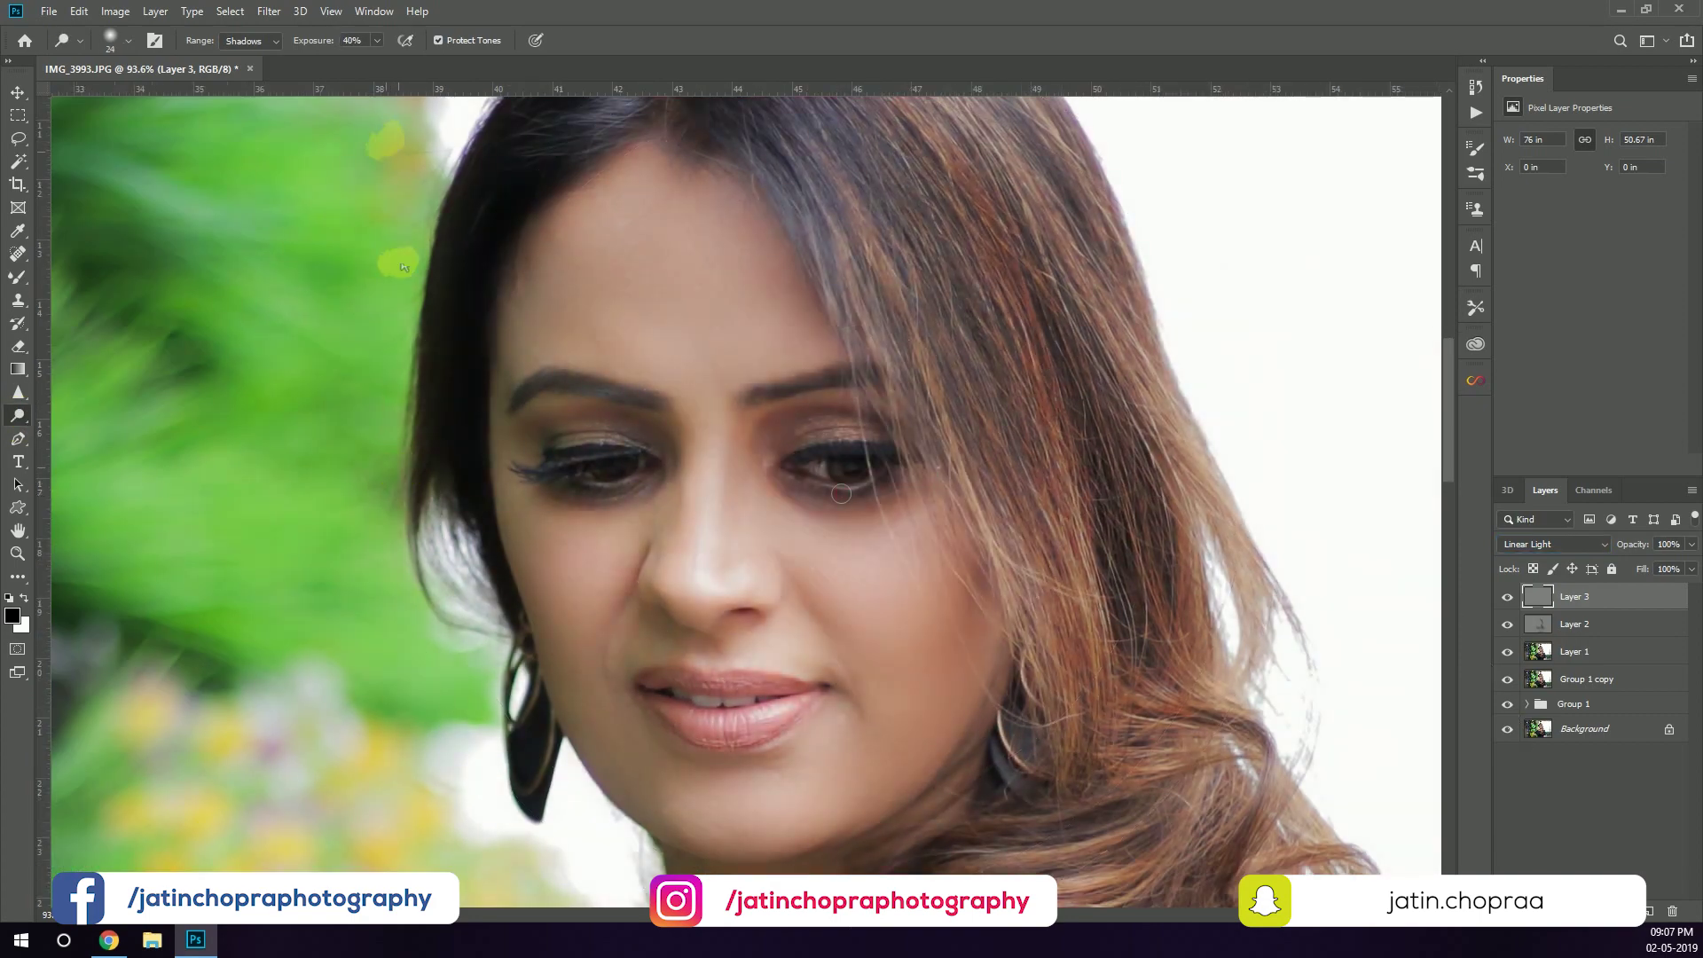
left_click(253, 69)
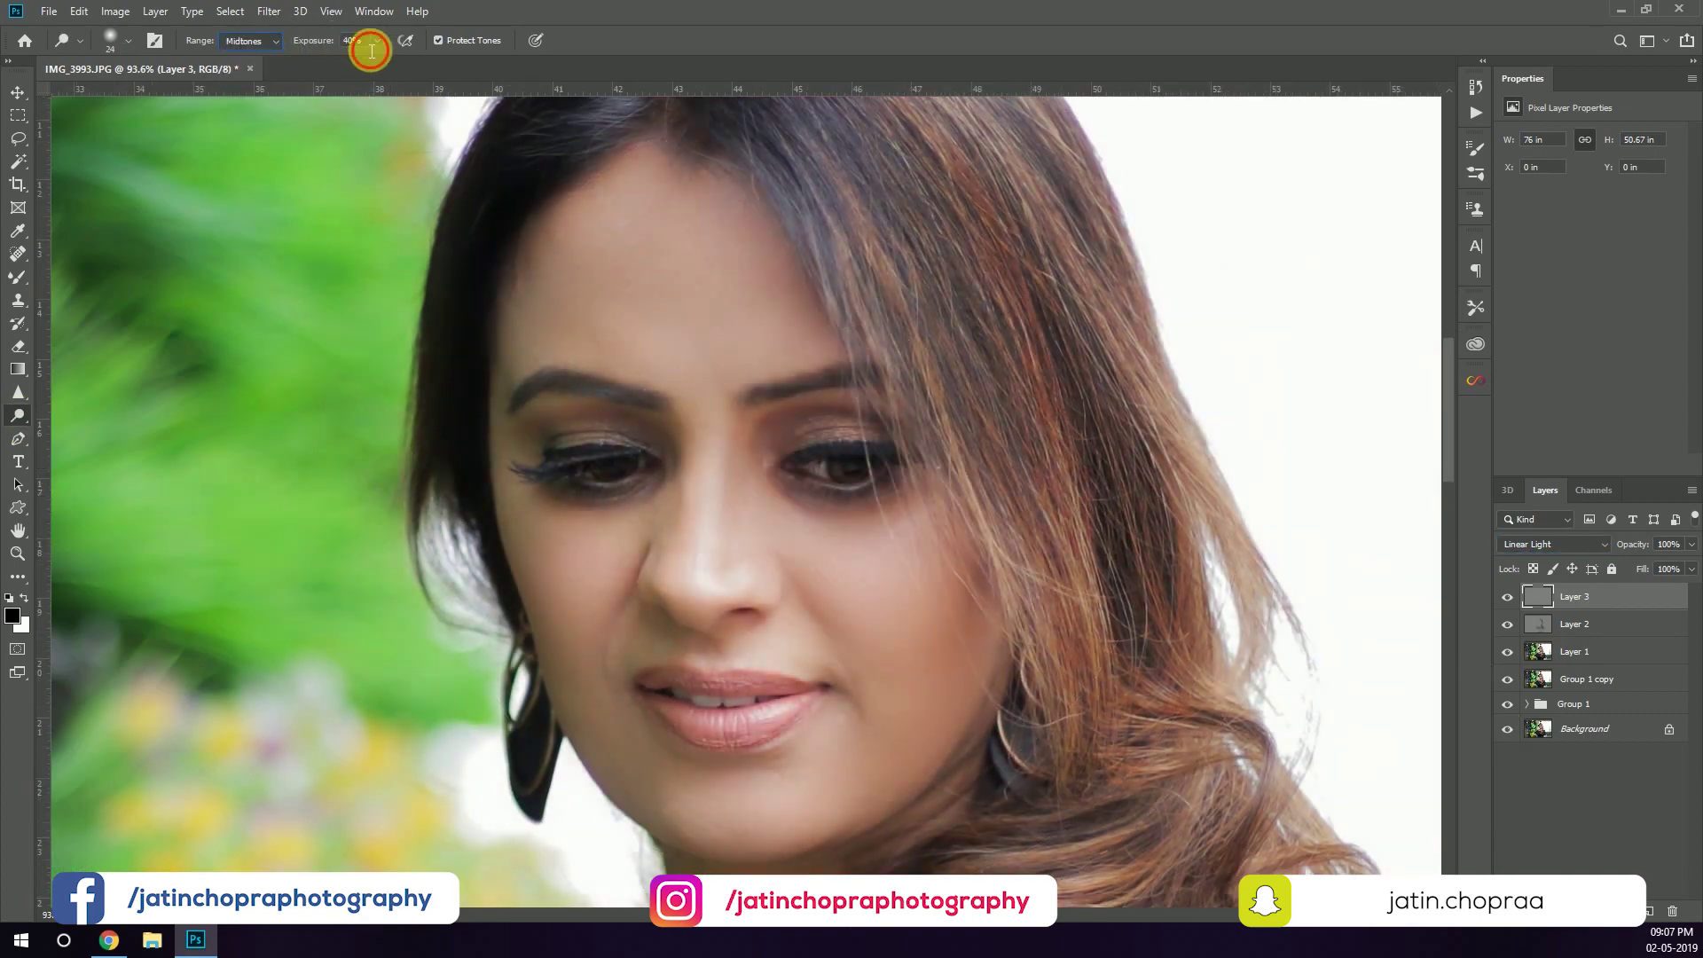
type("10")
key("Return")
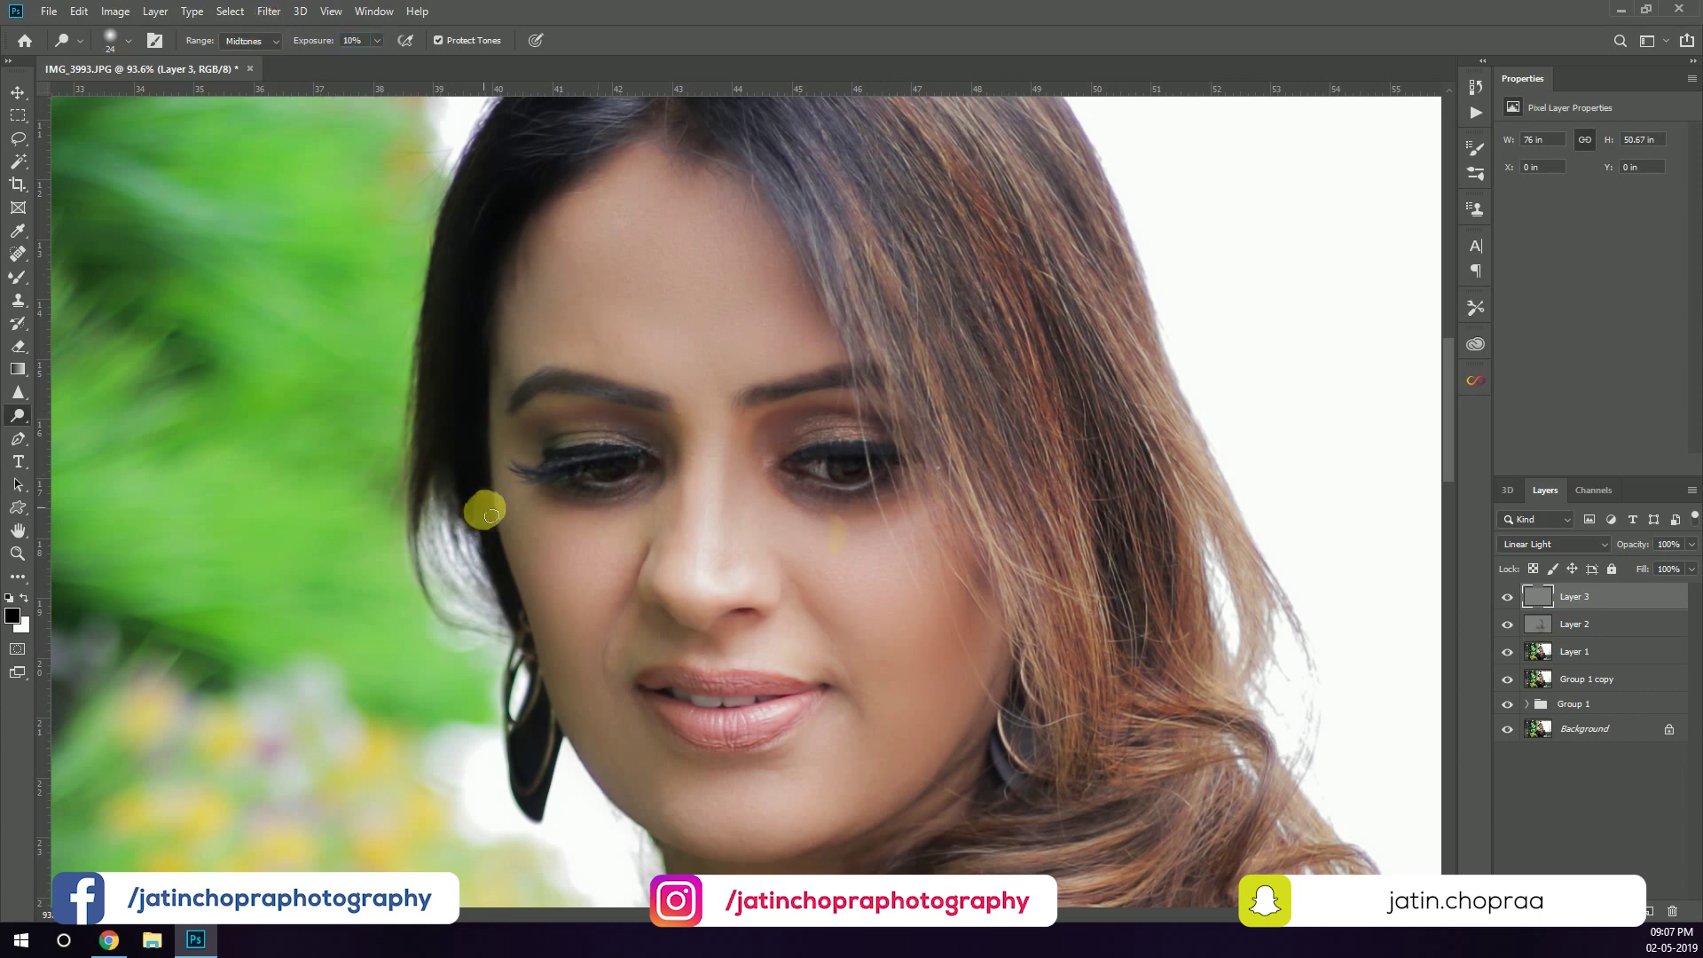
scroll(734, 488, "up", 3)
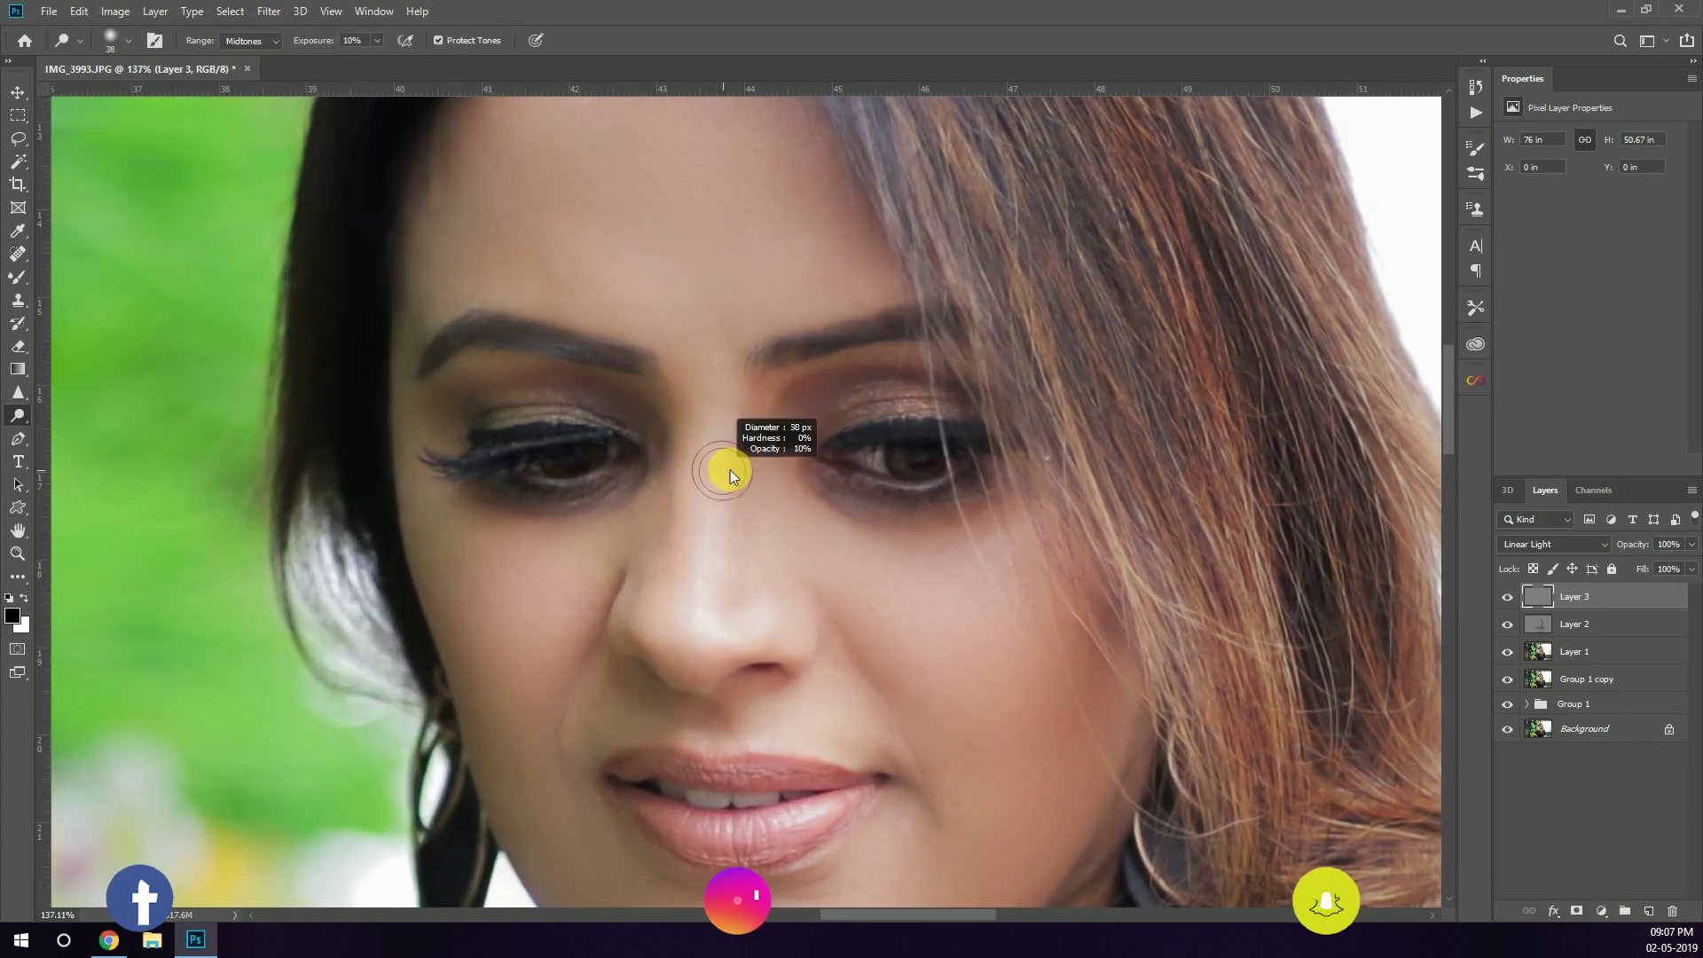
left_click_drag(729, 476, 733, 578)
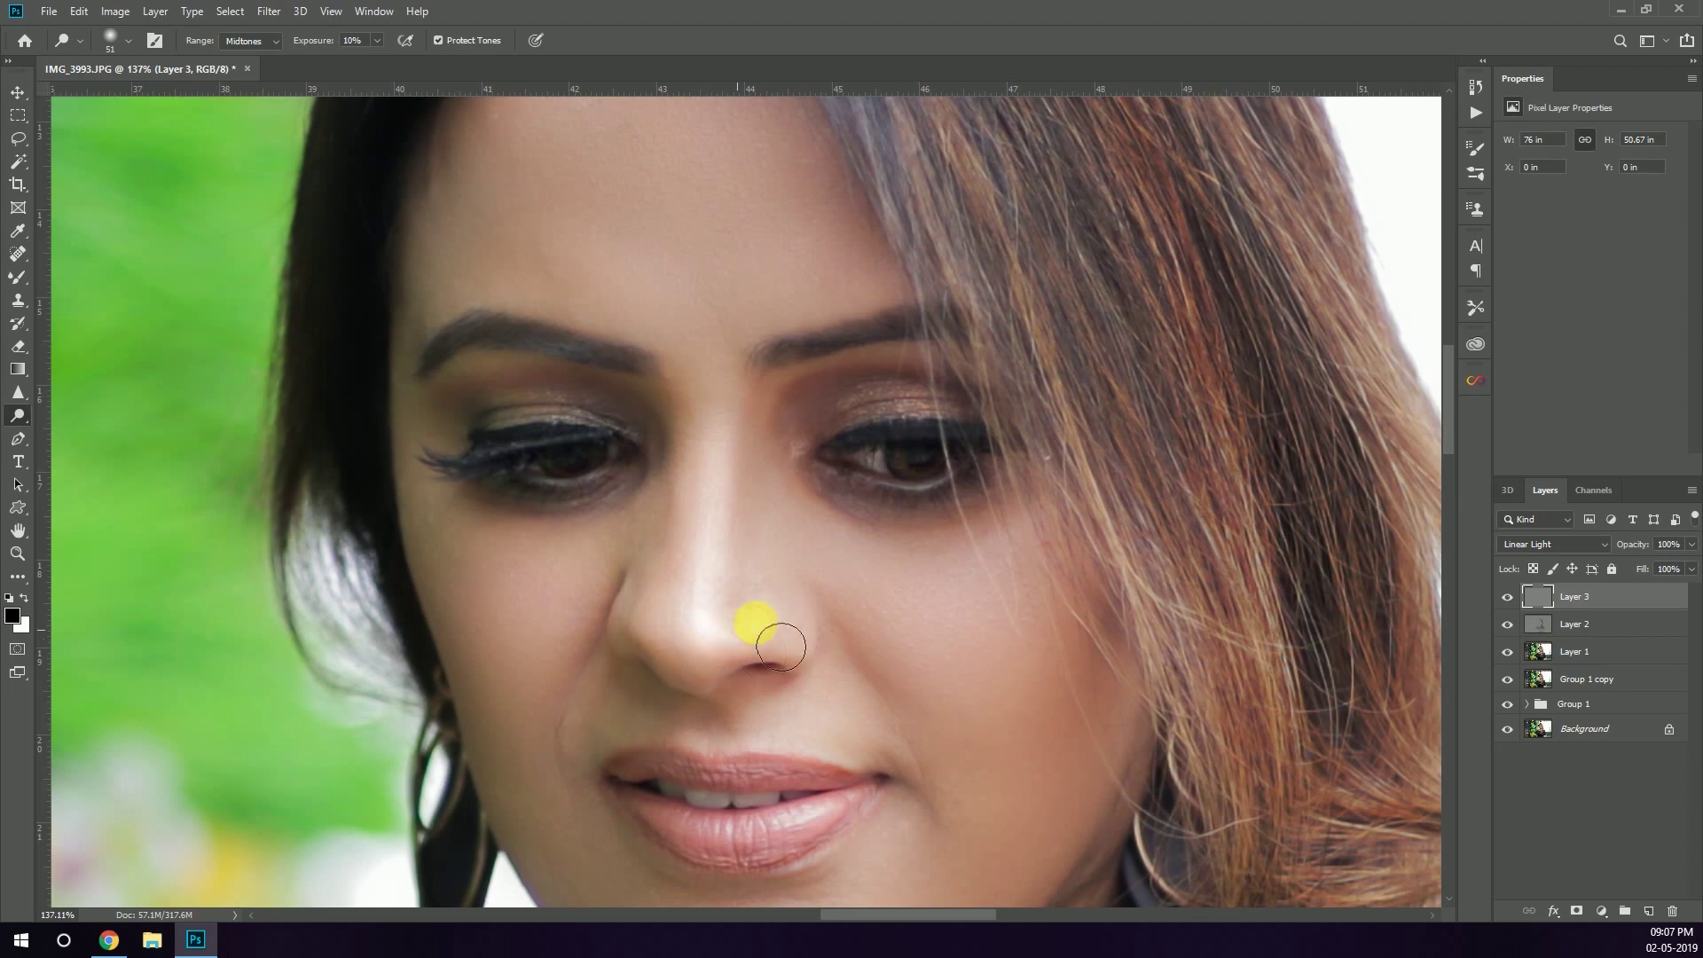
Retouch the tones from cheek to forehead and shrink the brush for the chin.
scroll(834, 567, "down", 3, "alt")
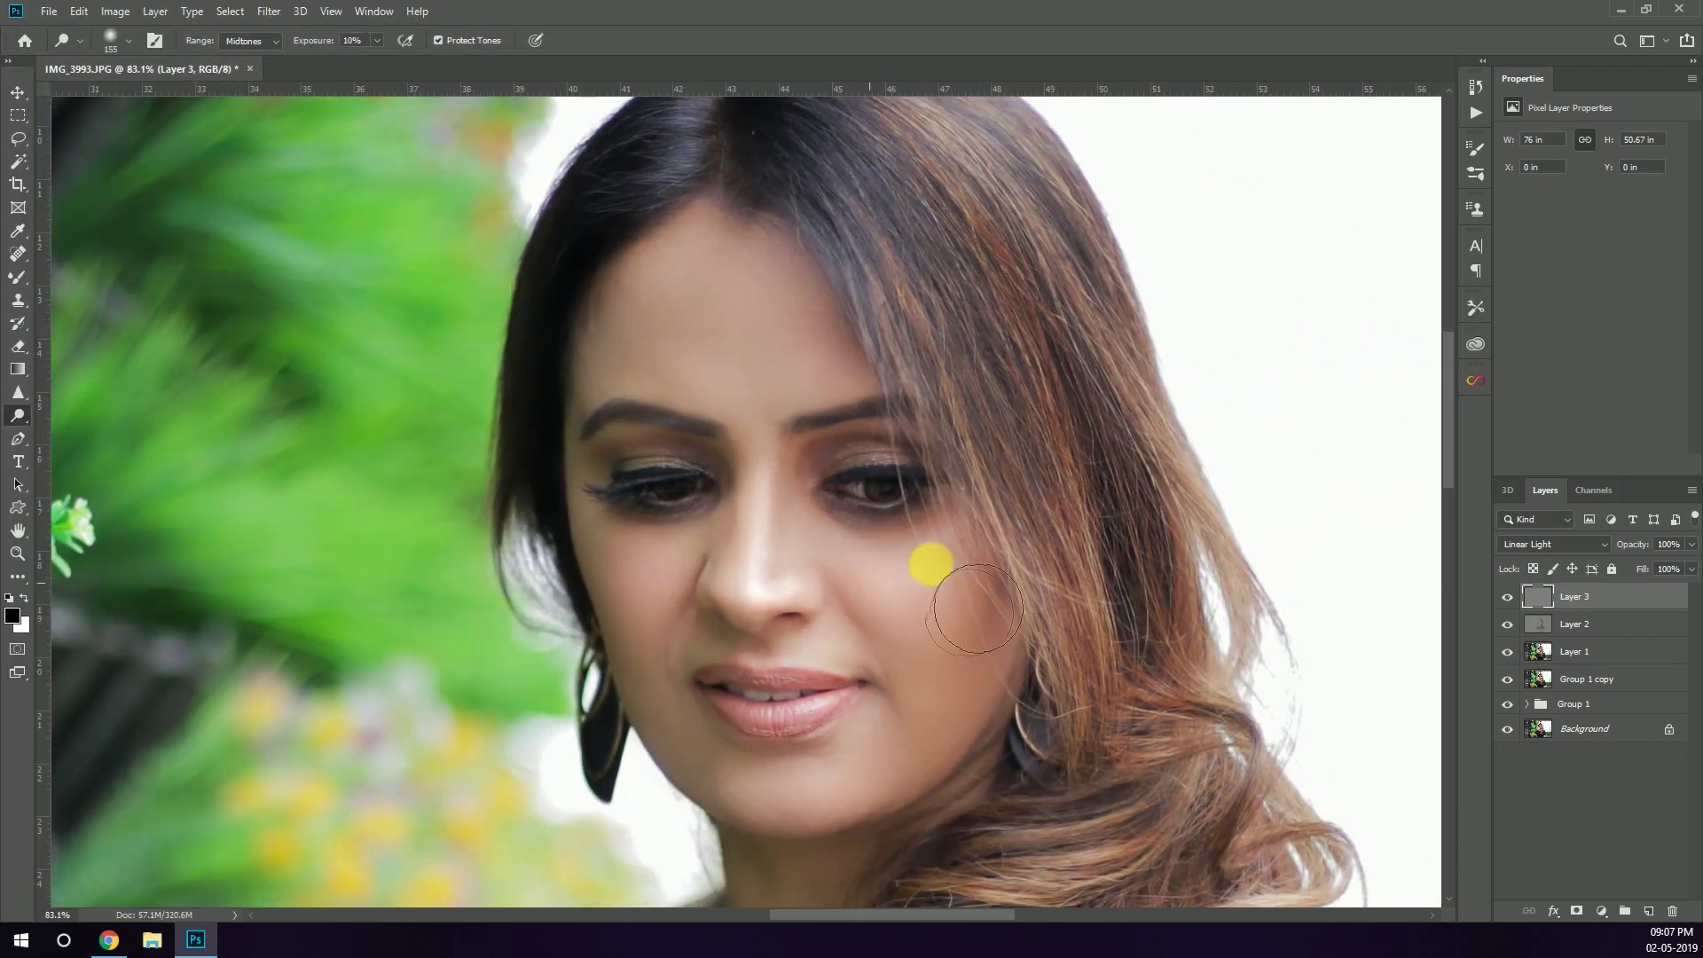
scroll(686, 574, "down", 2)
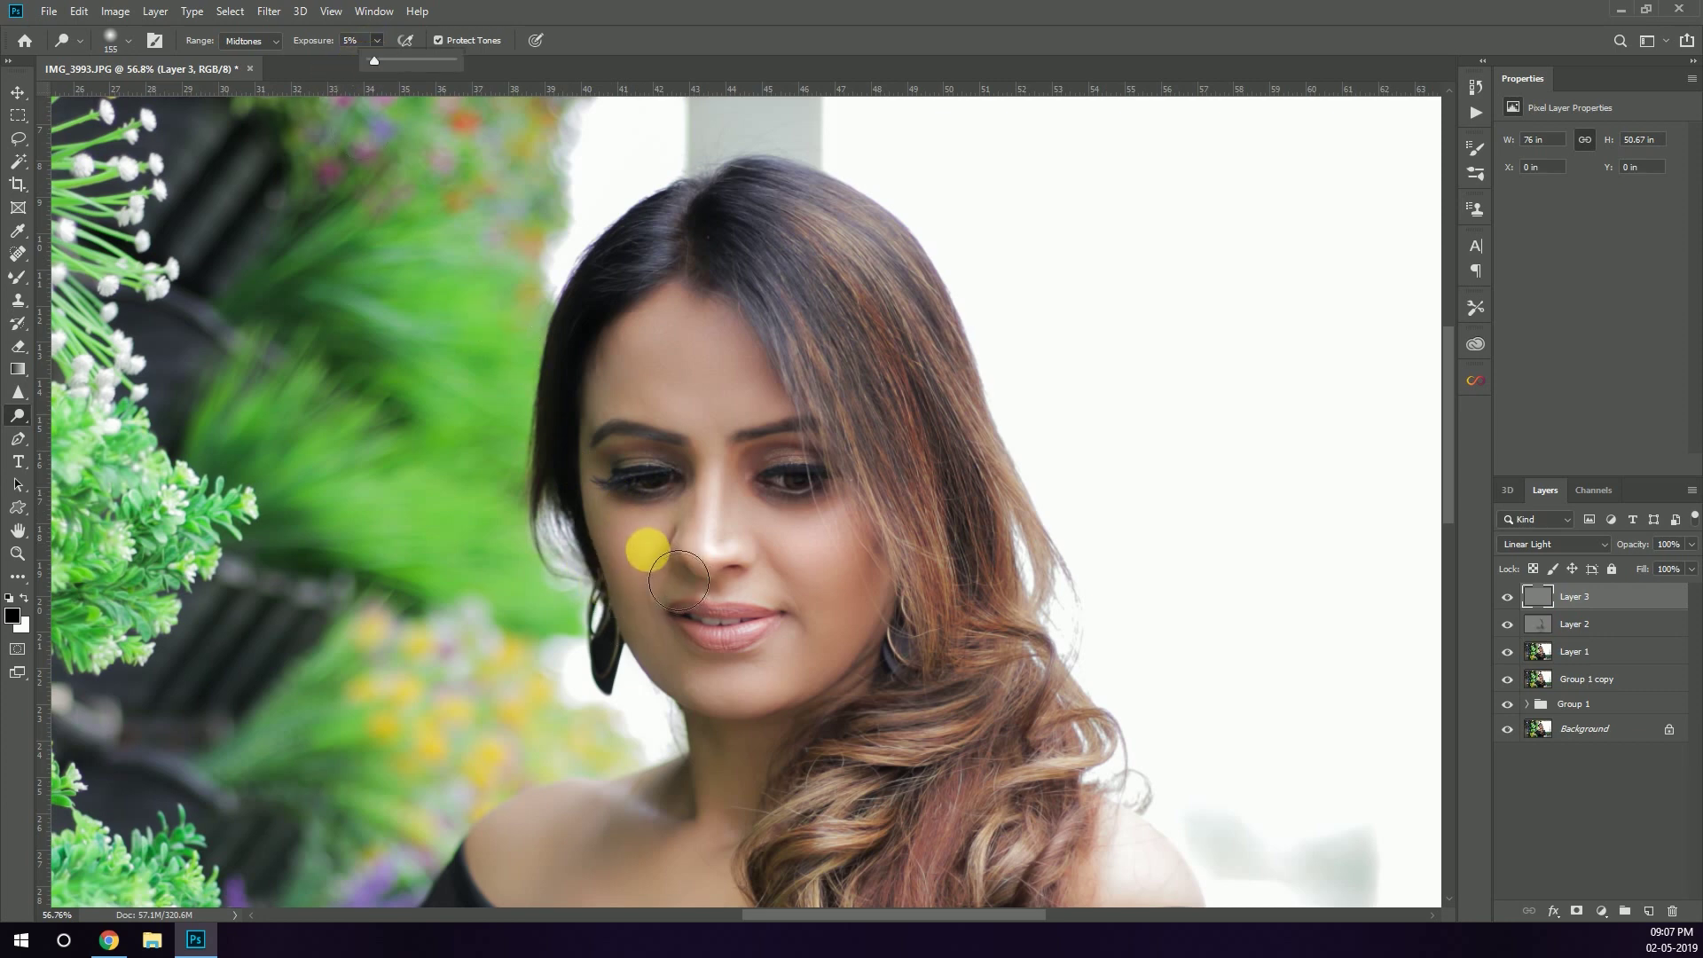
left_click_drag(661, 315, 674, 374)
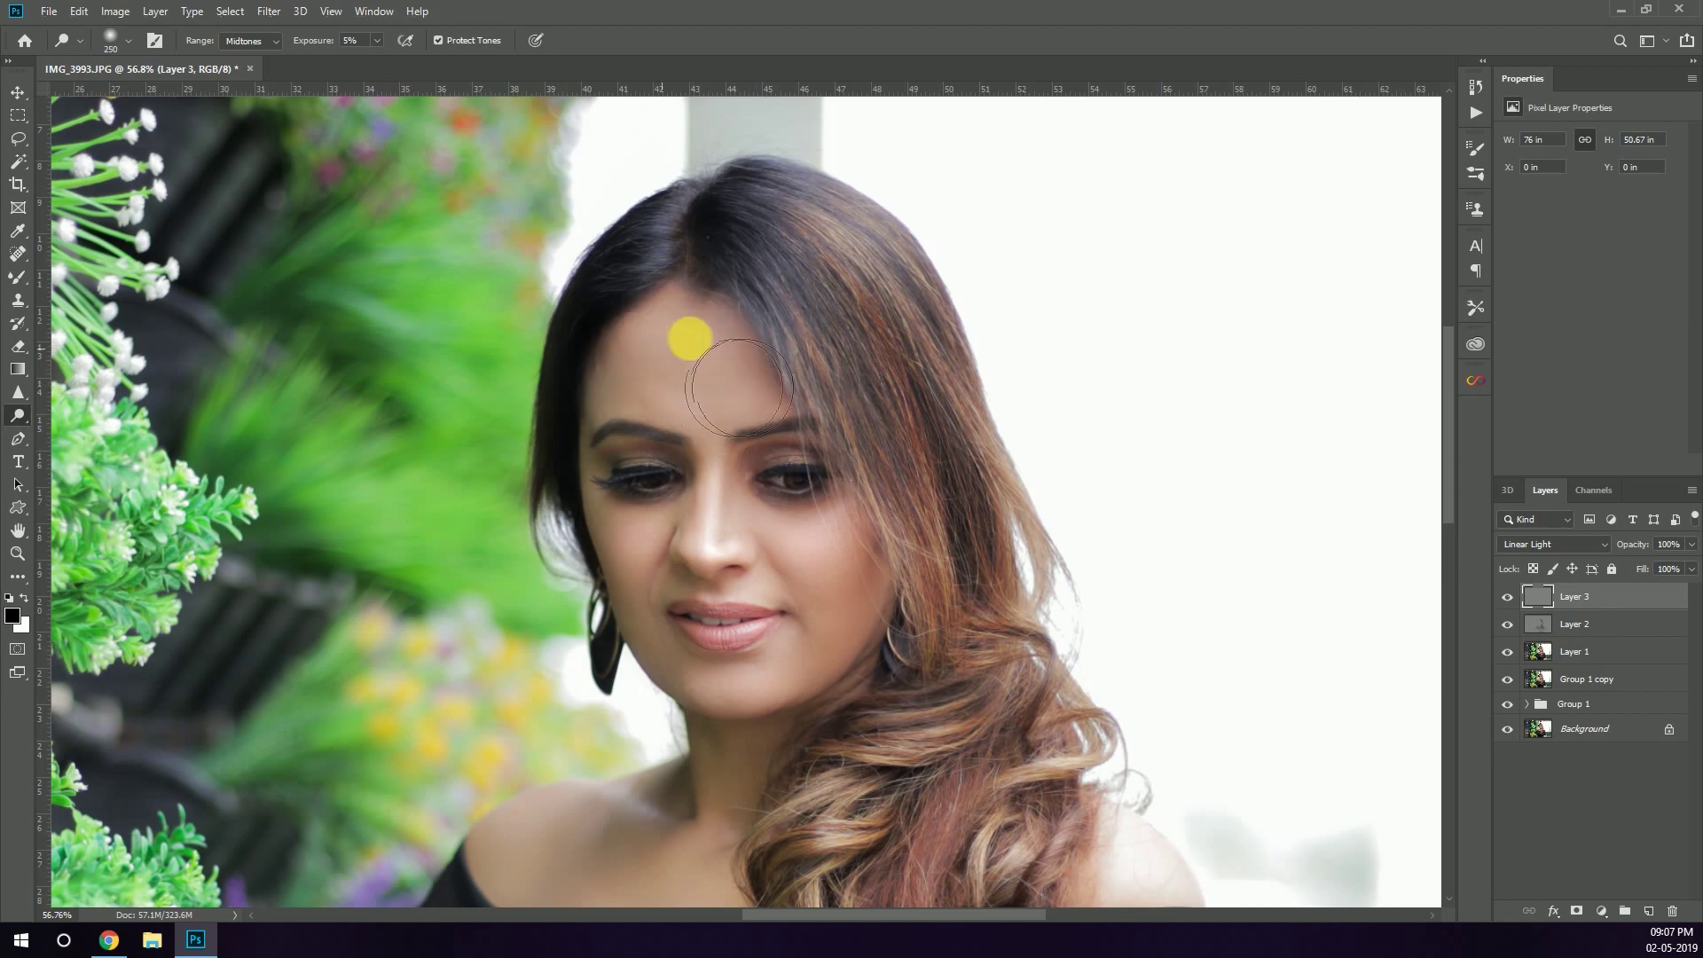
scroll(856, 426, "down", 2)
left_click_drag(796, 556, 793, 585)
Enlarge the brush, lighten her arm with a faint dodge stroke, and add a new layer.
scroll(727, 583, "down", 2)
left_click_drag(647, 608, 644, 626)
scroll(772, 372, "down", 2)
scroll(834, 363, "up", 1)
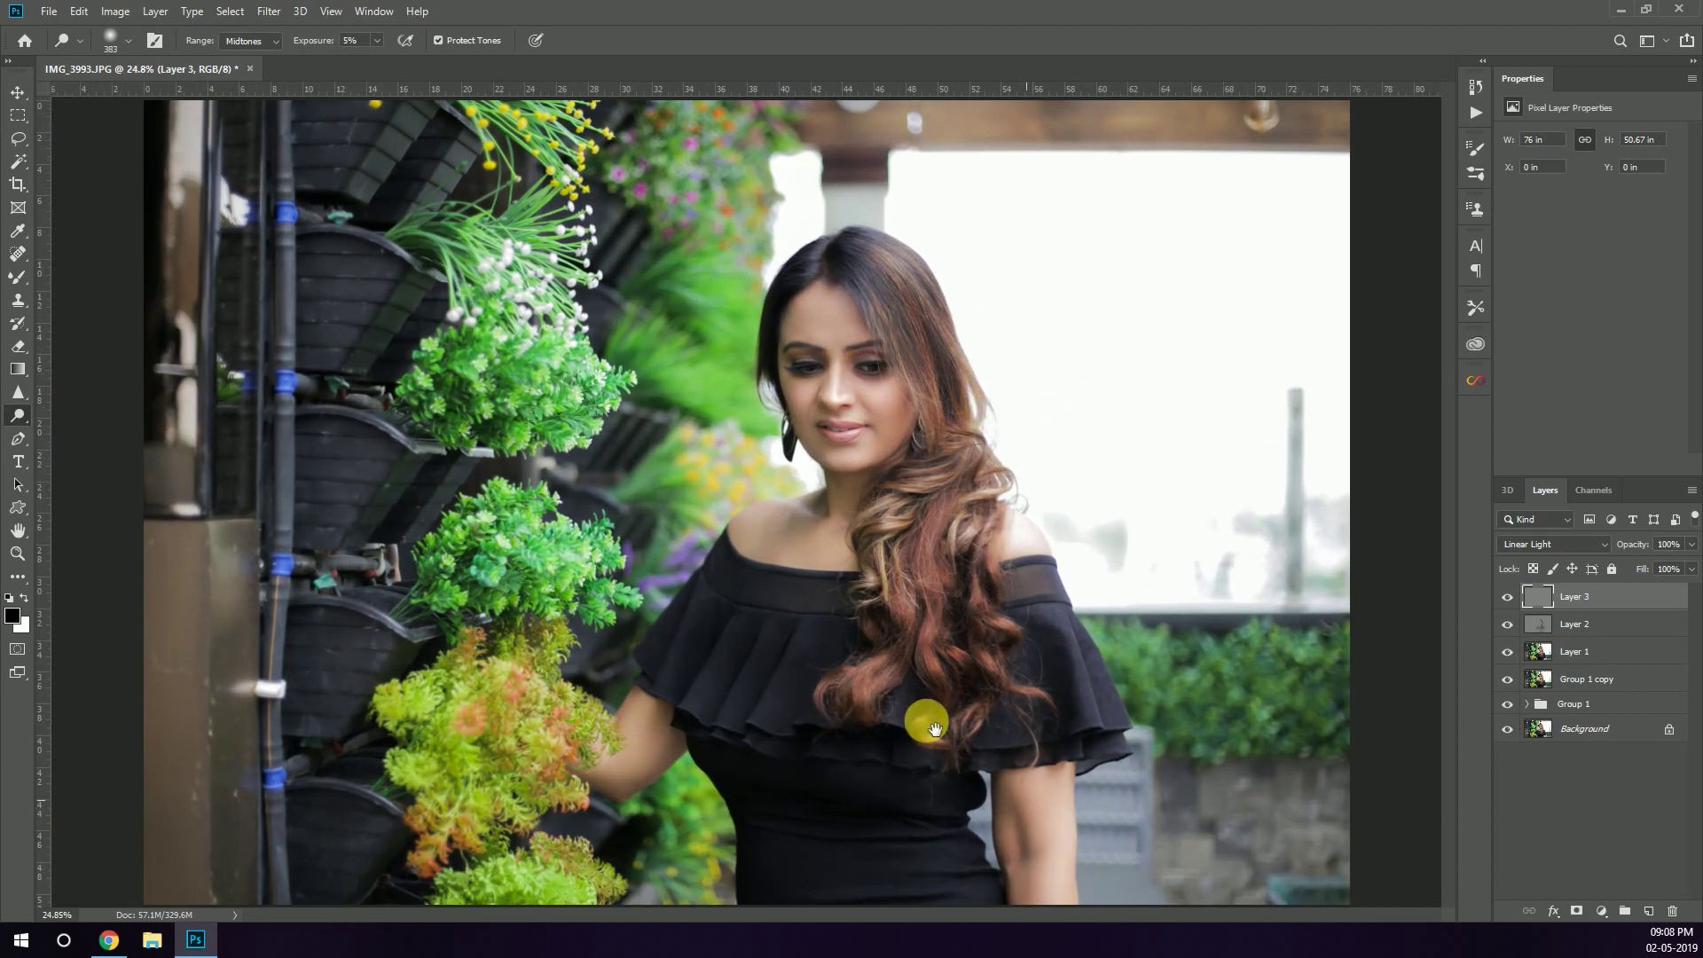
left_click_drag(1085, 826, 1082, 900)
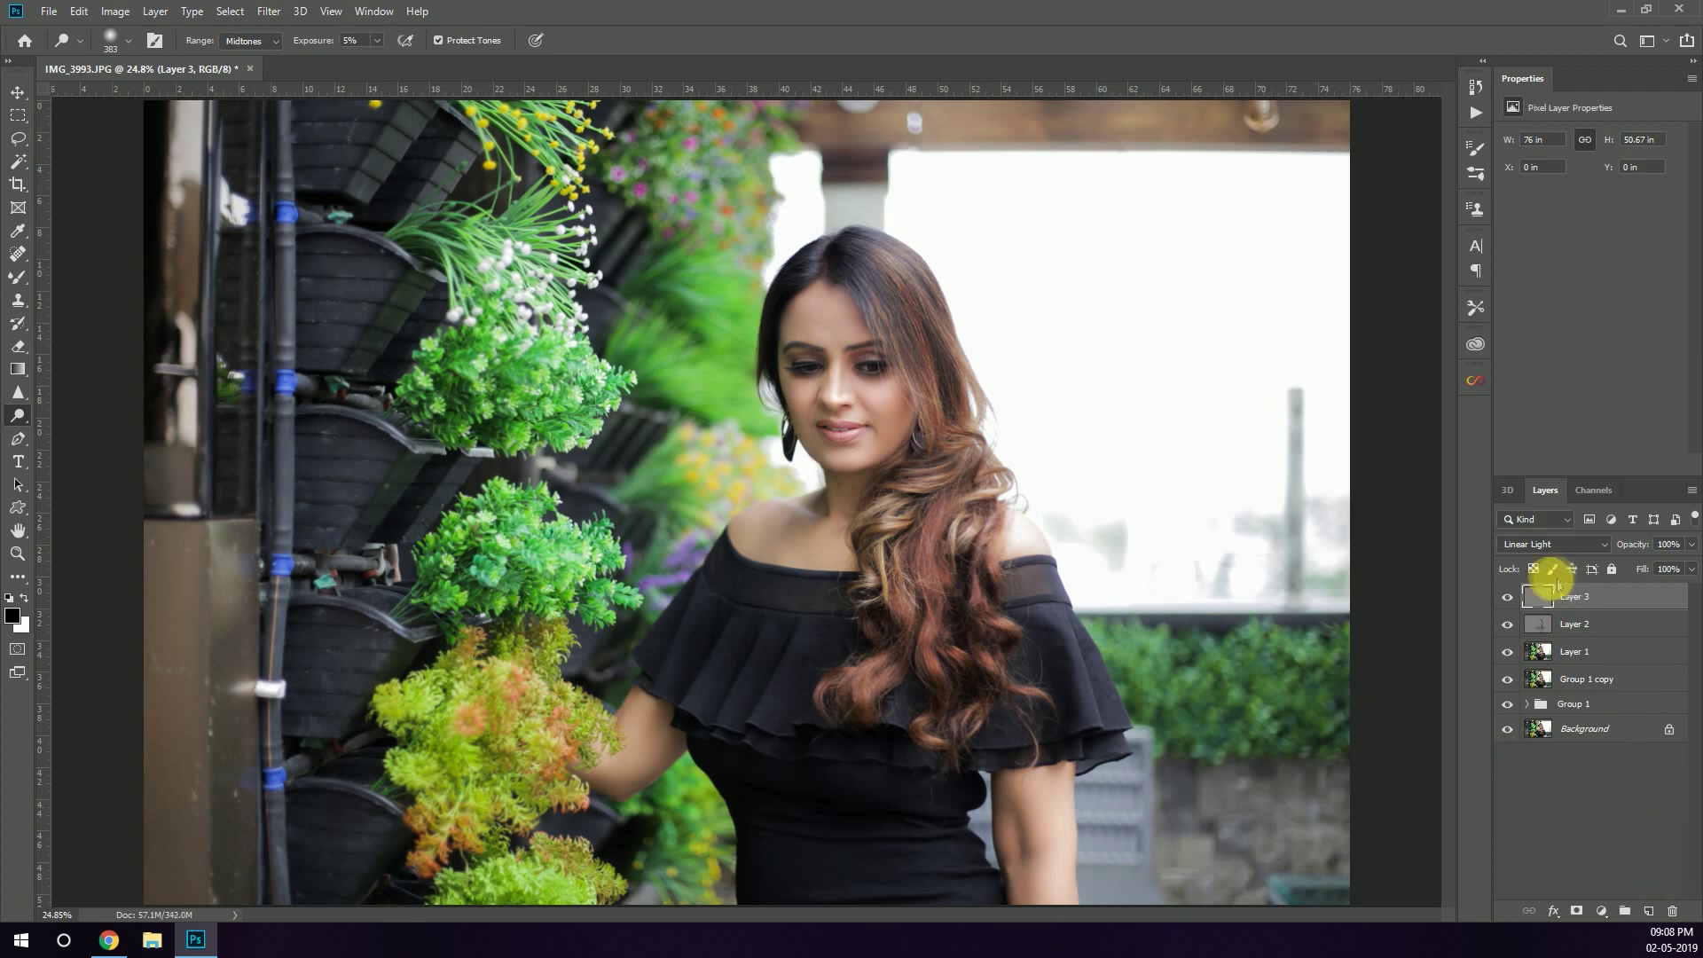
left_click(1647, 909)
Fill Layer 4 with 50% gray, set it to Overlay, and keep it selected.
left_click(79, 10)
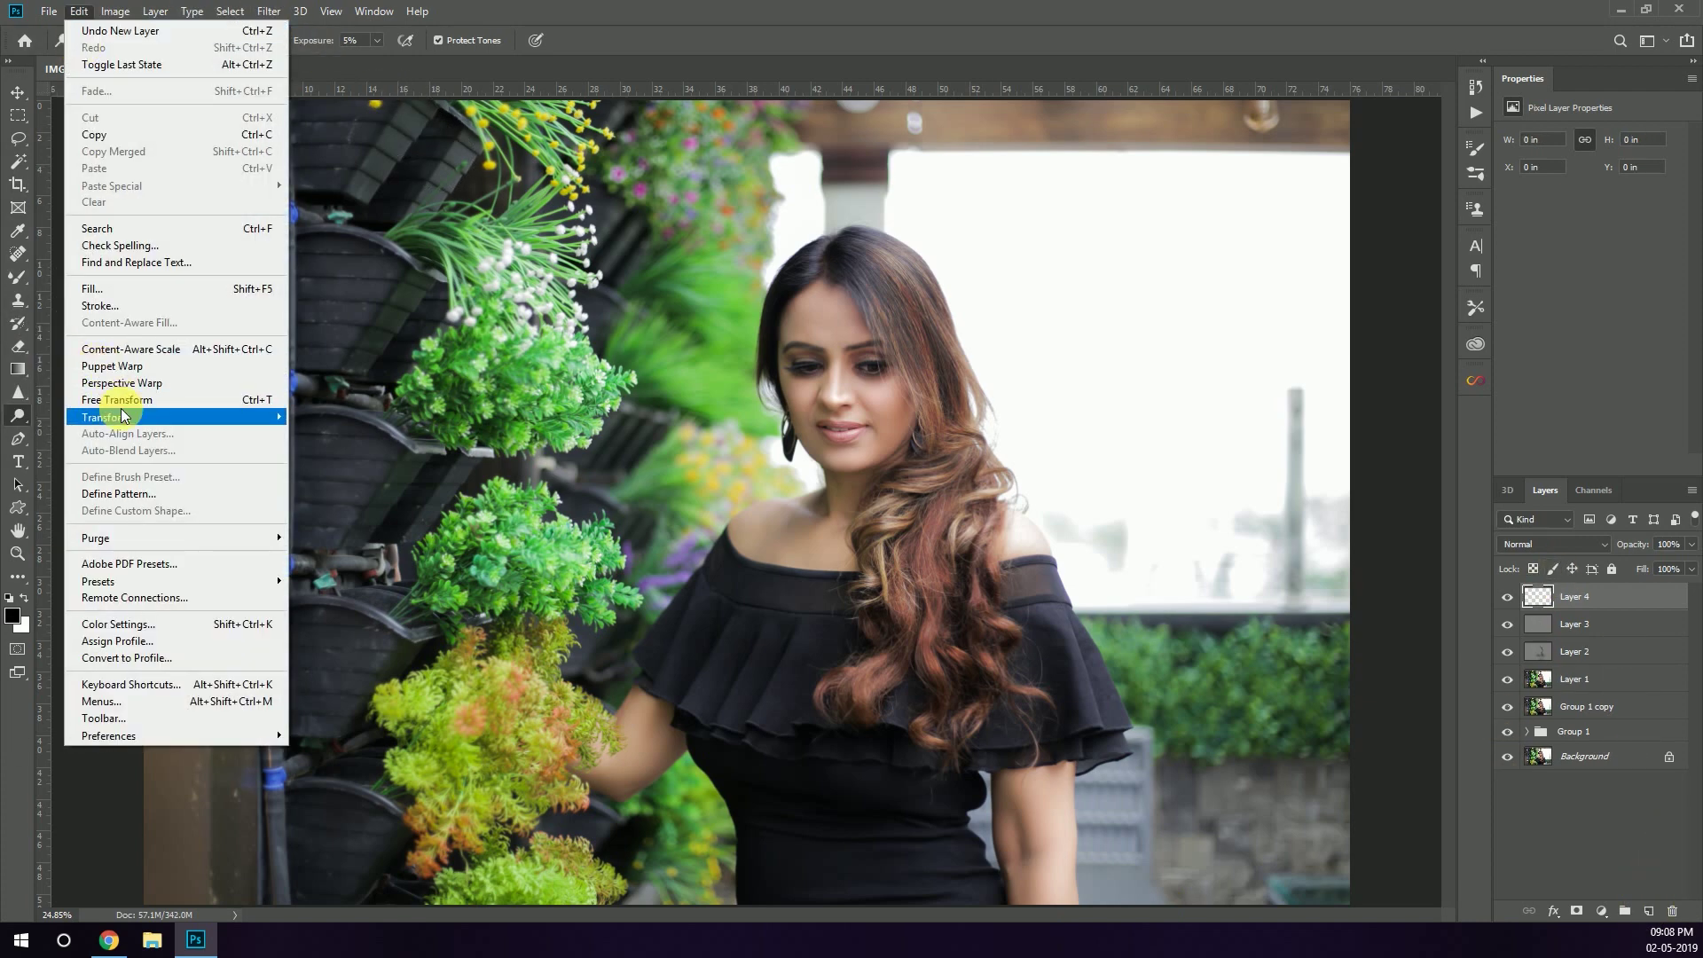
left_click(112, 293)
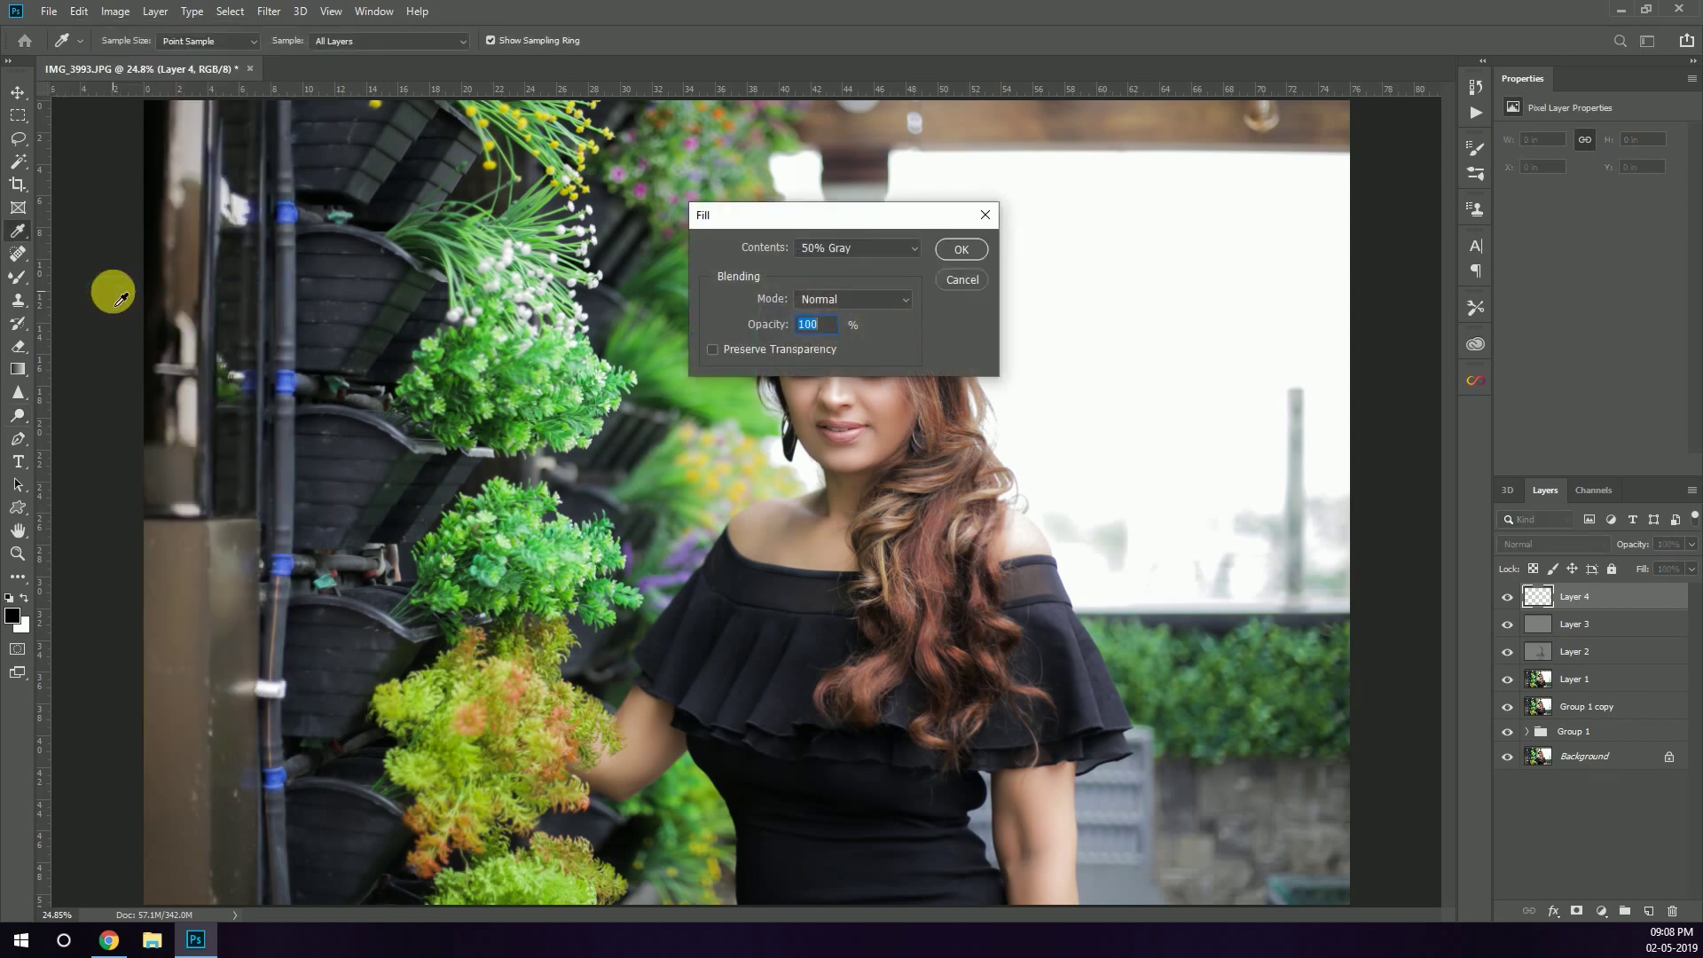
key("Return")
left_click(1522, 546)
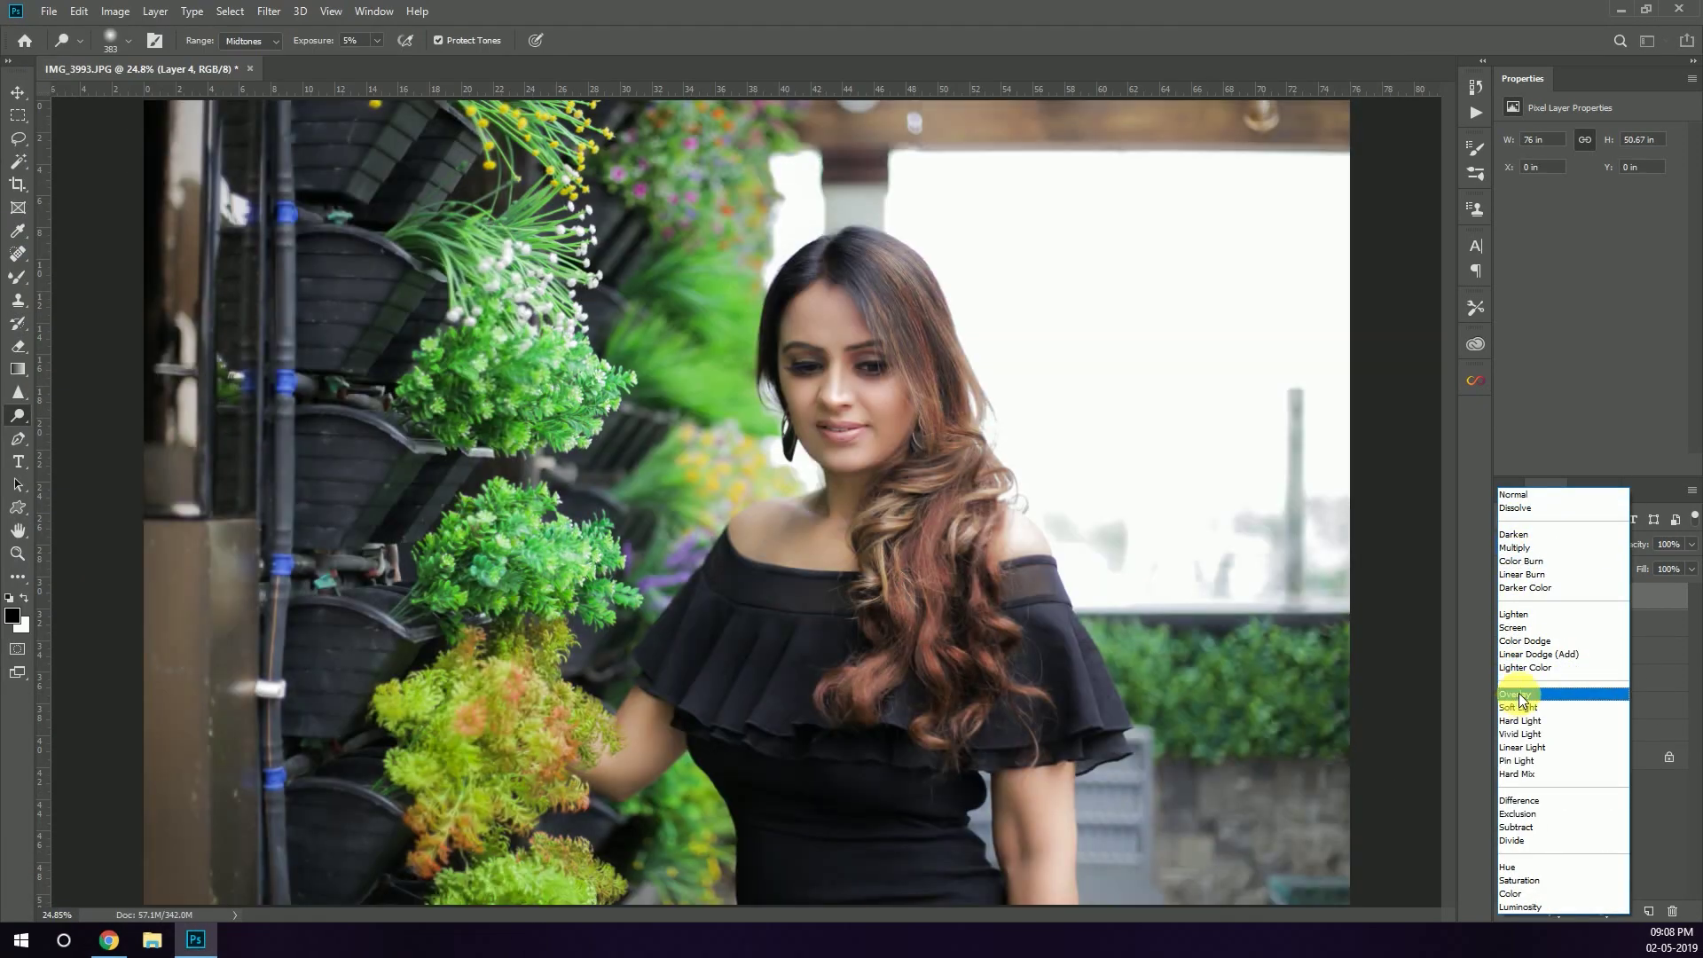
left_click(1518, 694)
left_click(1545, 625)
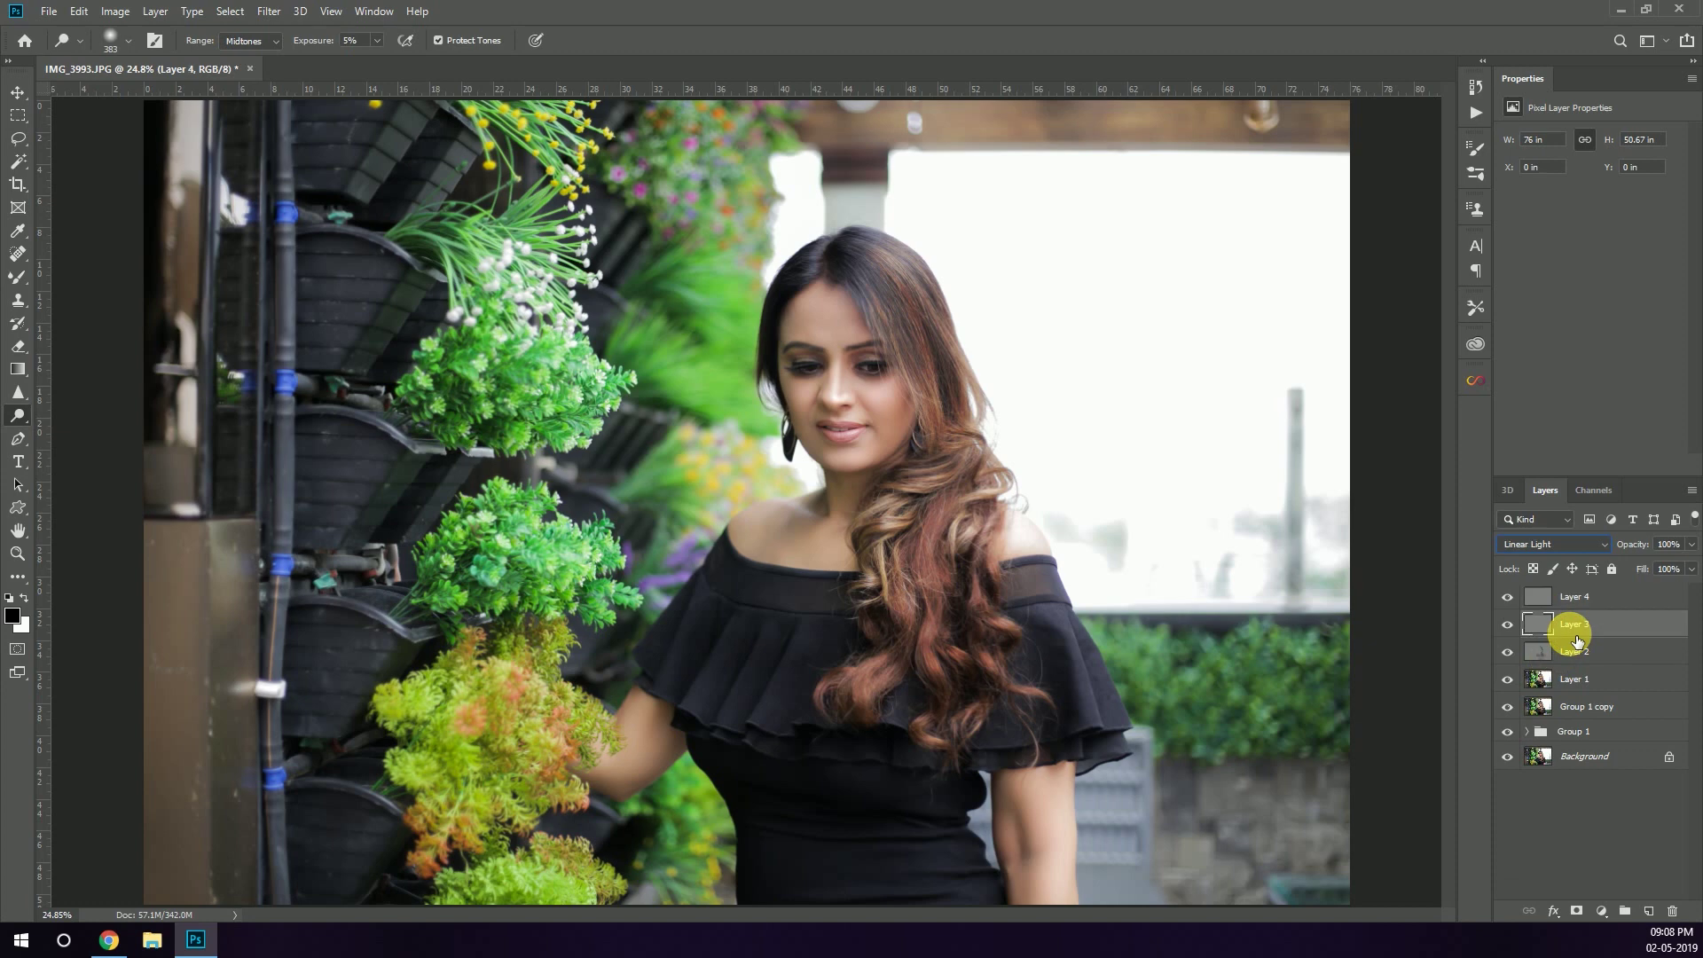
left_click(1548, 594)
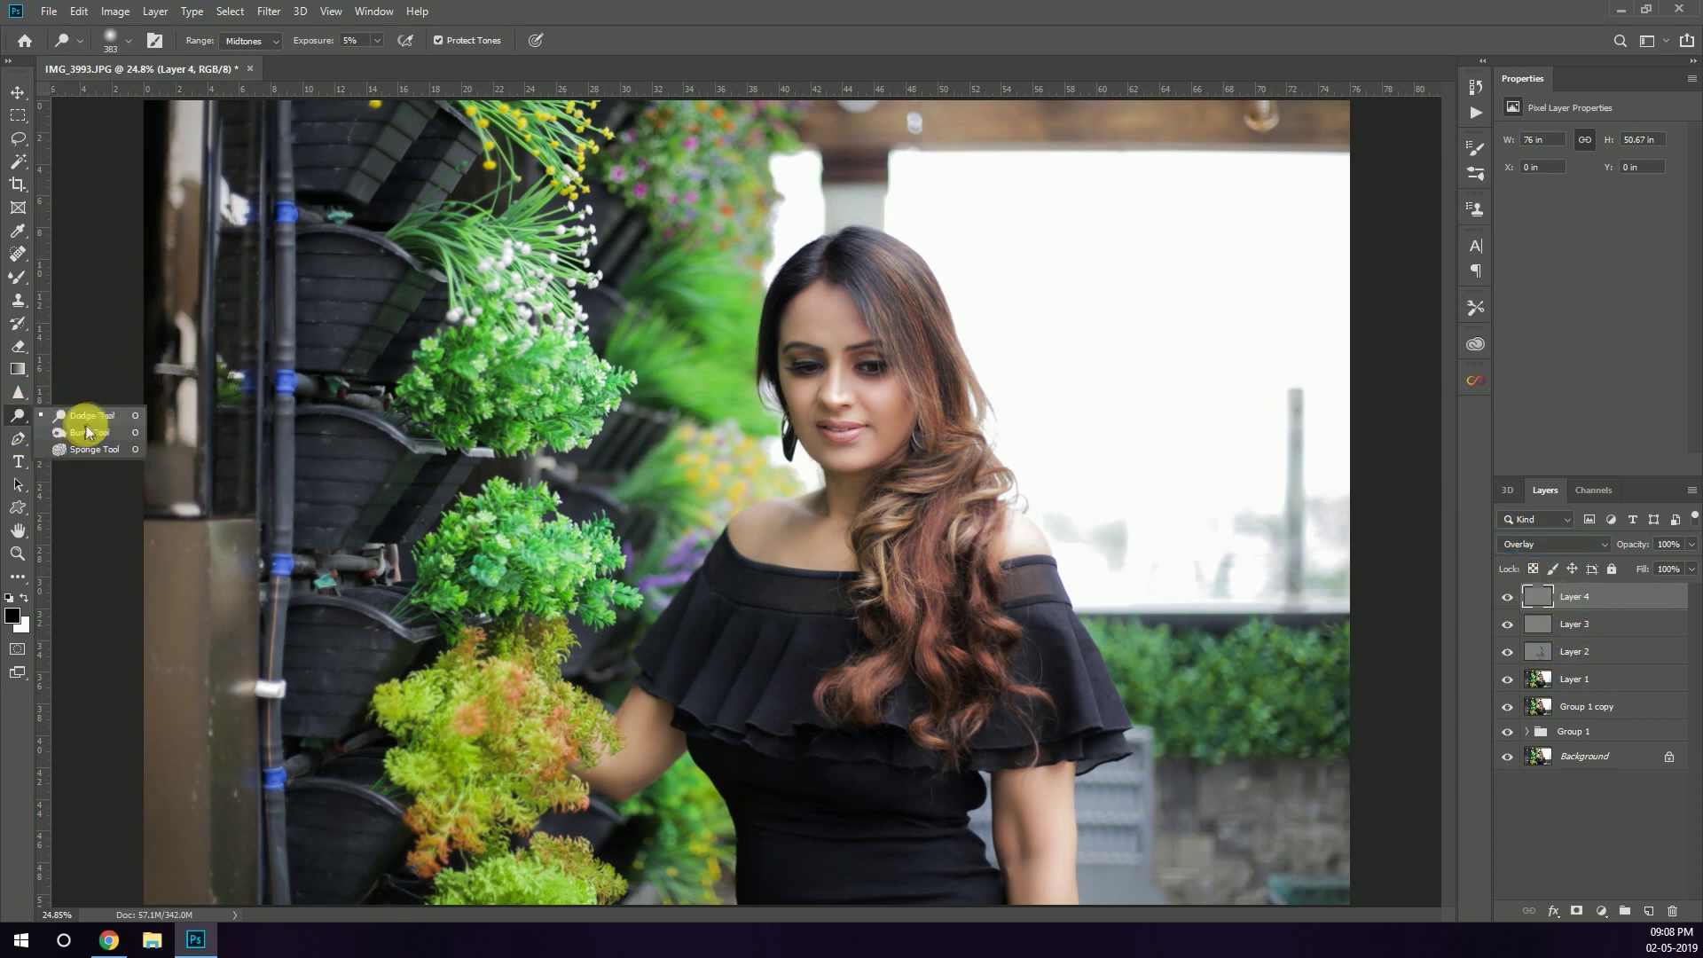
Dodge her arm at 51% exposure with a ~198 brush, then her hair at 10%.
left_click_drag(315, 40, 335, 40)
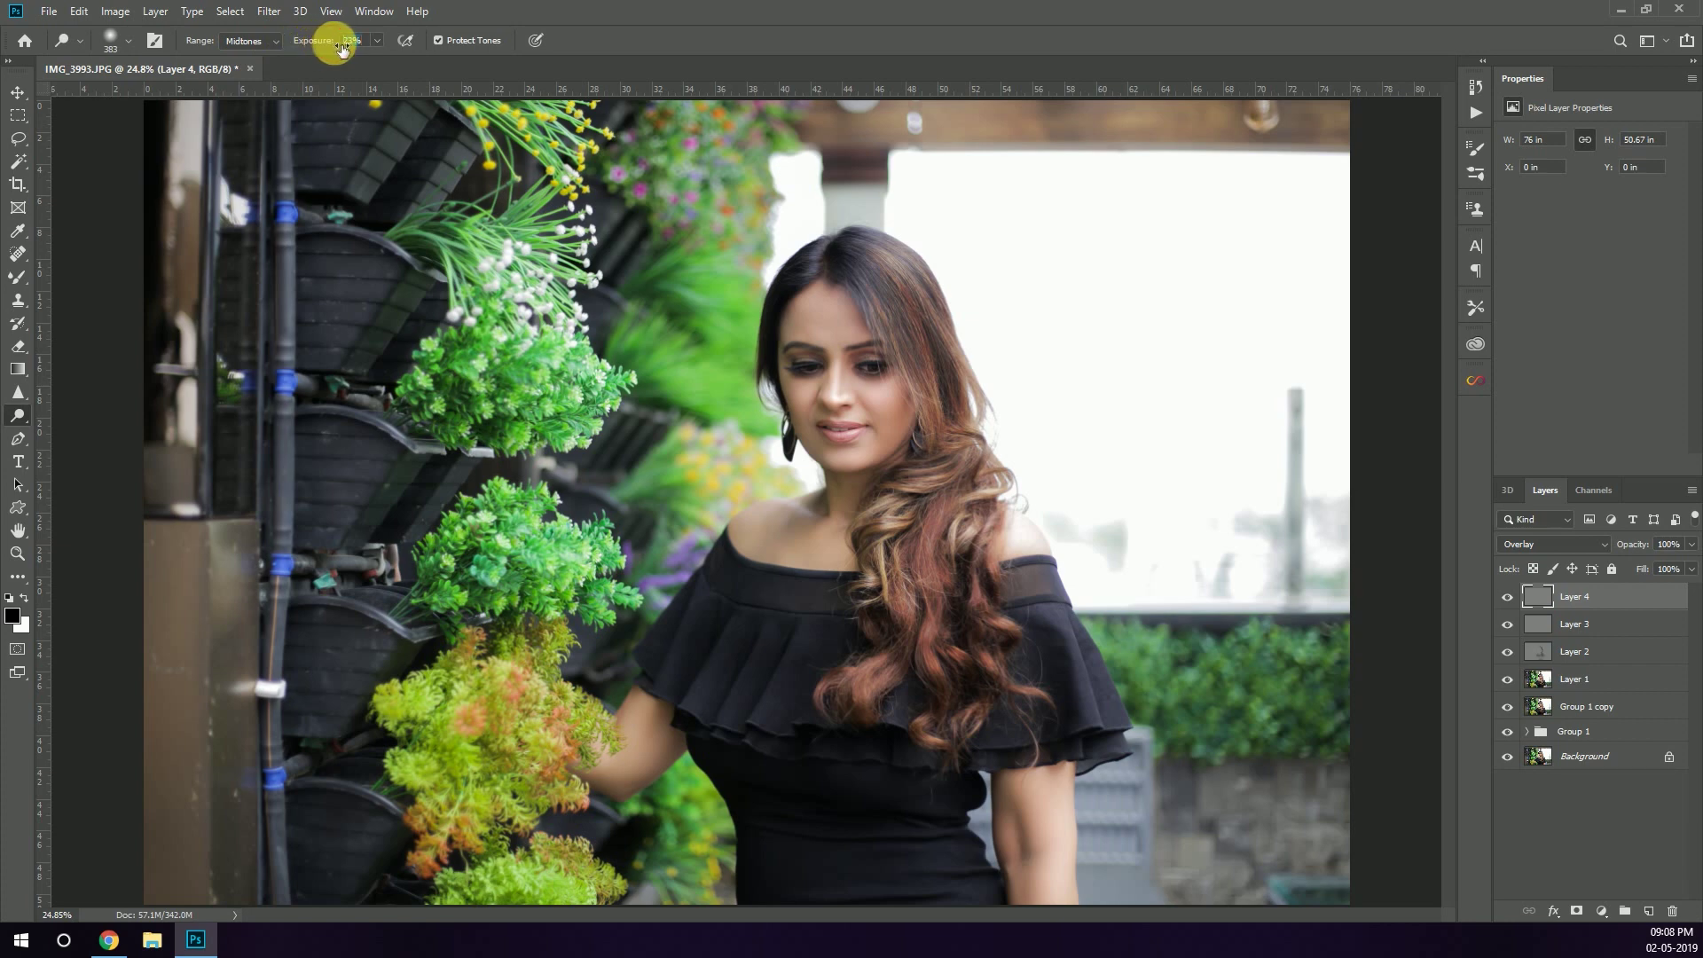
left_click_drag(1060, 734, 1026, 844)
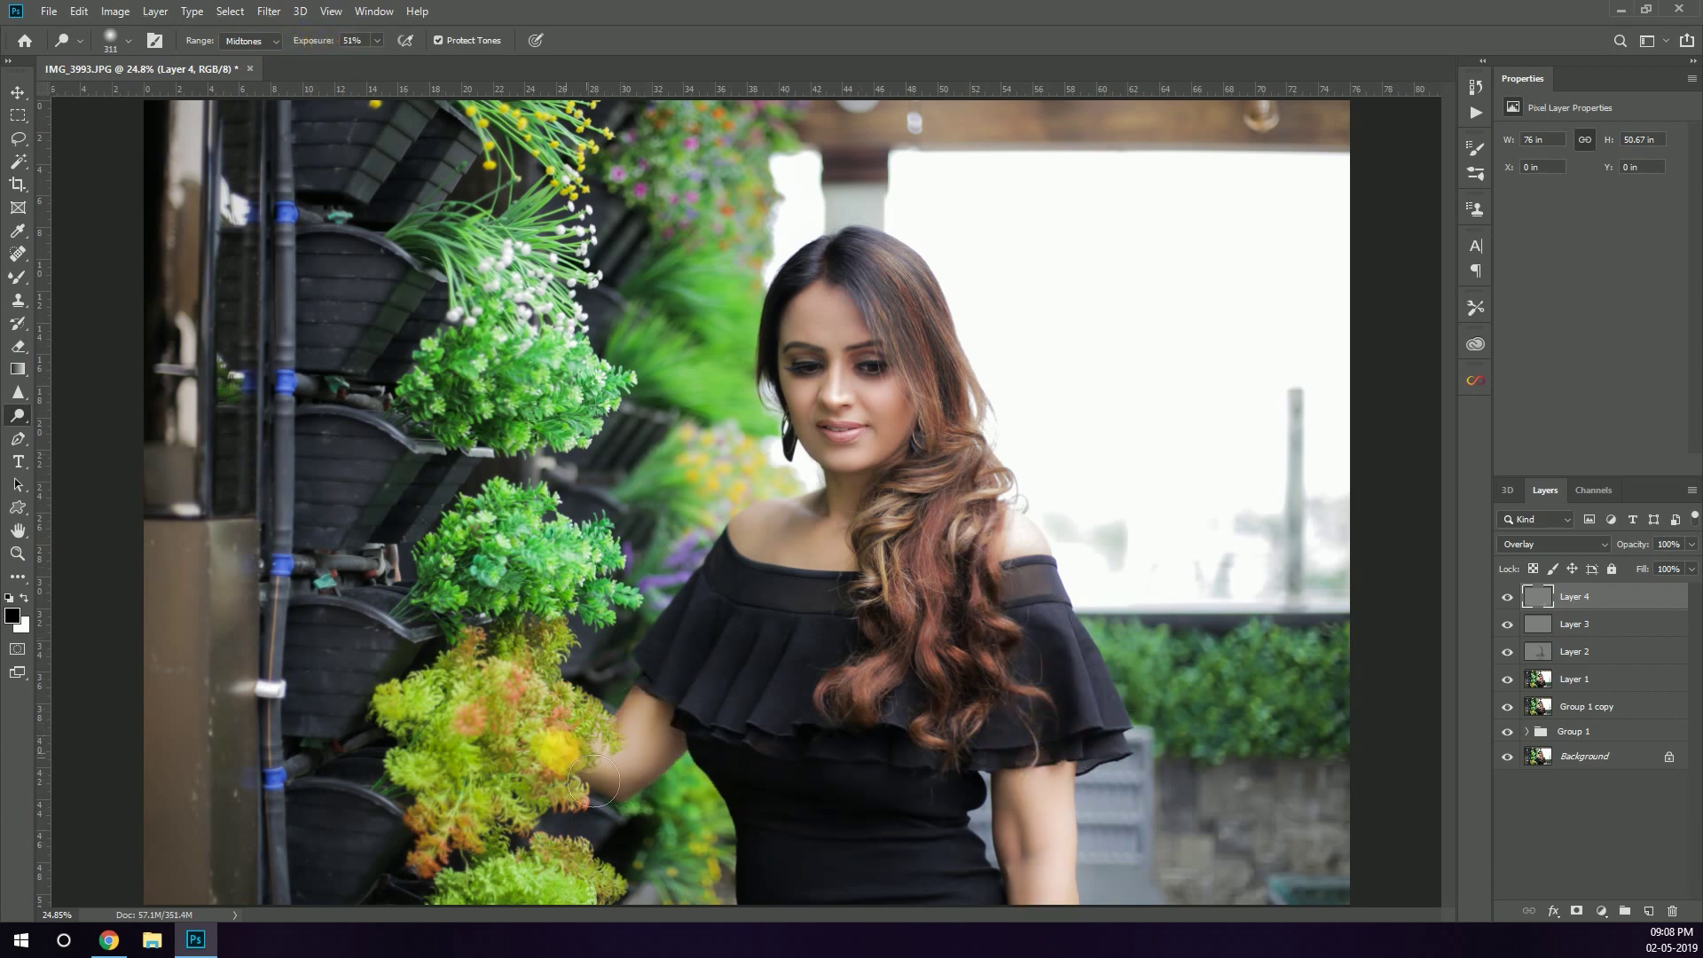
mouse_move(668, 728)
left_mouse_down()
mouse_move(684, 825)
mouse_move(542, 772)
left_mouse_up()
key("1")
mouse_move(998, 638)
left_mouse_down()
mouse_move(905, 657)
mouse_move(799, 639)
left_mouse_up()
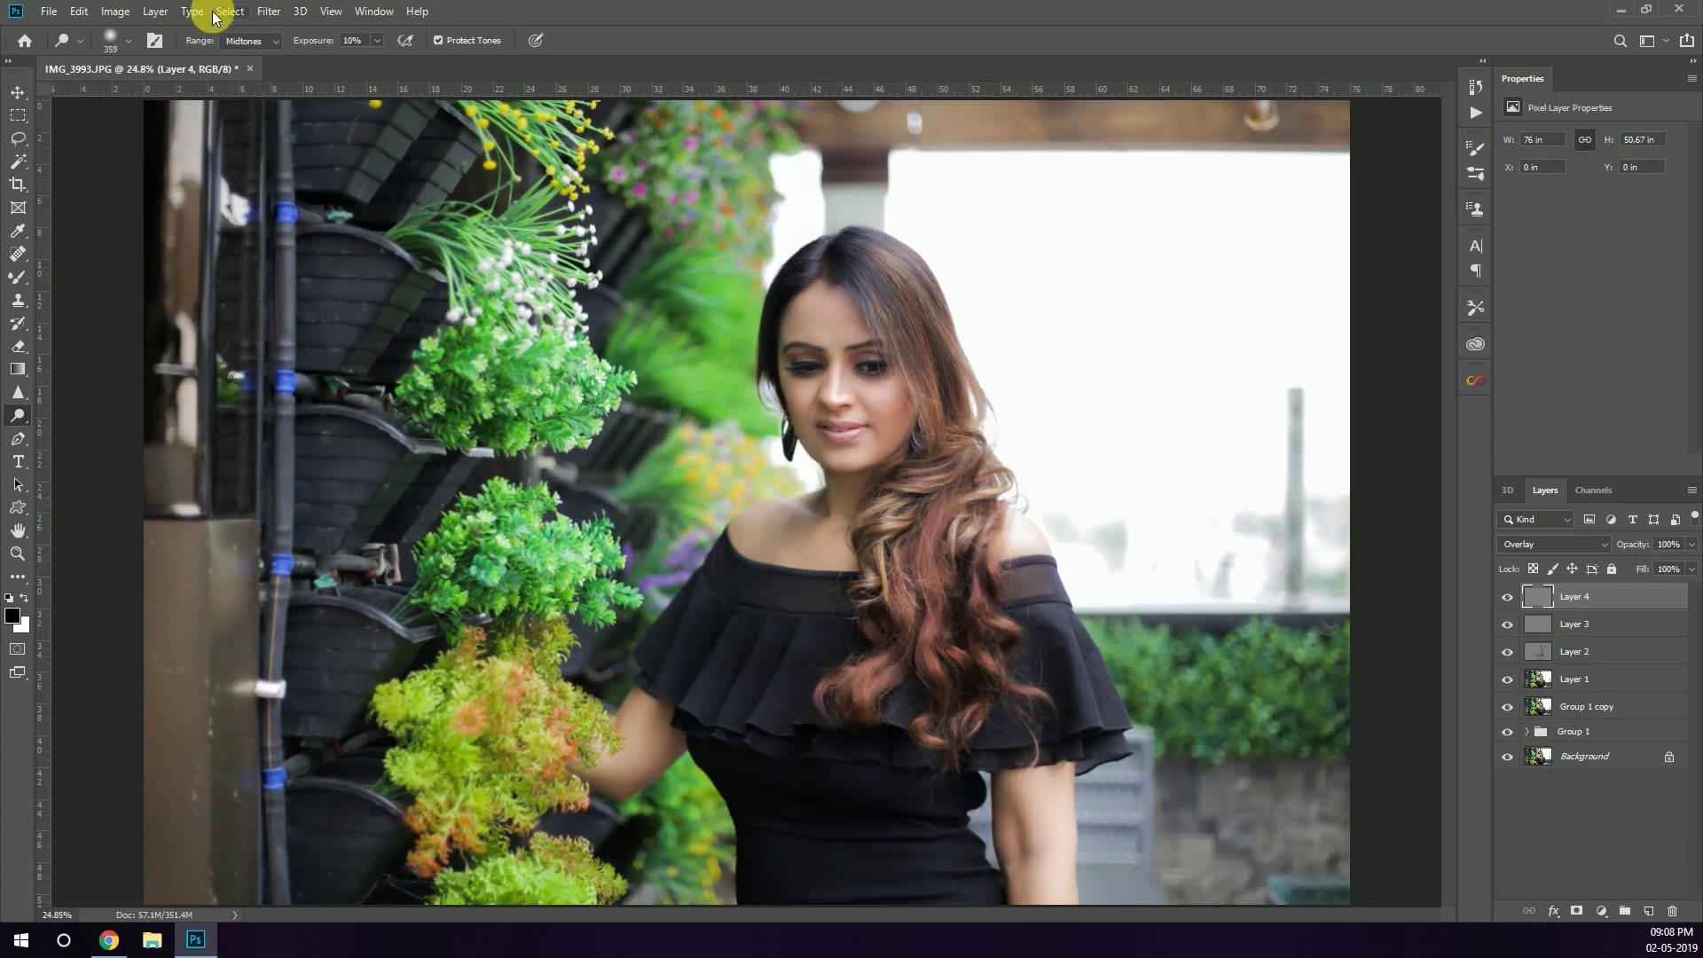
Dodge highlights at 23% on her dress, neck and shoulder, then stamp visible into Layer 5.
left_click(252, 82)
left_click_drag(311, 40, 337, 40)
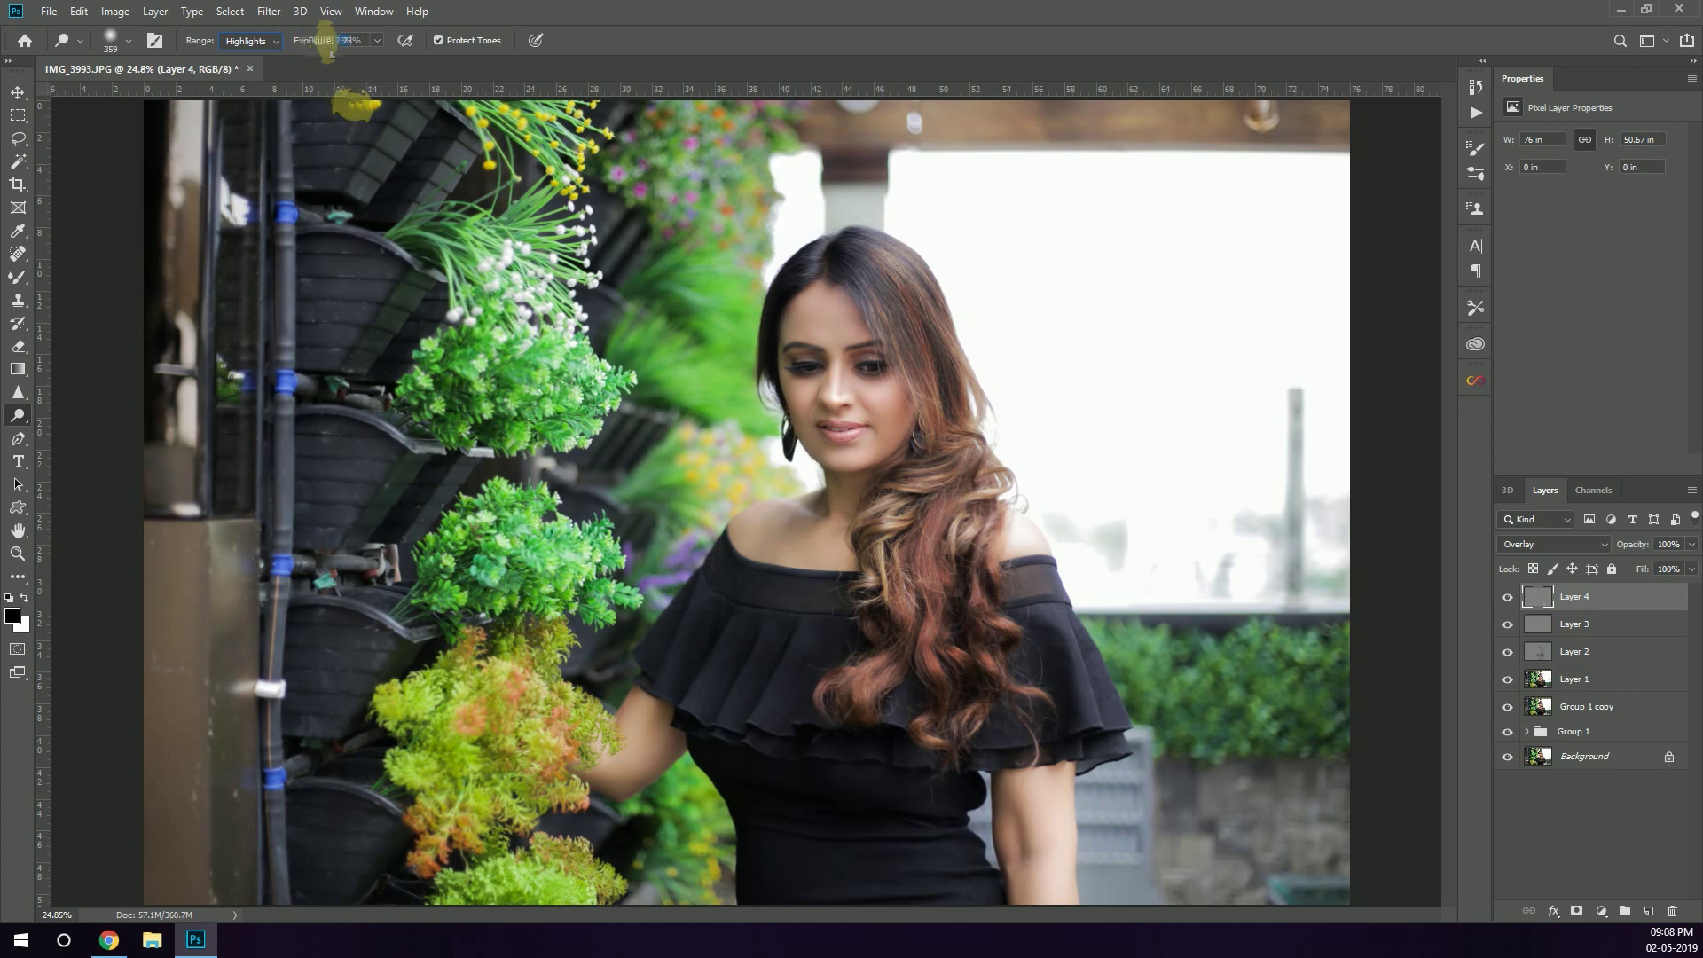
mouse_move(804, 636)
left_mouse_down()
mouse_move(822, 654)
mouse_move(763, 647)
mouse_move(845, 711)
mouse_move(1079, 656)
mouse_move(1106, 737)
left_mouse_up()
key("bracketleft")
key("bracketleft")
scroll(692, 572, "down", 3)
scroll(816, 537, "up", 3)
left_click_drag(832, 522, 762, 512)
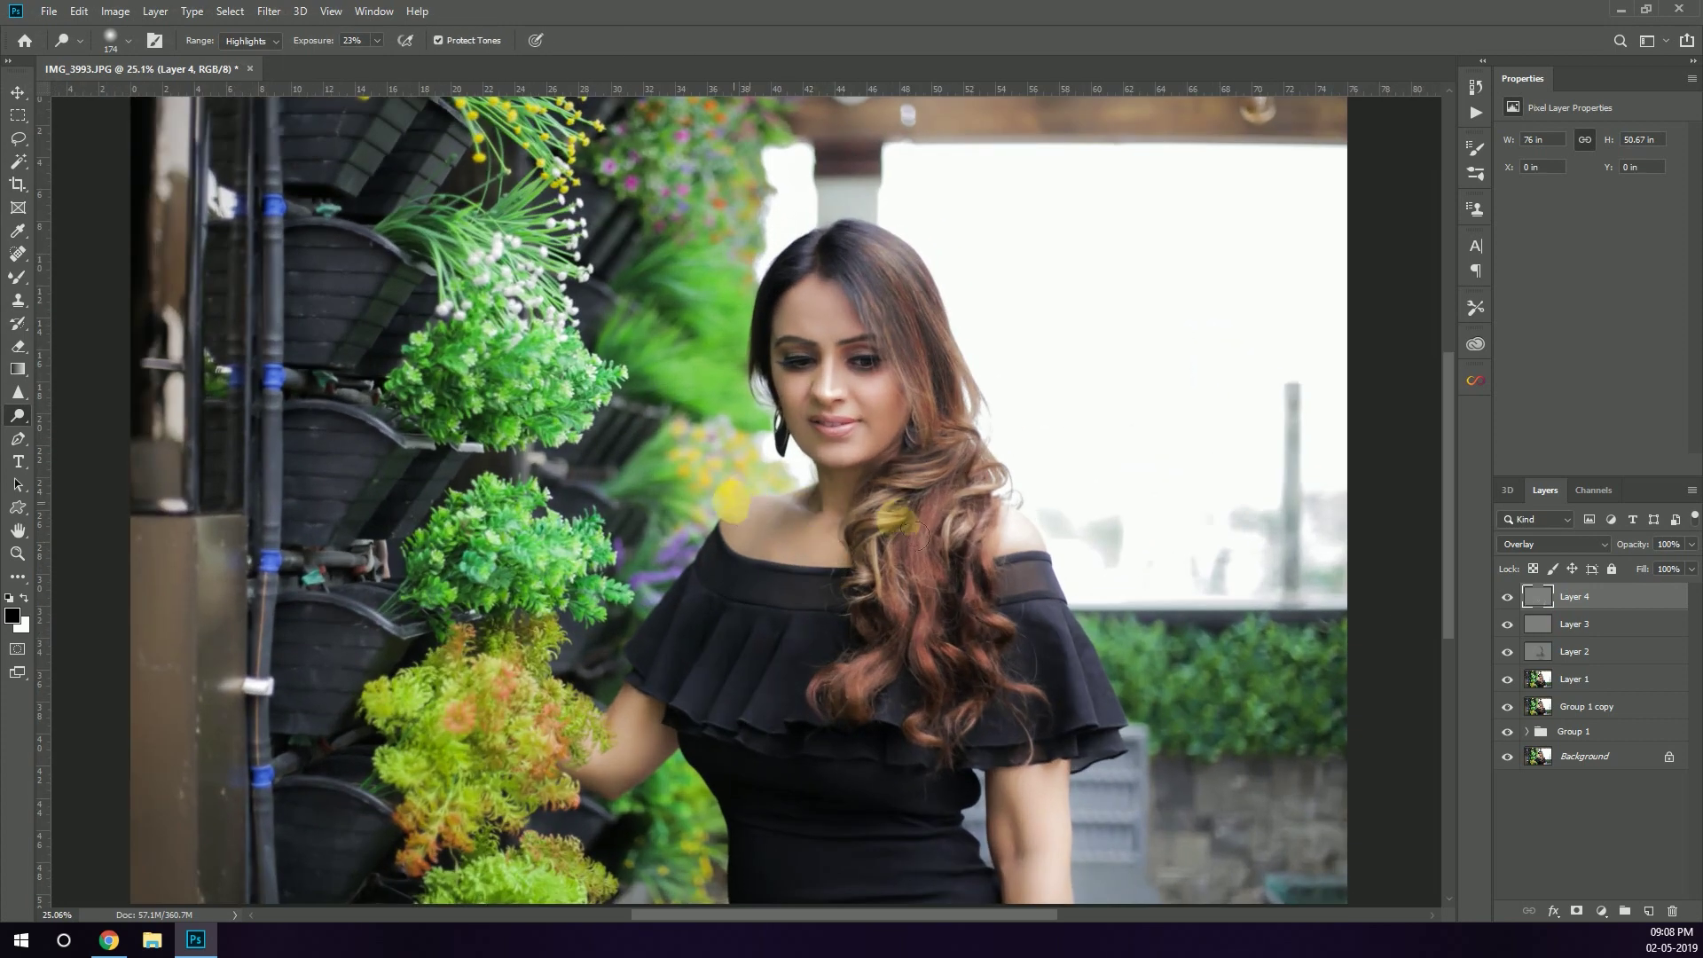
key("ctrl+alt+shift+e")
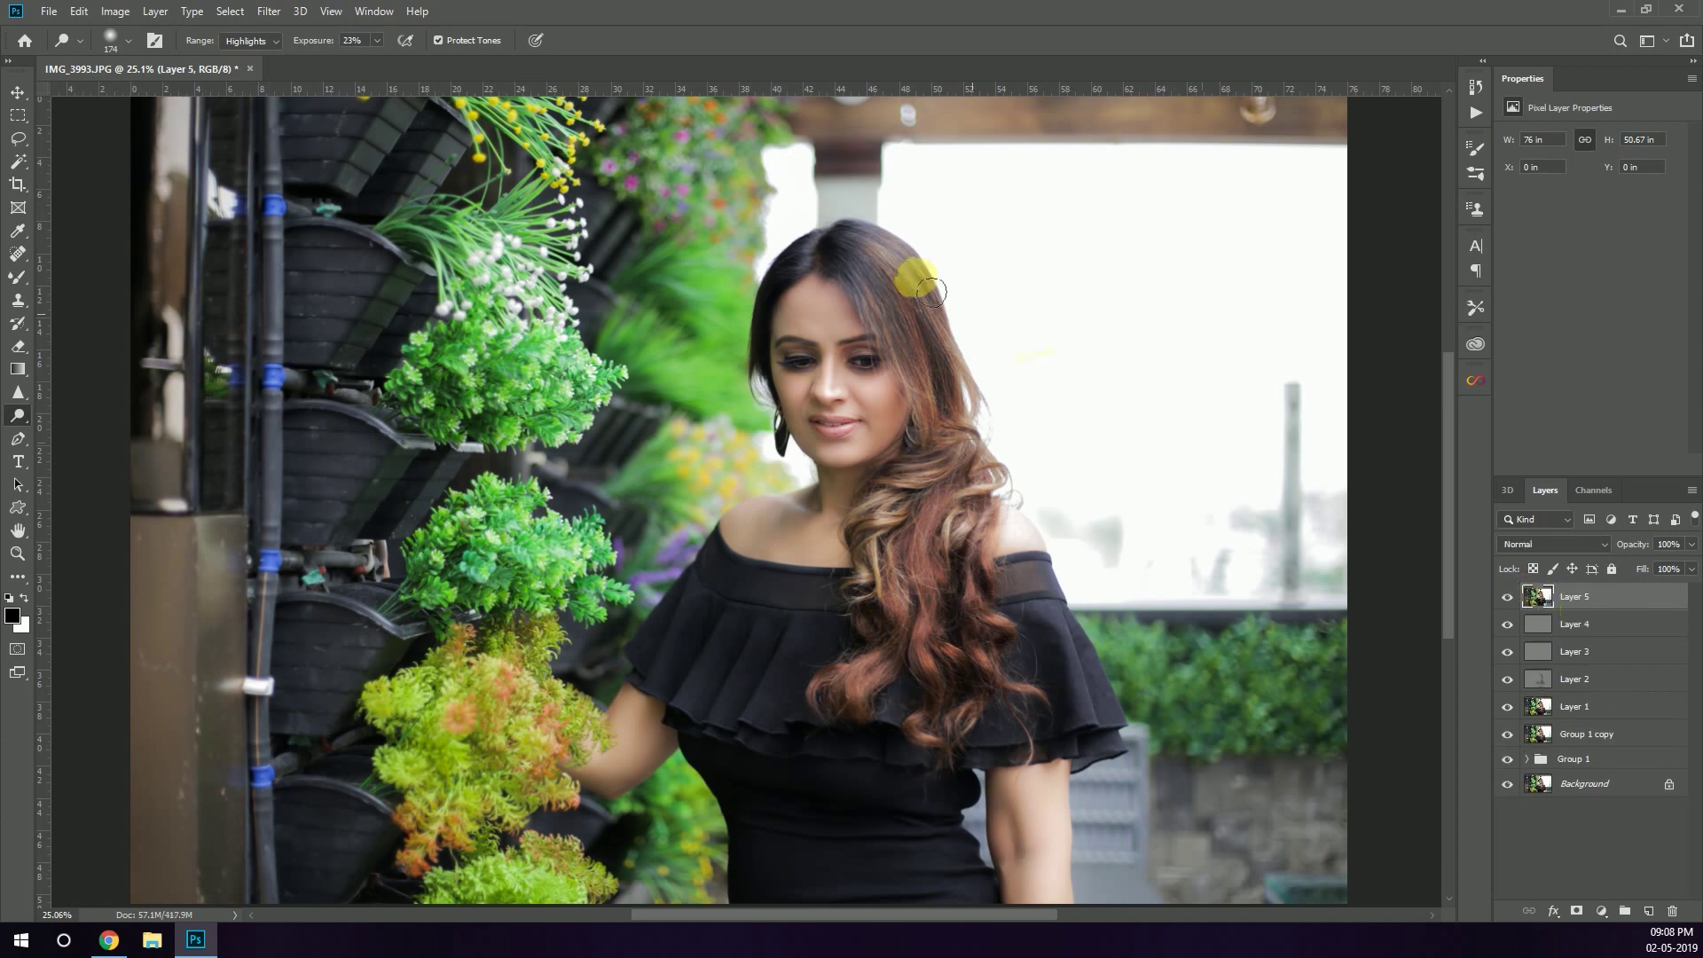
Zoom out and toggle between the original background and retouched Layer 5.
key("z")
left_click_drag(754, 344, 720, 344)
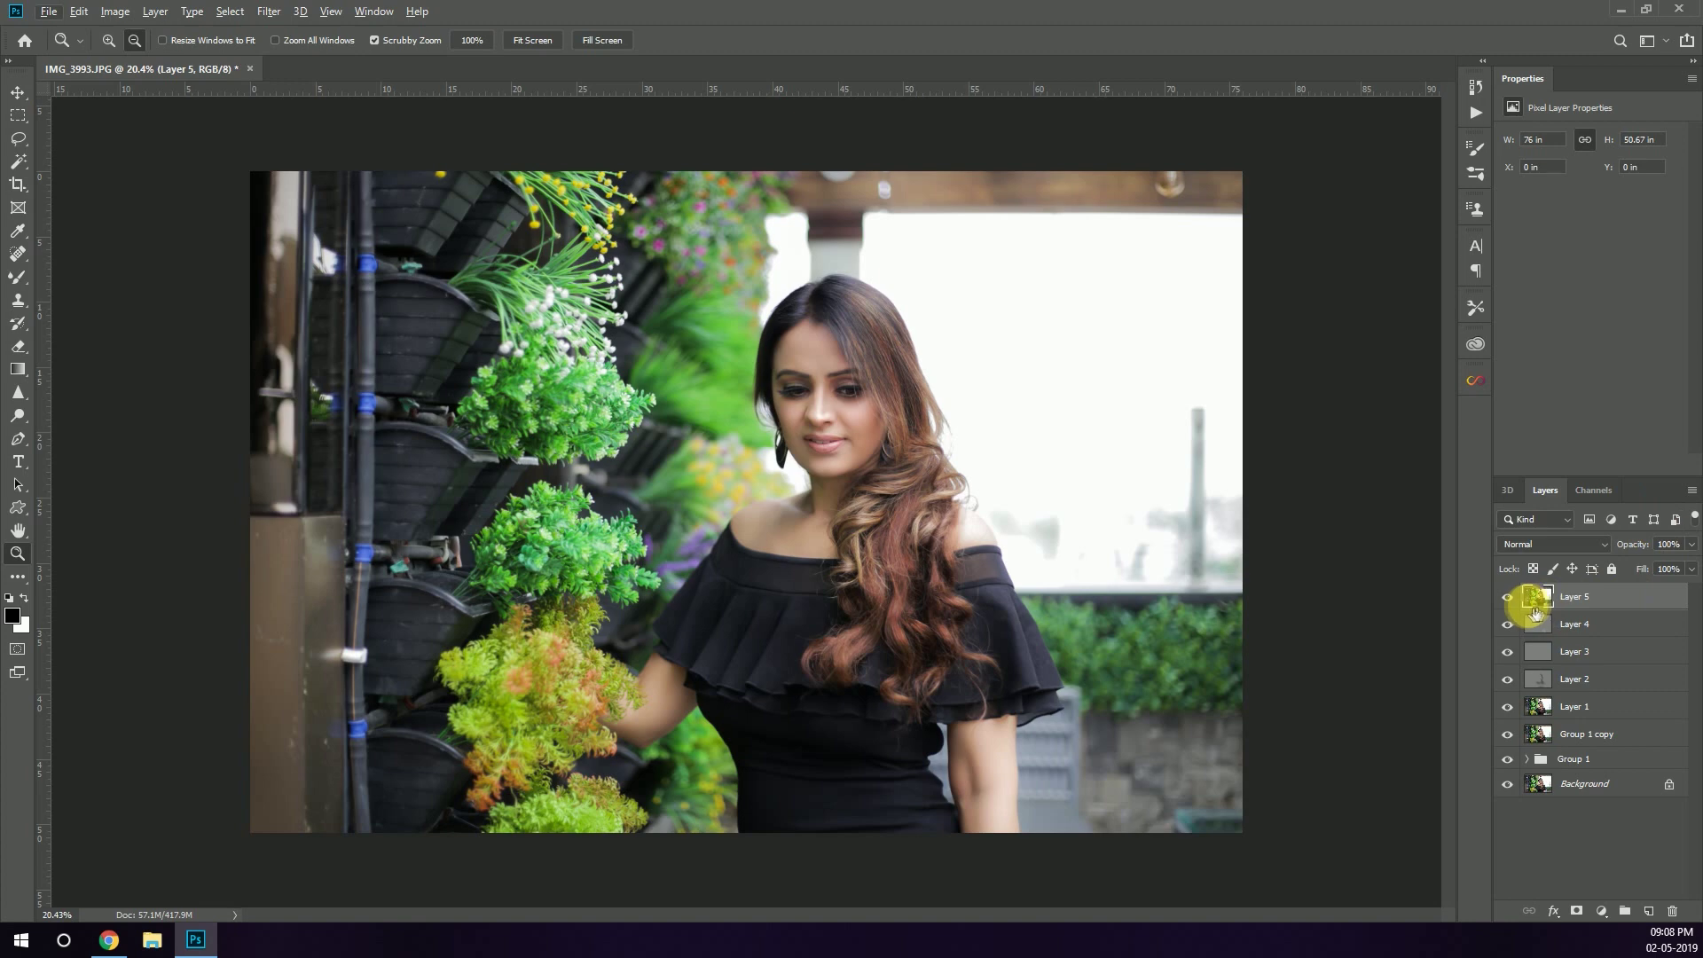
left_click(1507, 784, "alt")
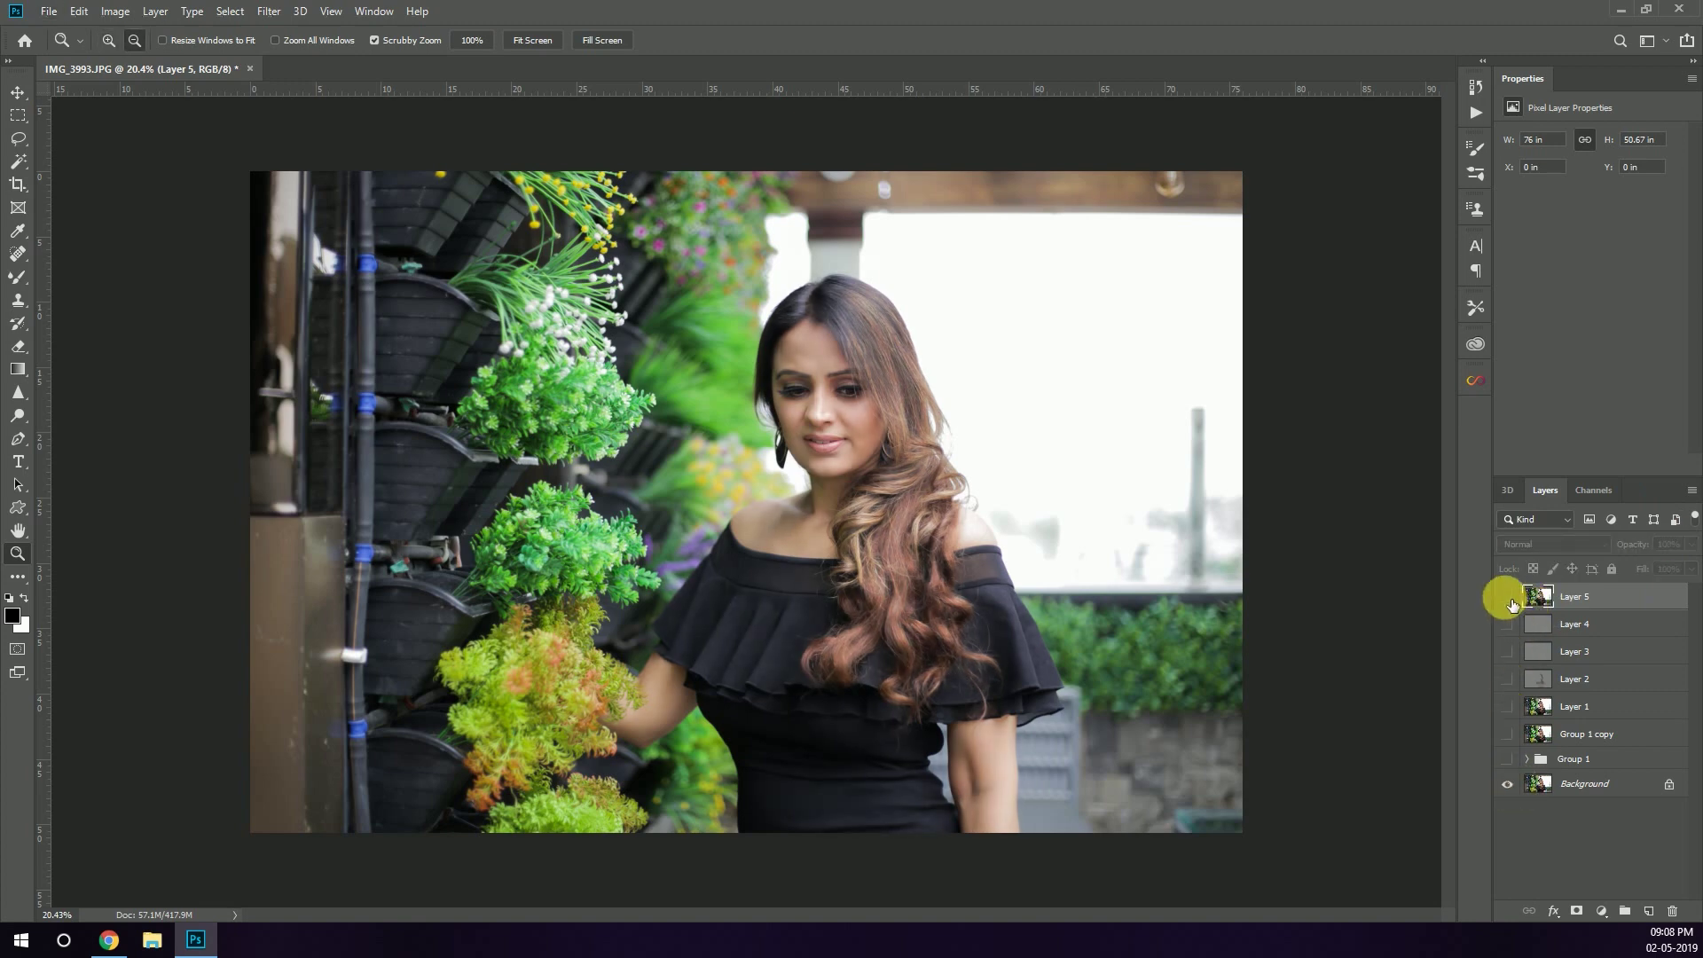
left_click(1512, 600)
left_click(1508, 598)
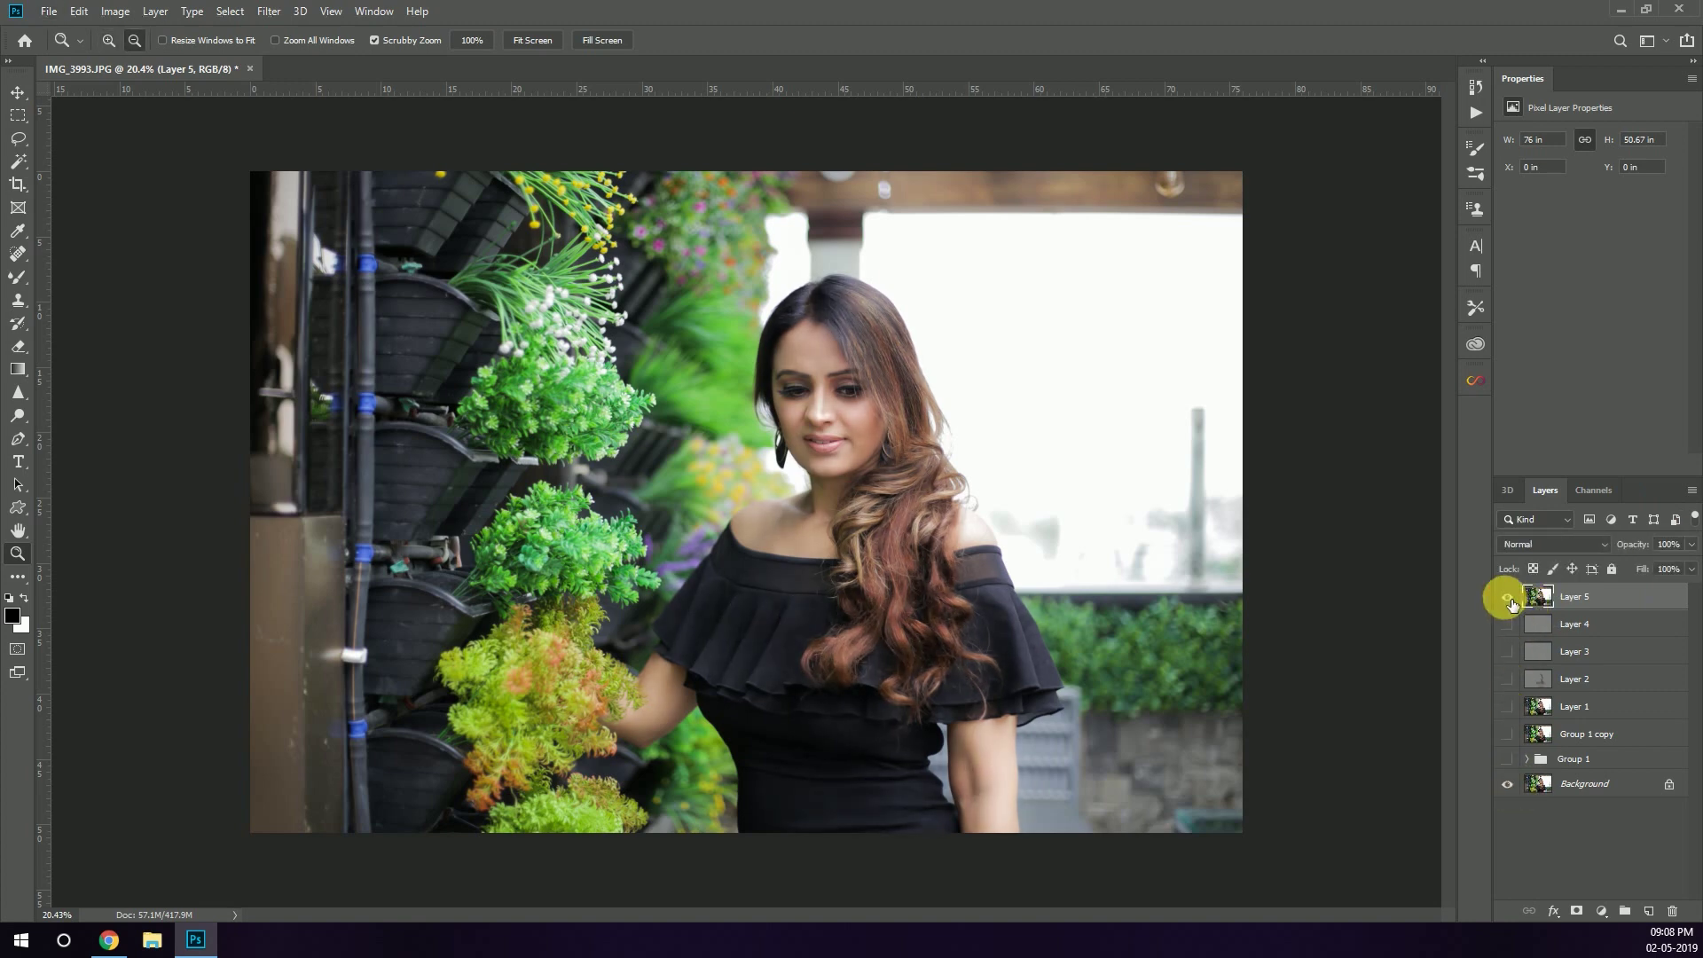
Zoom in to compare the retouched hair, then fit the image and duplicate Layer 5.
left_click_drag(867, 369, 940, 329)
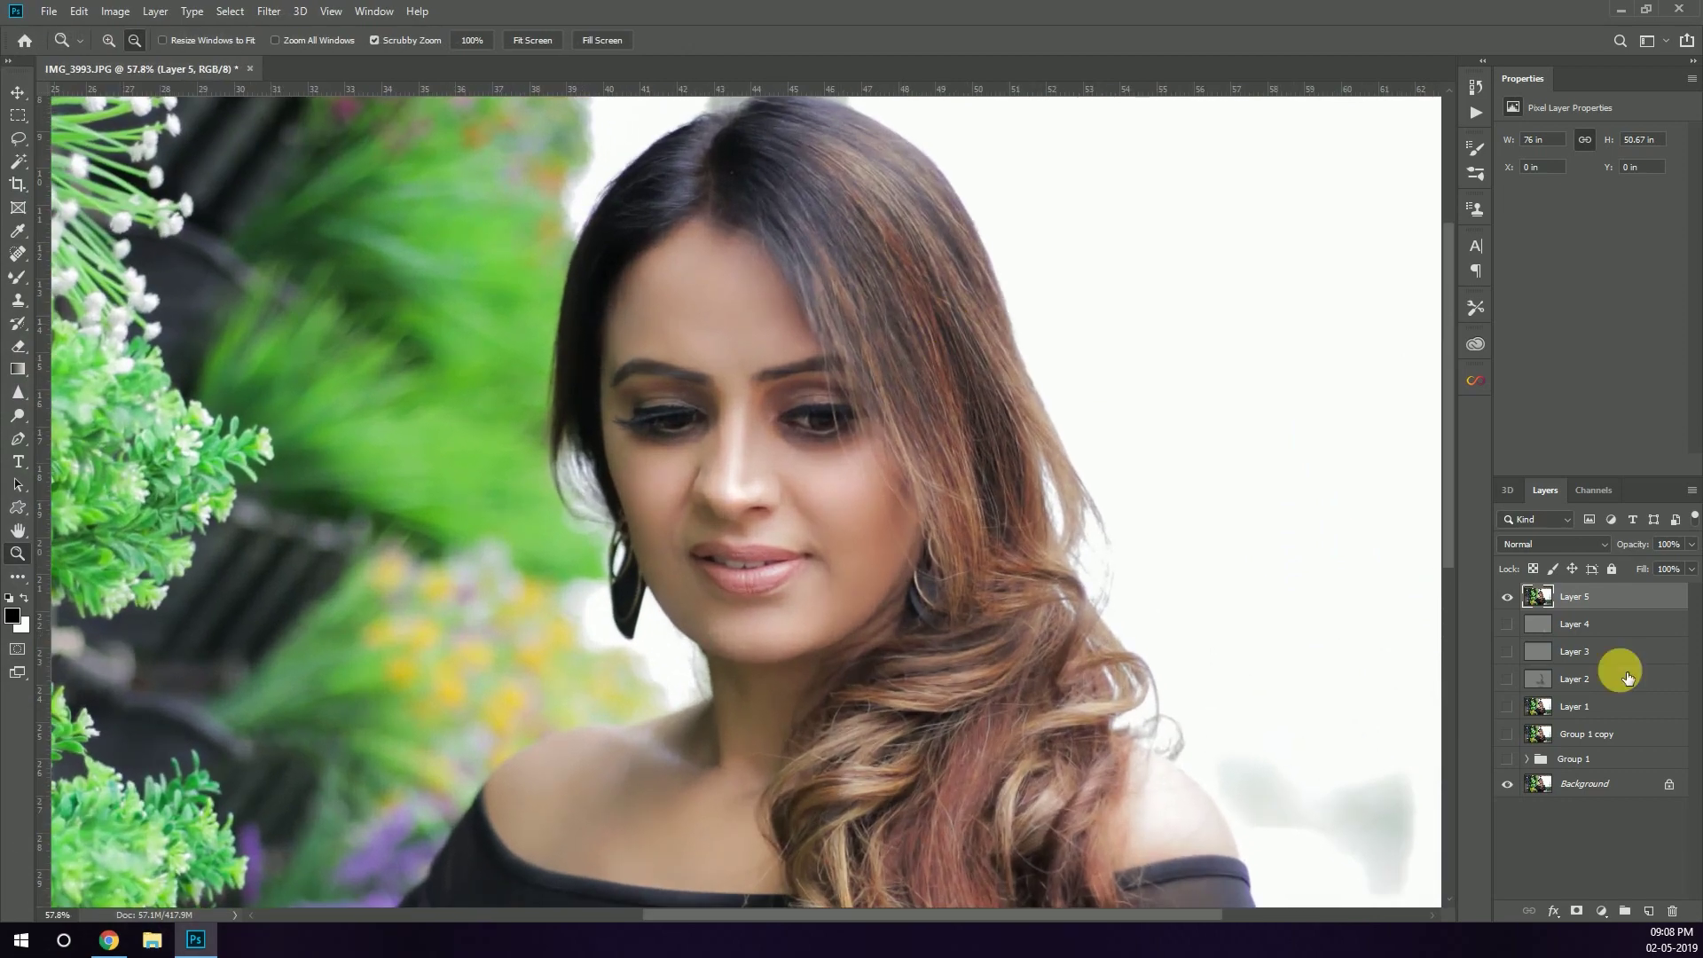
left_click(1508, 598)
left_click(1508, 598)
left_click(520, 40)
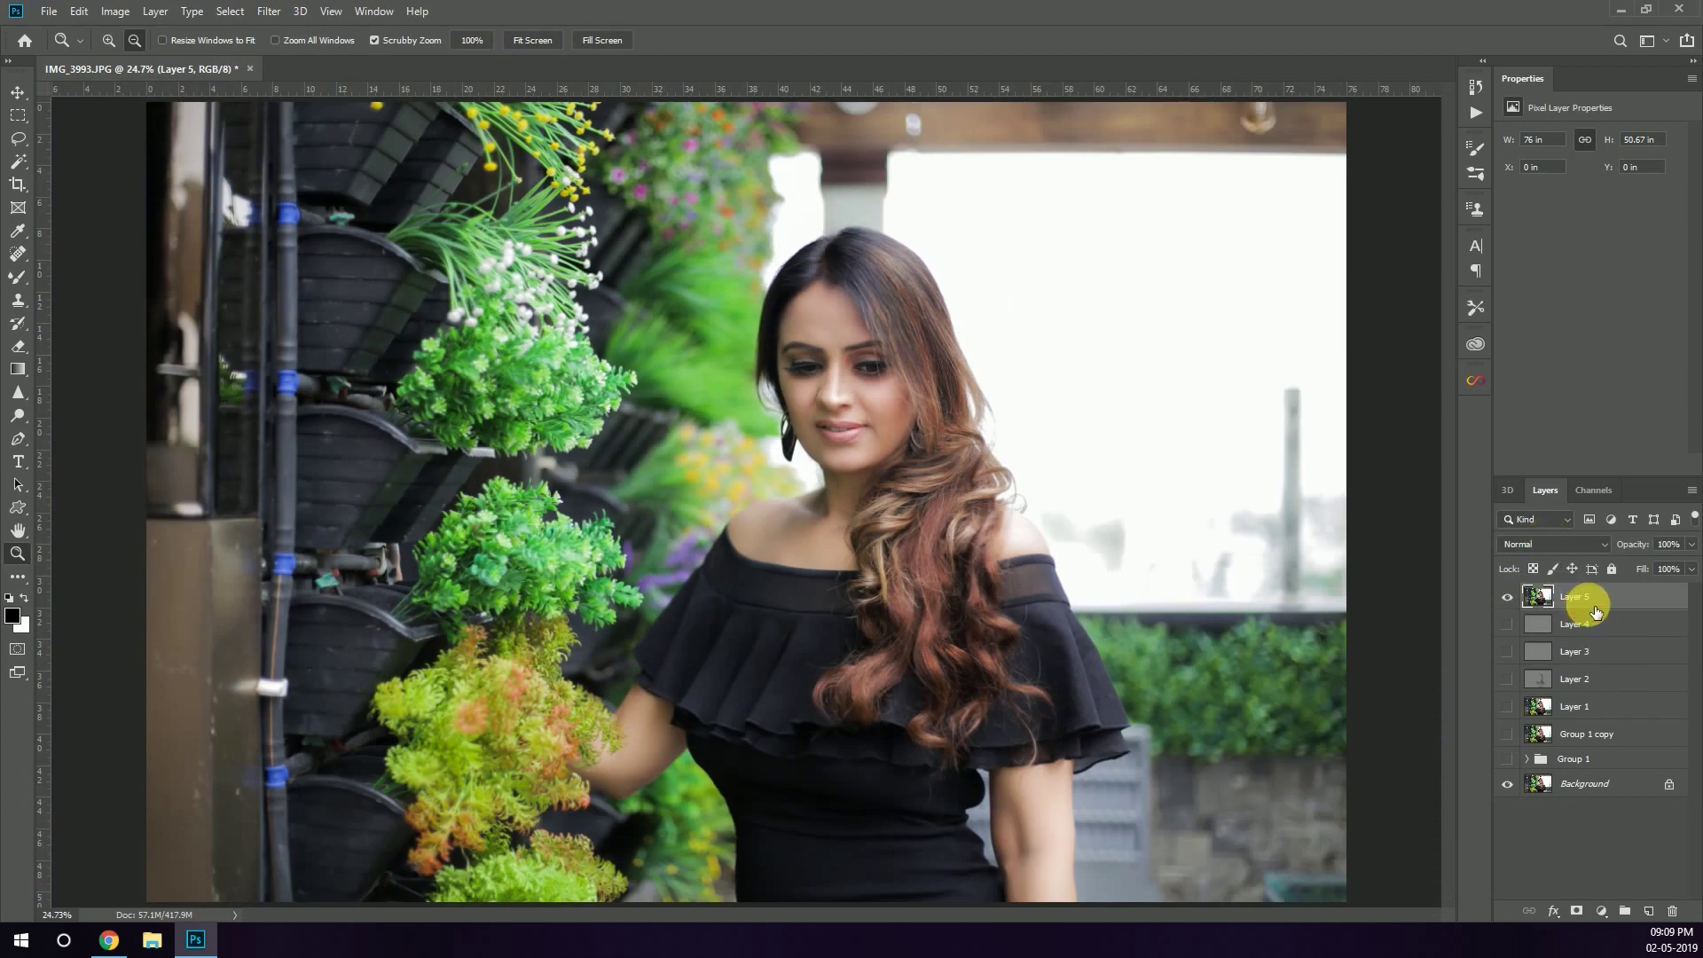
left_click(828, 445, "ctrl+alt")
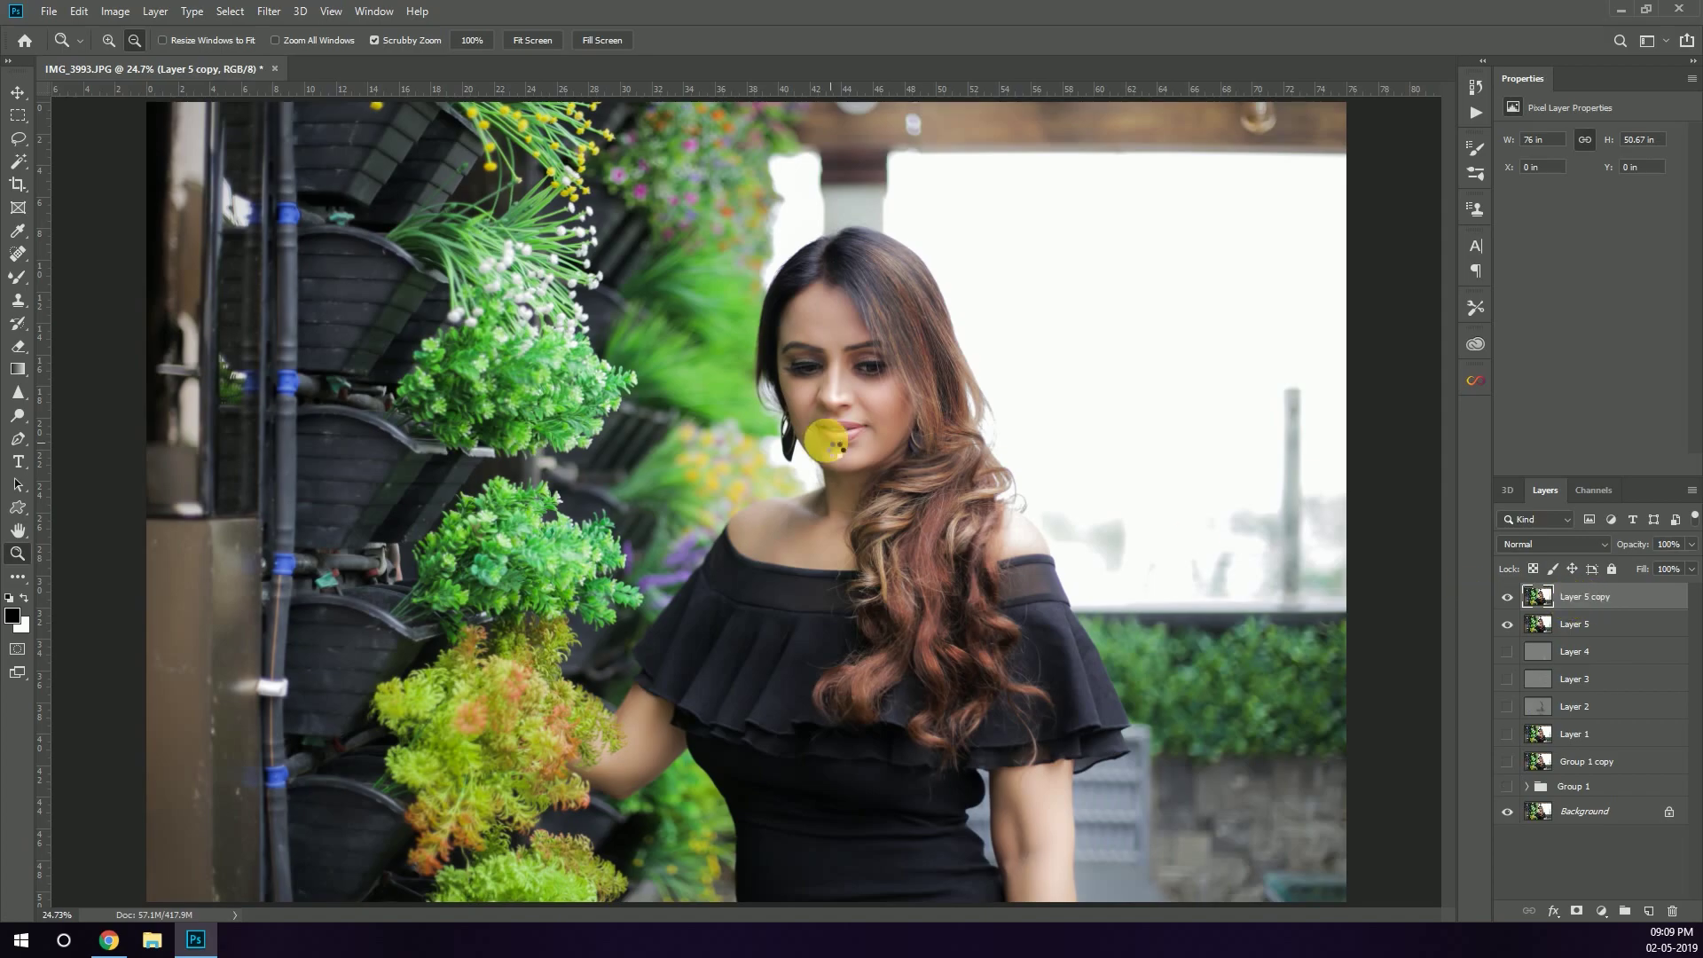
In the Camera Raw filter's HSL panel, shift the Yellows and Greens hues to -100.
key("ctrl+shift+a")
left_click(1515, 167)
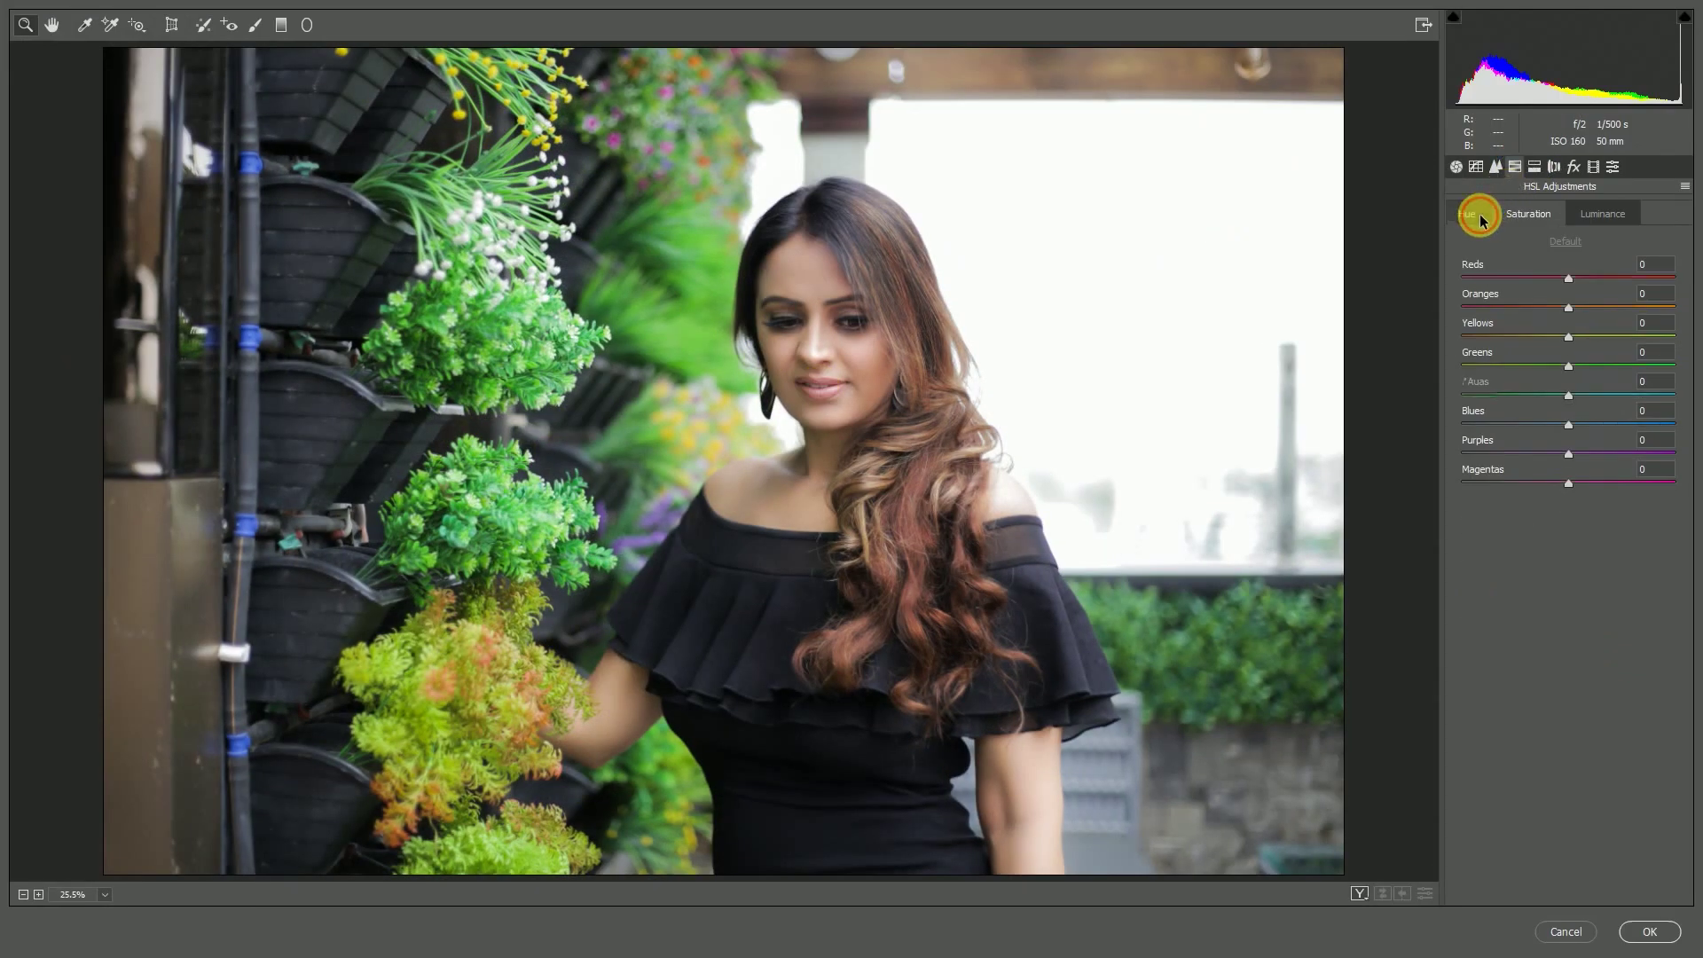
mouse_move(1568, 365)
left_mouse_down()
mouse_move(1470, 367)
mouse_move(1683, 373)
left_mouse_up()
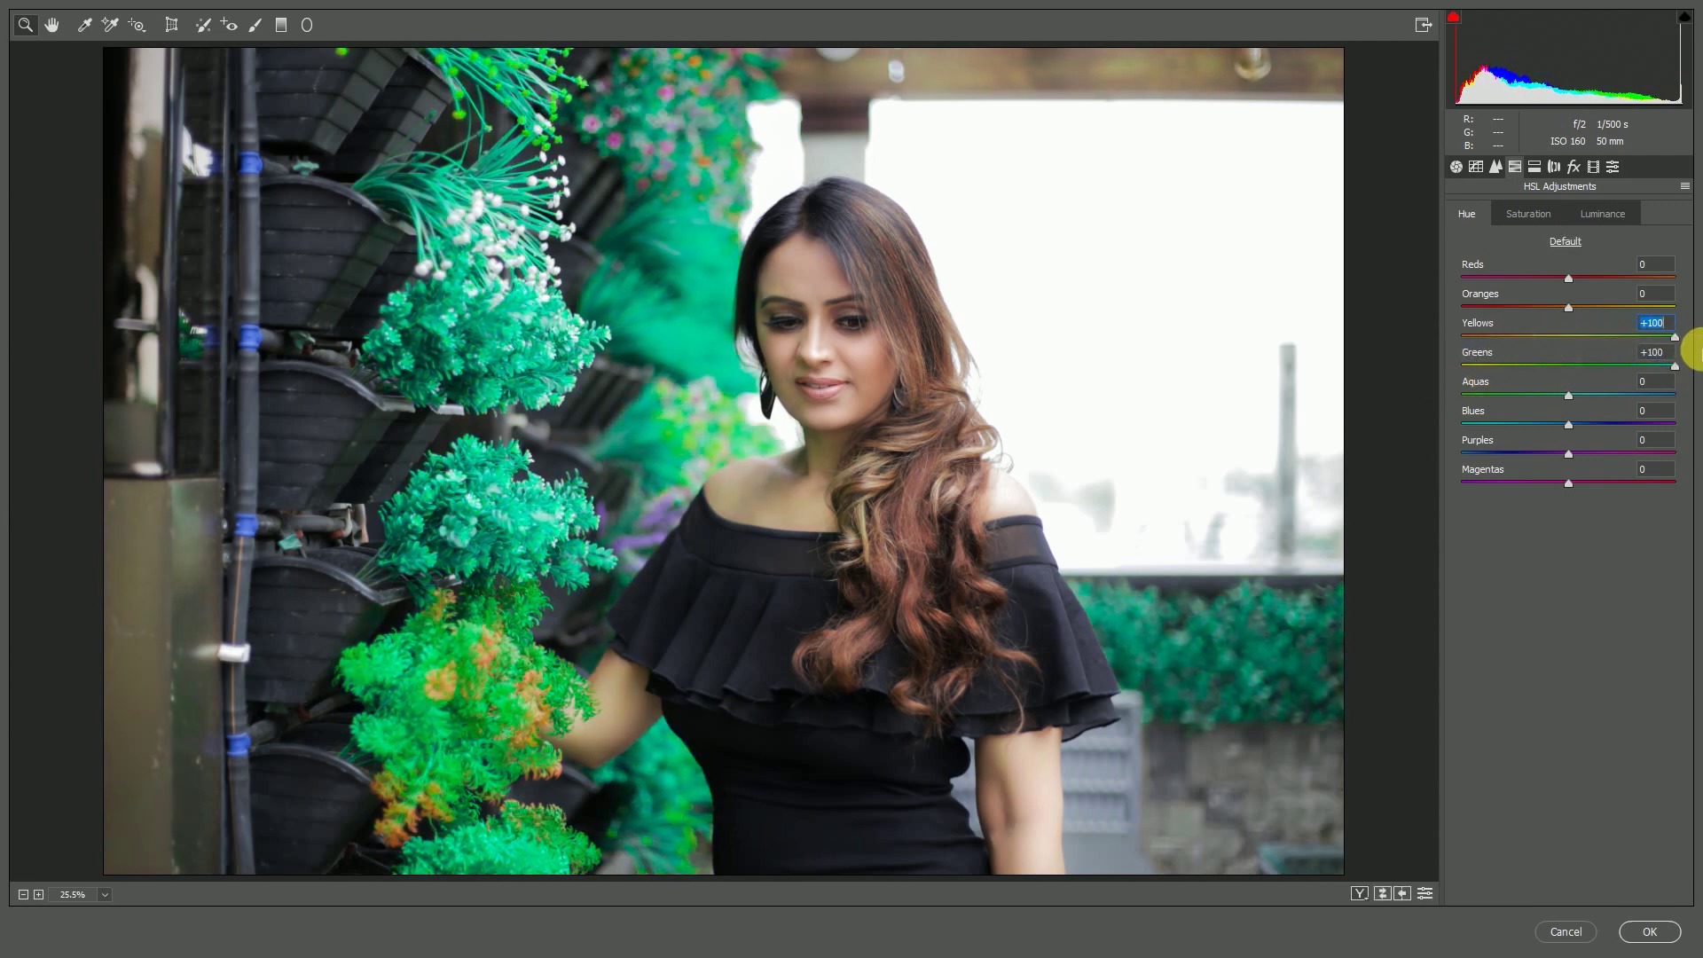
left_click_drag(1597, 337, 1464, 374)
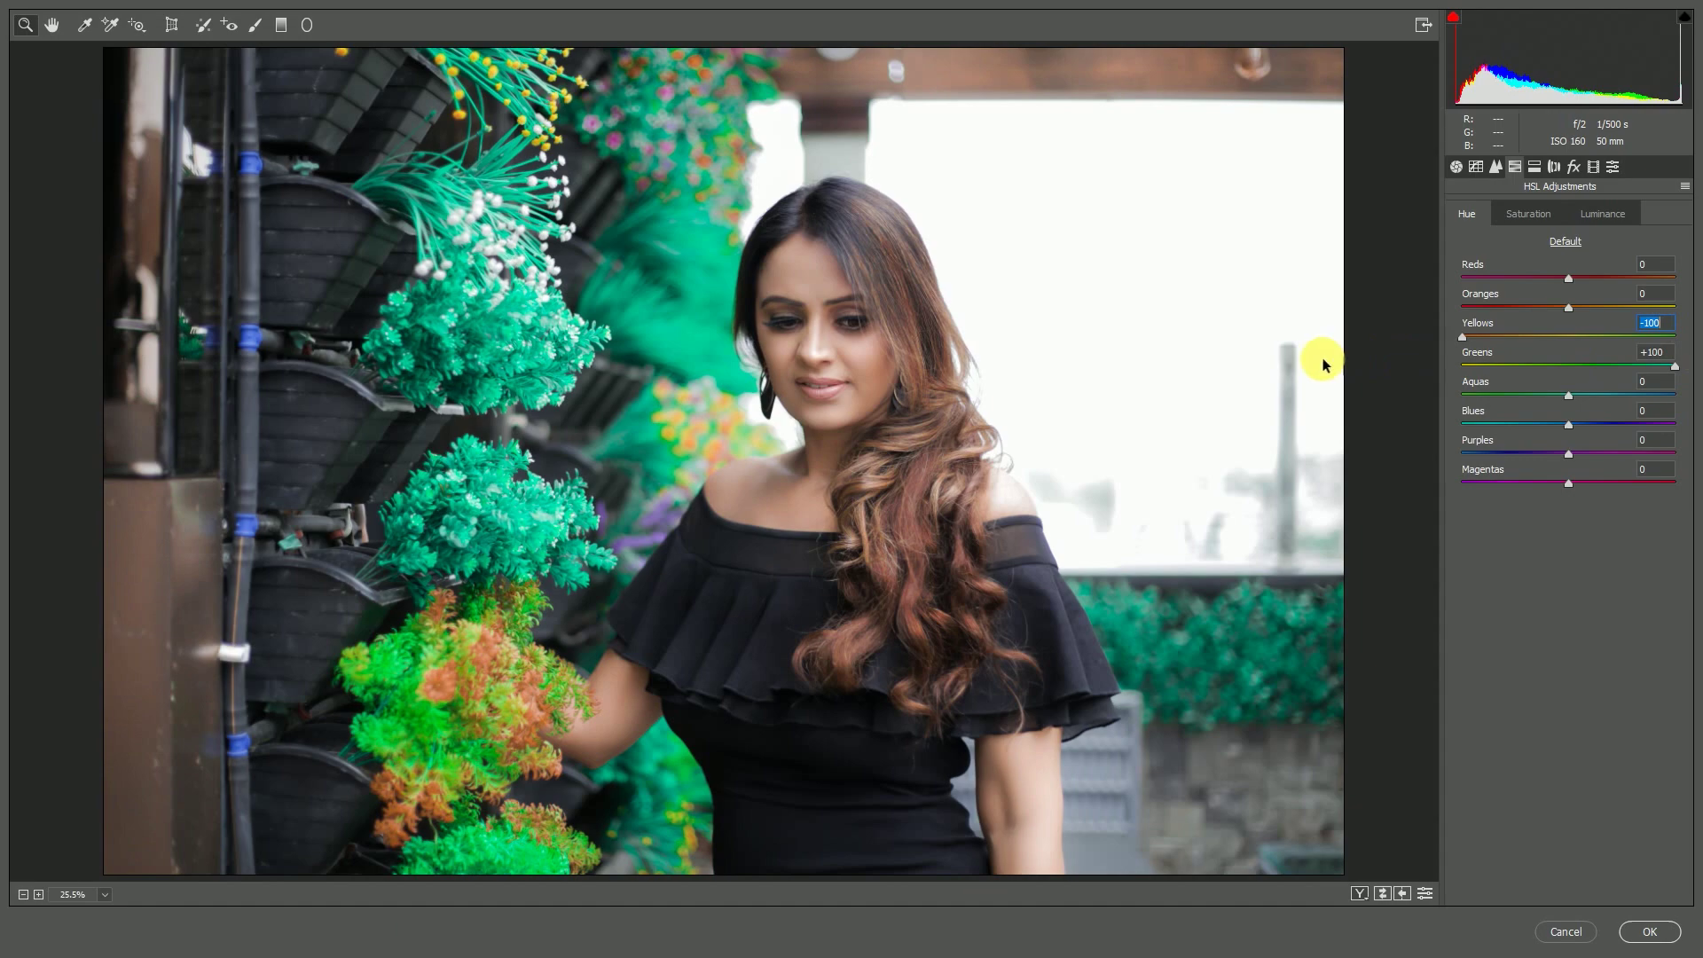
left_click(1465, 367)
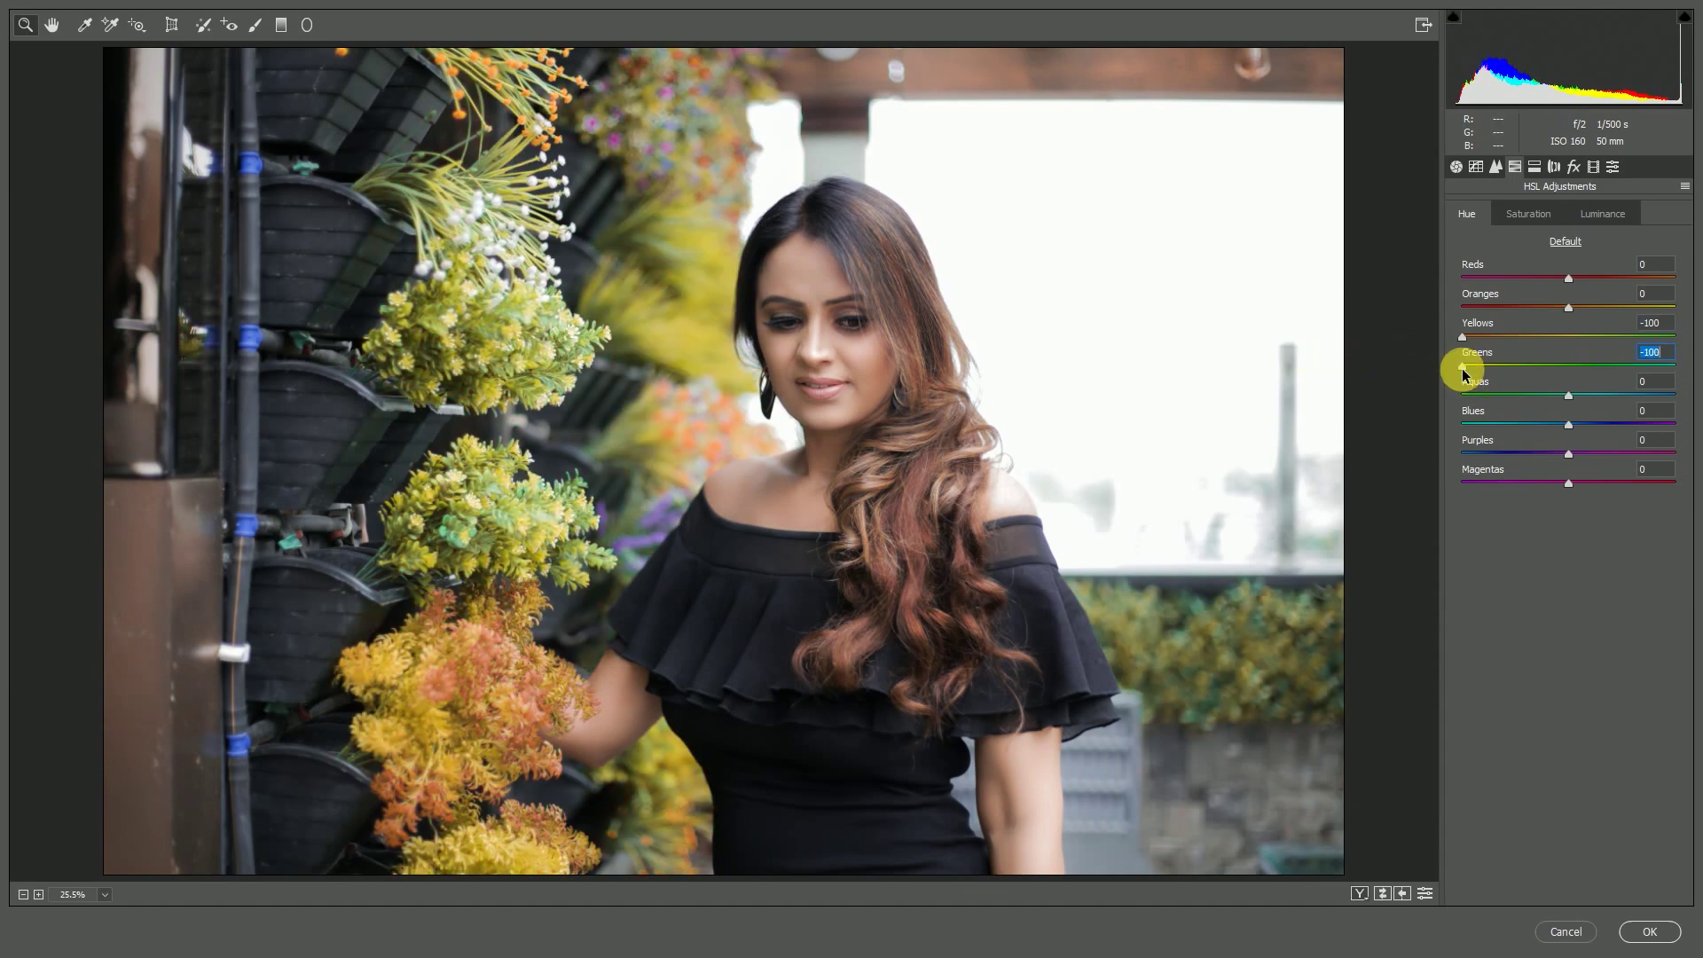
left_click_drag(1610, 365, 1696, 365)
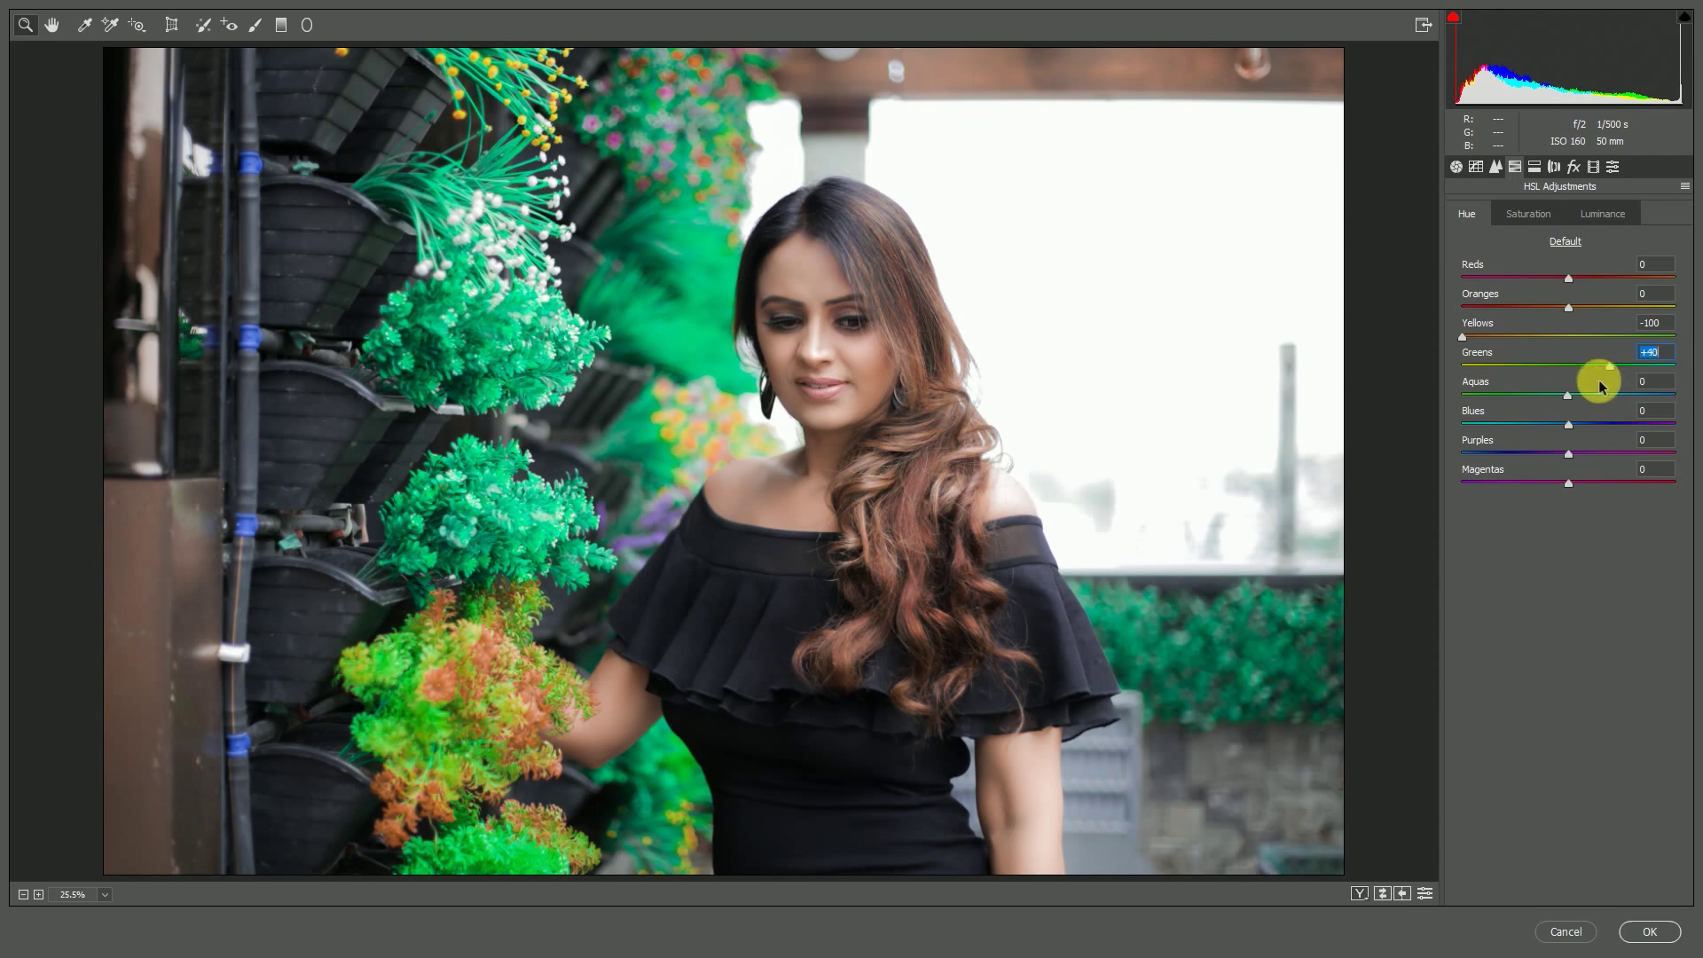
left_click_drag(1603, 368, 1415, 383)
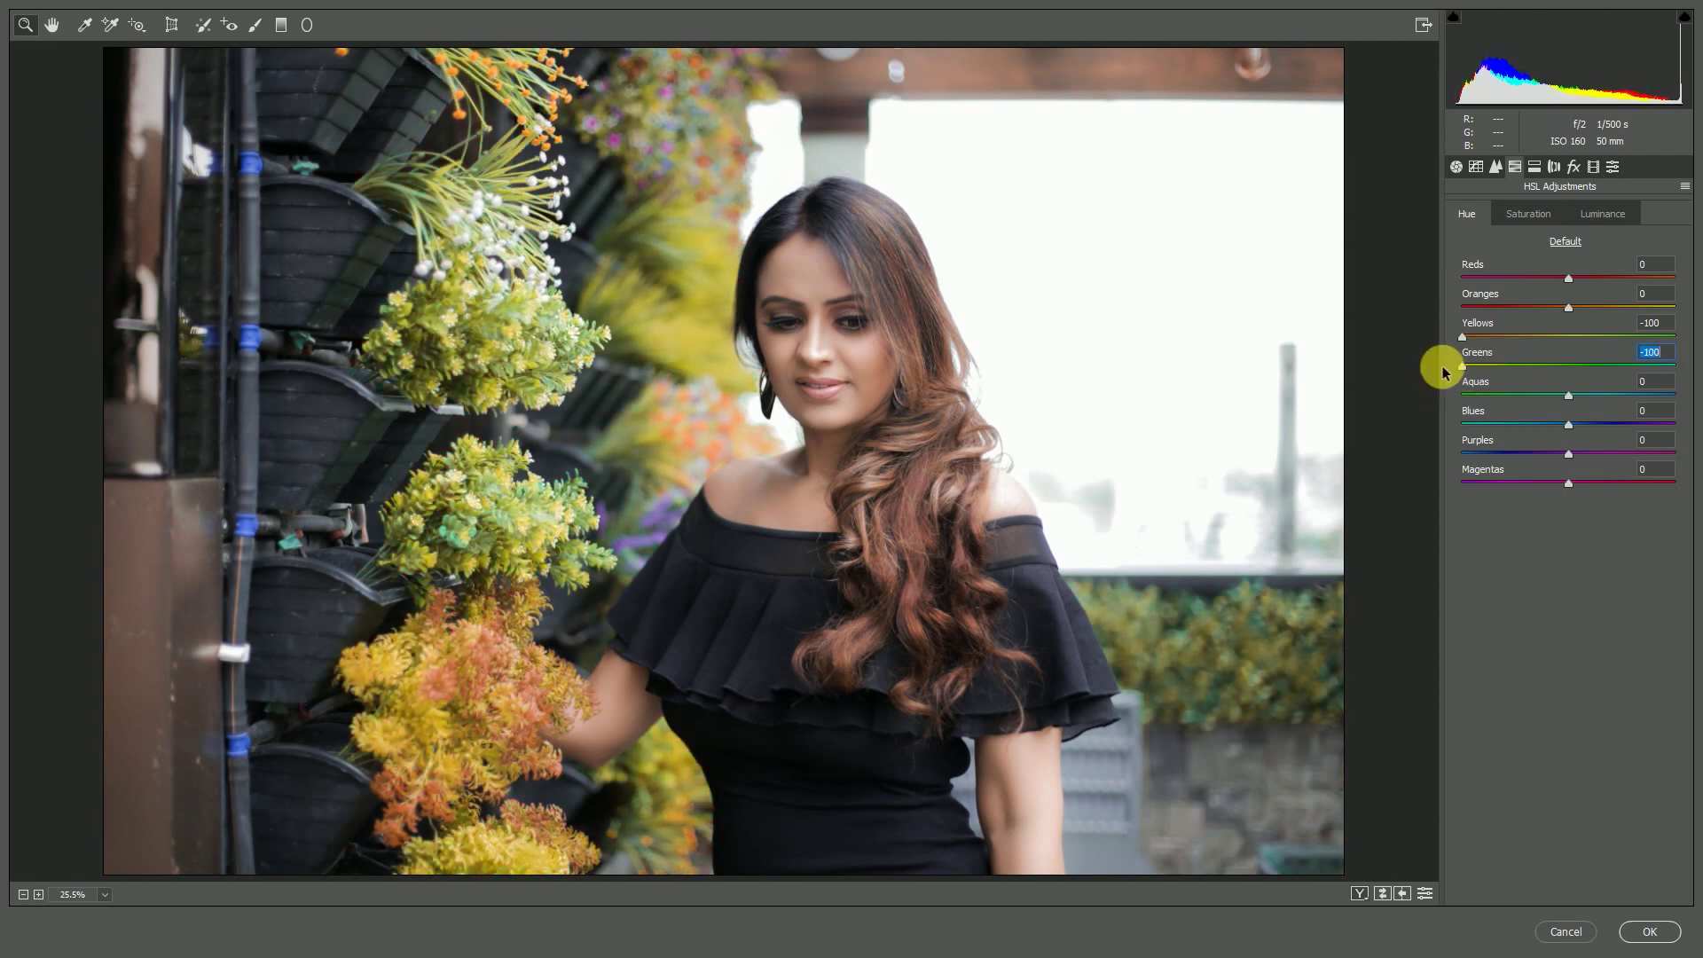
Desaturate the green foliage and raise the Oranges luminance to +19.
left_click(1528, 213)
mouse_move(1470, 373)
left_mouse_down()
mouse_move(1438, 377)
mouse_move(1517, 342)
mouse_move(1530, 366)
left_mouse_up()
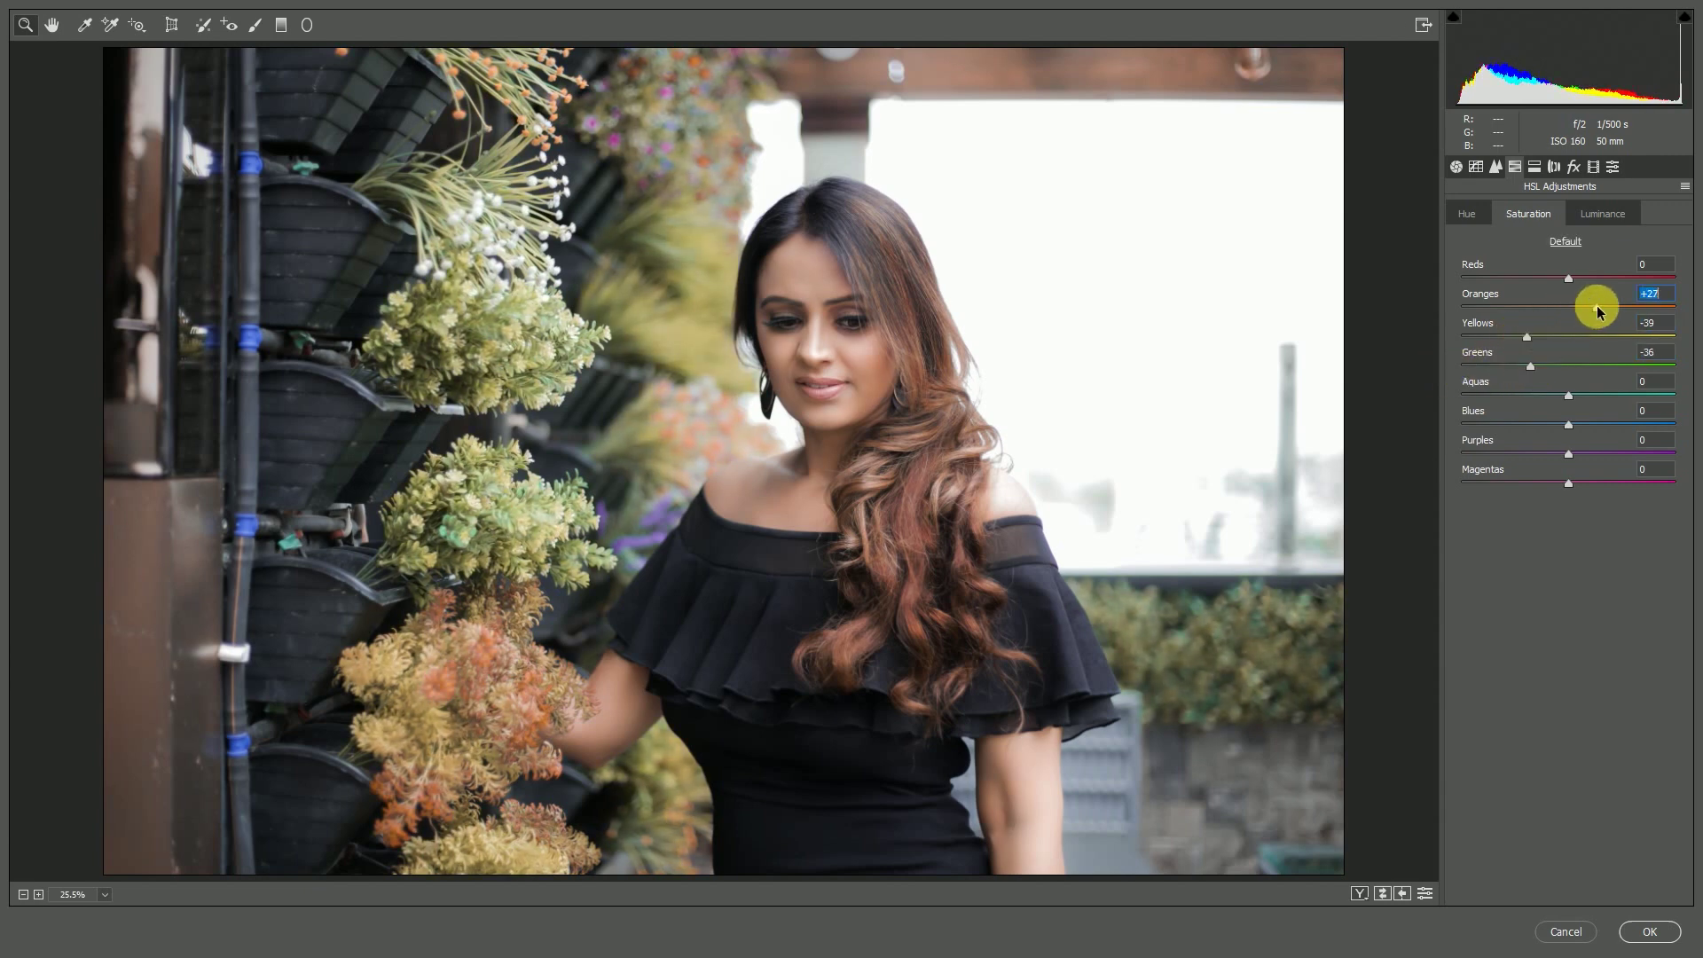
left_click(1603, 214)
left_click_drag(1600, 305, 1596, 317)
right_click(1015, 185)
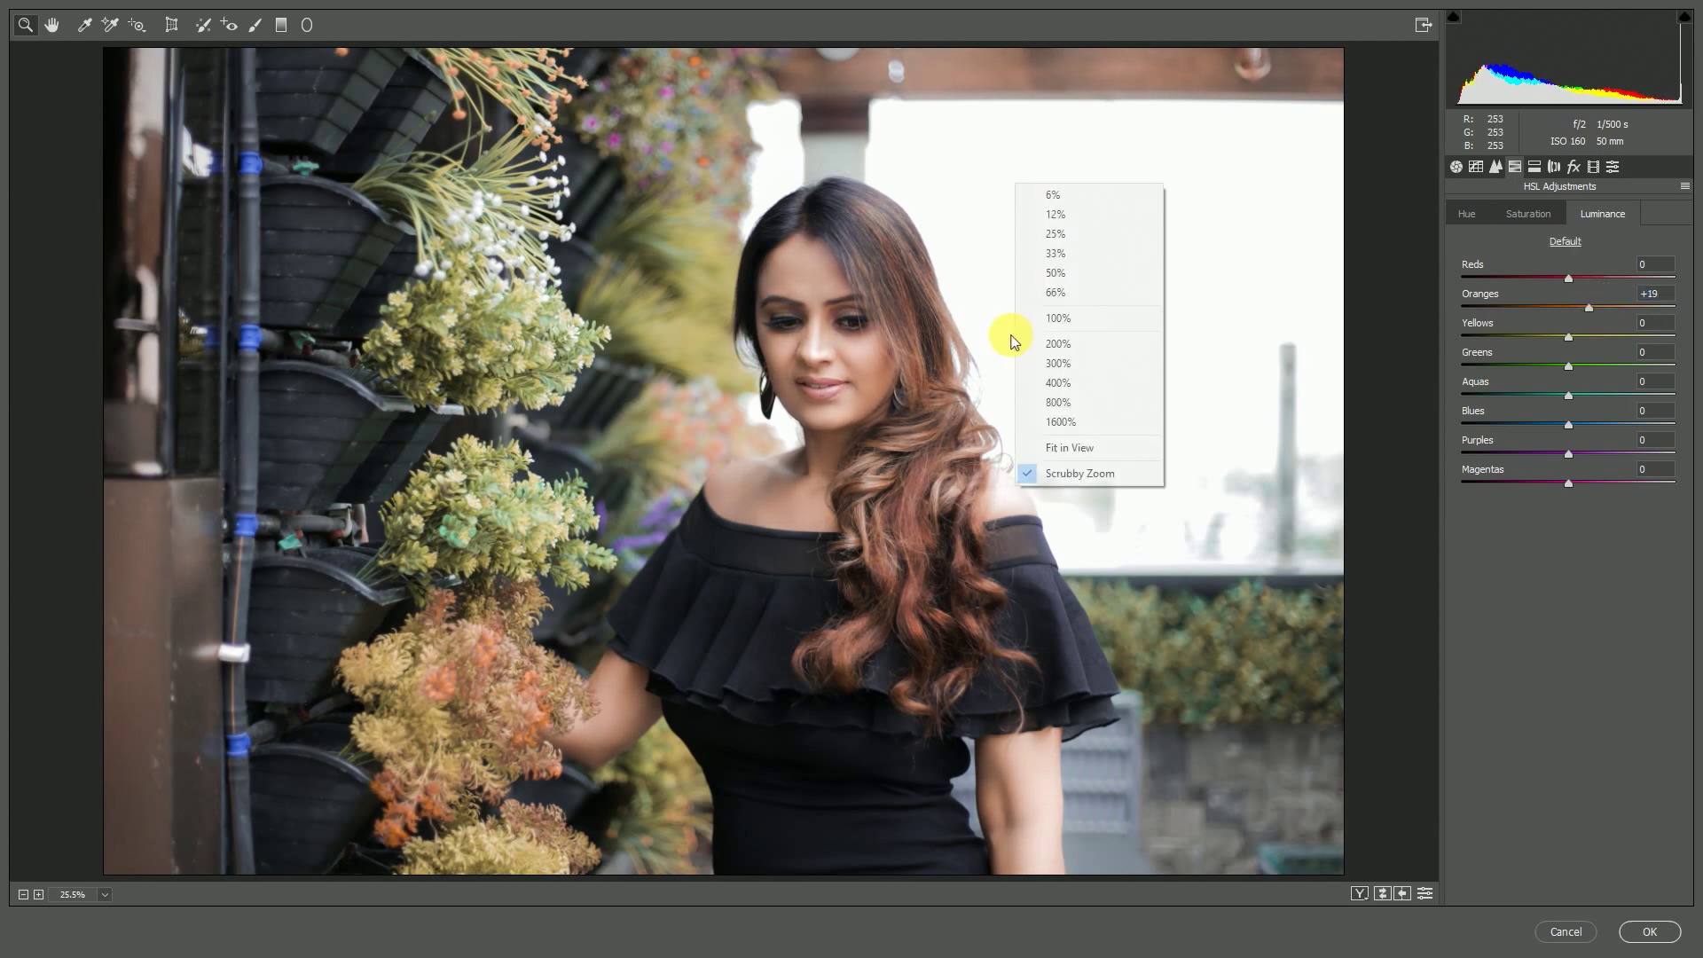
Try a sharpening amount, reset it to 0, and fit the preview to the window.
left_click(1495, 167)
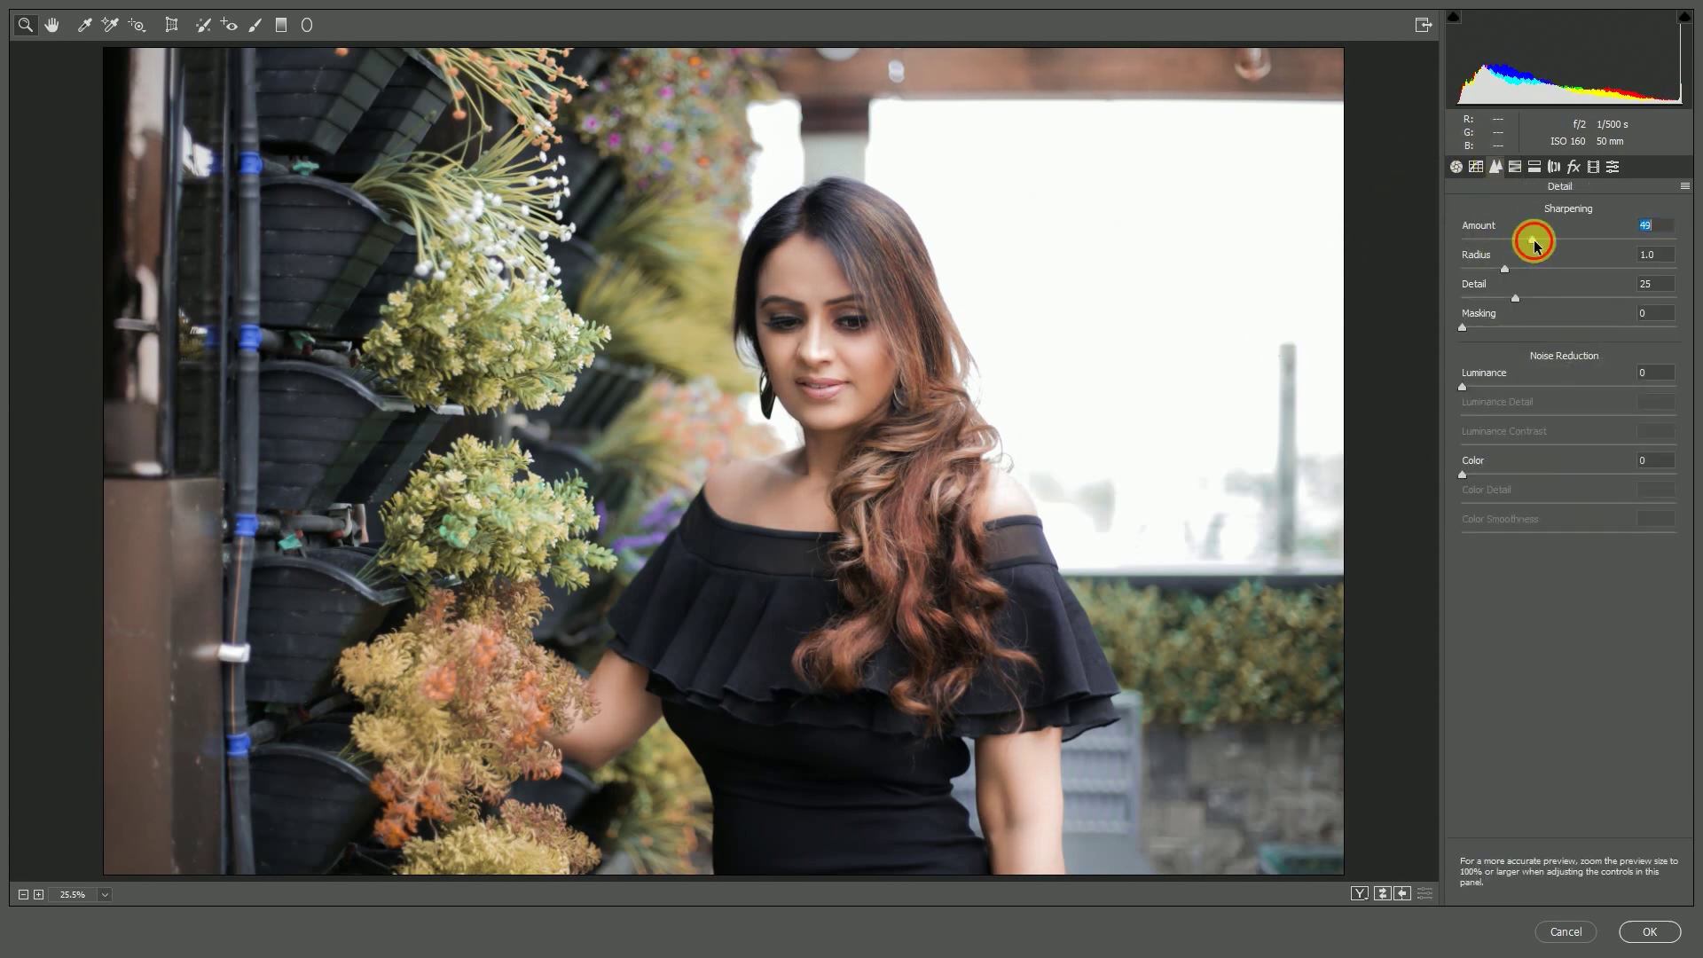
scroll(866, 368, "up", 3)
left_click_drag(1532, 239, 1518, 248)
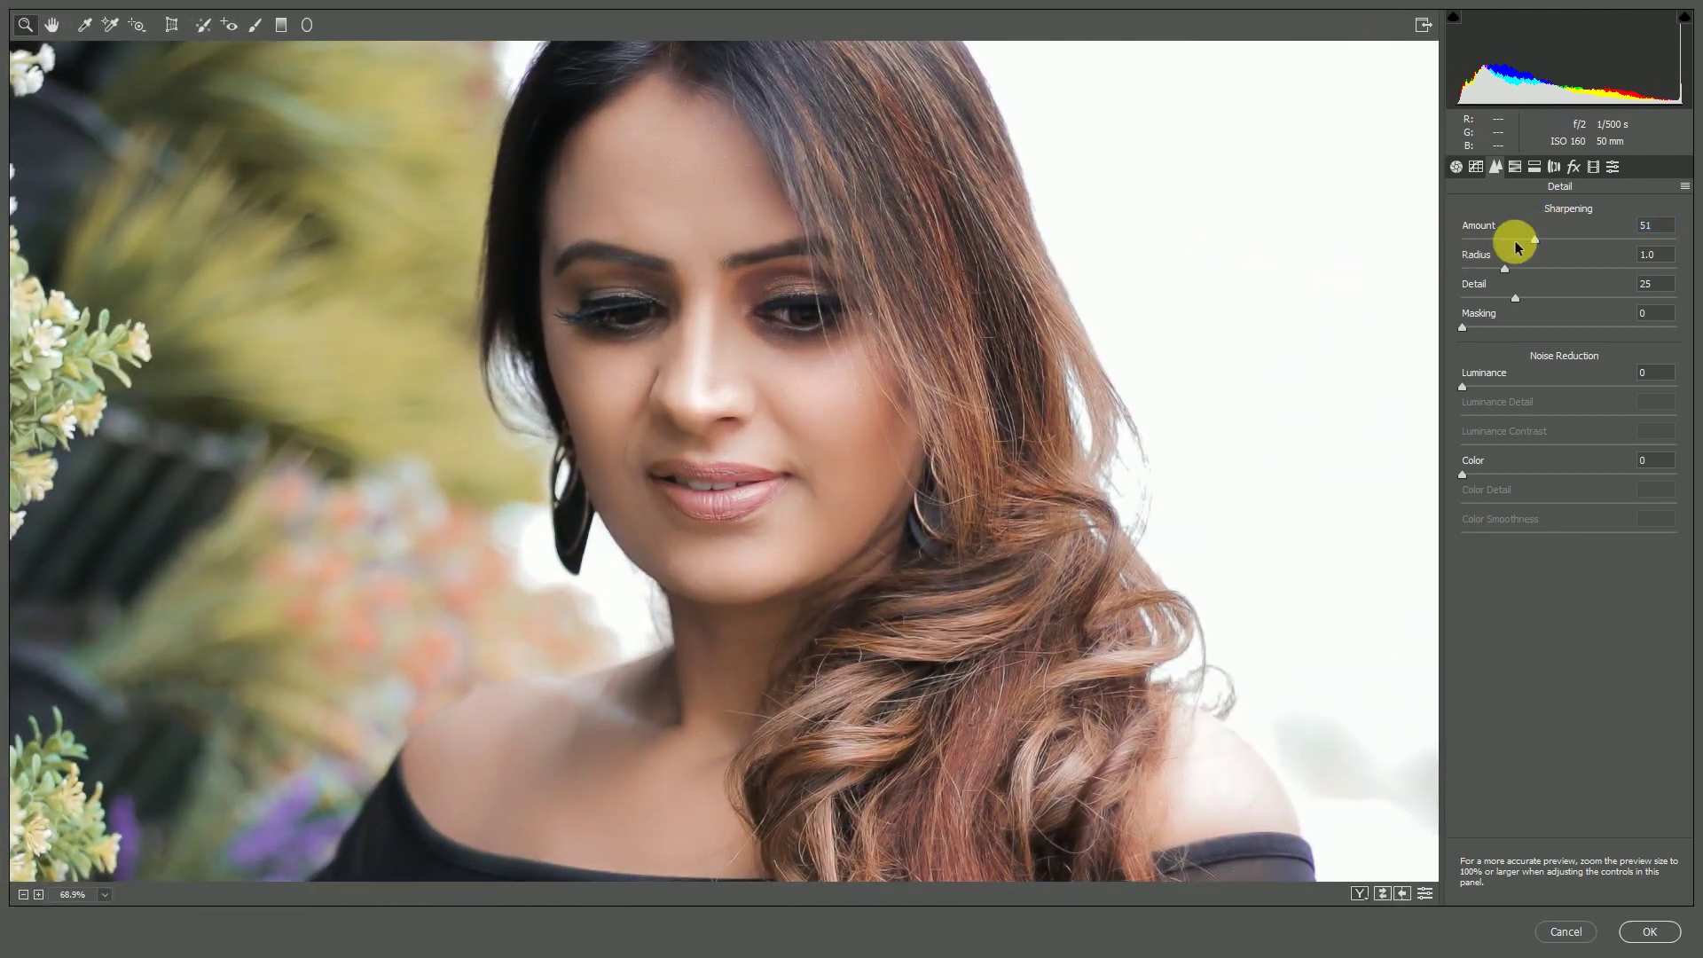
double_click(1511, 241)
right_click(789, 137)
left_click(865, 373)
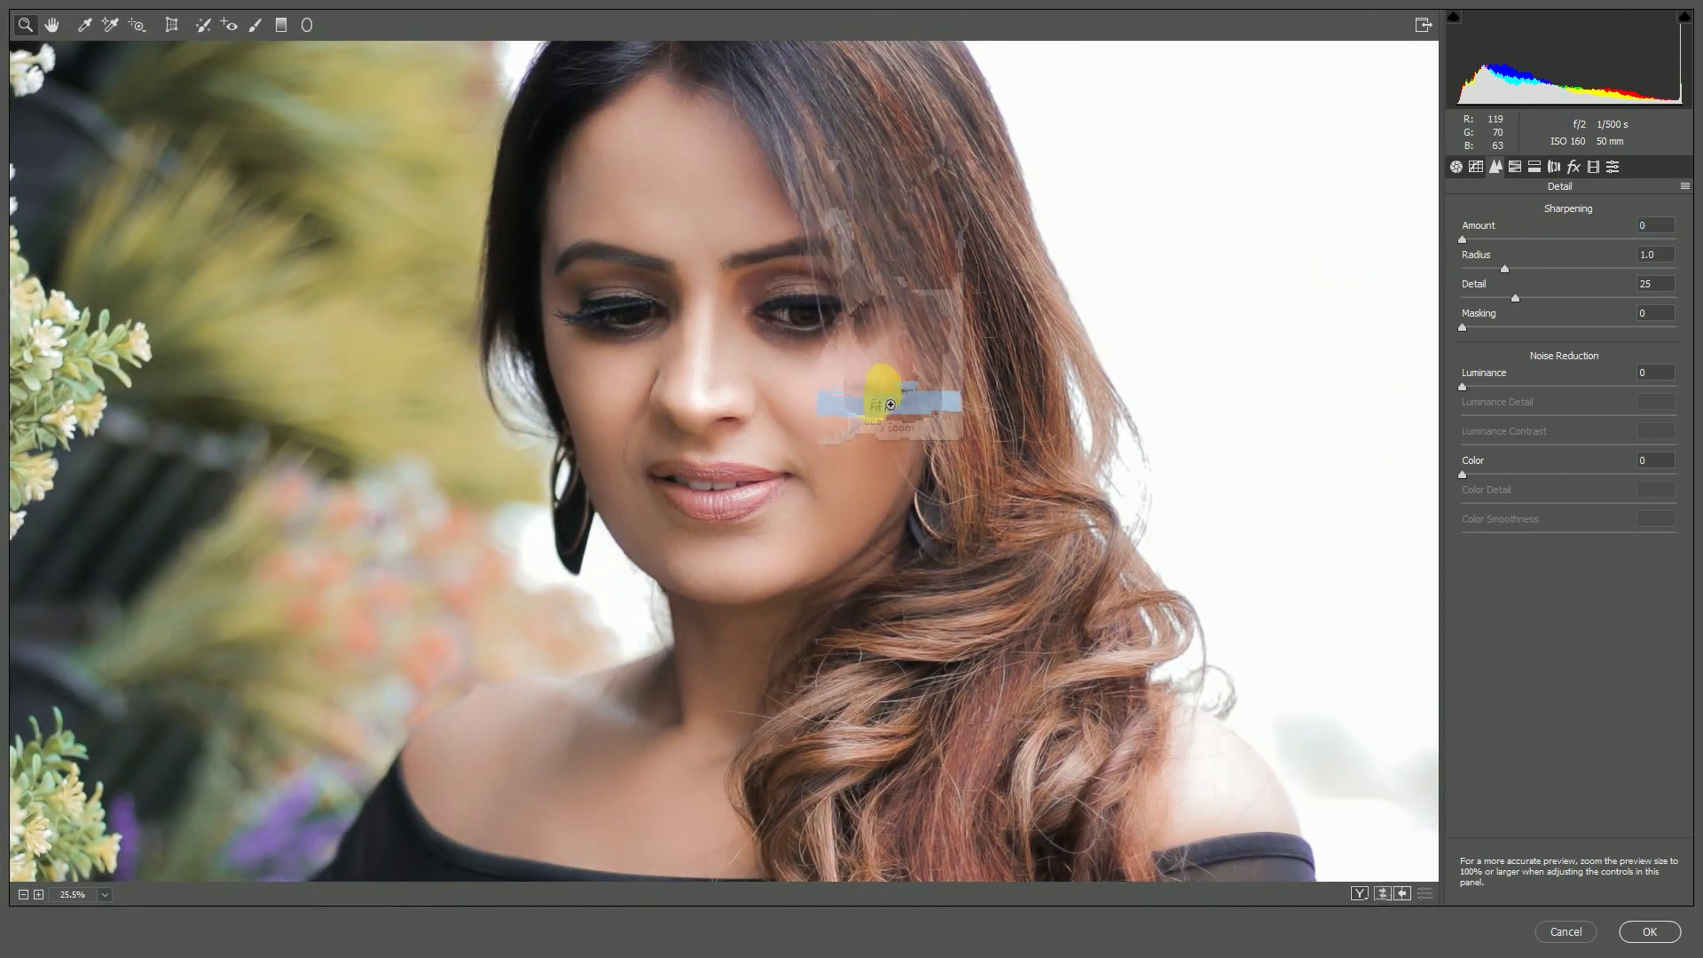
Set Basic Shadows to +31 and Dehaze to +24, then apply the filter.
left_click(1457, 167)
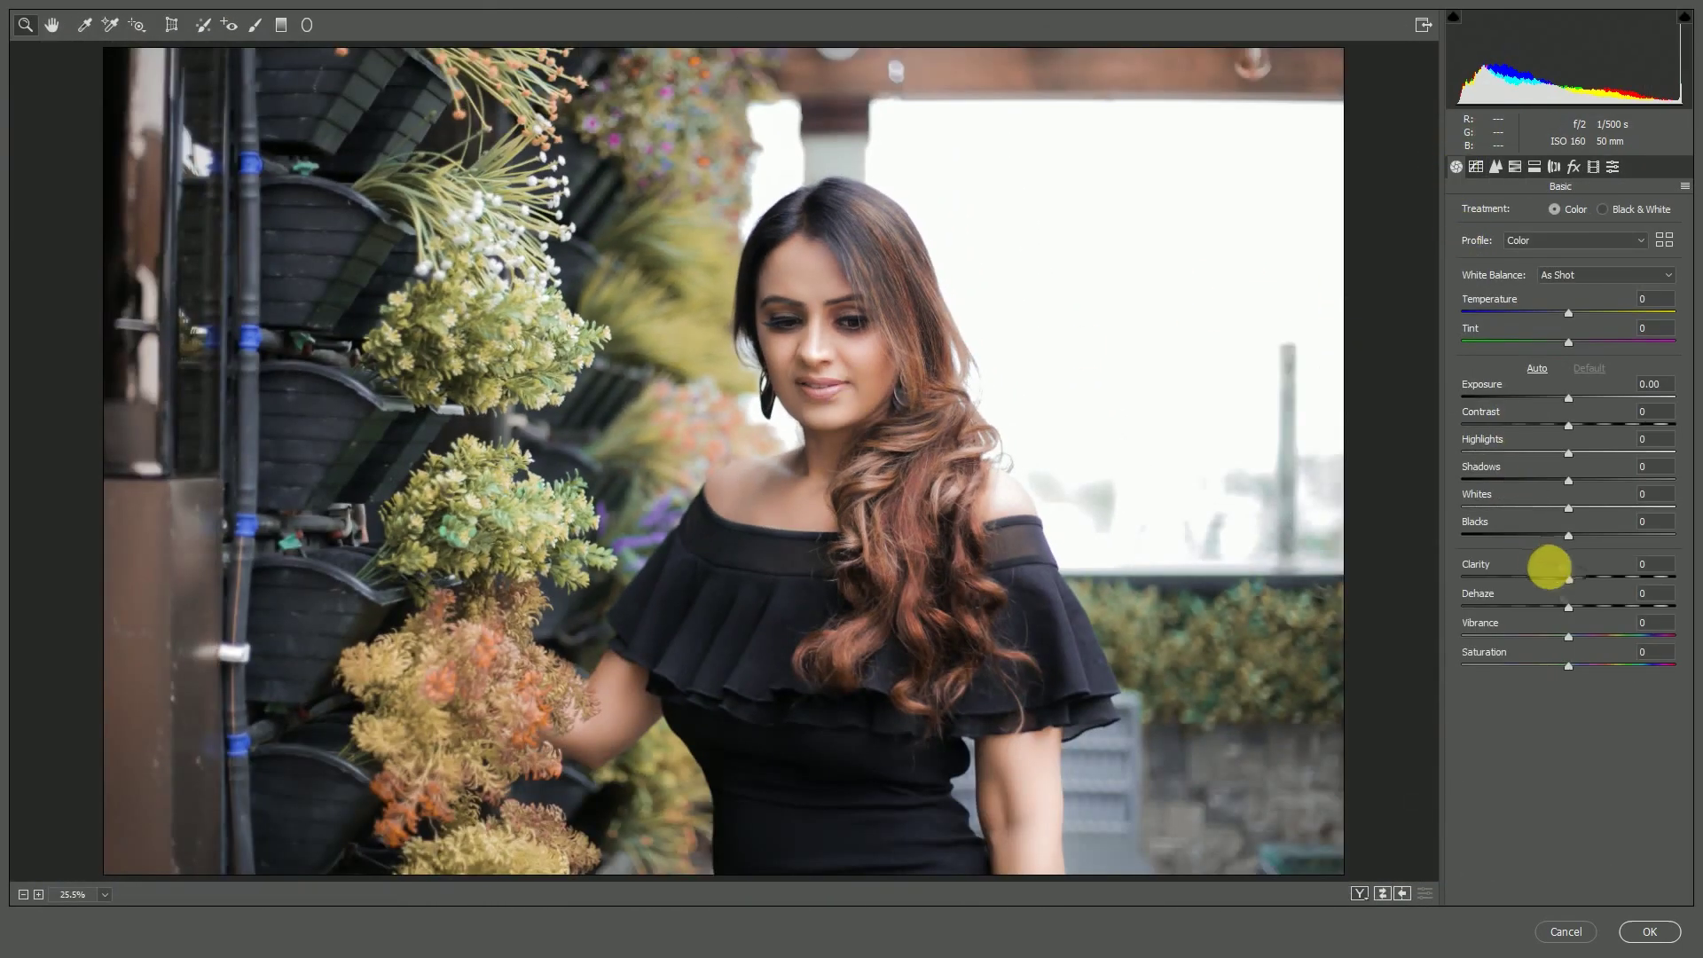
left_click_drag(1559, 608, 1571, 608)
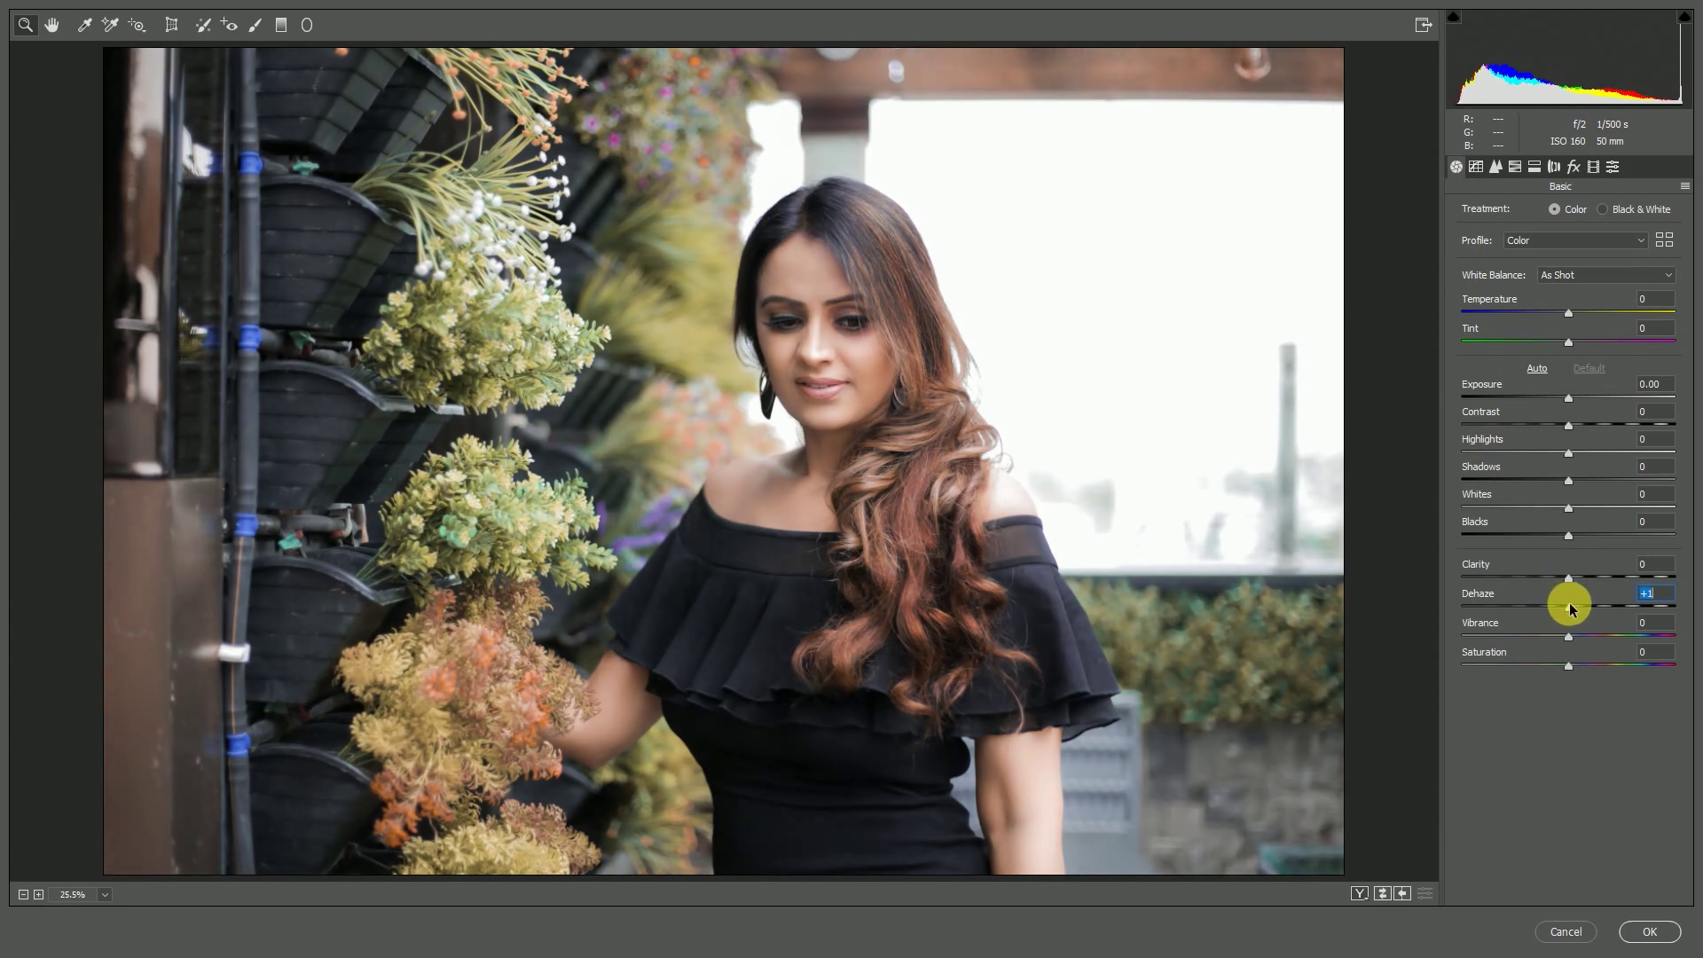
left_click_drag(1589, 482, 1594, 485)
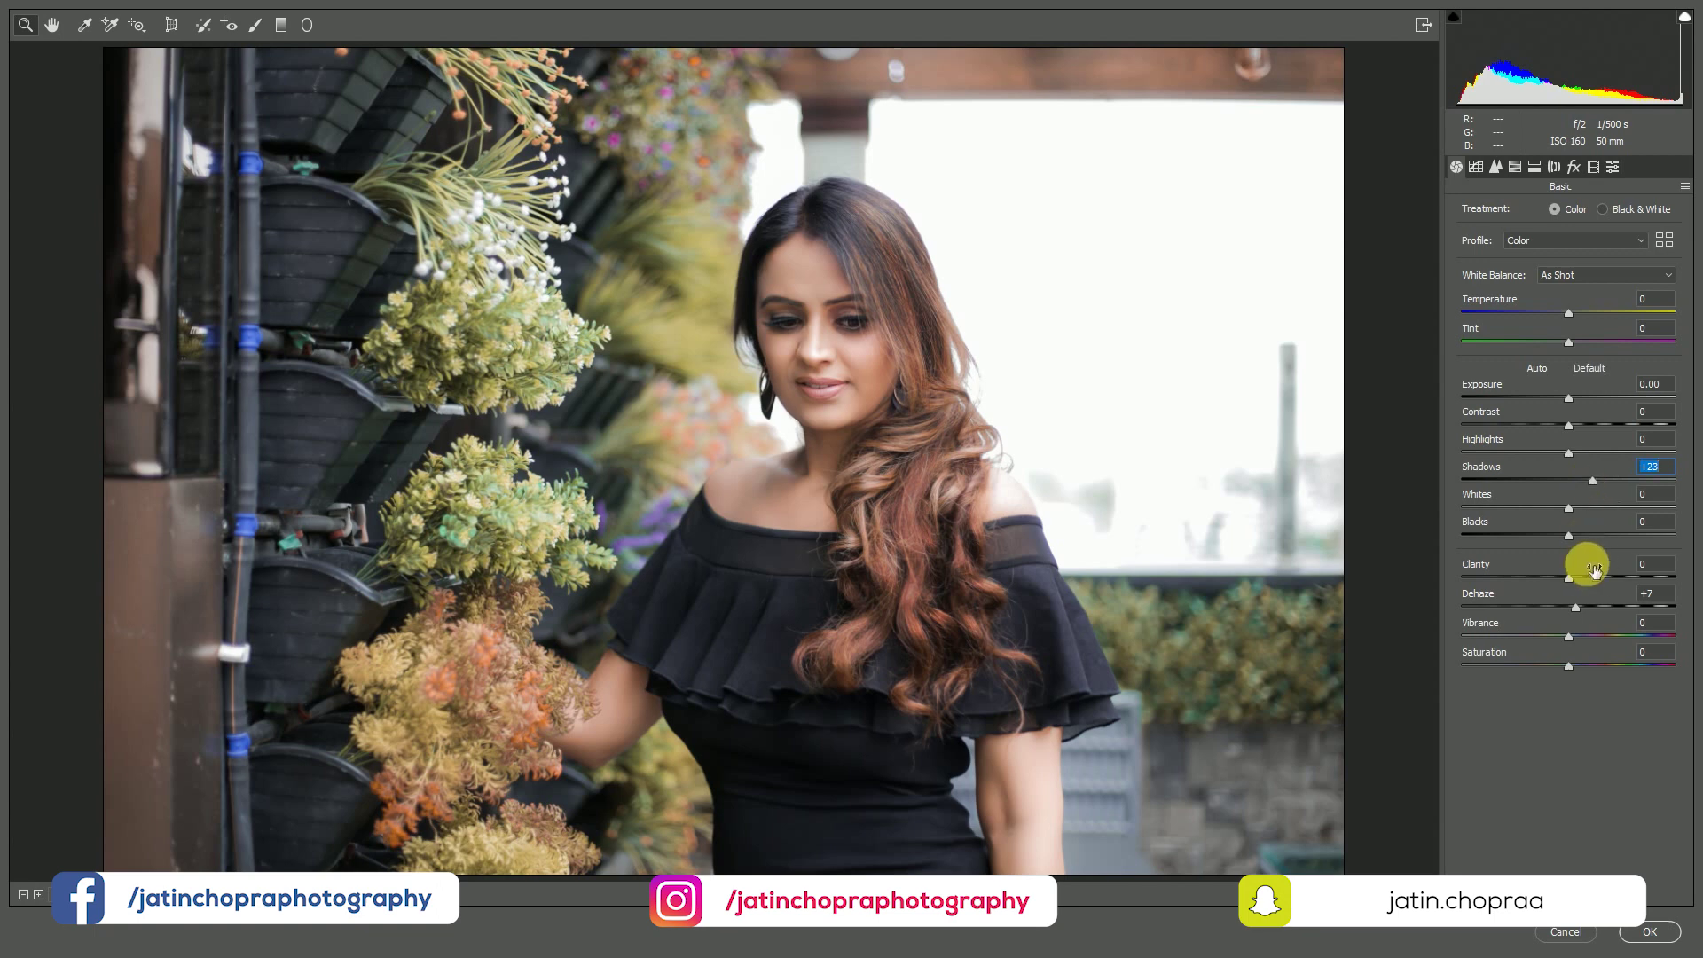
left_click_drag(1593, 583, 1591, 608)
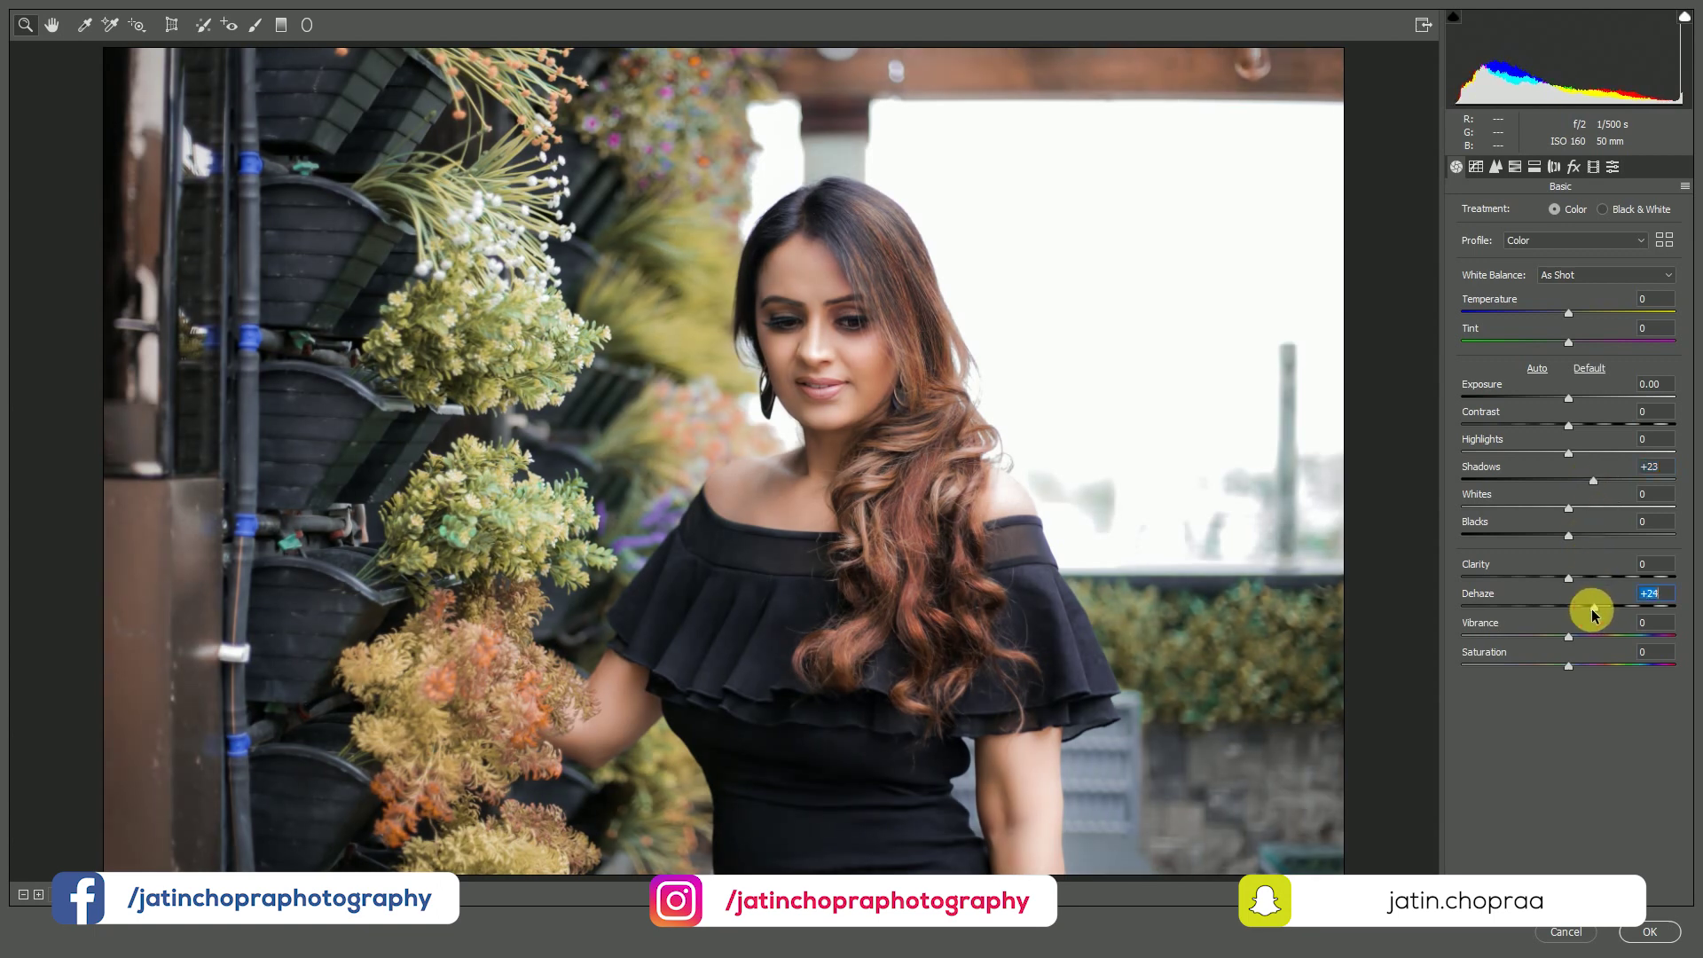
left_click_drag(1593, 480, 1602, 482)
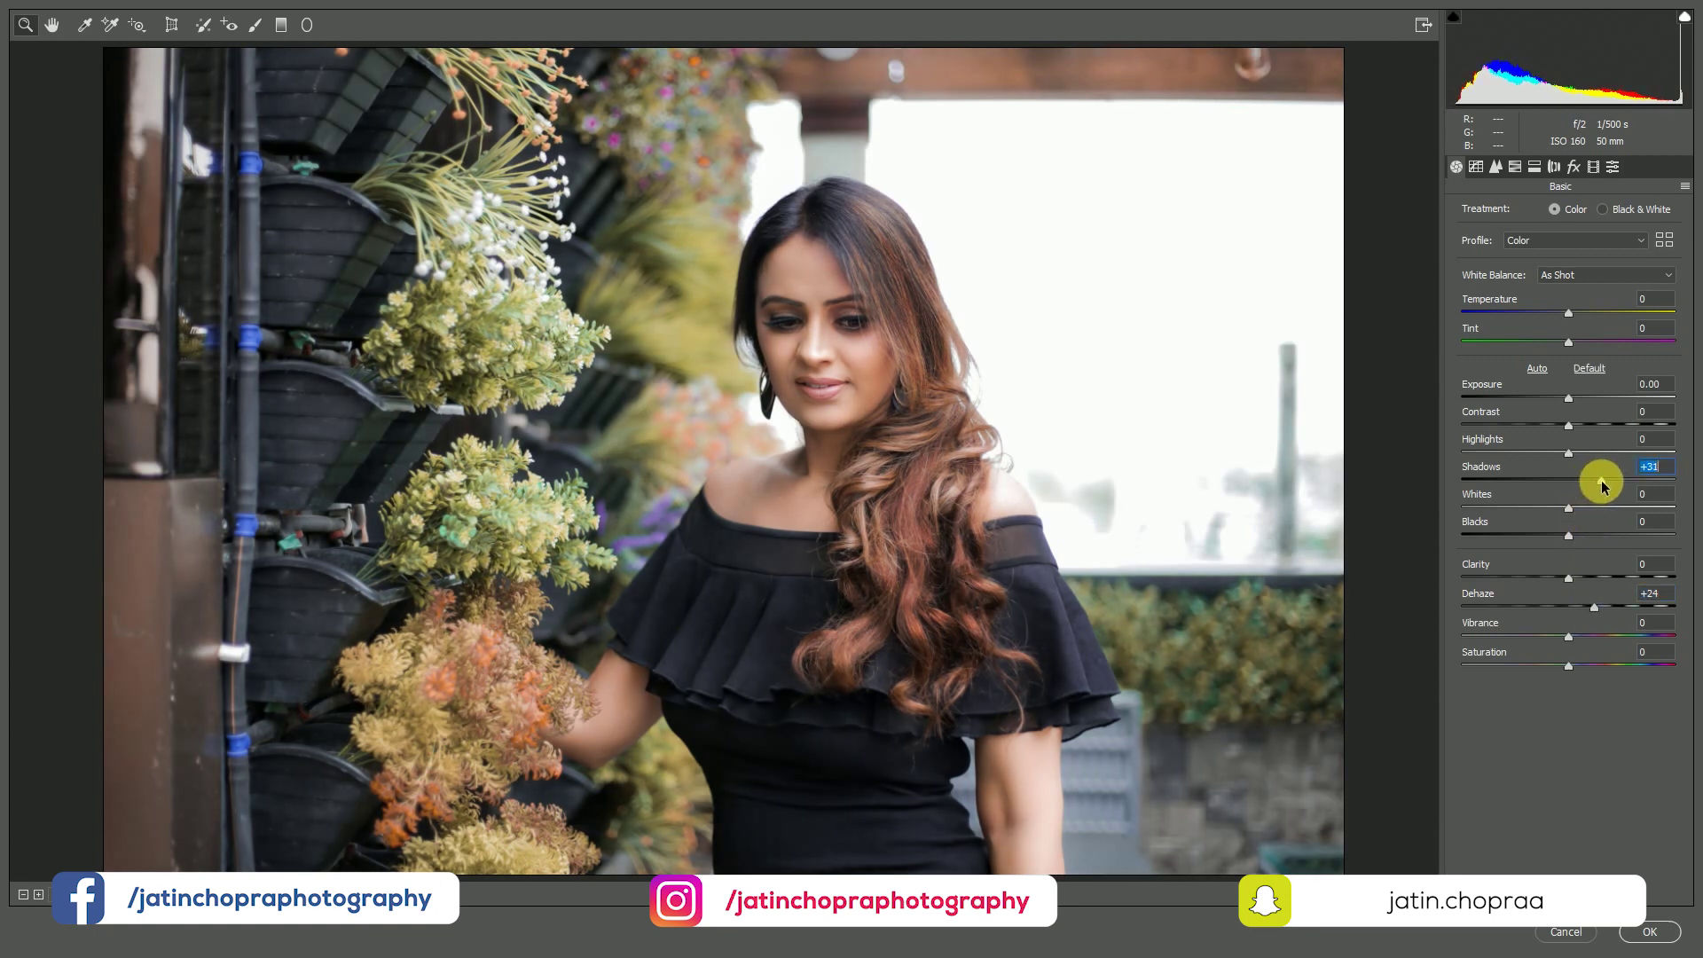
right_click(981, 448)
left_click(981, 448)
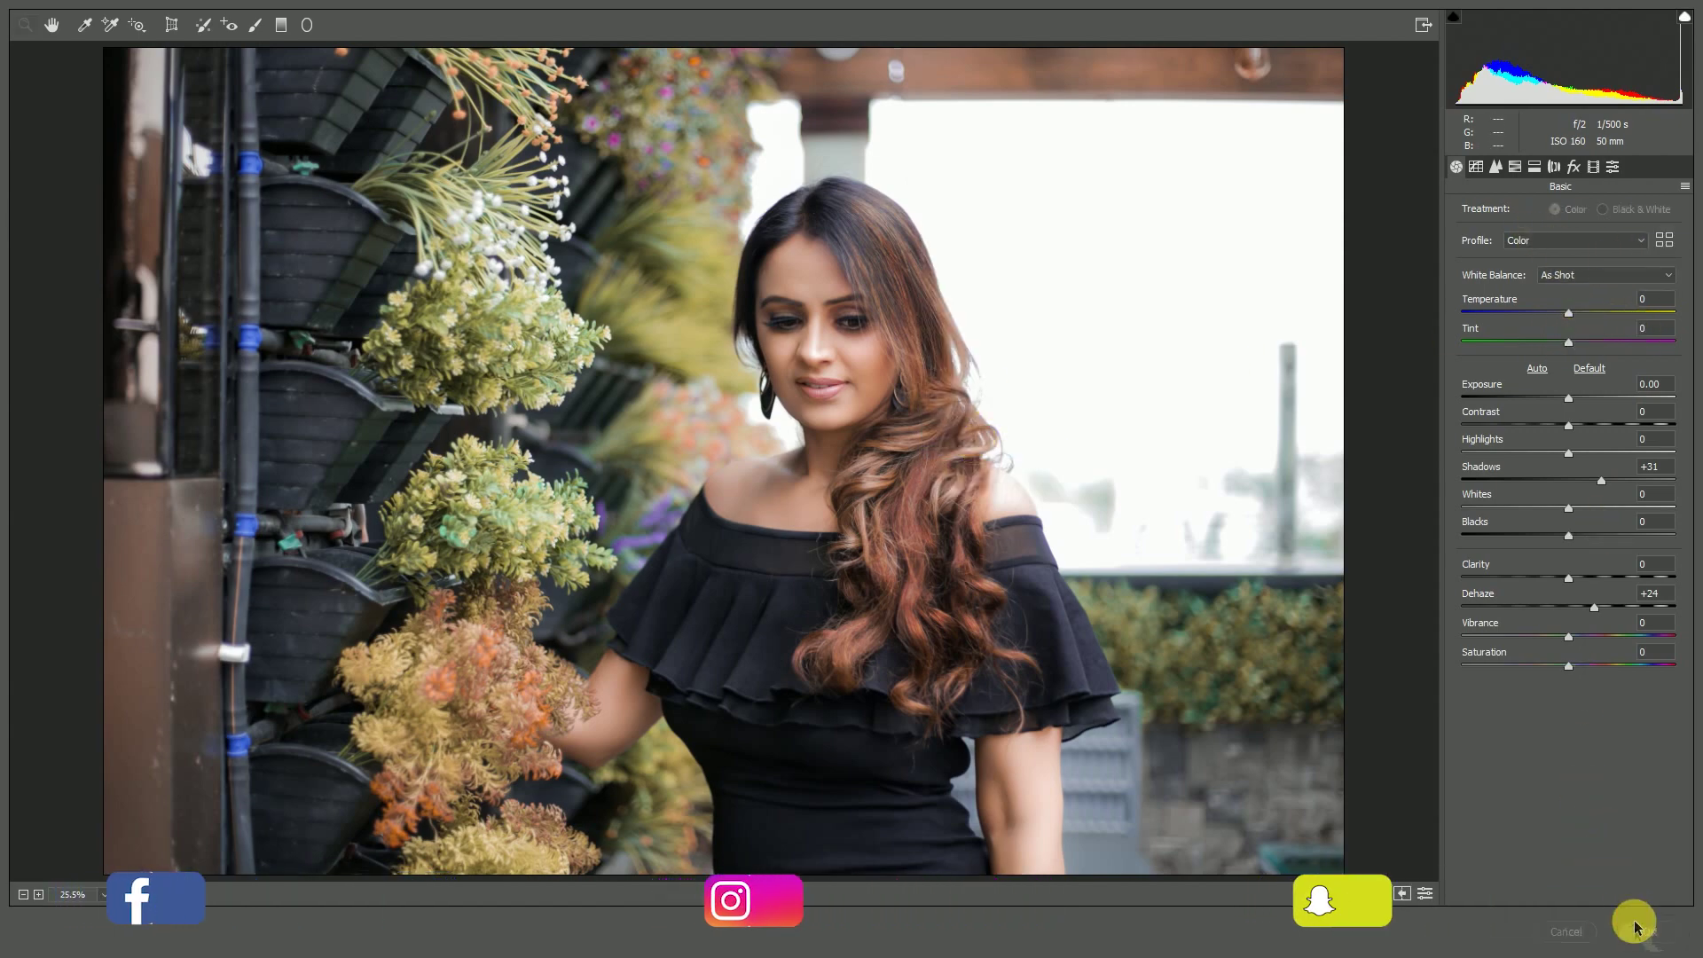
left_click(1646, 930)
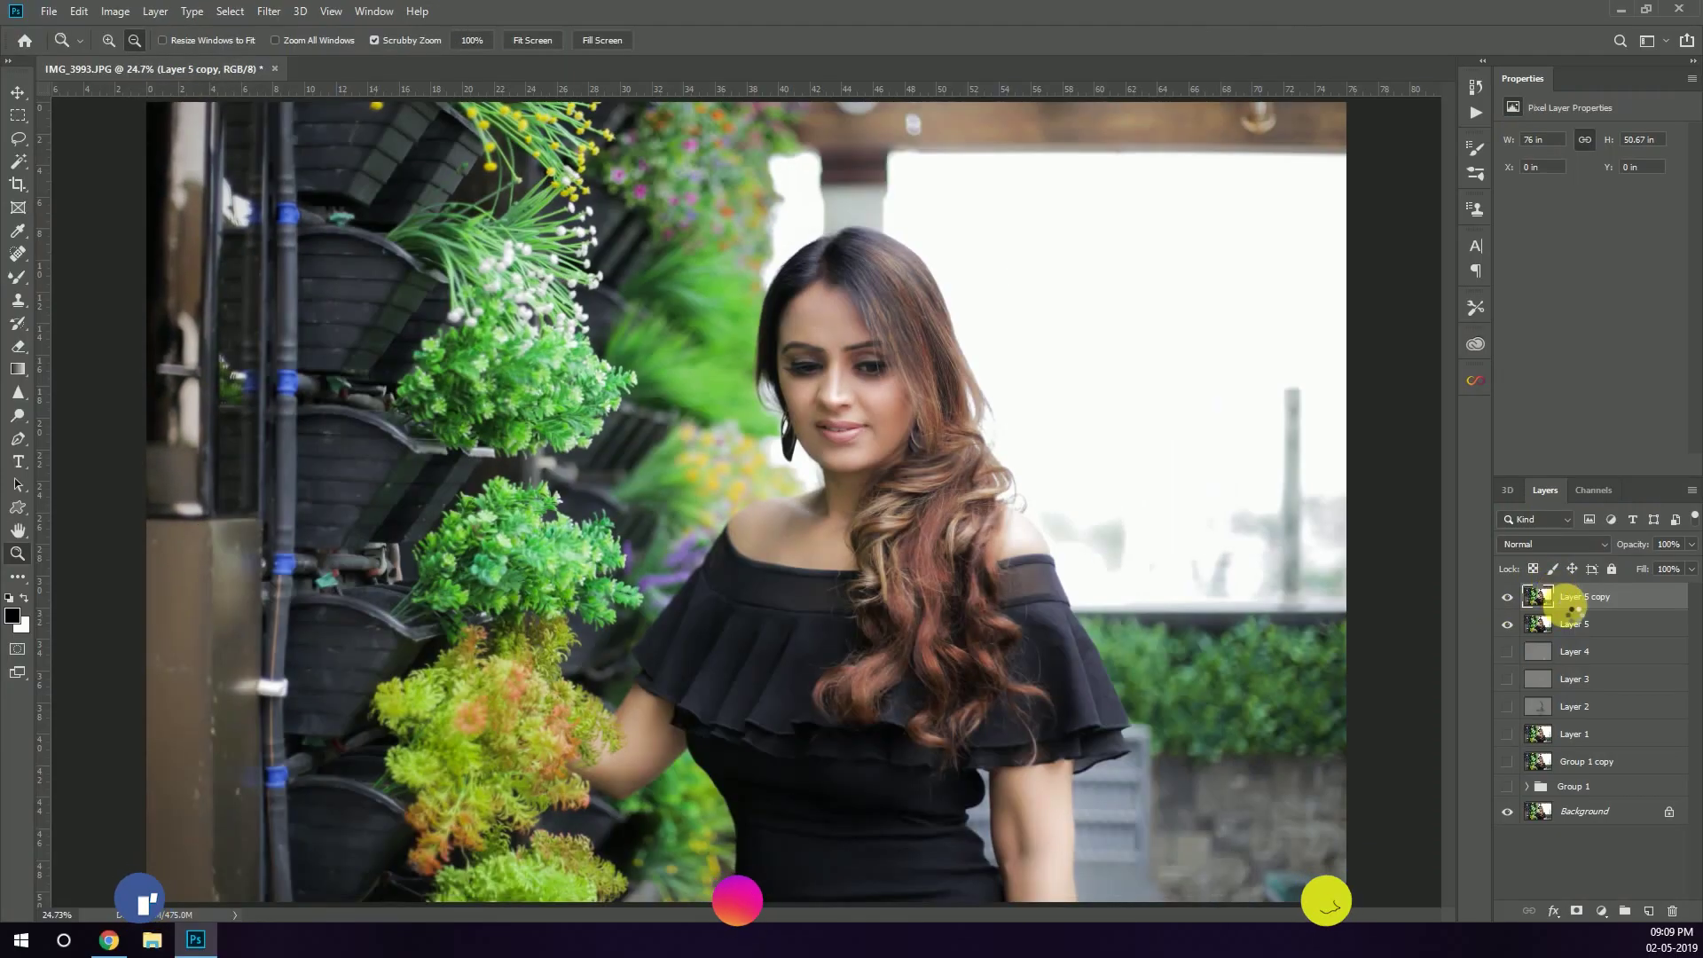
Duplicate the layer and tint the highlights teal in Camera Raw split toning.
key("ctrl+j")
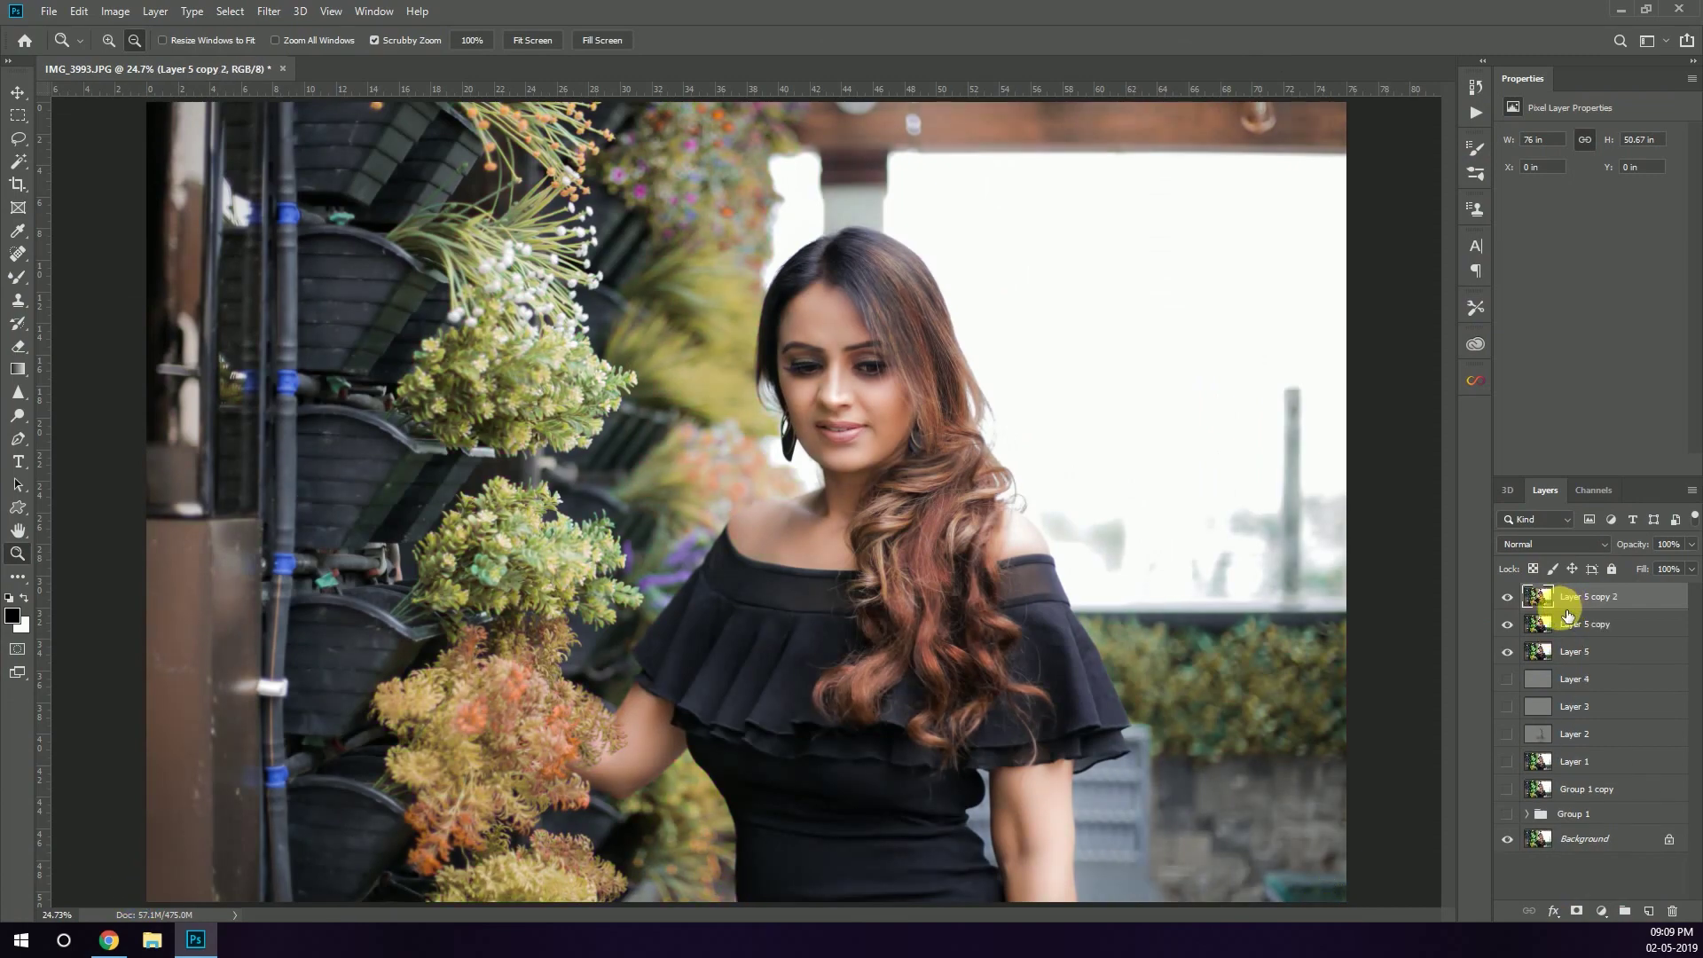
key("ctrl+shift+a")
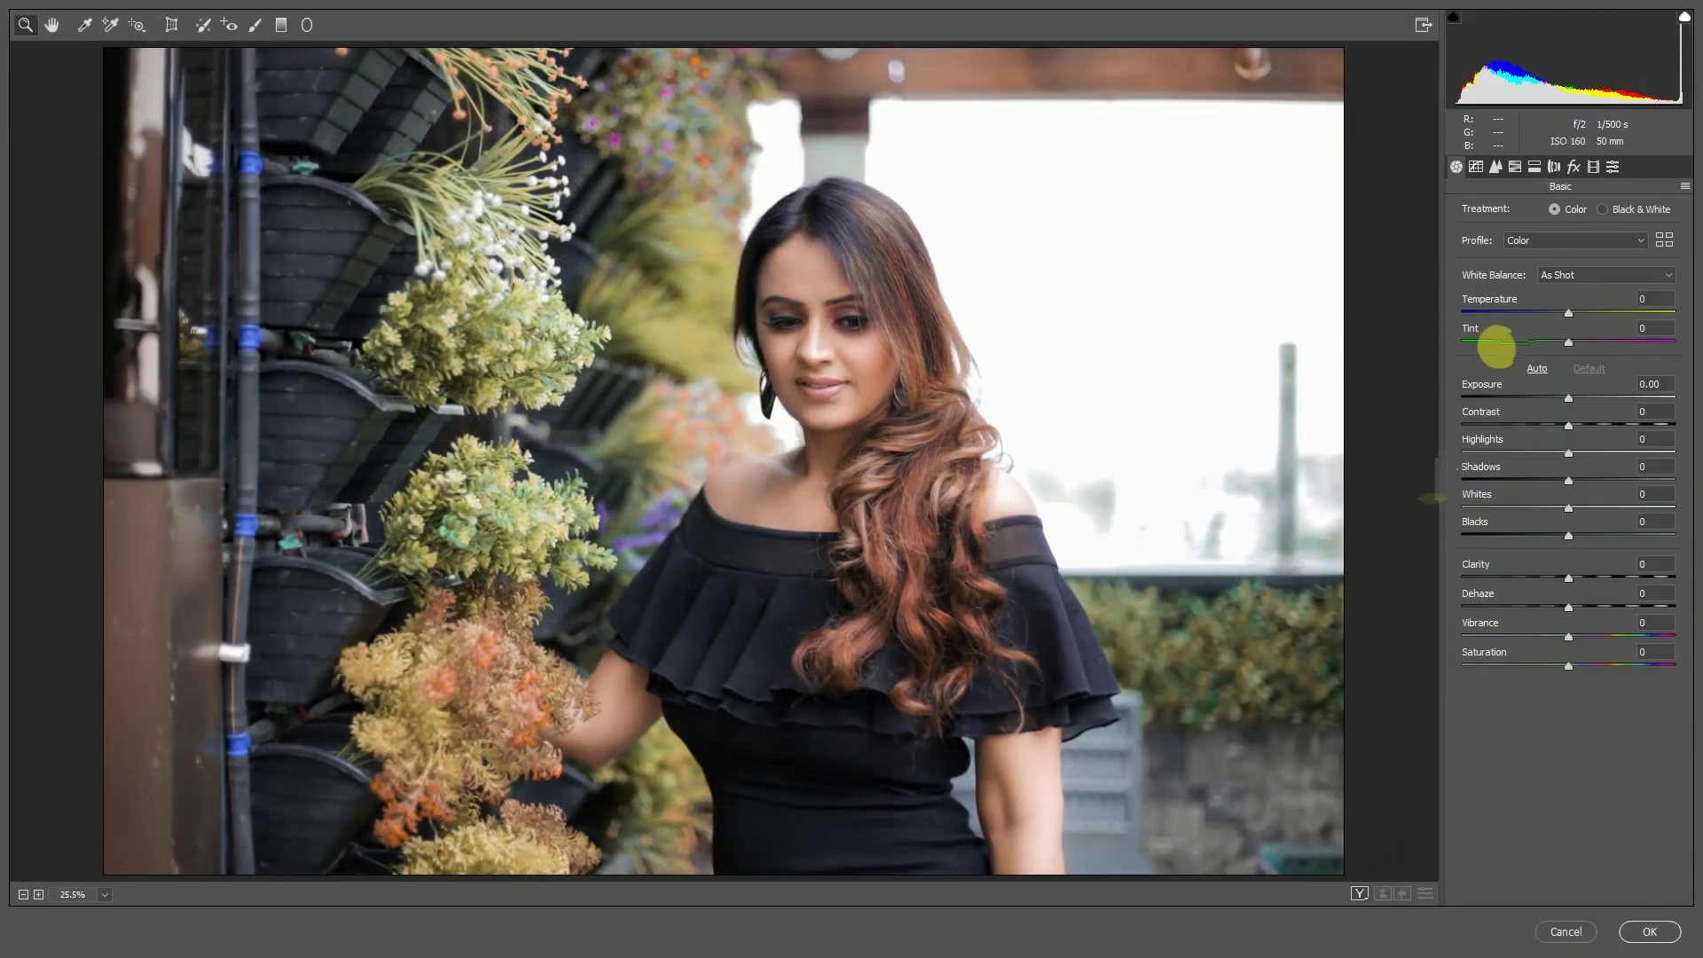
left_click(1534, 167)
left_click(1506, 267)
left_click_drag(1552, 237, 1579, 238)
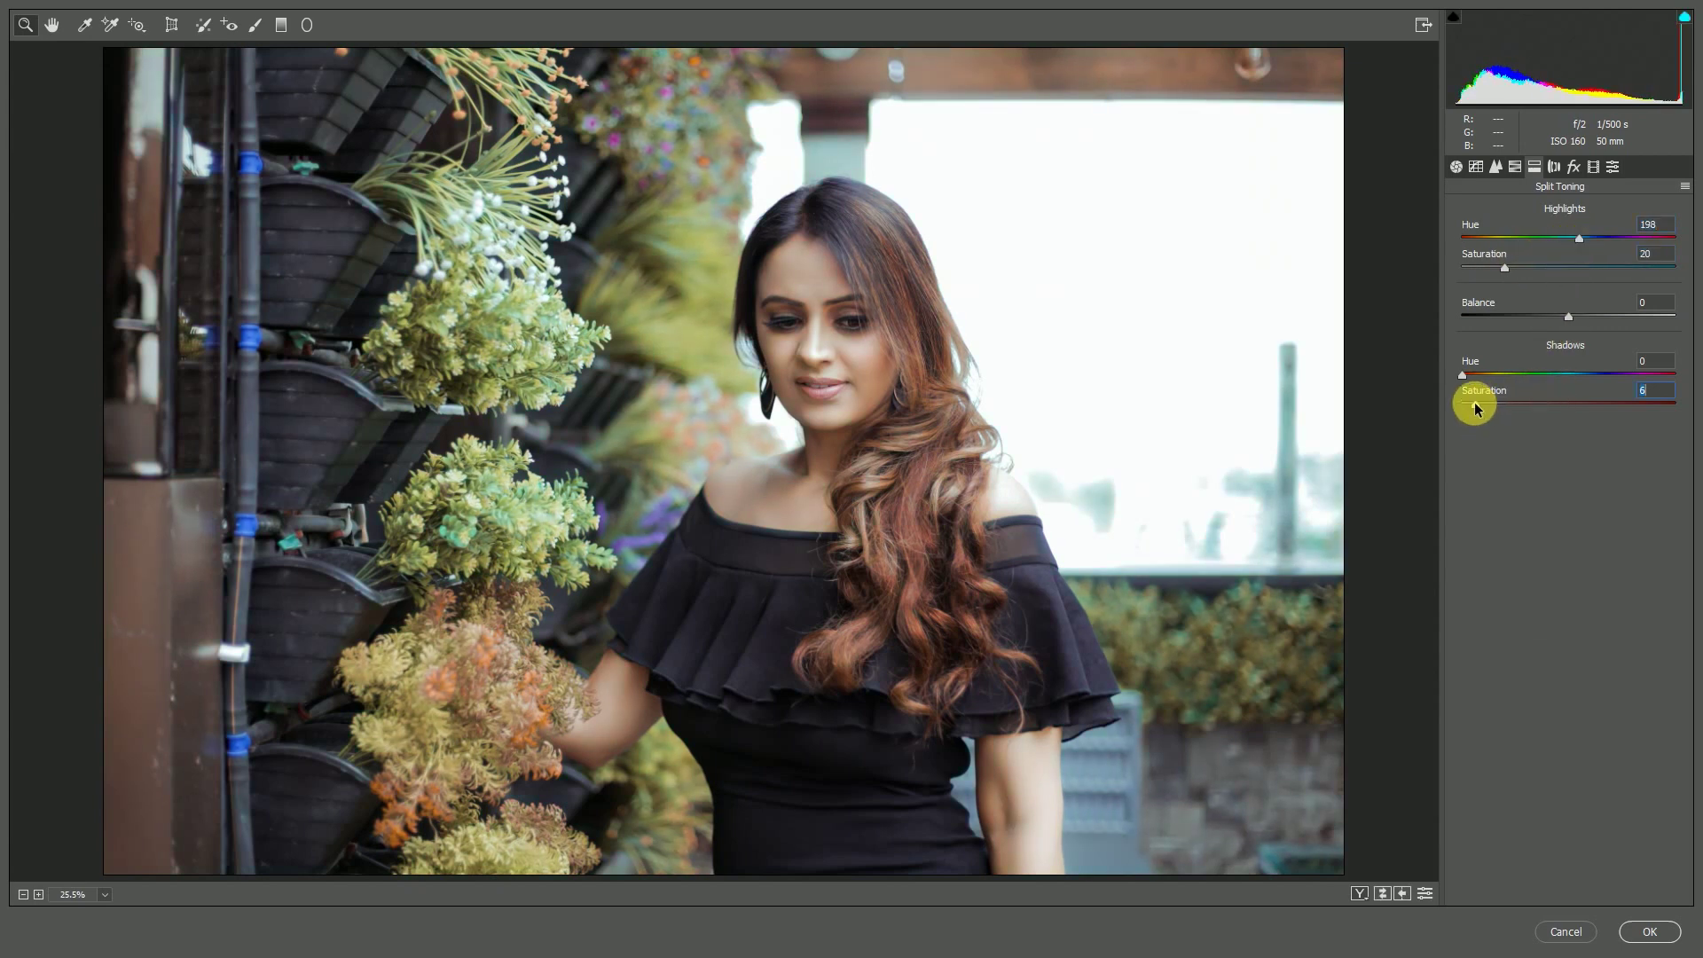
mouse_move(1504, 267)
left_mouse_down()
mouse_move(1579, 267)
mouse_move(1559, 268)
left_mouse_up()
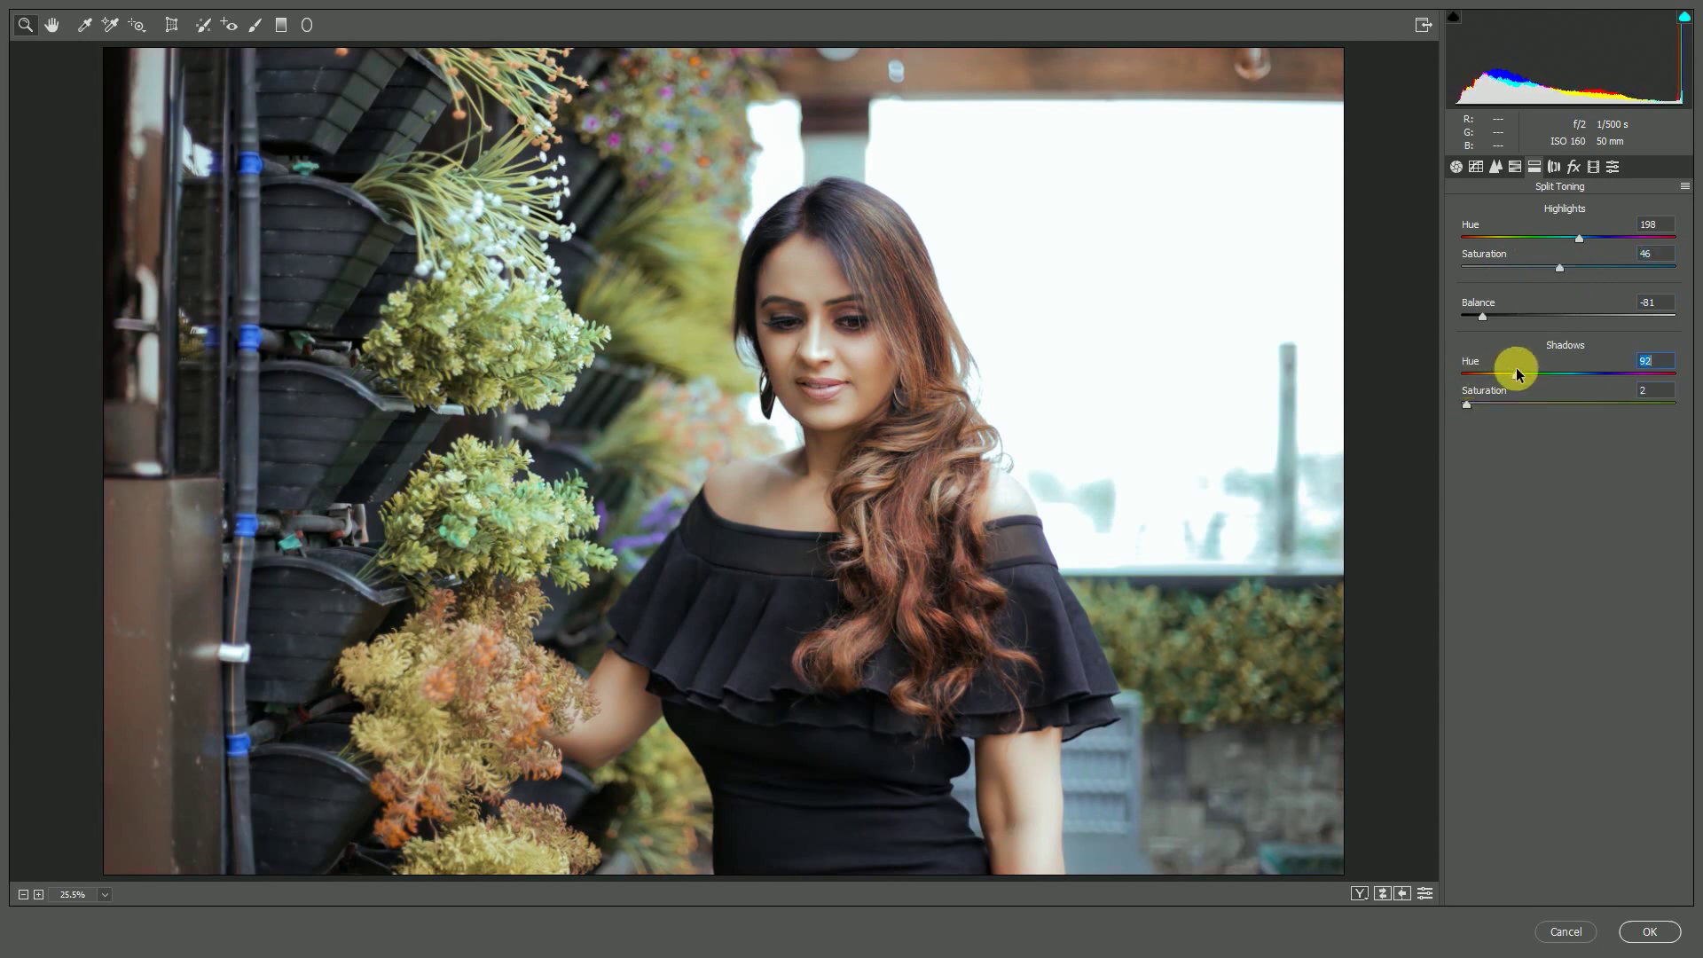
Set shadows to Hue 281, Saturation 1, raise highlight saturation to 46, and apply.
mouse_move(1519, 373)
left_mouse_down()
mouse_move(1612, 368)
mouse_move(1571, 373)
left_mouse_up()
left_click_drag(1468, 404, 1472, 407)
left_click_drag(1571, 373, 1632, 384)
left_click_drag(1546, 277, 1590, 284)
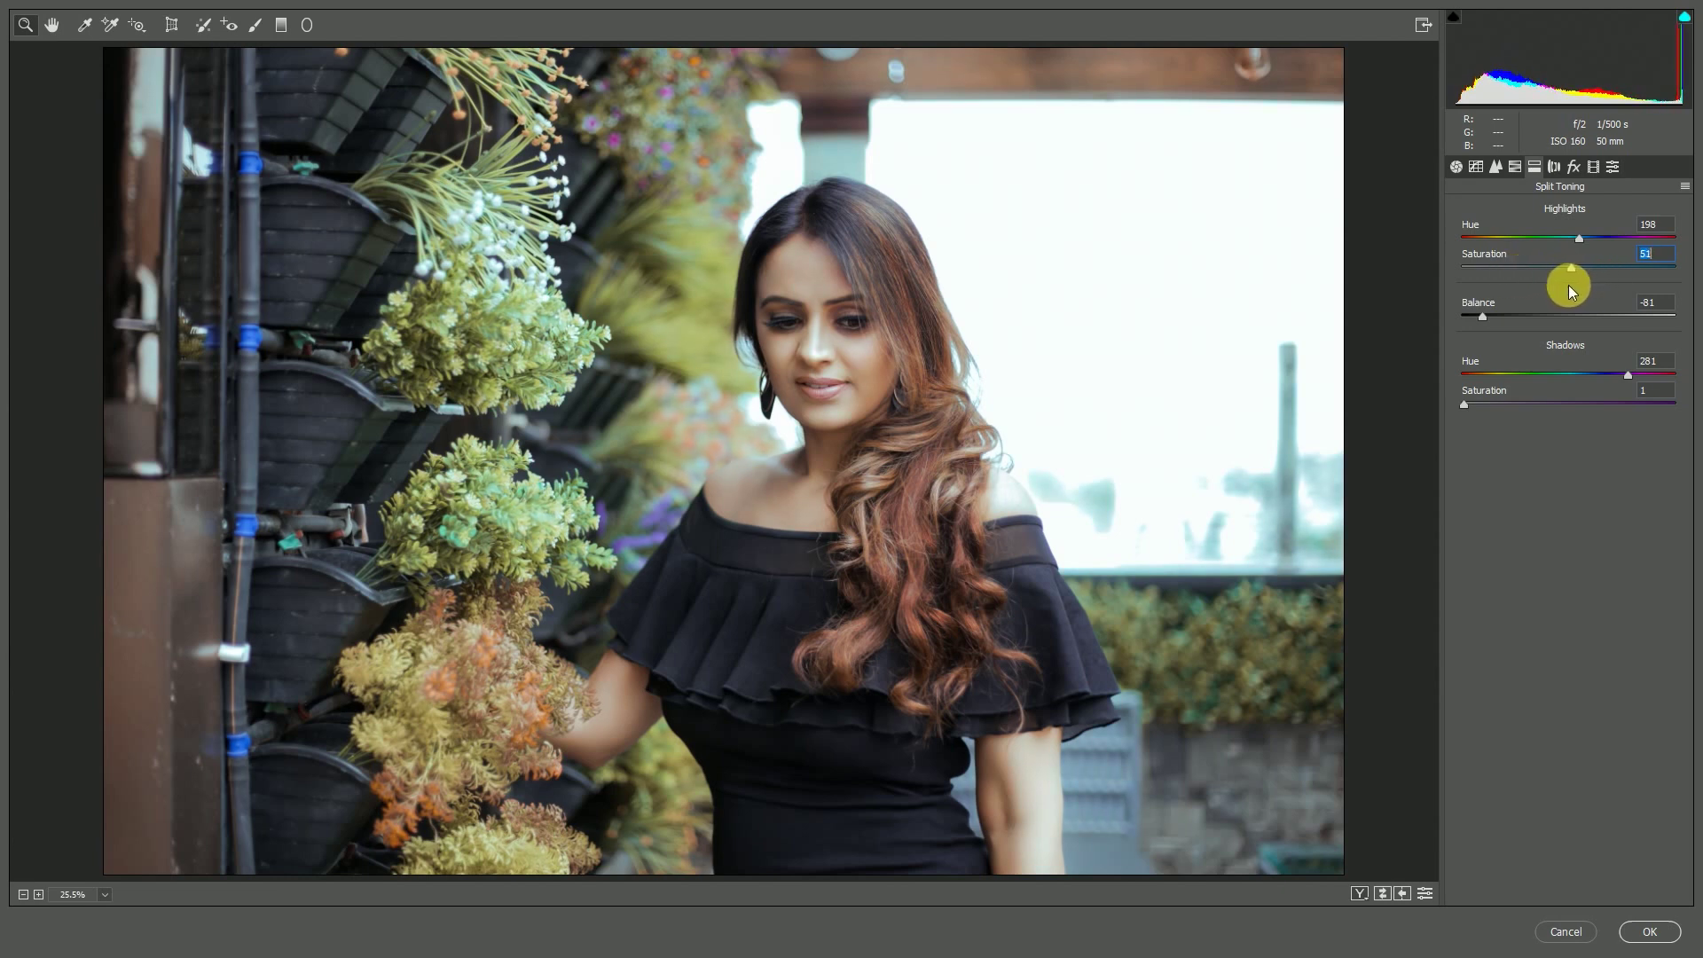
left_click(1649, 930)
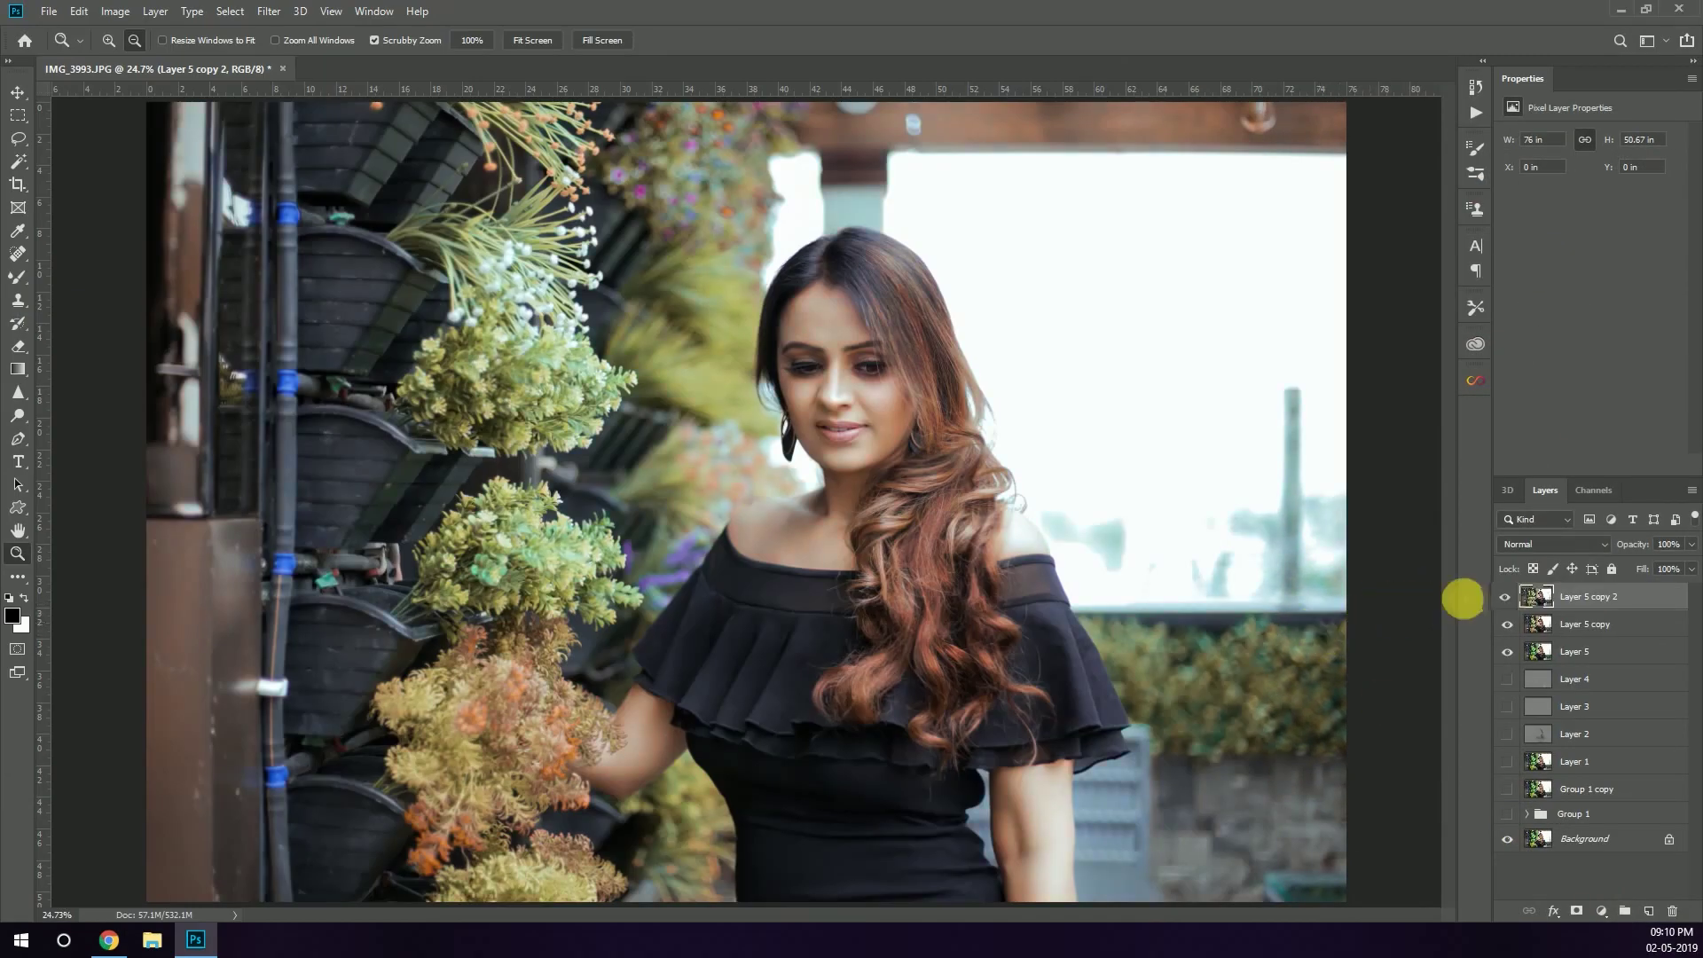
Duplicate the split-toned layer and scale the copy up to about 112%.
left_click_drag(1155, 435, 791, 323)
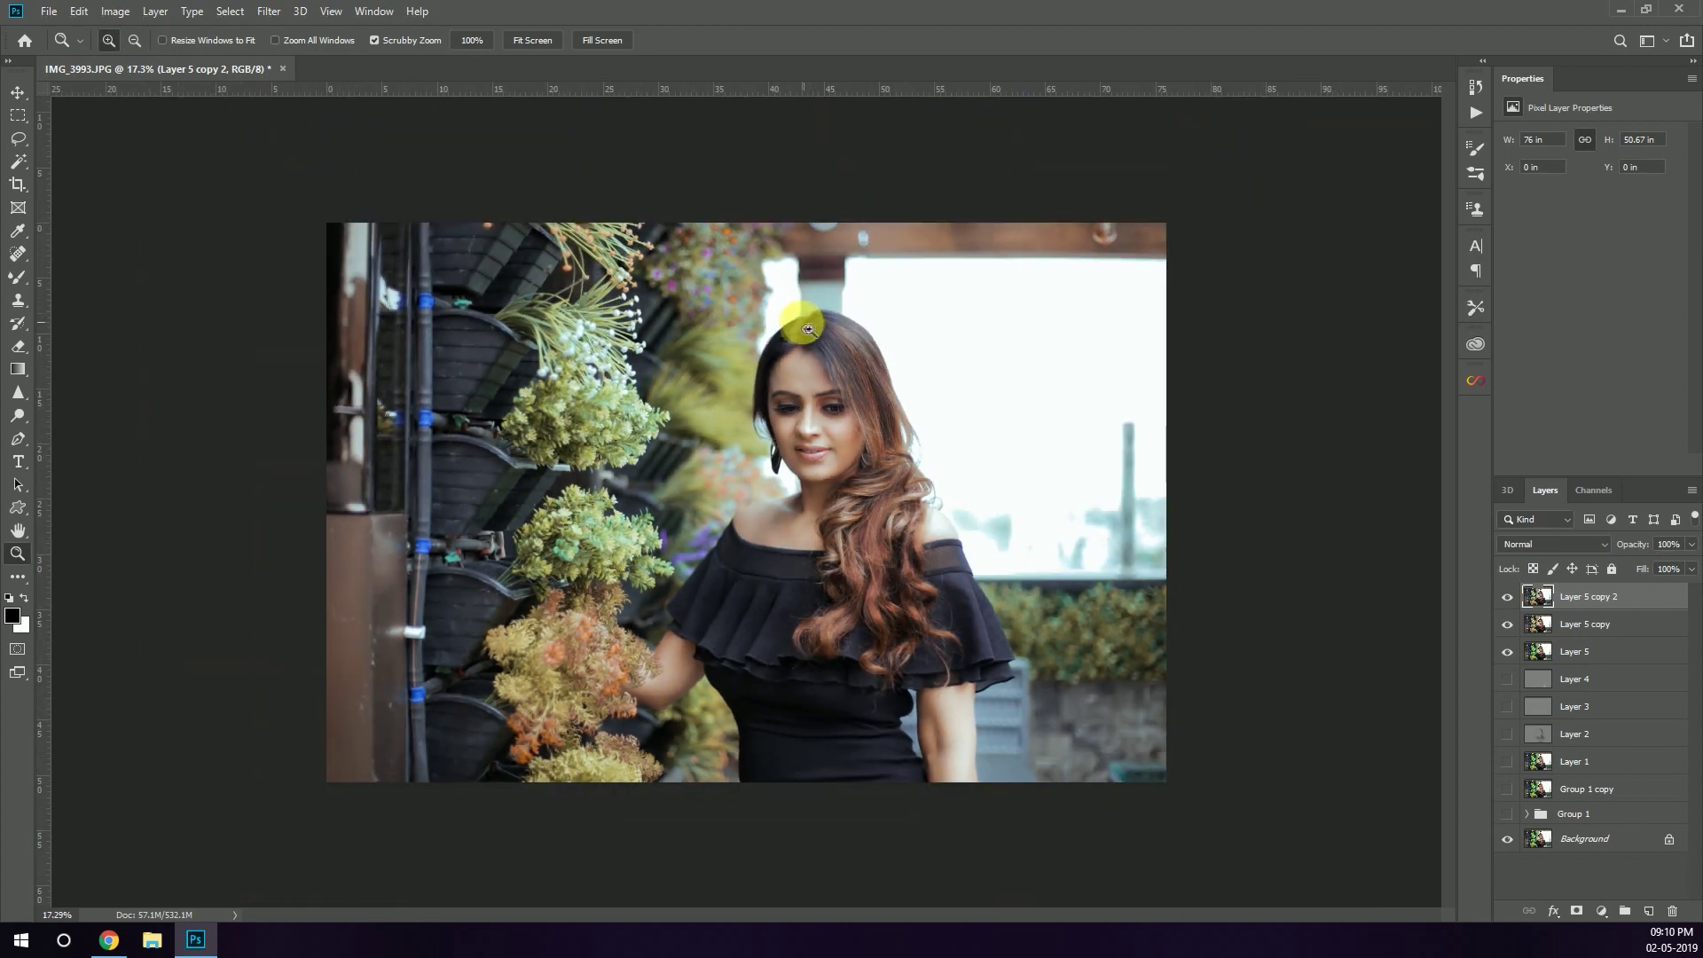
key("ctrl+j")
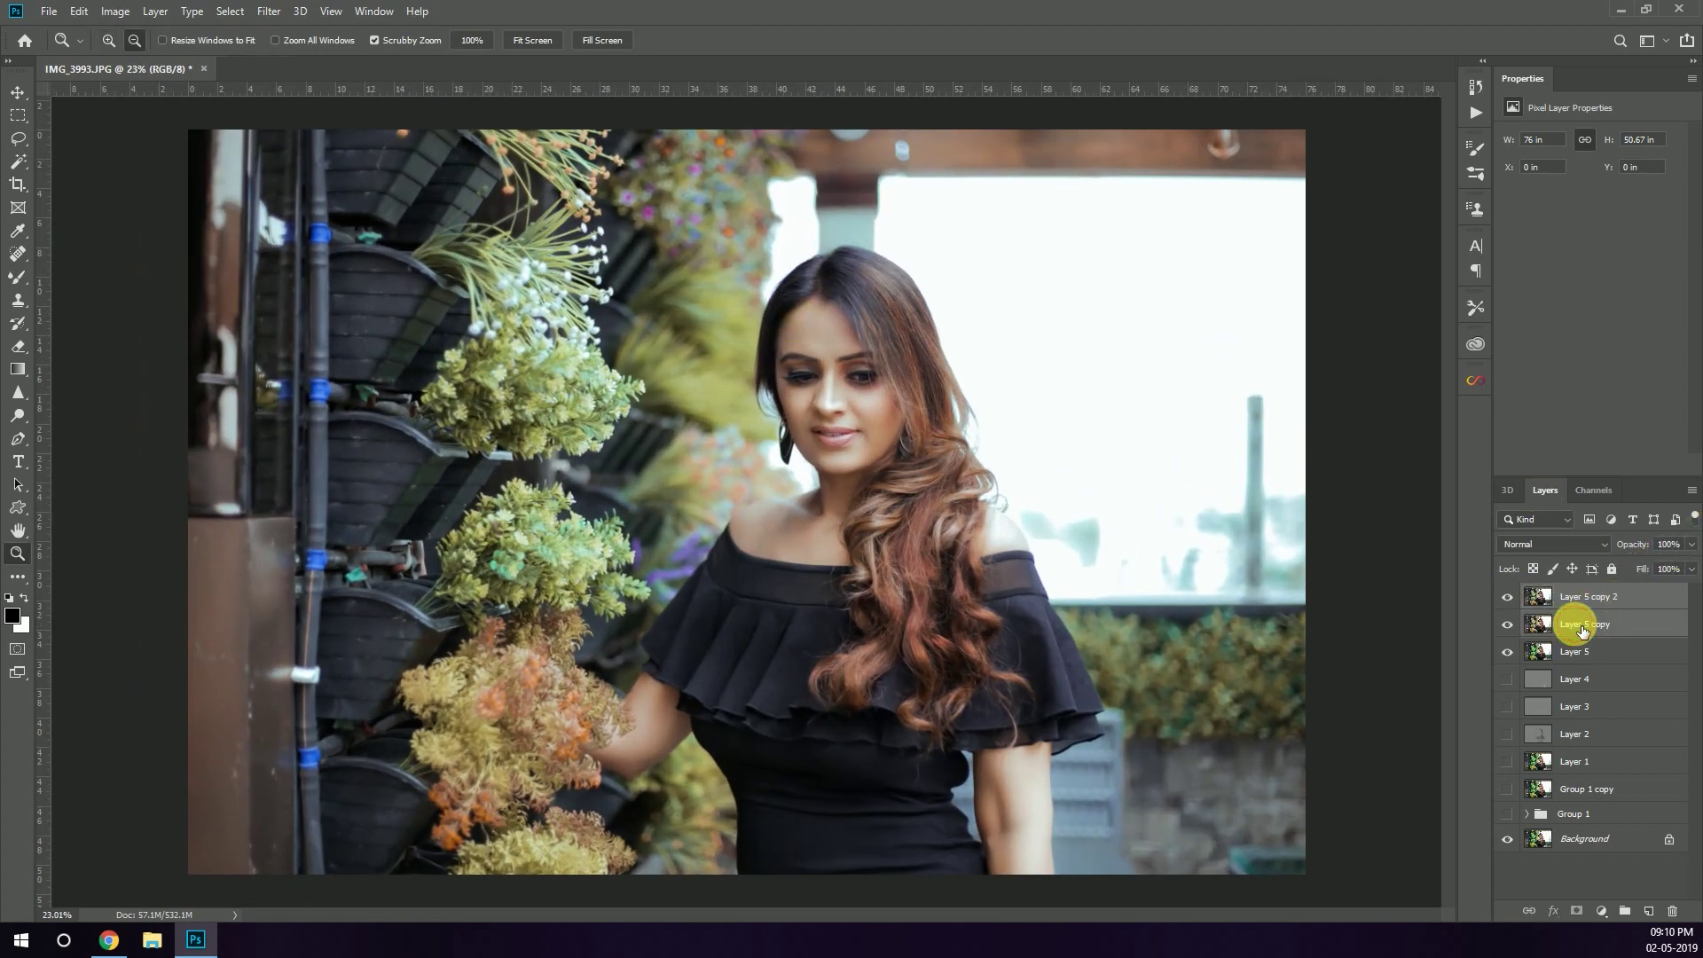
key("ctrl+t")
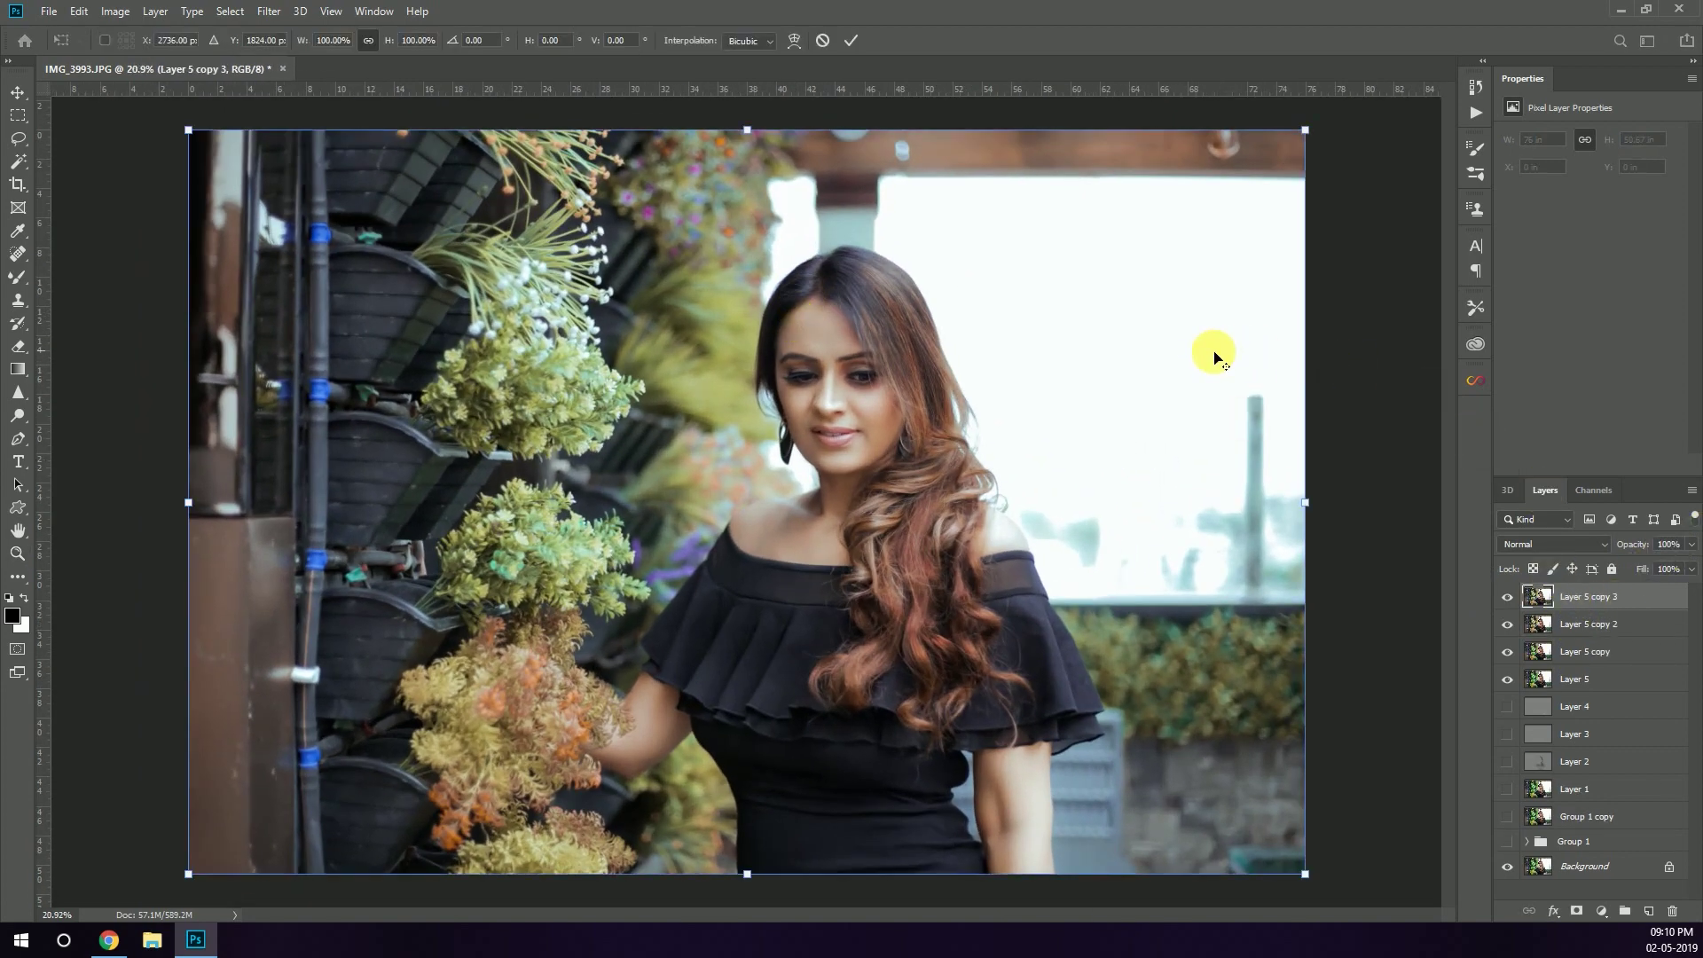
key("ctrl+minus")
left_click_drag(1131, 247, 1239, 189)
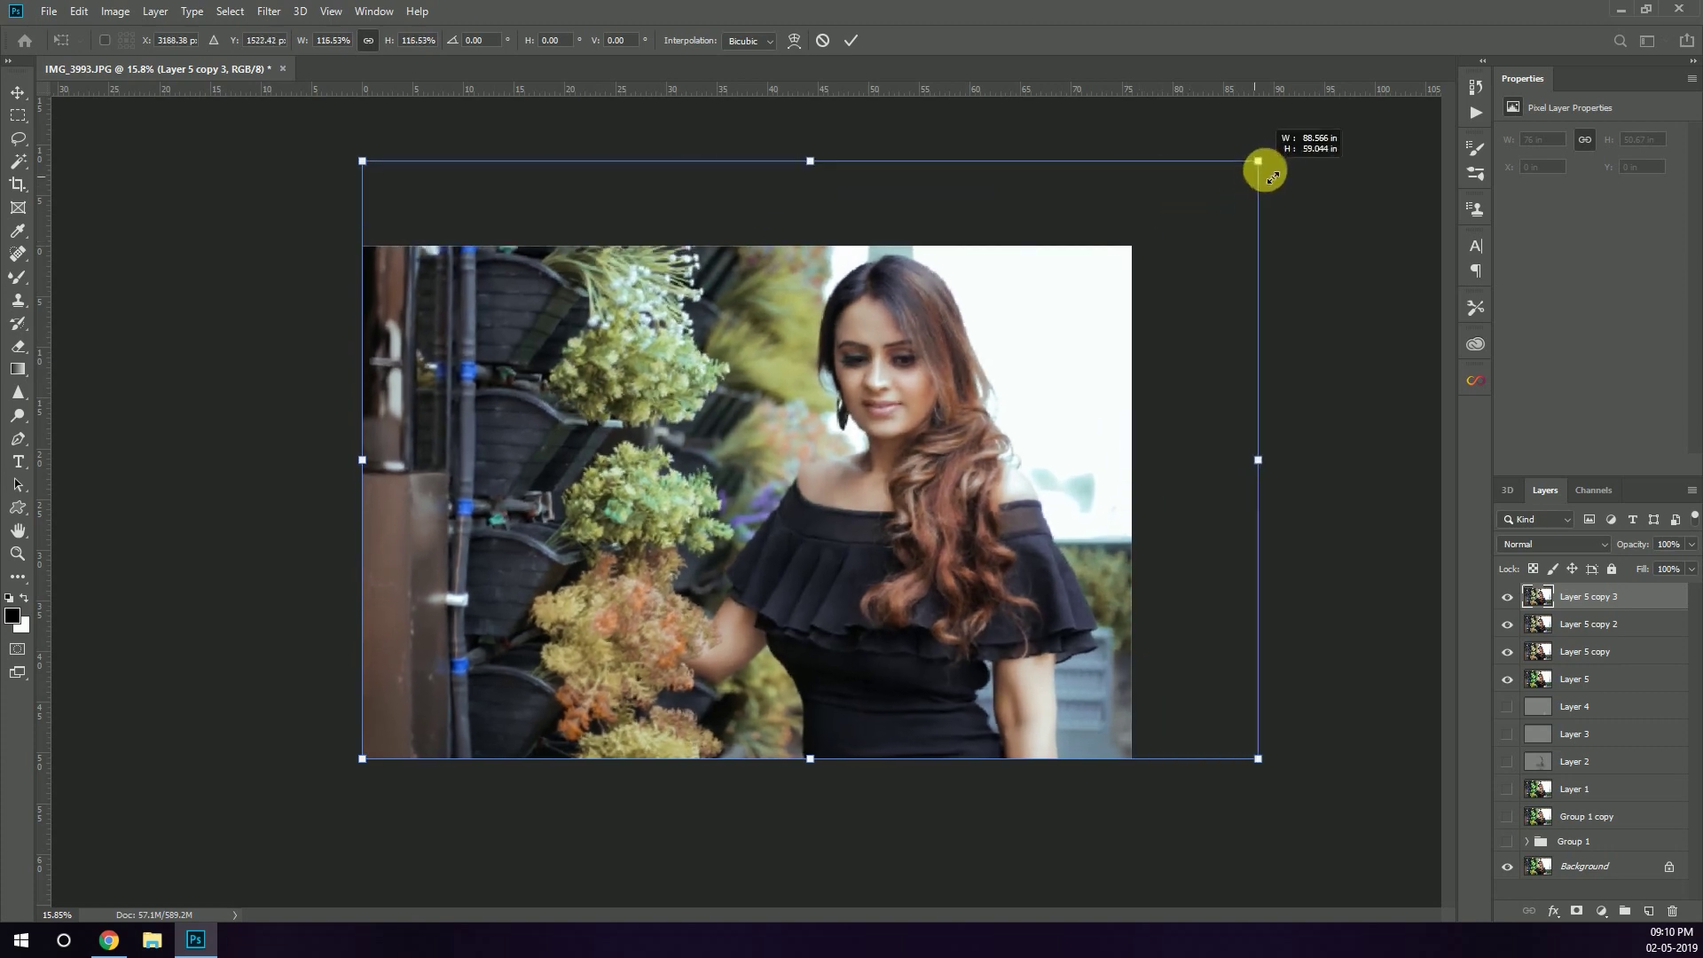
left_click_drag(1242, 191, 1226, 188)
key("ctrl+space")
Crop off the top of the image, leaving about 76 × 48.61 in.
key("c")
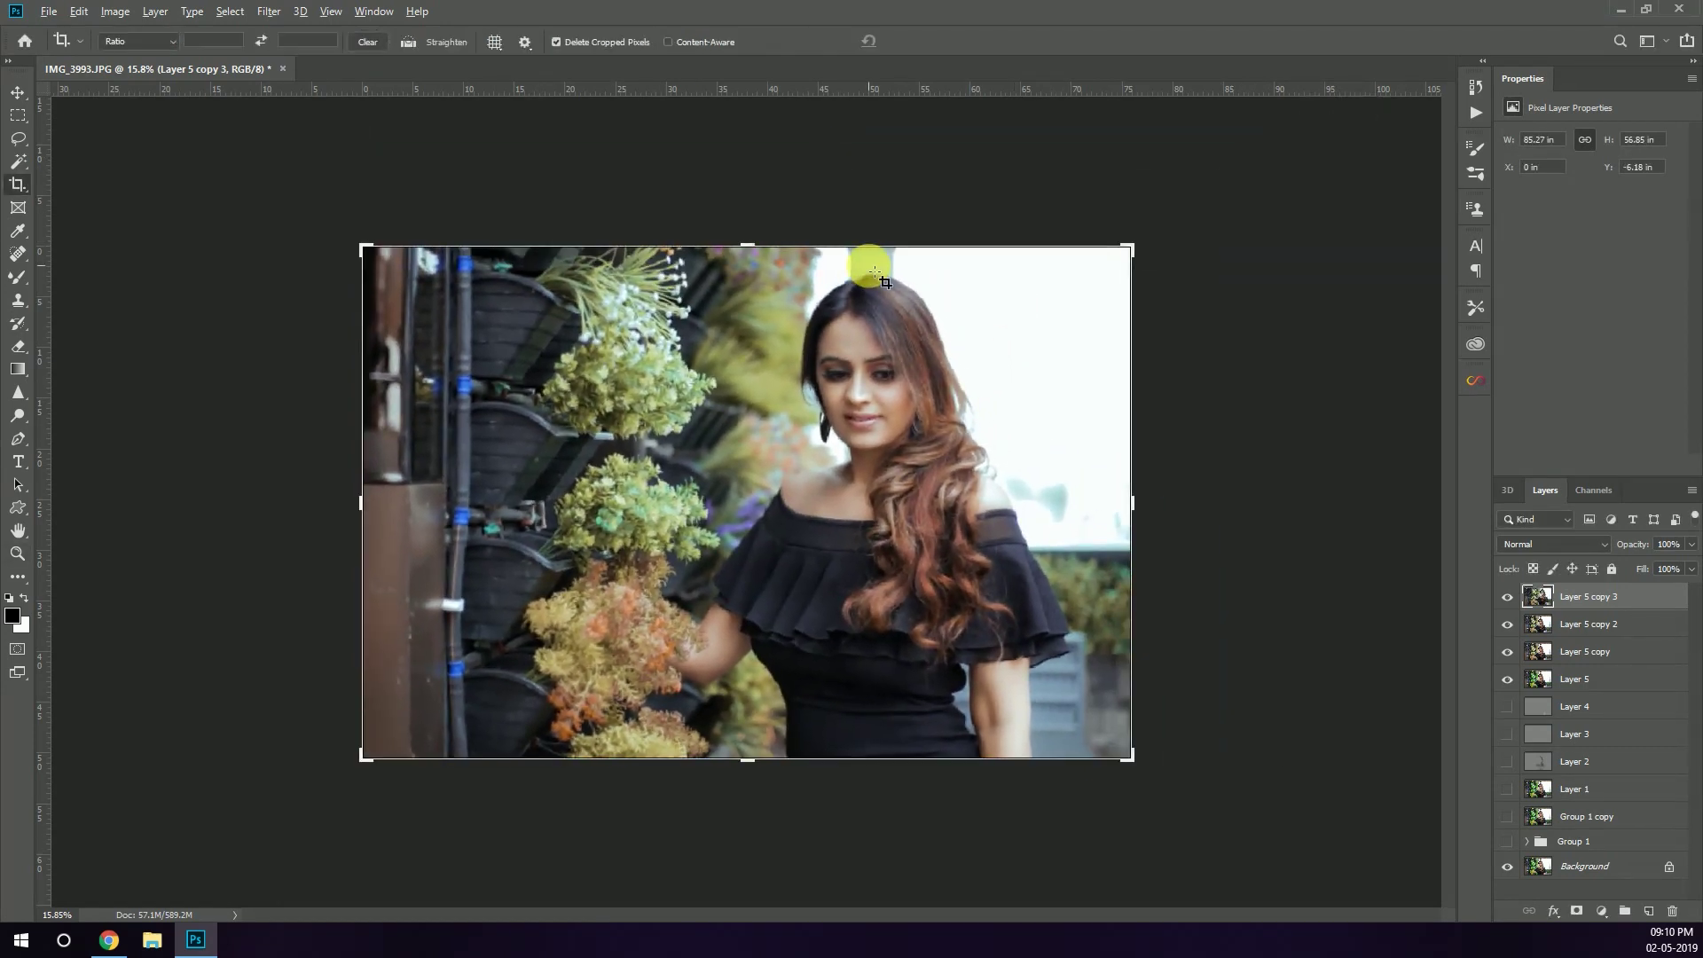
left_click(872, 268)
left_click_drag(748, 139, 745, 141)
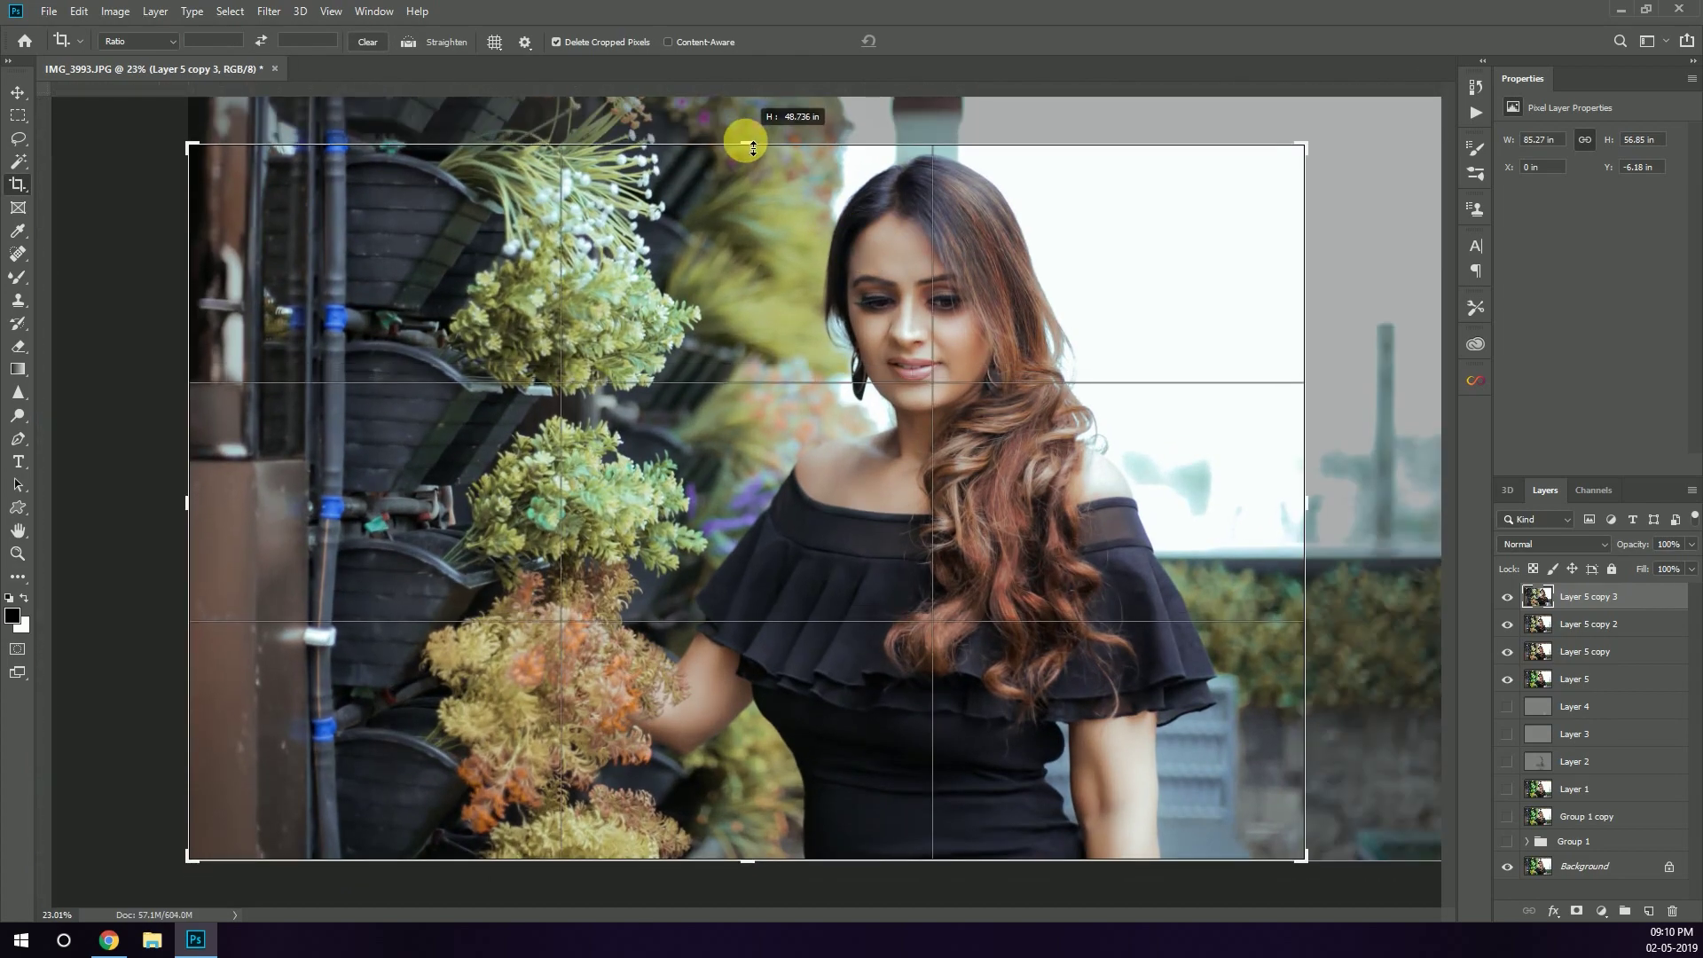
key("Return")
key("z")
left_click(543, 41)
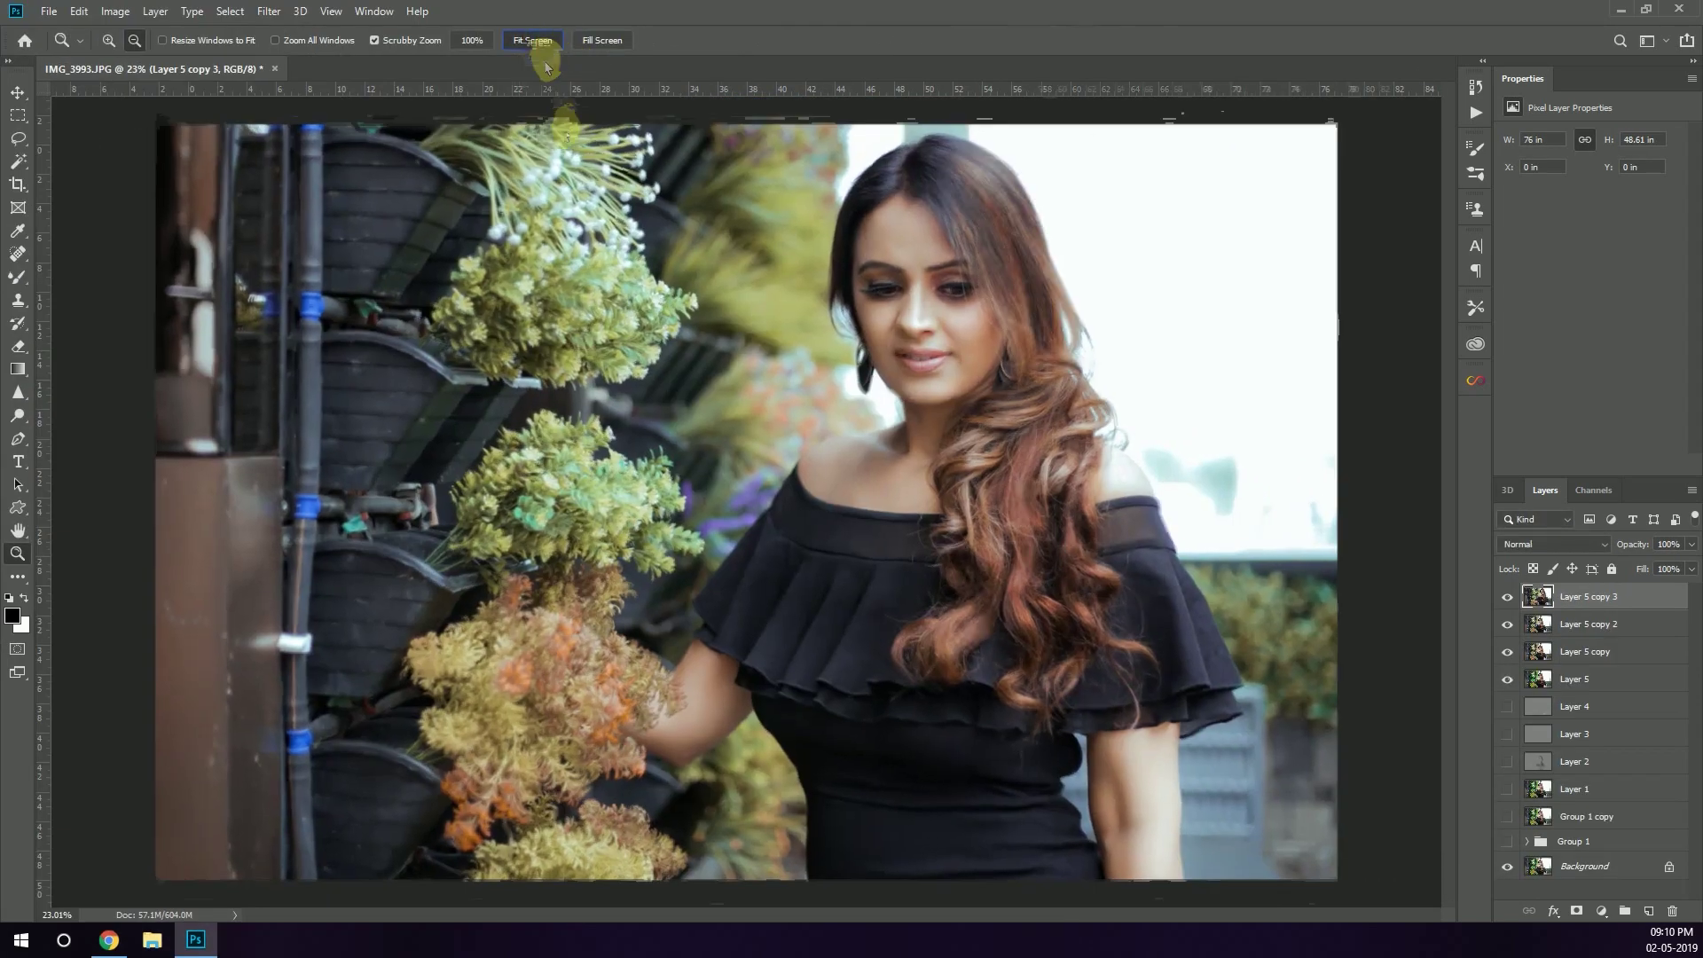
Trim the right side of the image with a narrower crop.
key("c")
left_click_drag(1400, 519, 1339, 519)
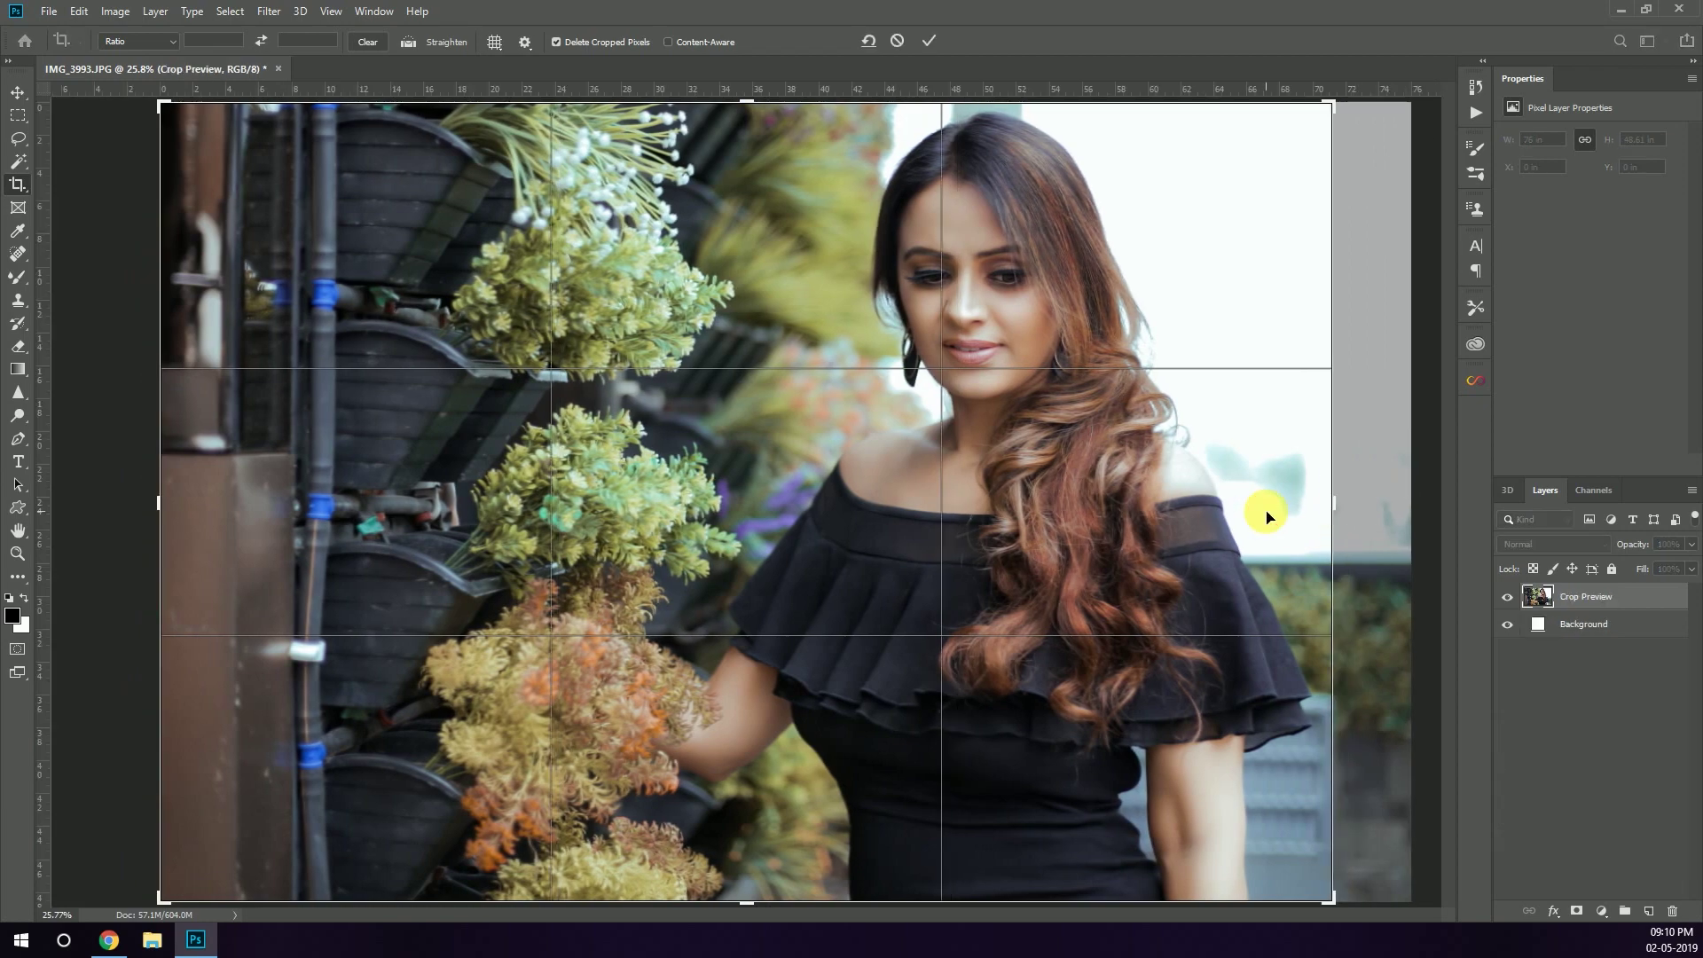
key("Return")
key("Return")
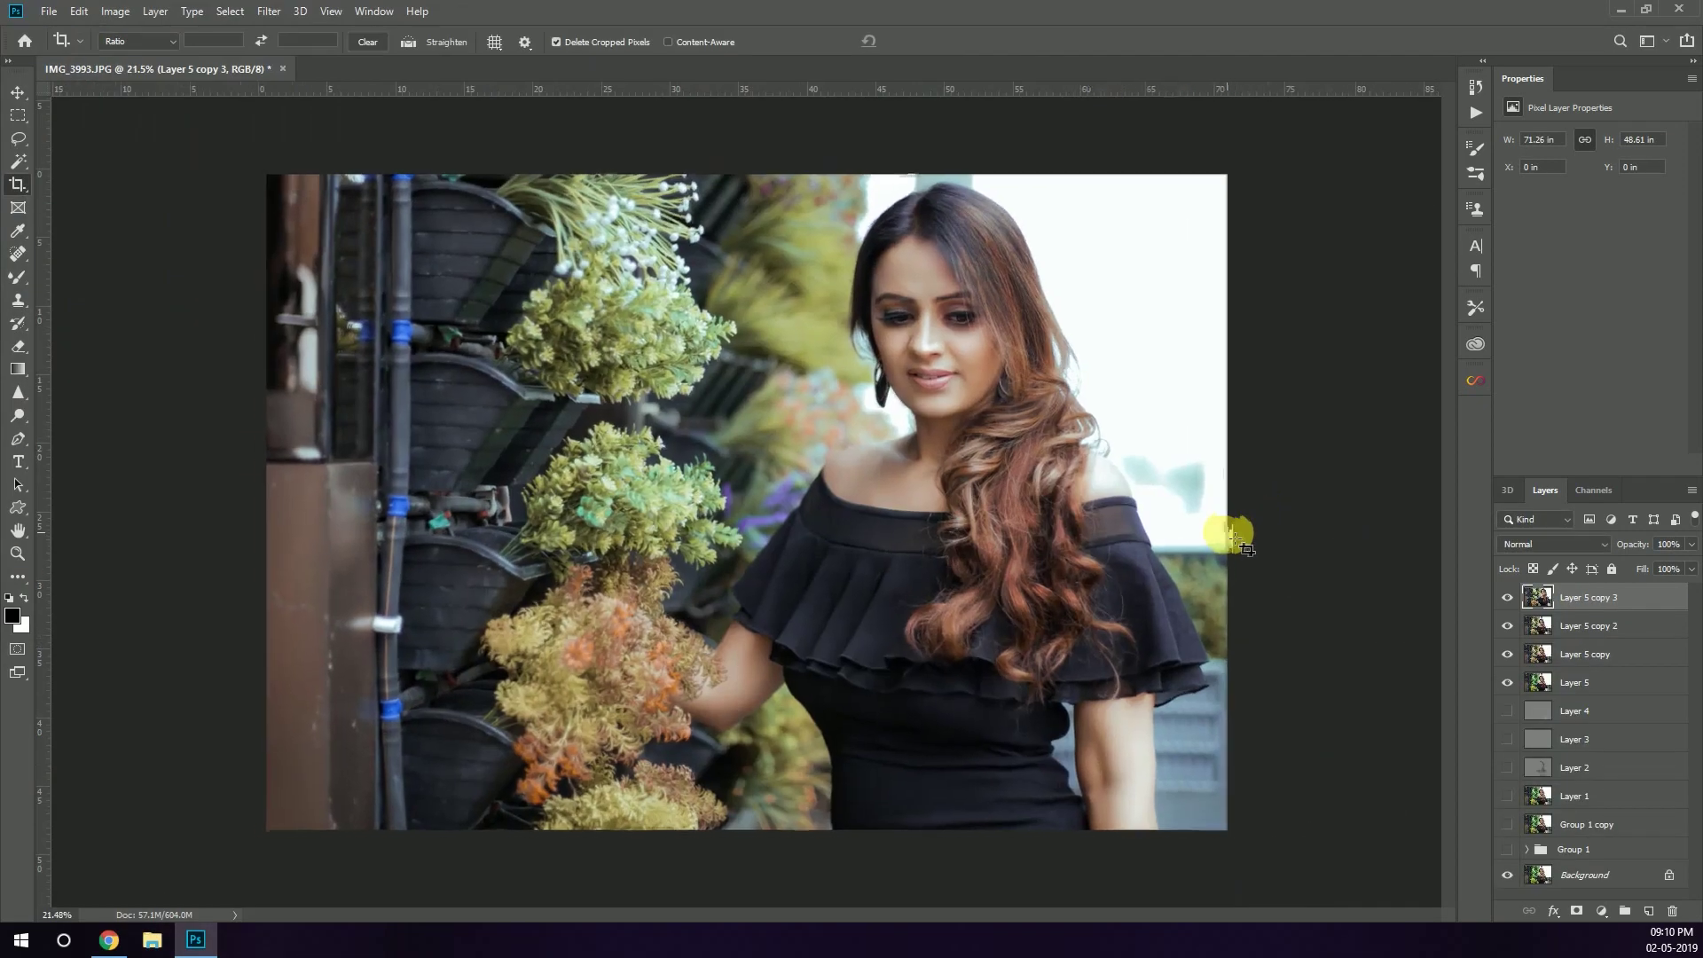
Scale the layer to about 102.56%, rotate it 0.67° and shift it lower in the frame.
key("ctrl+t")
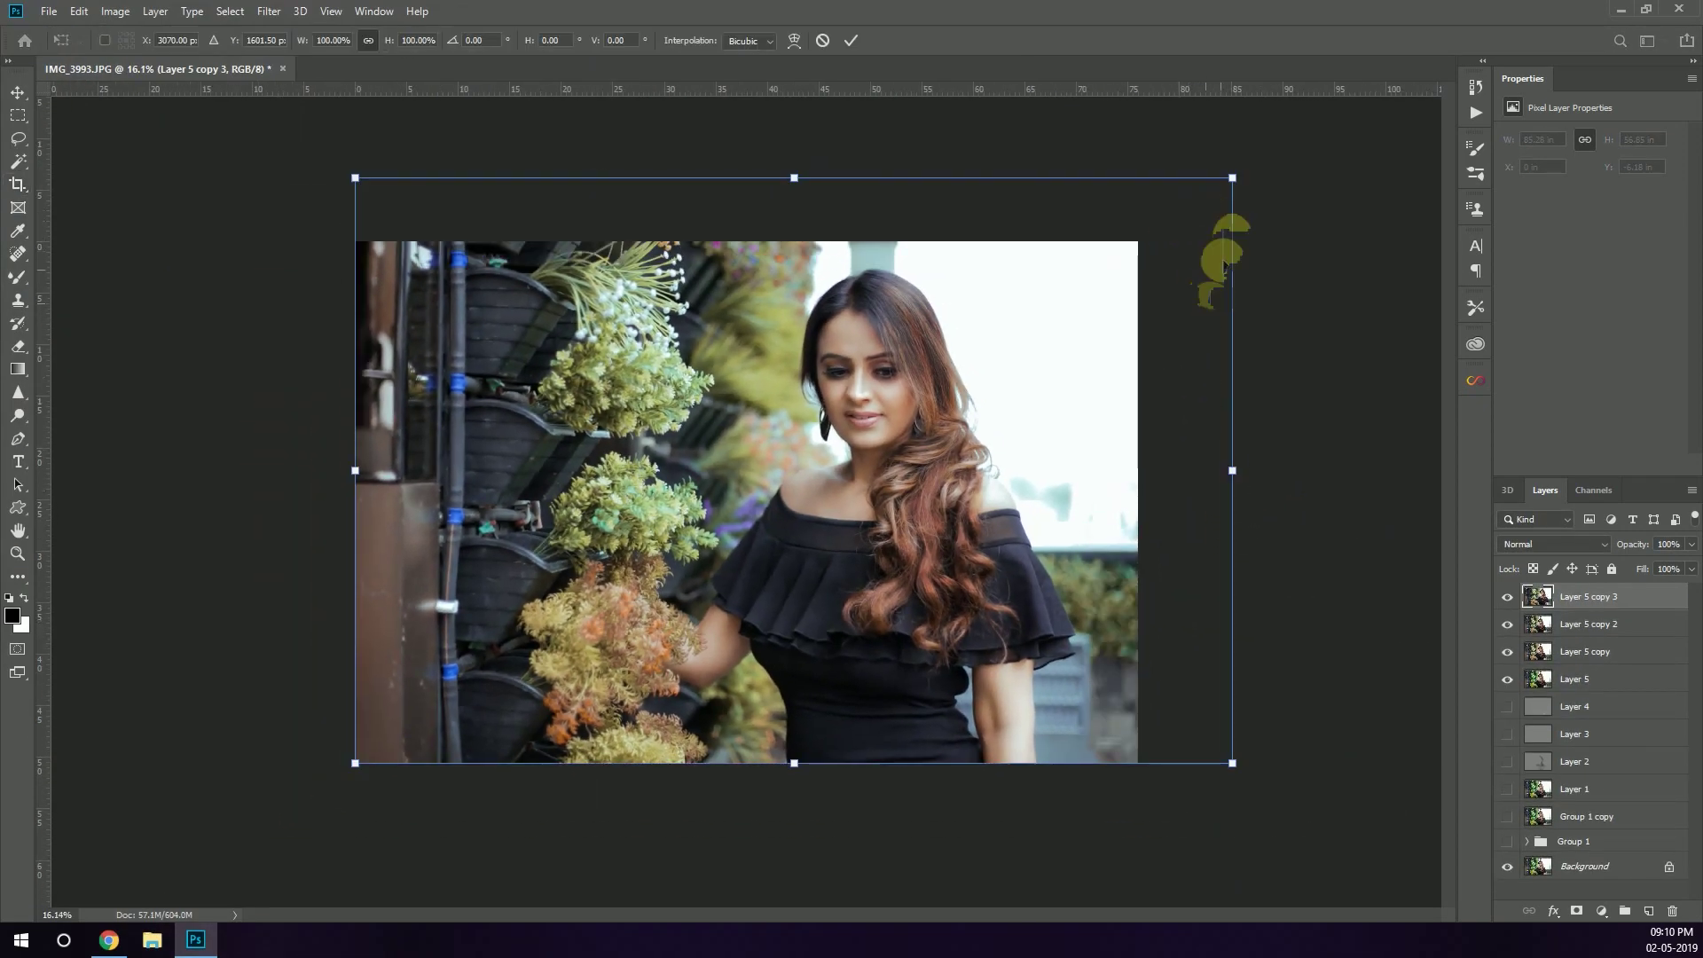
left_click_drag(1232, 177, 1243, 168)
left_click_drag(1121, 358, 1110, 386)
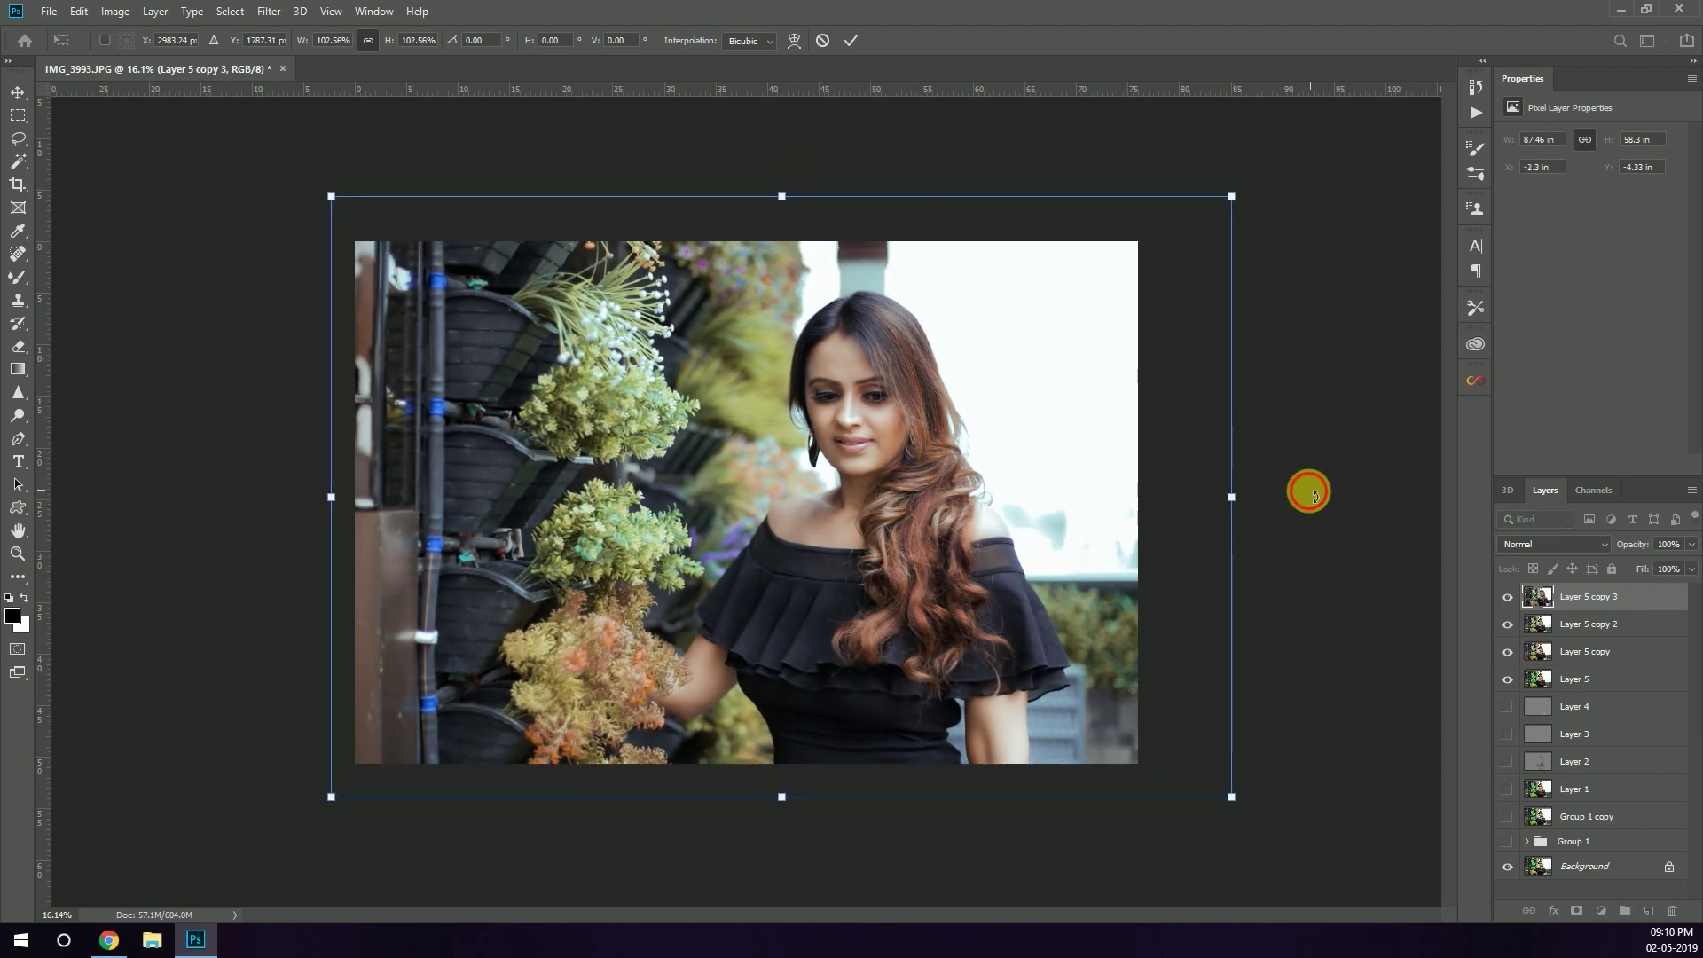
left_click_drag(1311, 493, 1305, 500)
left_click_drag(1035, 518, 1045, 513)
key("Return")
Crop the top and right edges again to about 72.96 × 48.82 in.
key("c")
key("ctrl+plus")
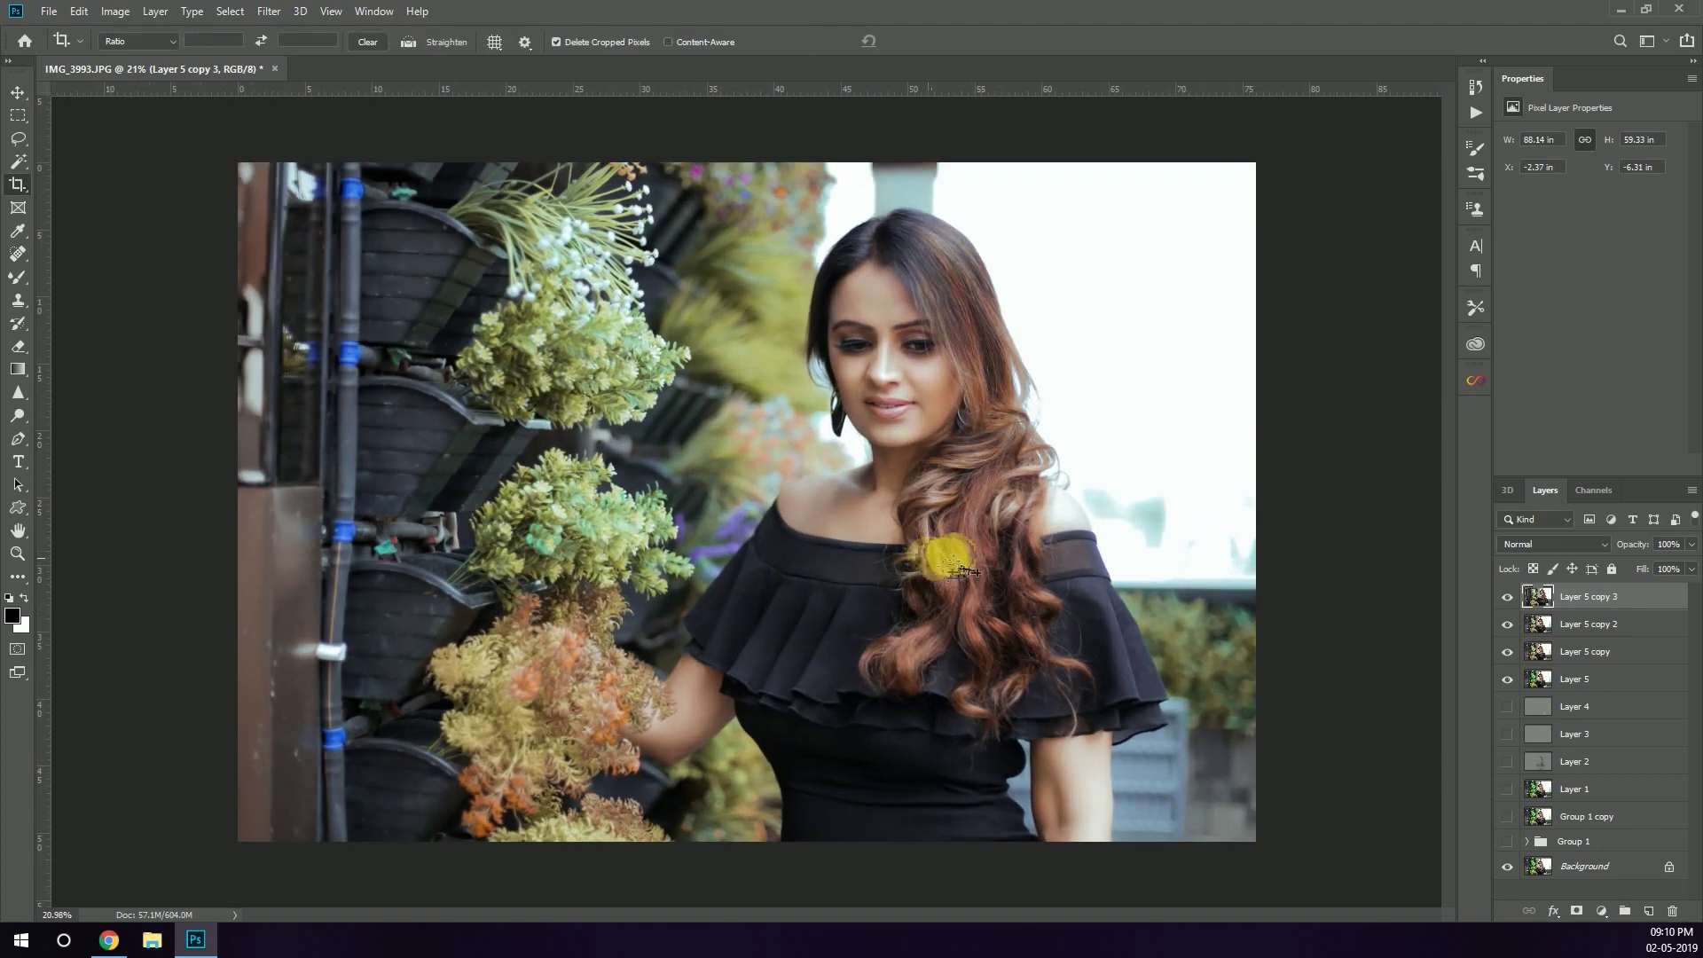
left_click(1264, 518)
left_click_drag(1254, 505, 1236, 506)
left_click_drag(761, 171, 749, 182)
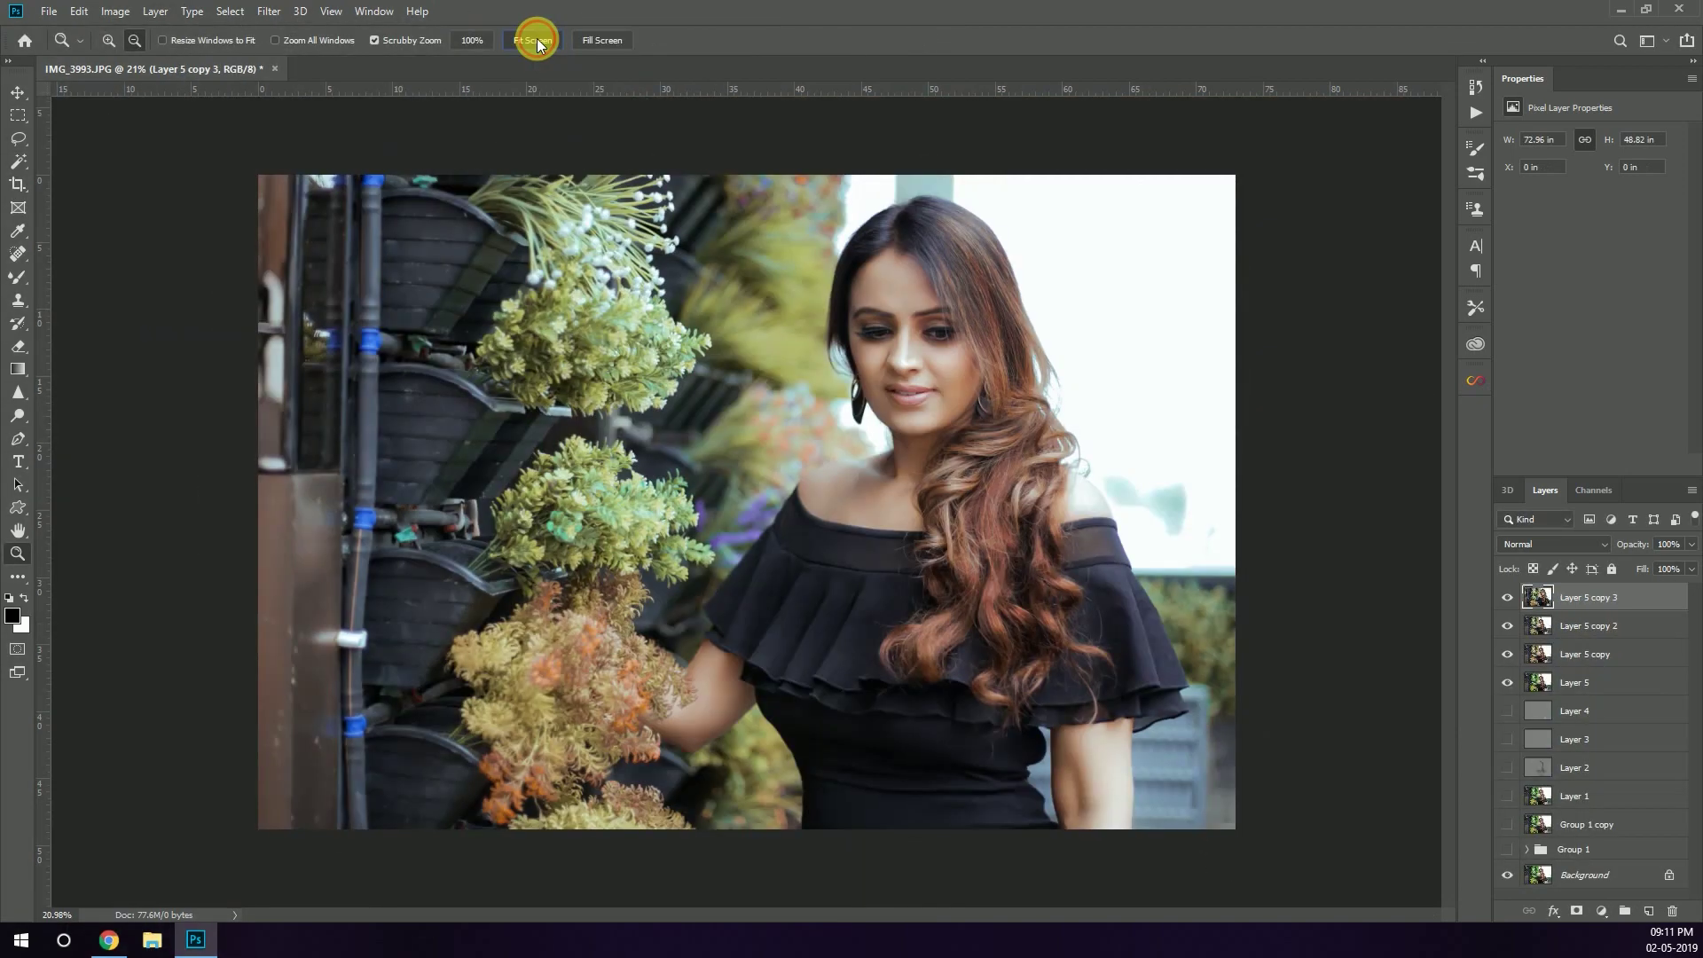